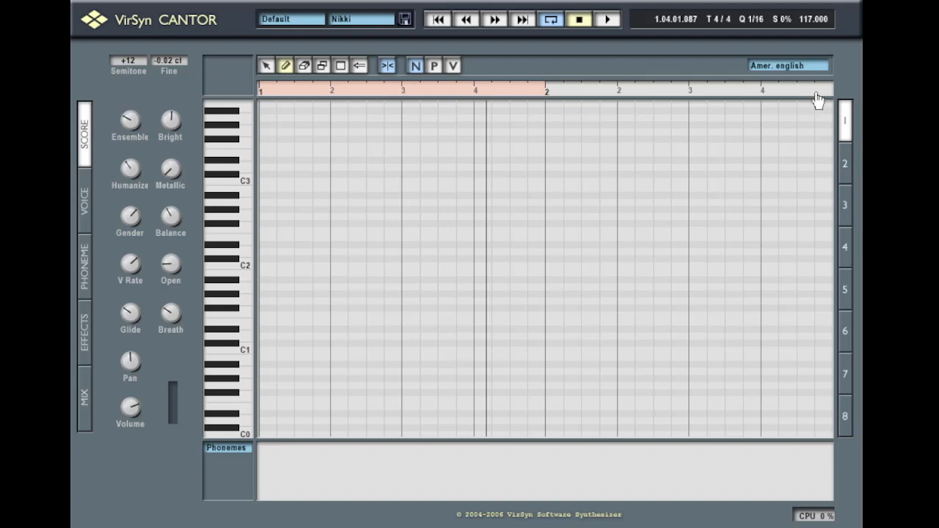
Switch the lyric language to German and draw an 'a' note near D2 in bar 1
click(791, 66)
click(794, 92)
drag(308, 223, 466, 225)
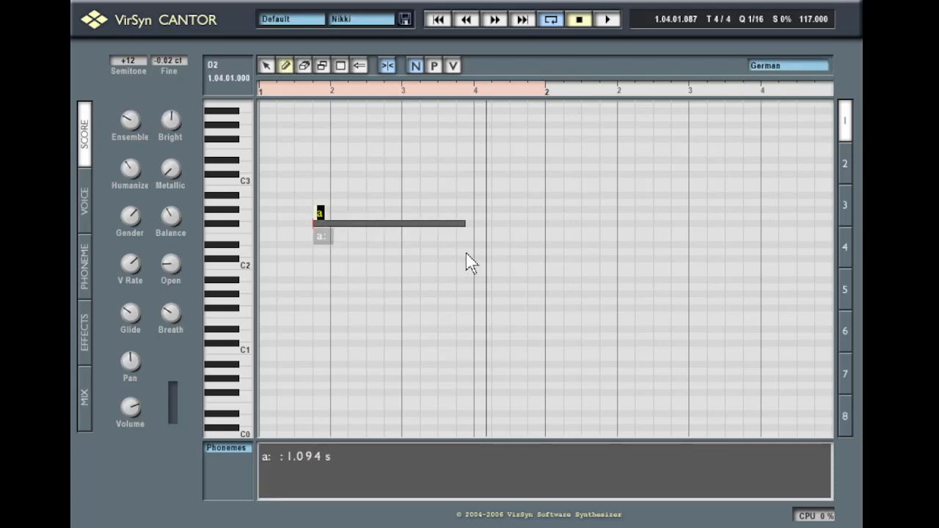
click(294, 105)
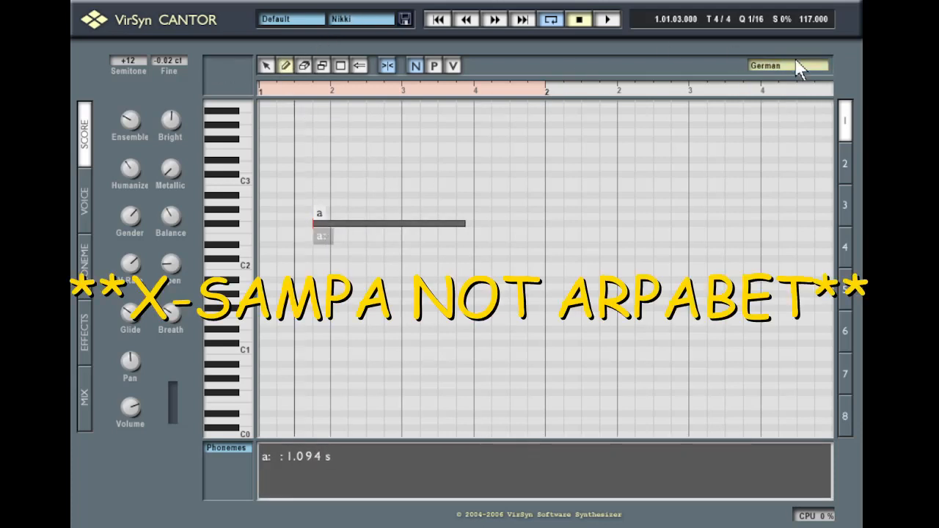
Load the Echo voice and set the lyric language back to American English
click(406, 15)
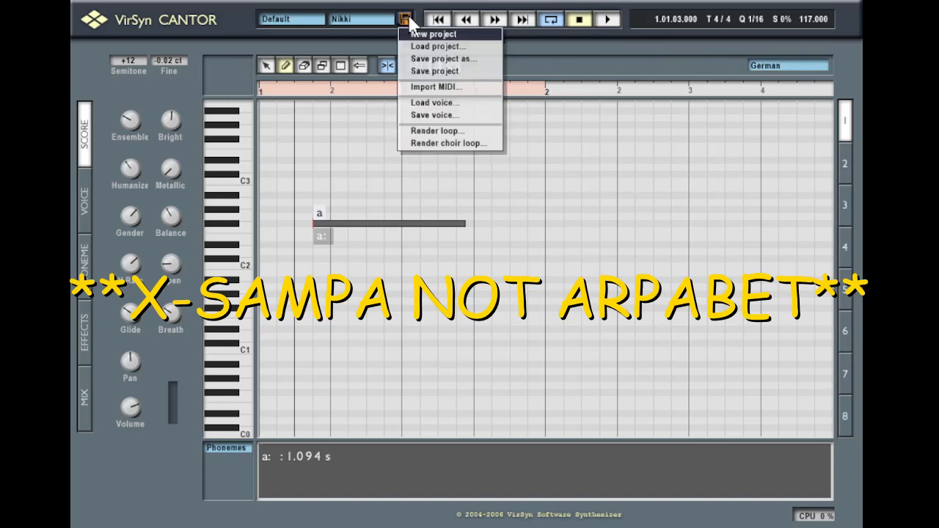
click(470, 104)
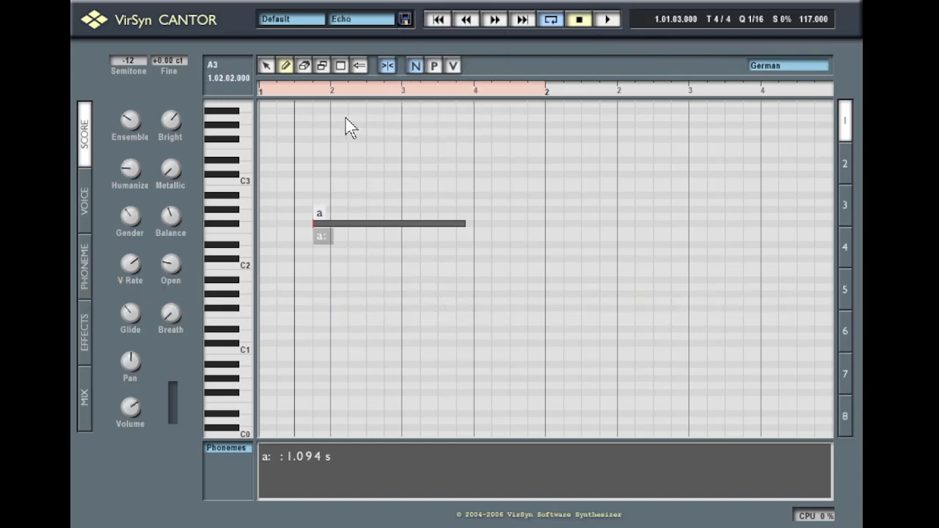
click(769, 66)
click(787, 80)
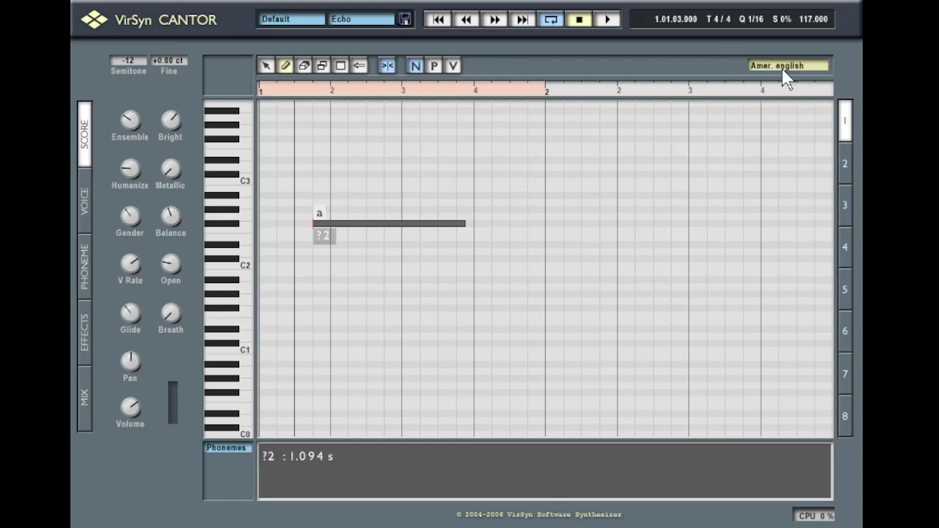
Replace the note's ?2 phoneme with AA
click(323, 235)
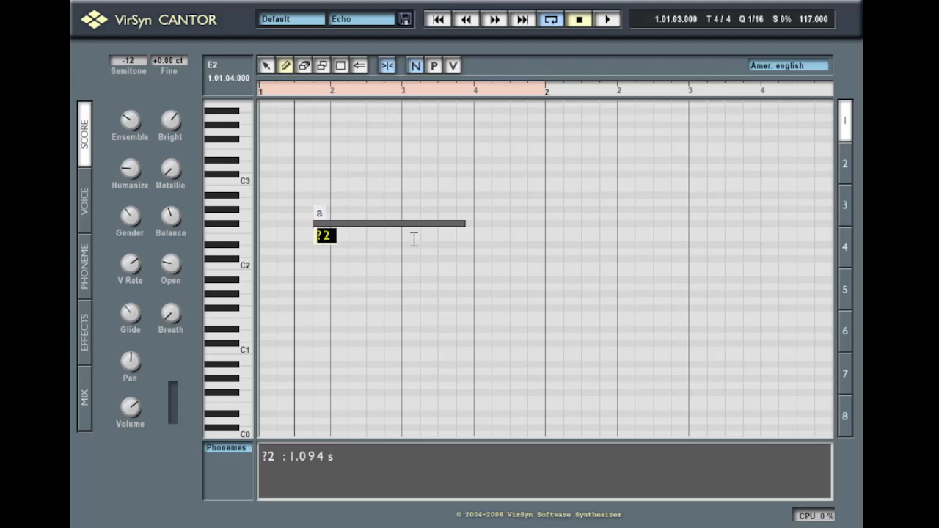
text(AA)
key(Return)
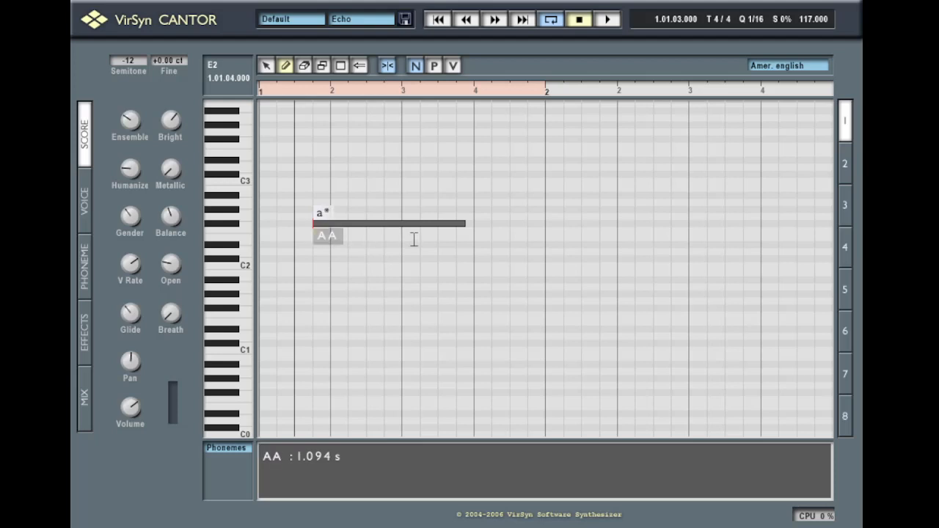
Switch the lyric language to German and respell the note's phonemes as A UH
click(805, 64)
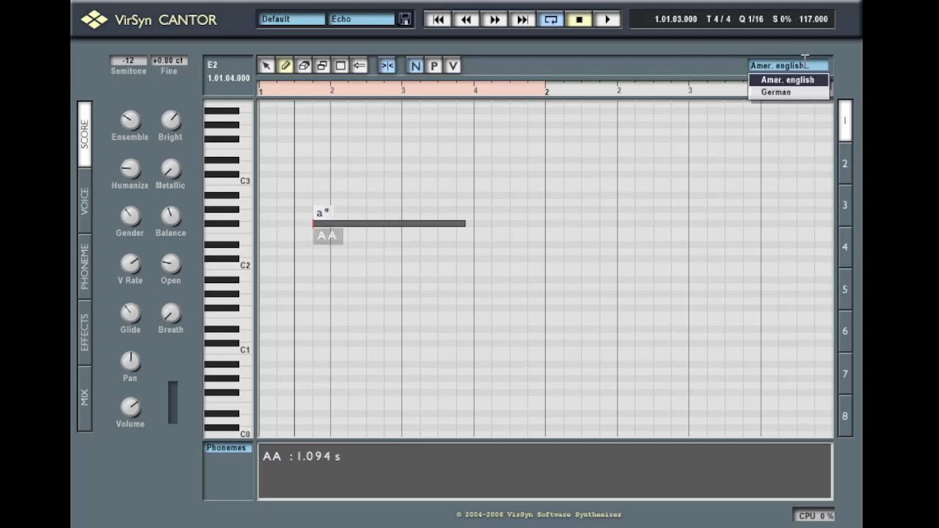
click(805, 92)
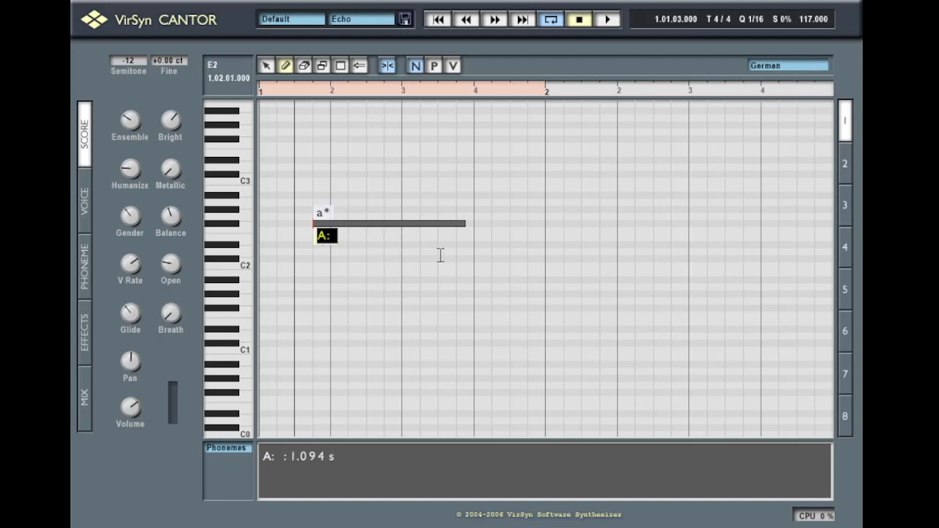
text(A)
text(UH)
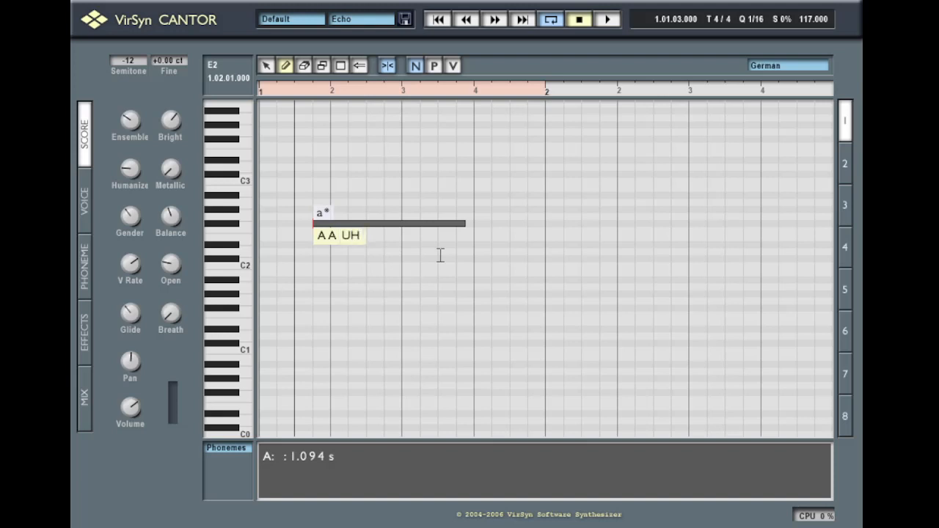
key(Return)
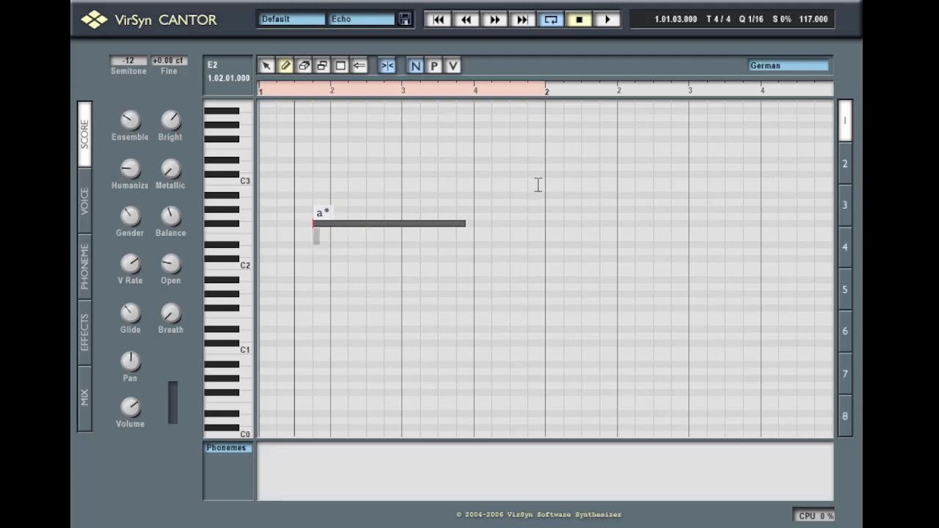
click(317, 239)
Create a new project, leaving an empty score with the Nikki voice in American English
click(406, 20)
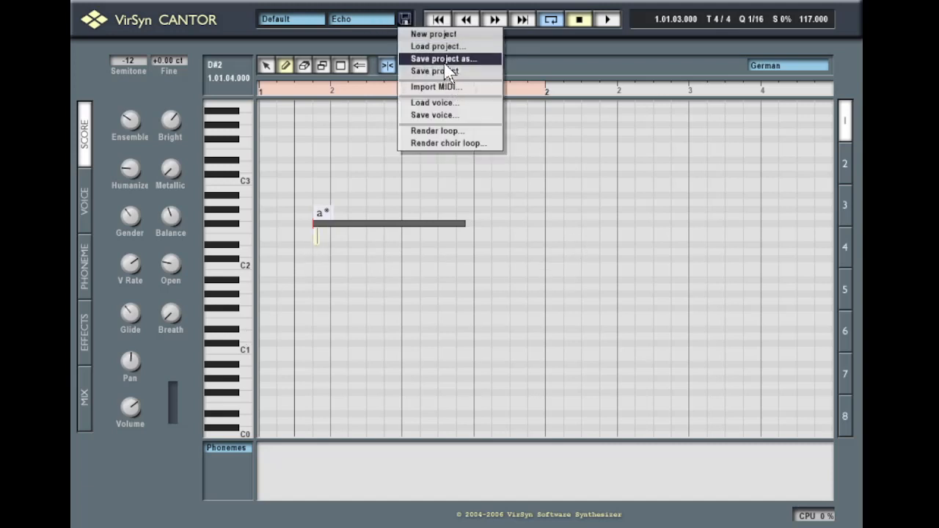
click(423, 37)
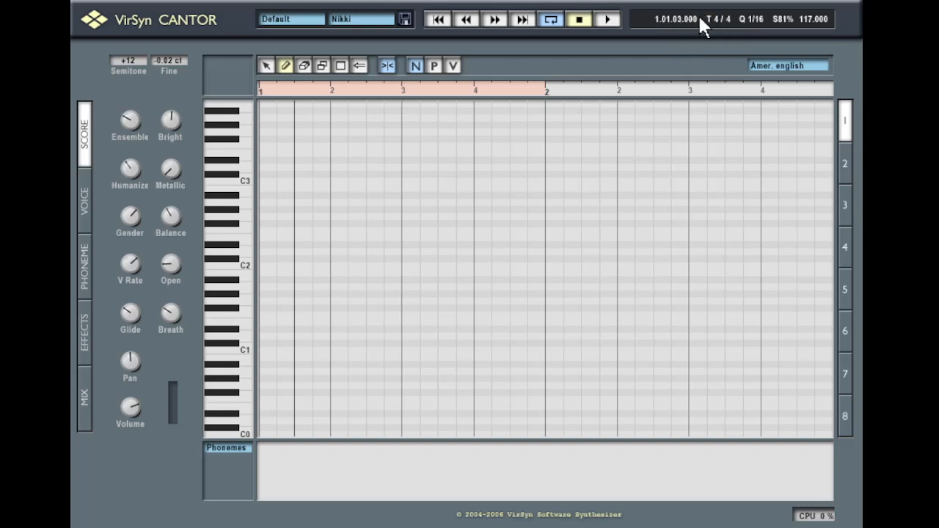
click(345, 96)
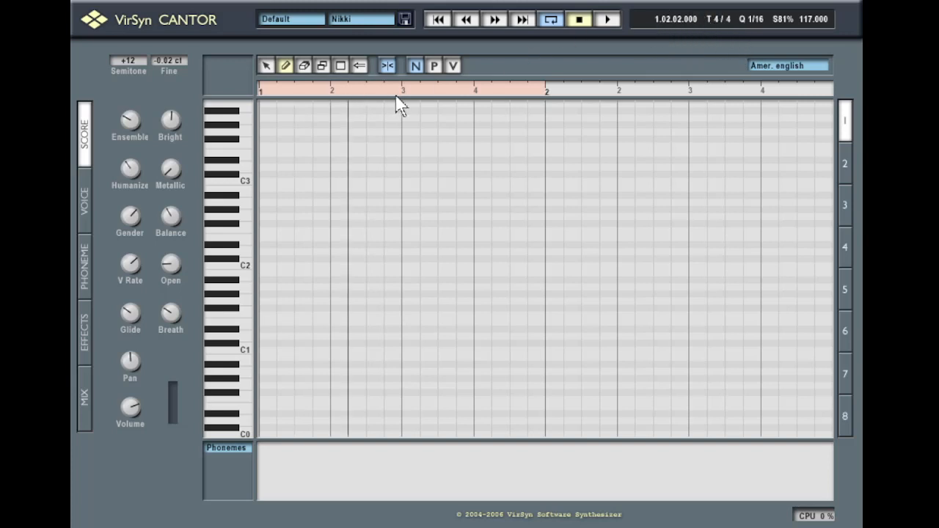
click(320, 96)
click(383, 94)
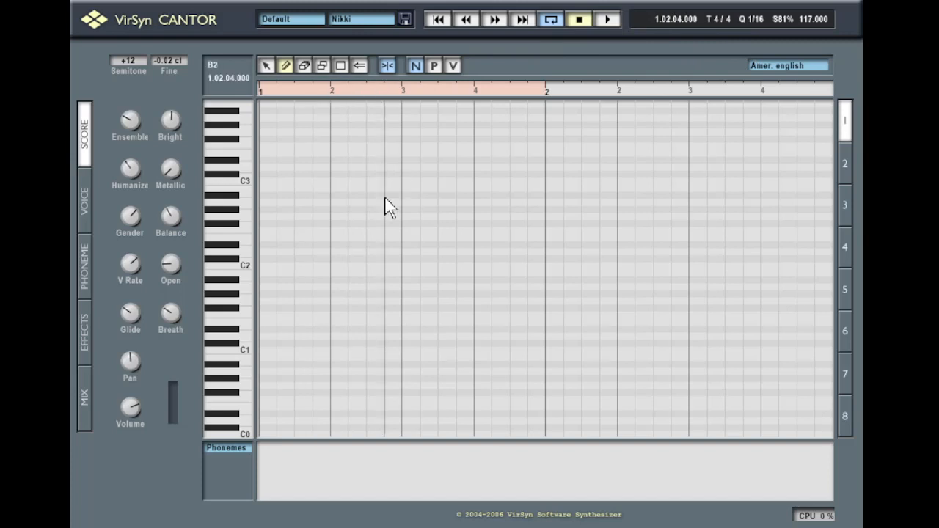
click(747, 19)
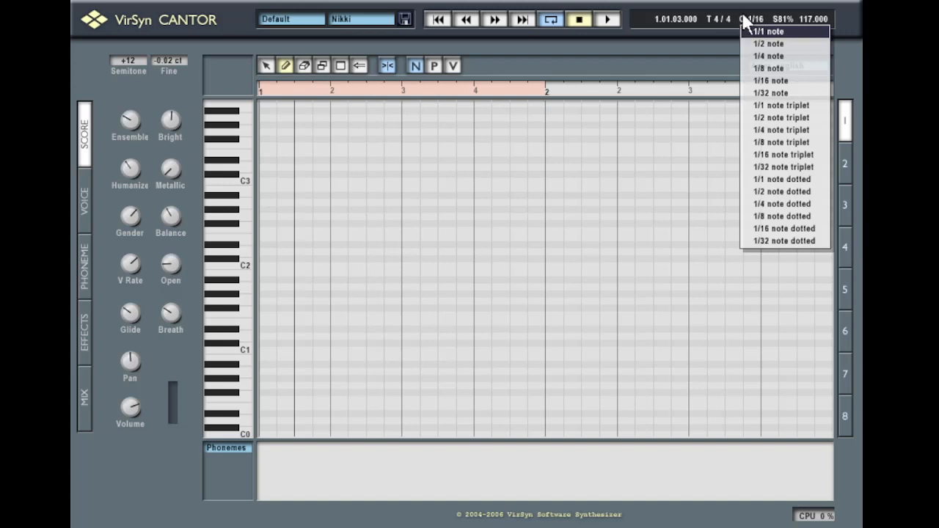
click(743, 9)
click(716, 19)
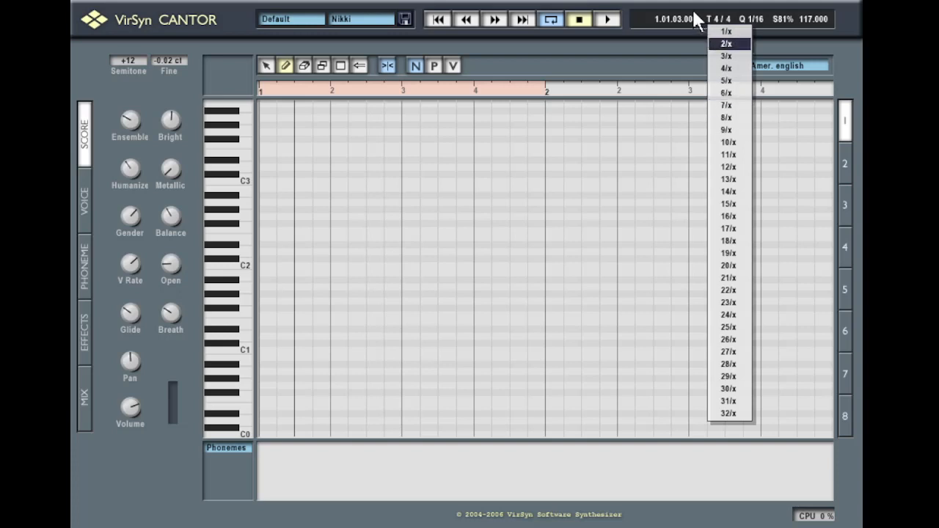
click(694, 17)
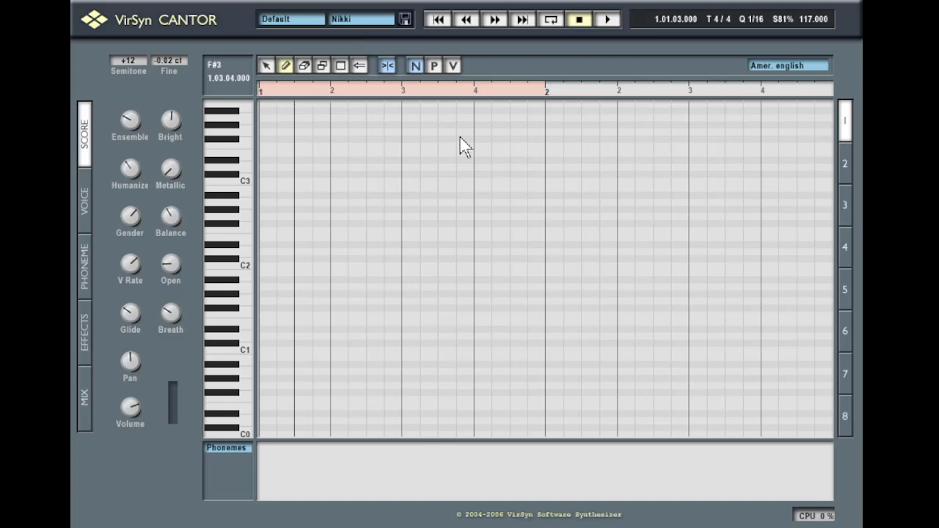
Step the song position forward and back with the transport, then rewind to the start
click(403, 20)
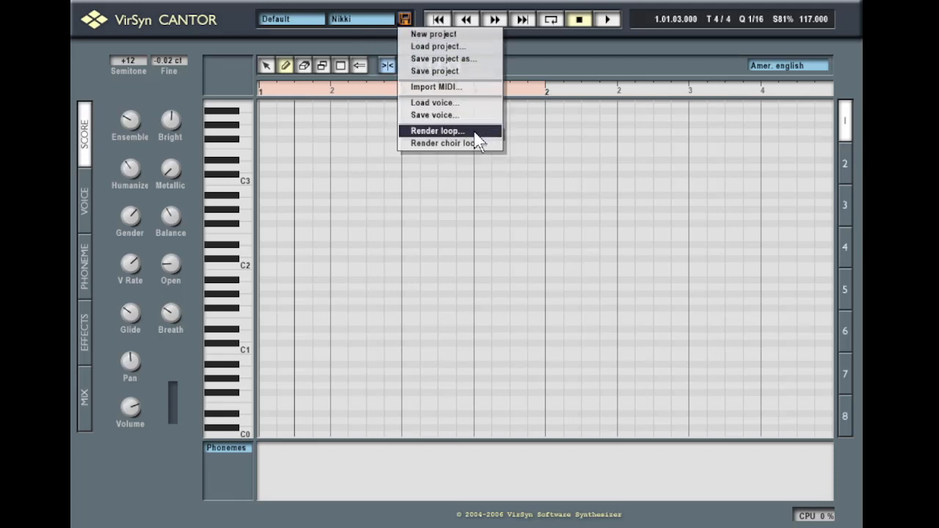
click(620, 63)
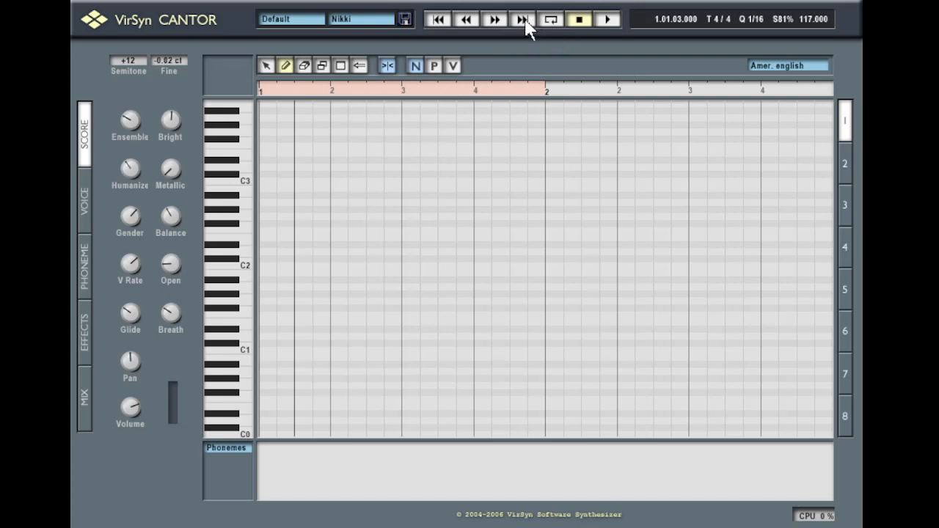
click(495, 19)
click(495, 19)
click(465, 19)
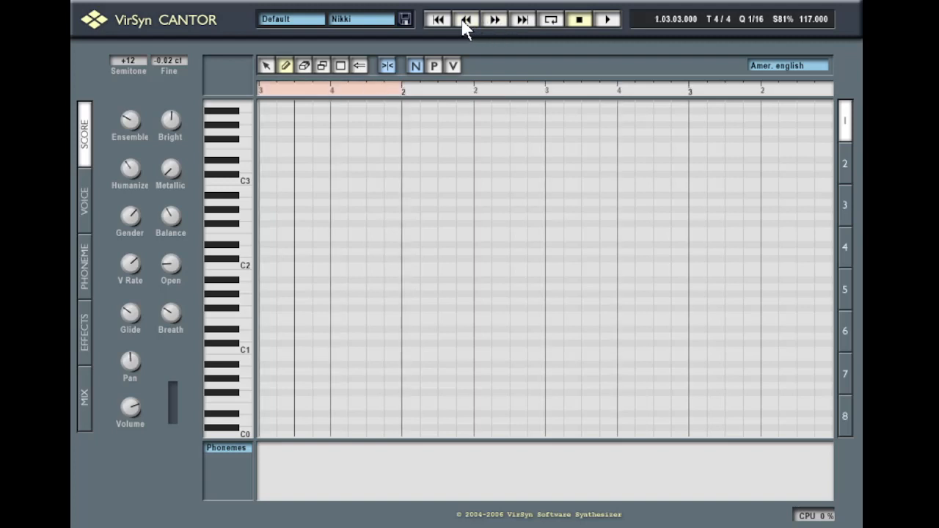
click(465, 19)
click(495, 19)
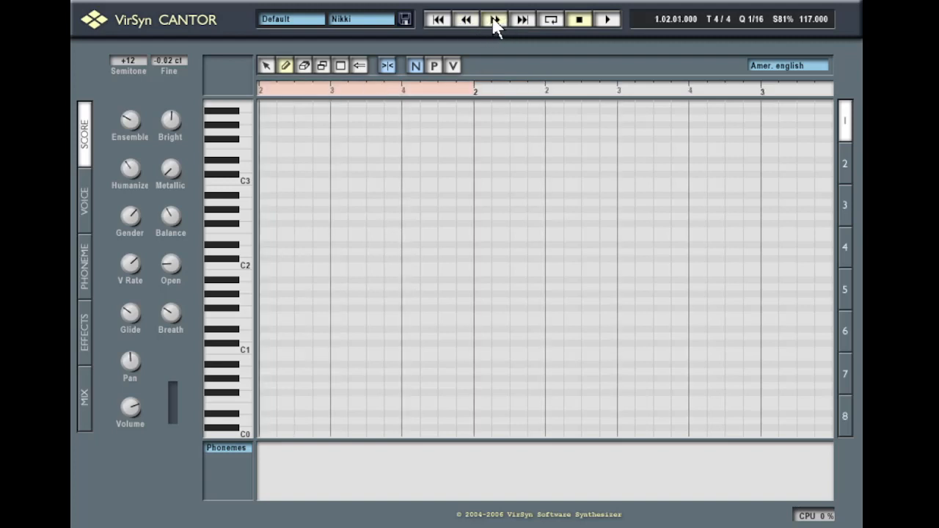
click(470, 19)
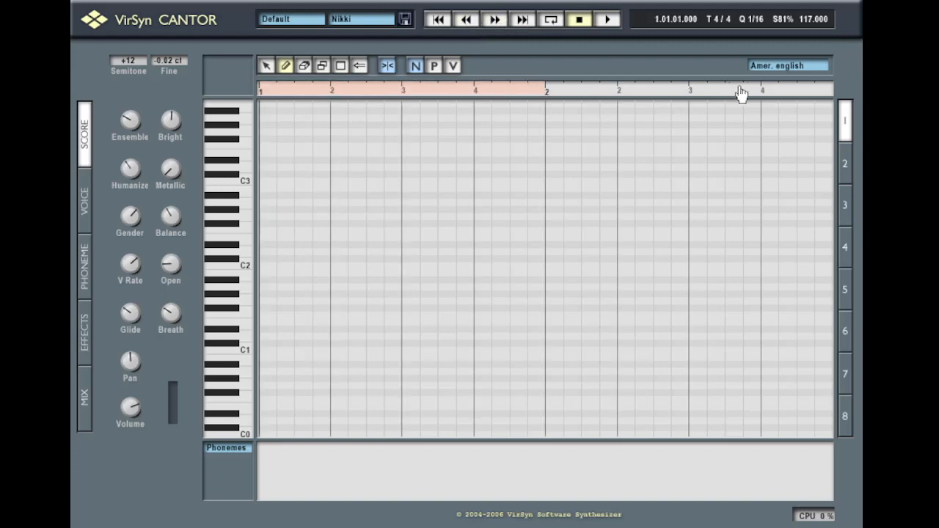
Drag the loop start to beat 3 of bar 1 so the loop runs to bar 2
mouse_move(784, 95)
mouse_down()
mouse_move(539, 112)
mouse_move(519, 101)
mouse_move(463, 144)
mouse_move(786, 94)
mouse_up()
drag(260, 97, 399, 104)
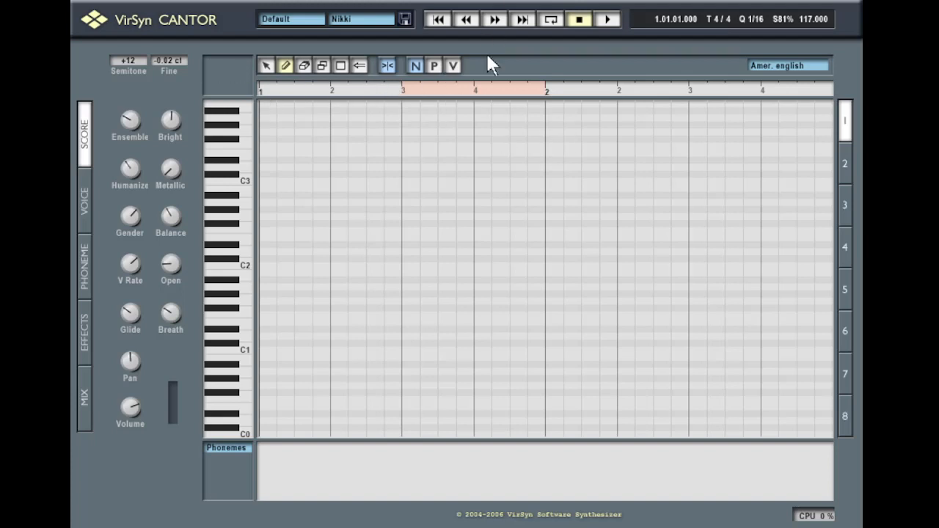
click(405, 19)
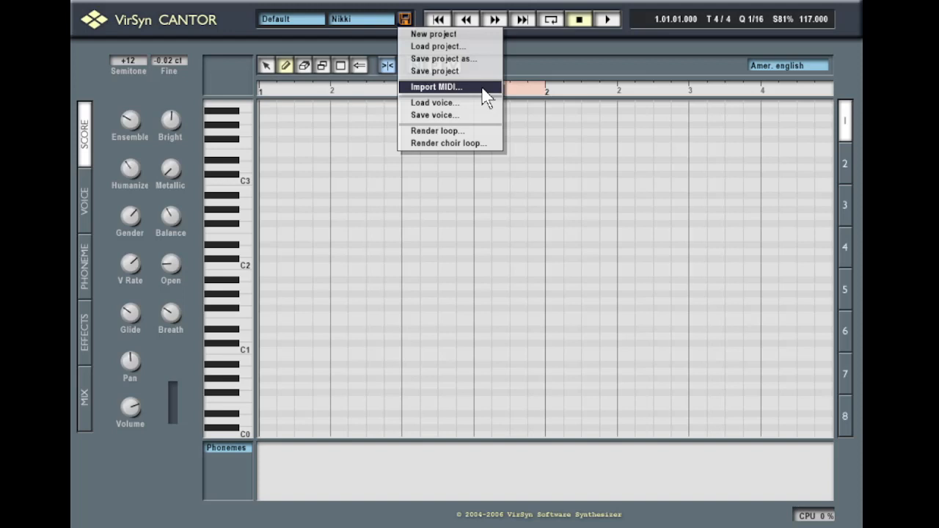
Load a different singer voice from the project file commands
click(331, 35)
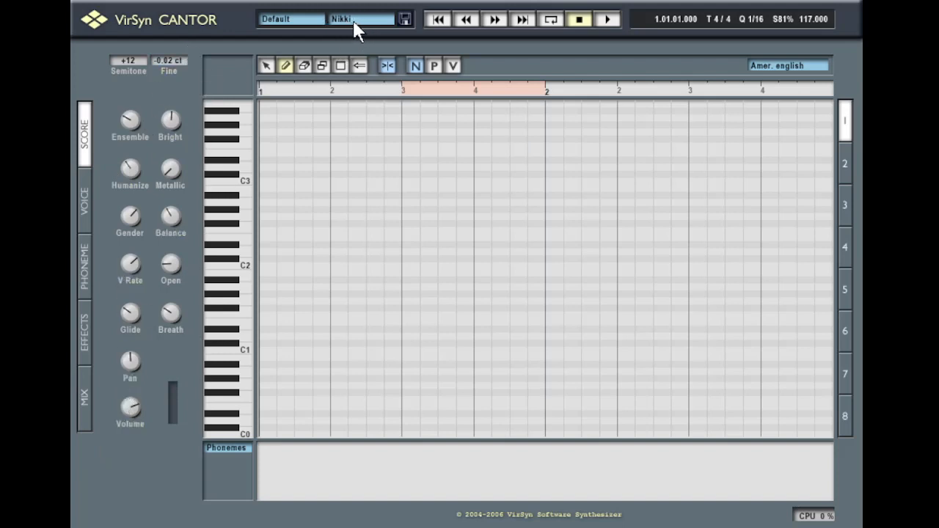
click(403, 20)
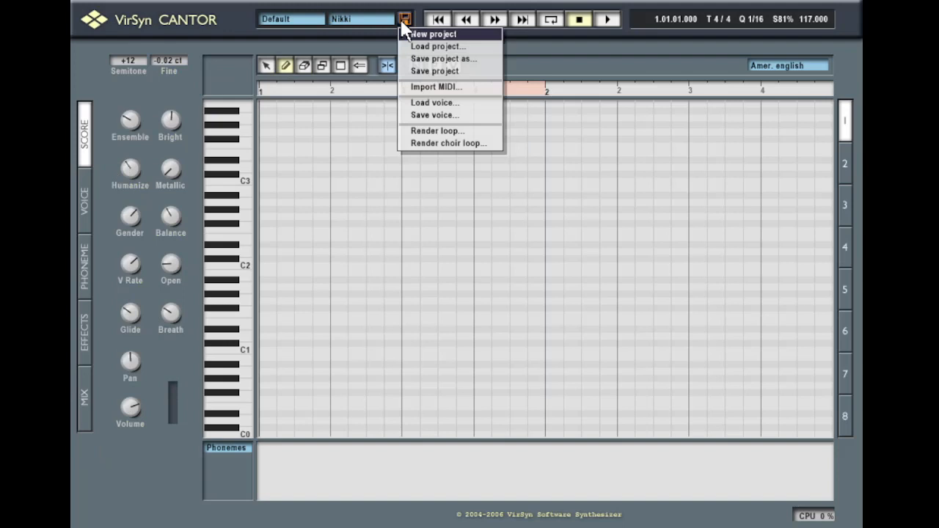
click(455, 100)
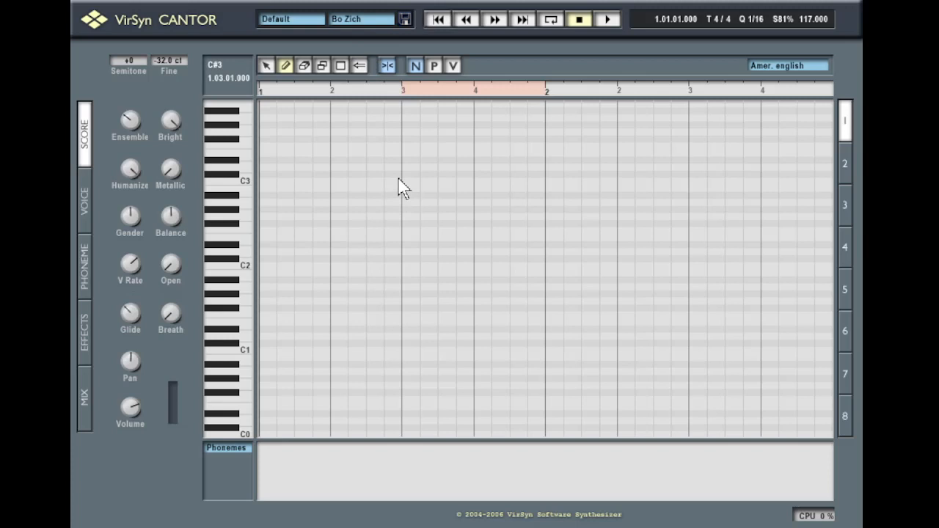
Save the current voice to a file, then load a saved project
click(405, 19)
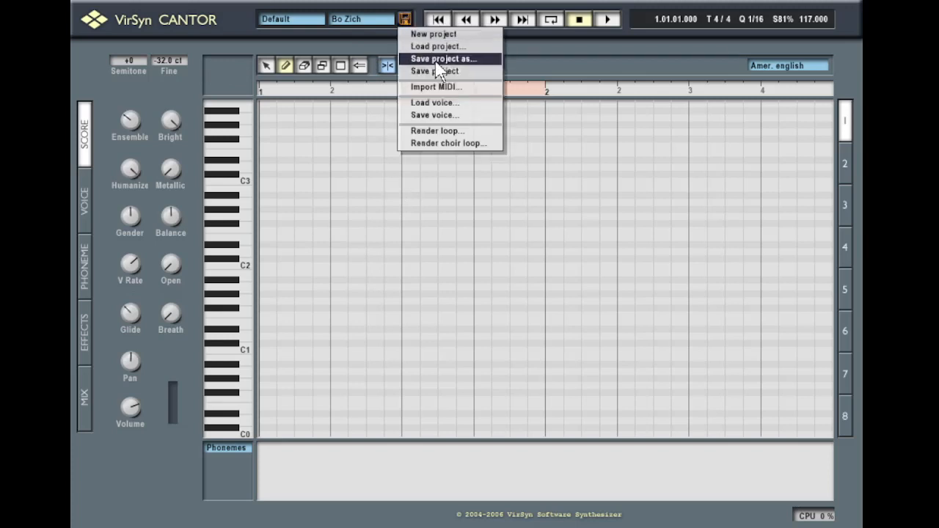
click(457, 116)
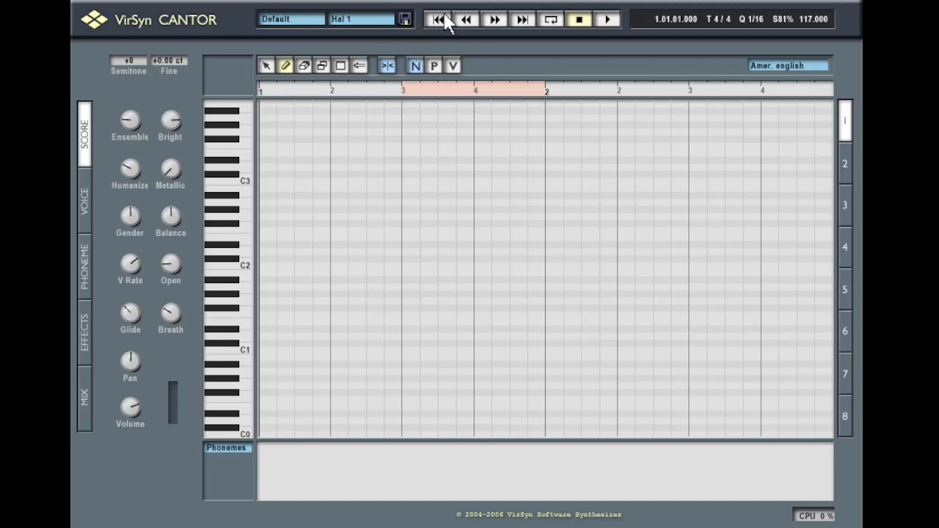
click(404, 19)
click(457, 35)
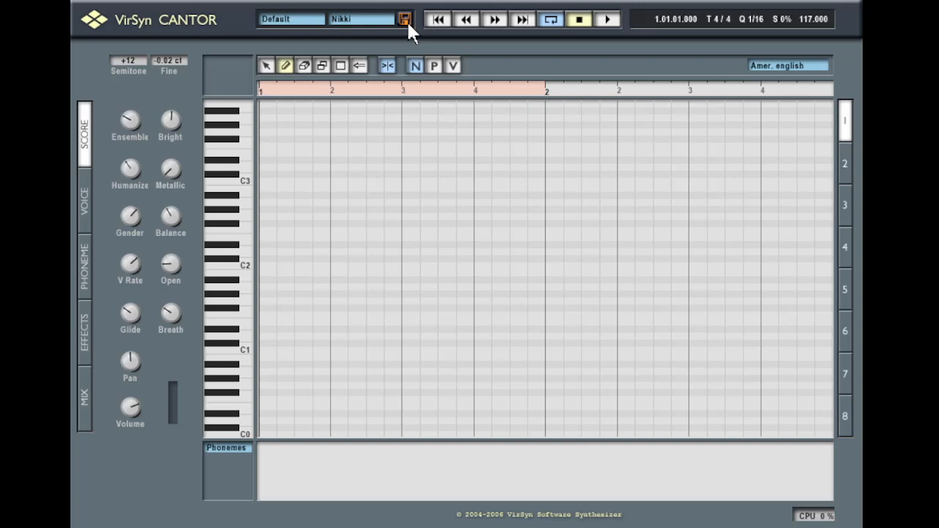
Close the CANTOR 2.0 about screen and delete the stray 'a' note from the grid
click(93, 28)
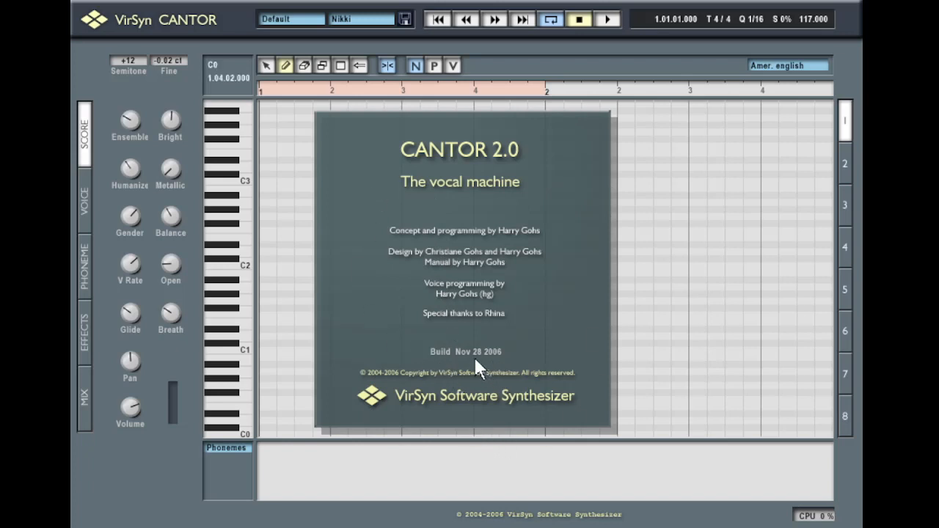
click(674, 314)
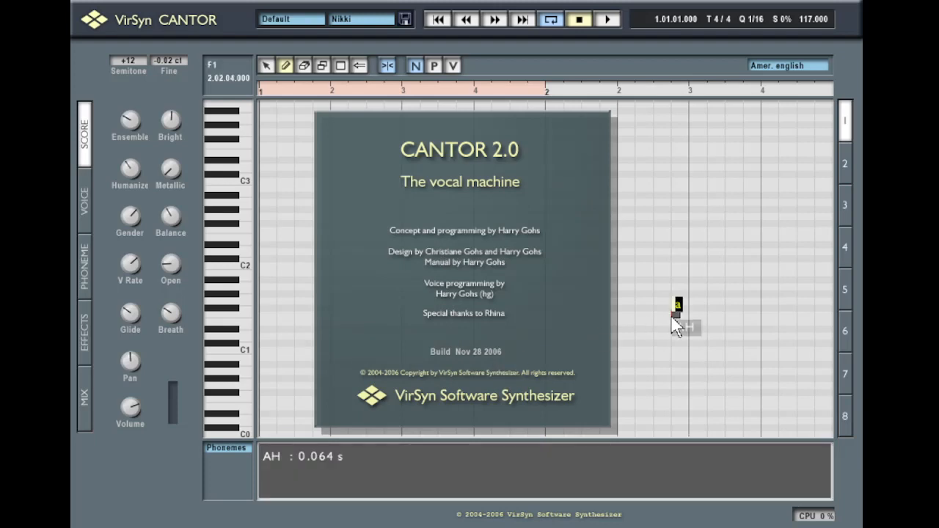
click(460, 215)
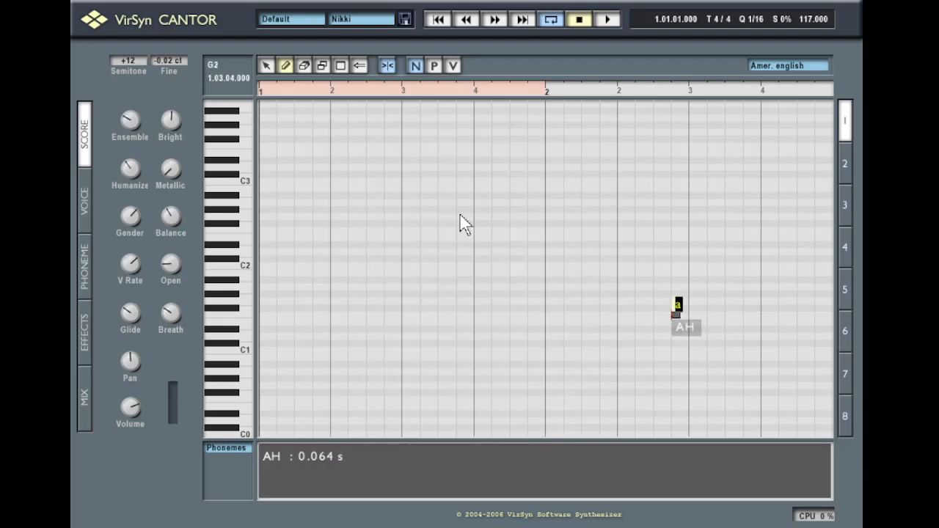
key(Delete)
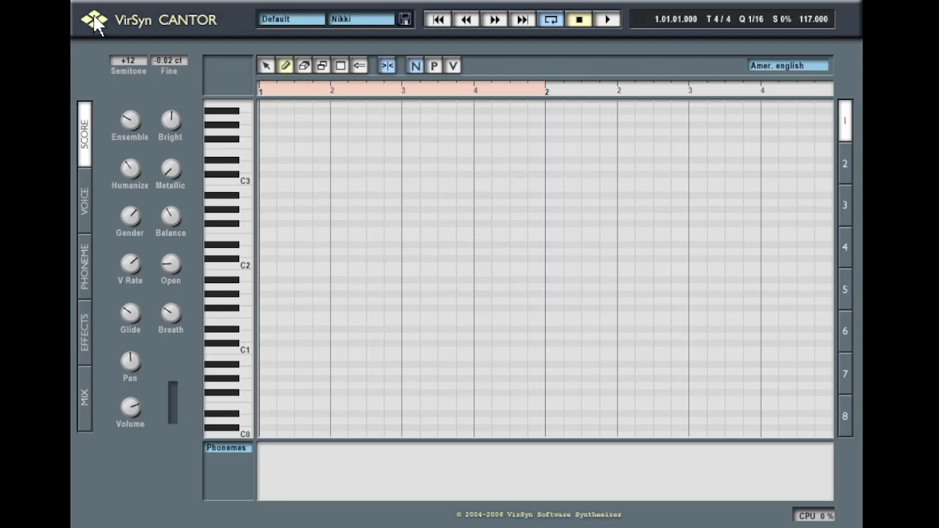
Apply the pink-and-purple scheme, then the inverted BGR scheme with dark grid
click(94, 22)
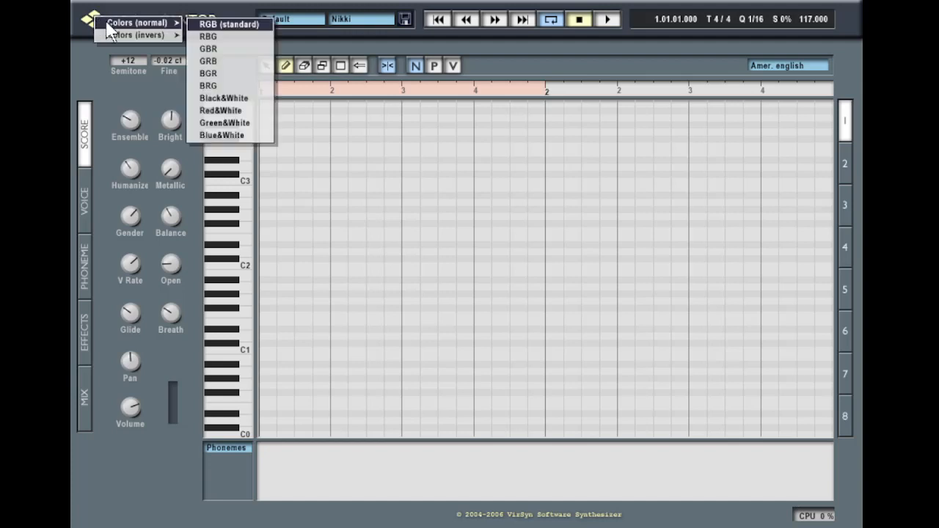
mouse_move(132, 35)
click(234, 53)
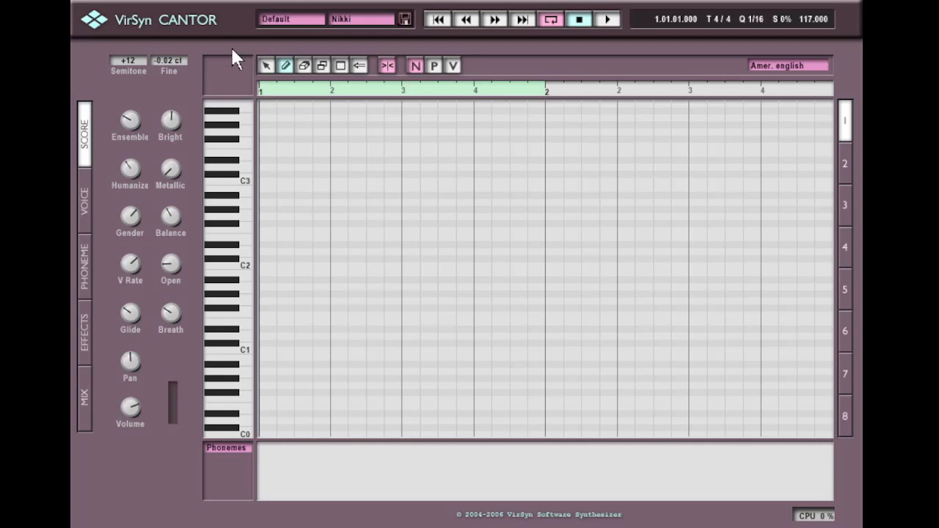
click(93, 22)
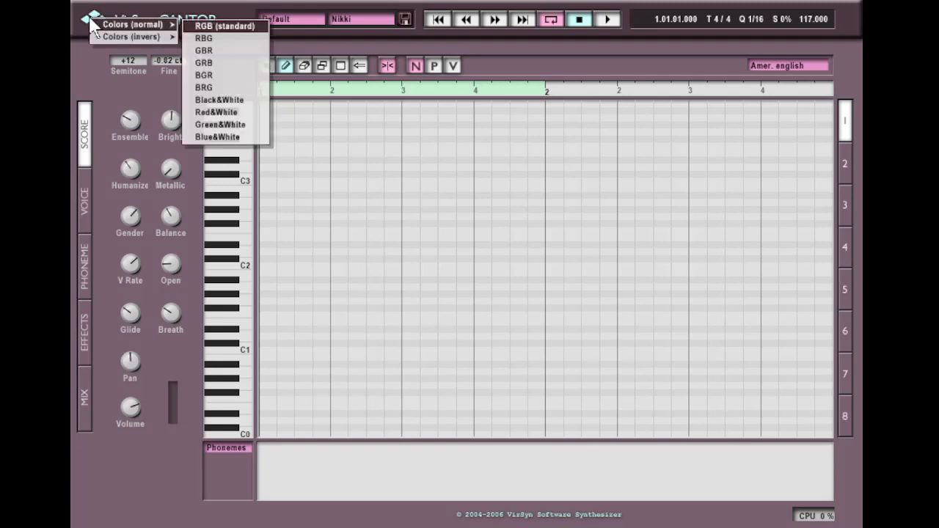
mouse_move(107, 38)
click(245, 87)
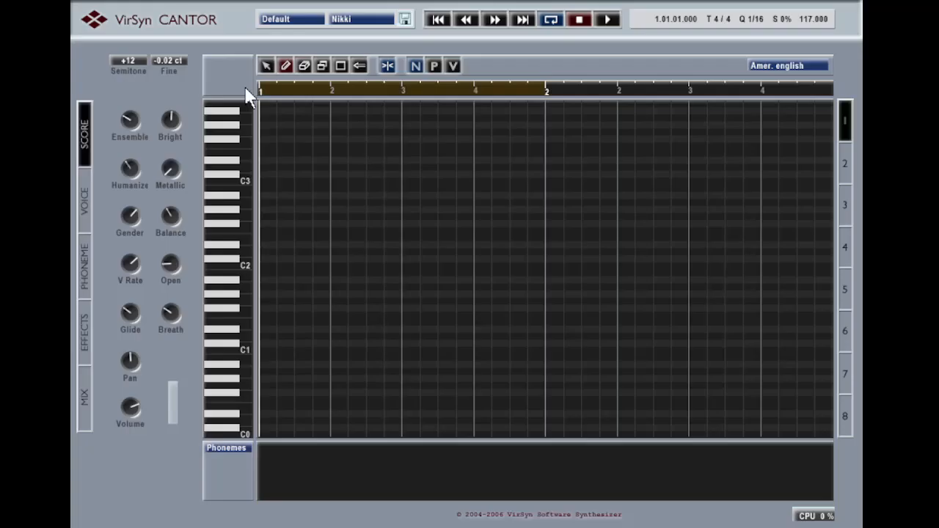
Apply the inverted BRG purple scheme and dismiss the about screen
click(93, 21)
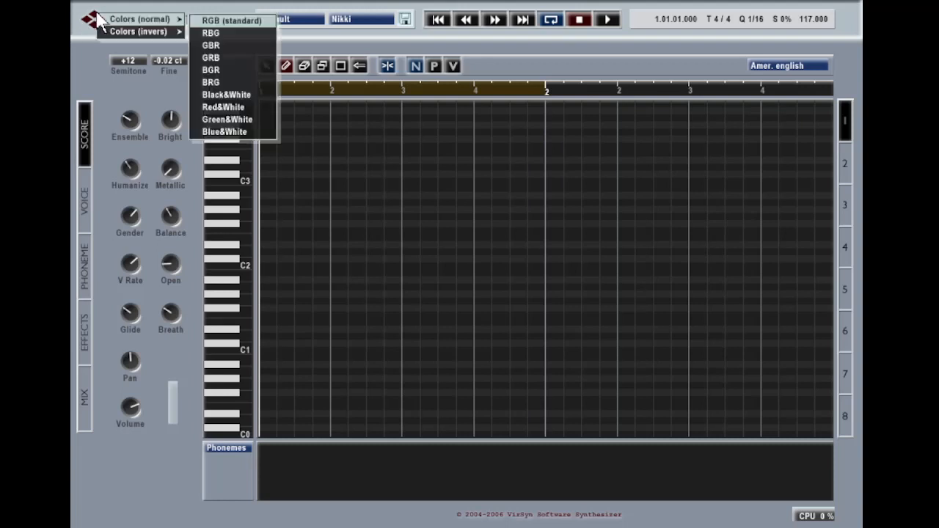
mouse_move(143, 32)
click(228, 95)
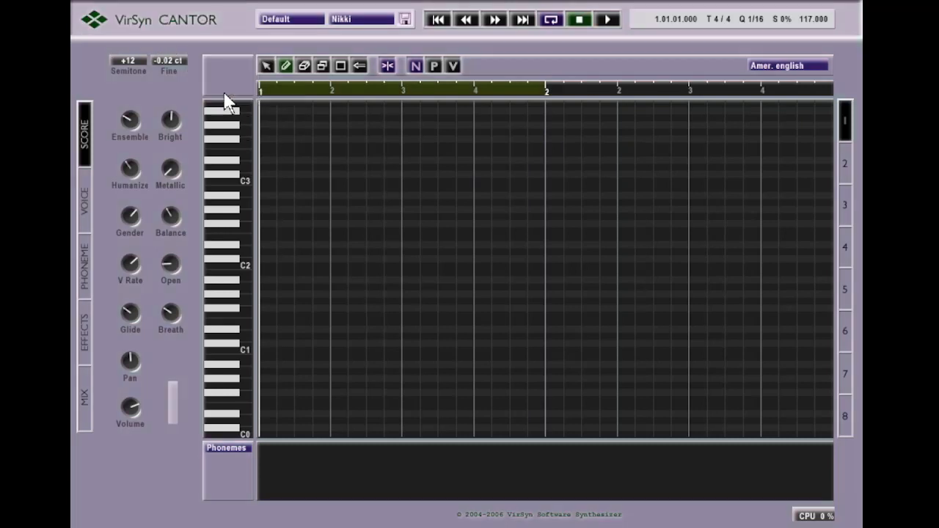
click(95, 24)
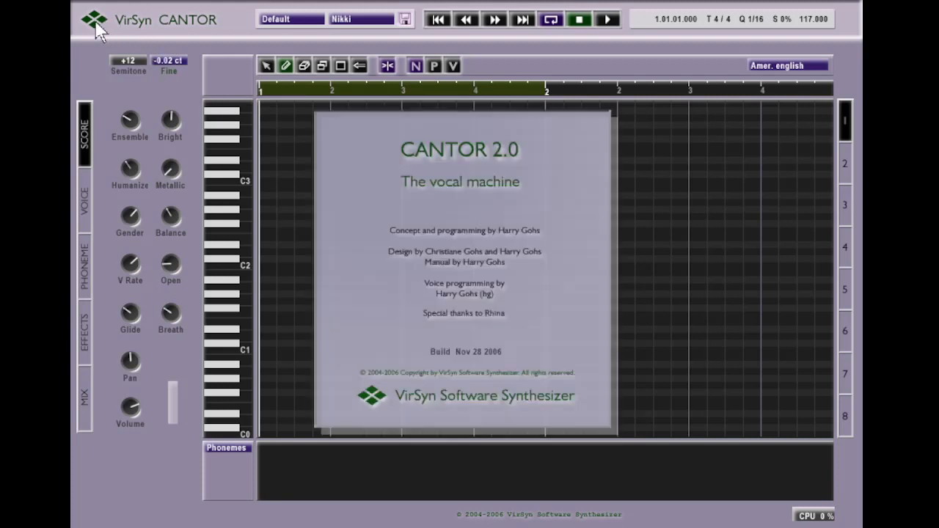
click(430, 172)
Restore the RGB (standard) colour scheme and bring up the singing-language list
click(94, 24)
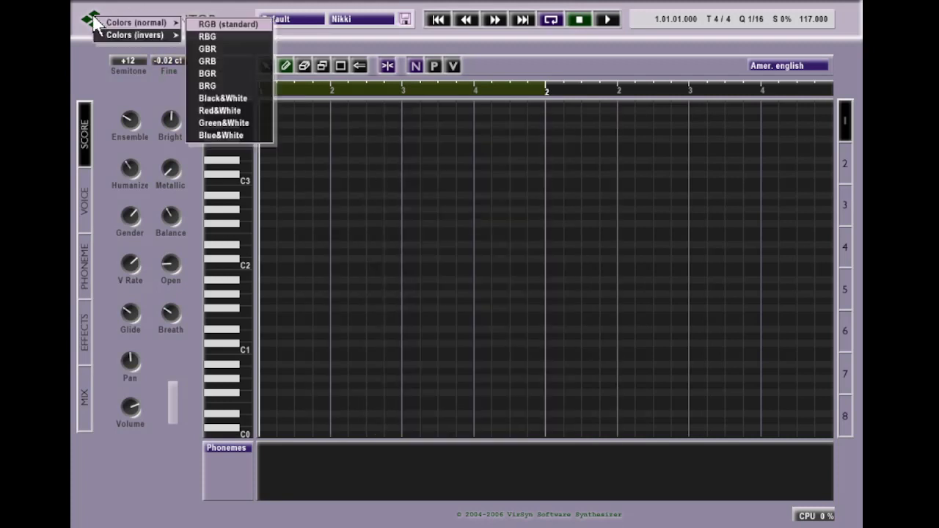
click(235, 23)
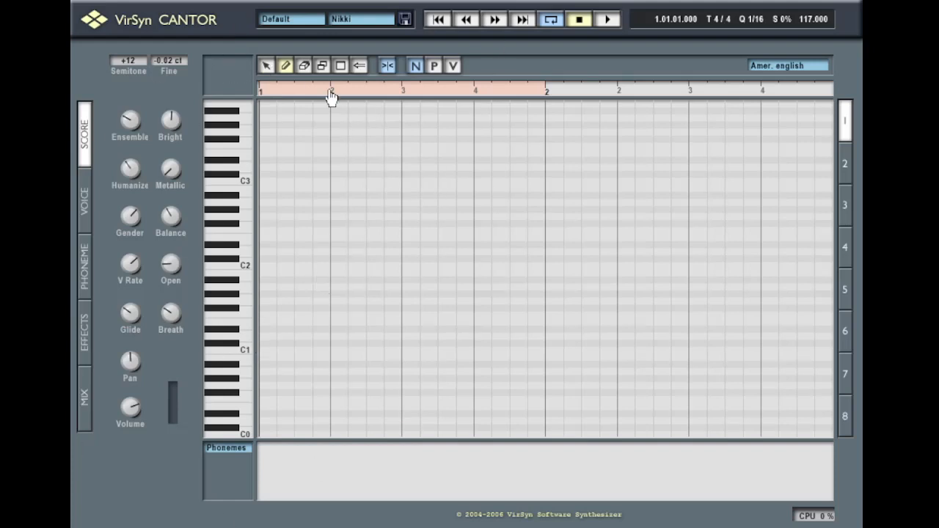
click(779, 67)
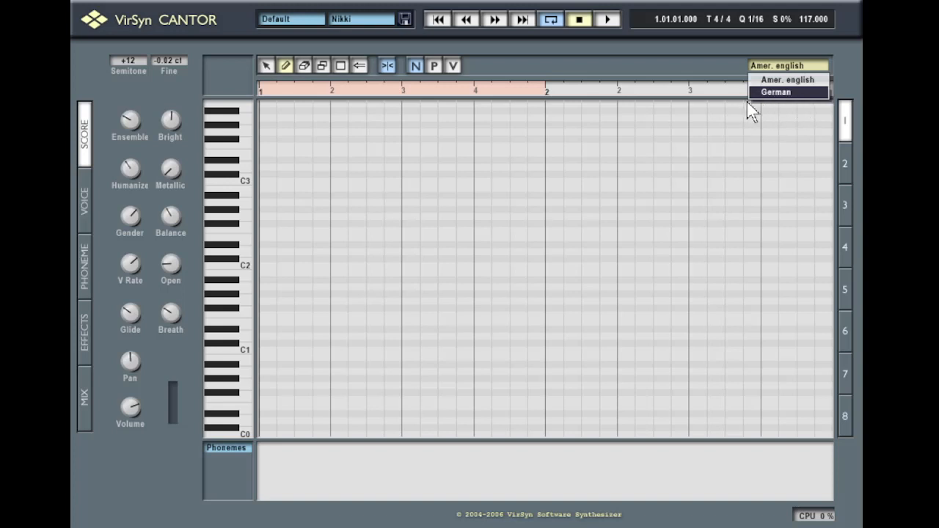
Keep American English and scroll the piano roll to show the C1–C4 range
click(670, 90)
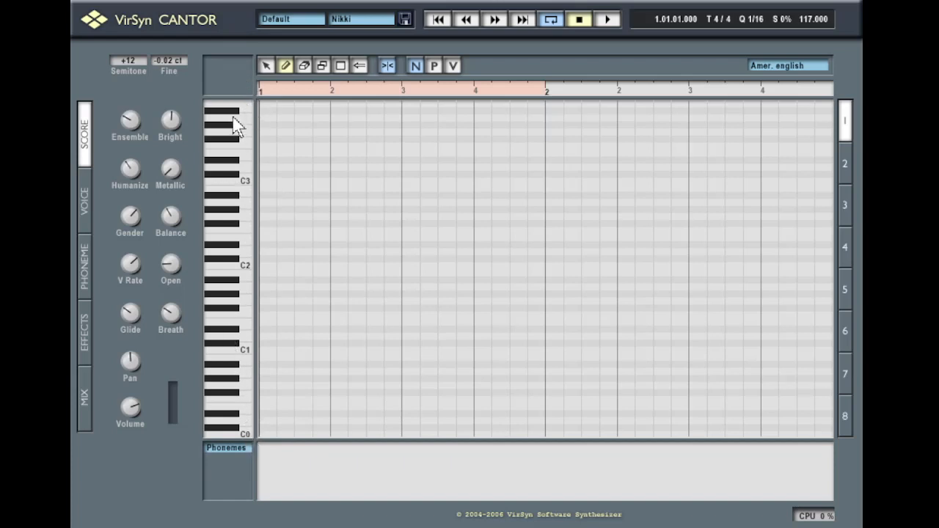
drag(234, 126, 248, 326)
drag(237, 314, 239, 55)
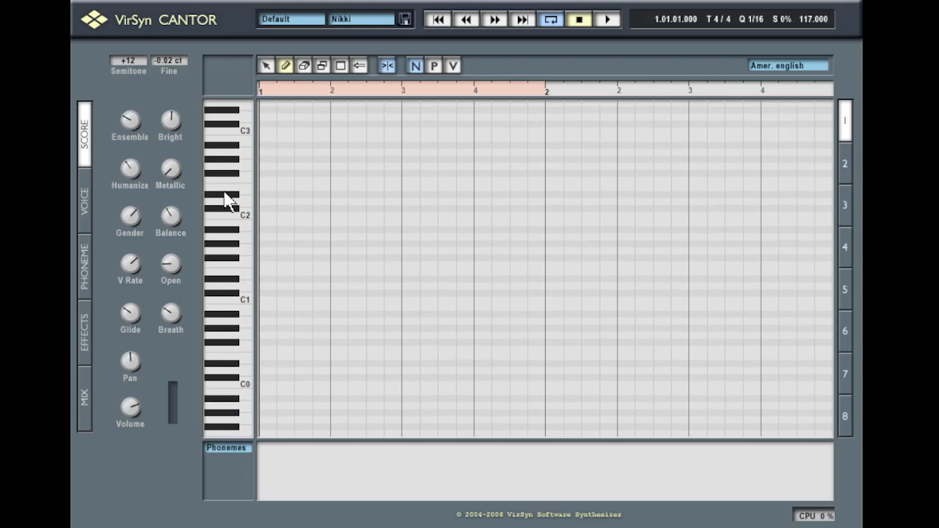
scroll(226, 220, down, 3)
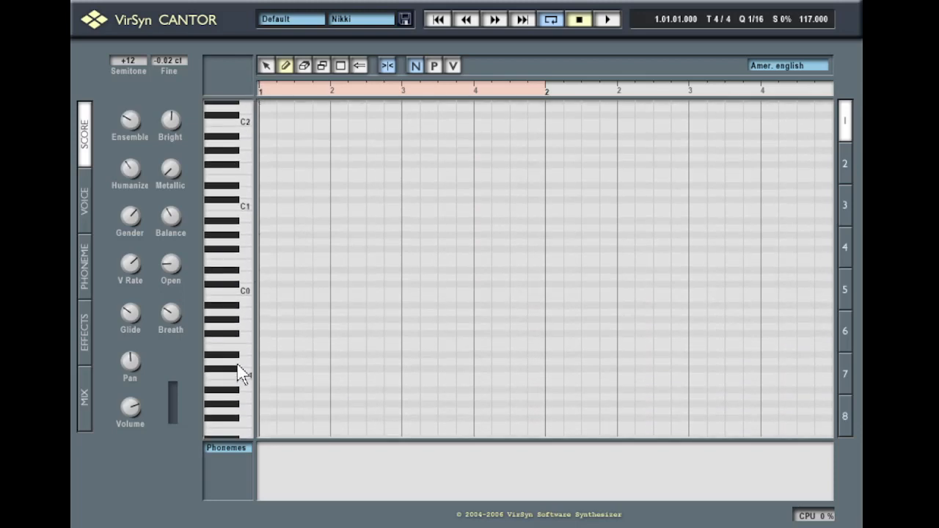
drag(239, 255, 230, 419)
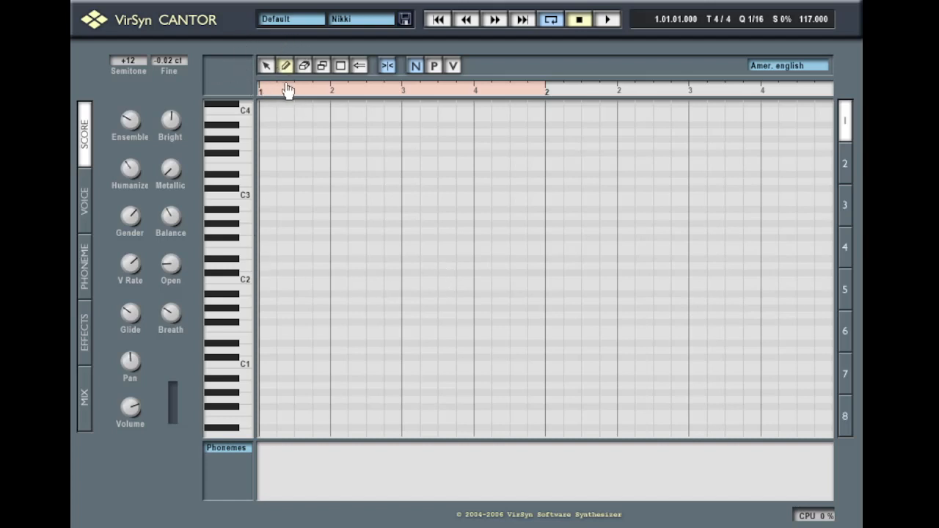
Draw an 'i' note at D#2 and a longer, higher 'love' note after it
click(551, 19)
click(278, 259)
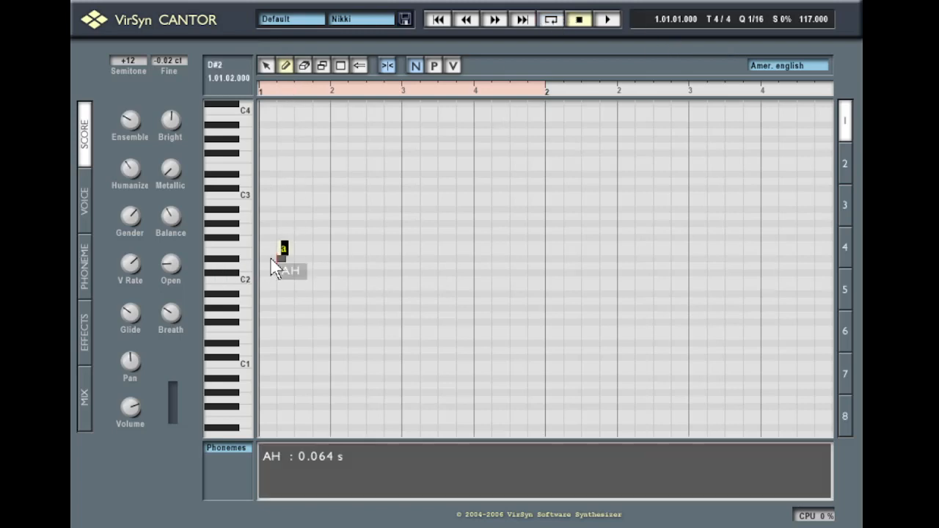
drag(271, 259, 392, 258)
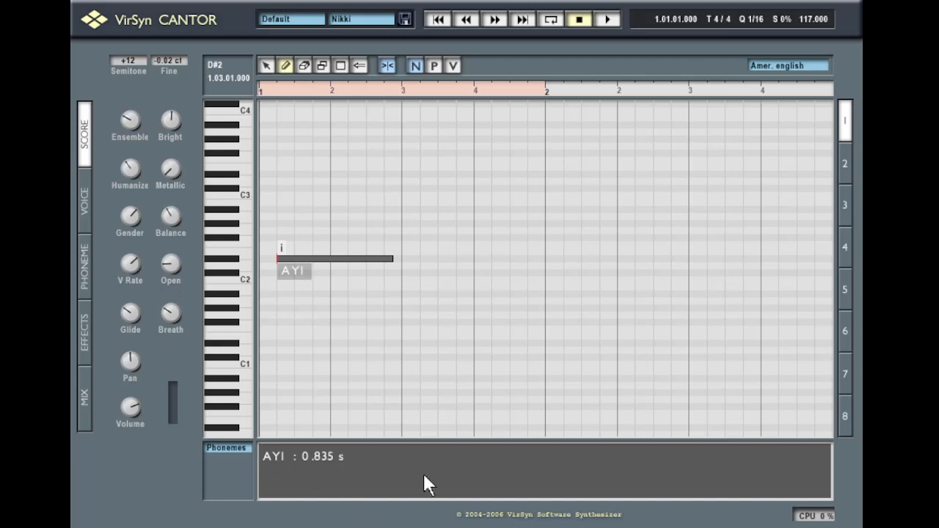
mouse_move(397, 226)
mouse_down()
mouse_move(551, 240)
mouse_move(541, 237)
mouse_up()
text(love)
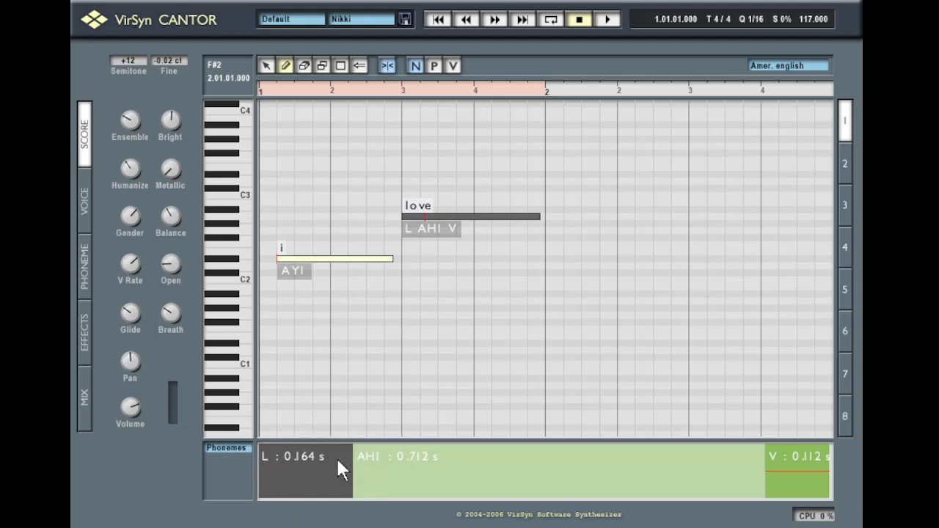
Shorten love's L, lengthen its AHI vowel to 0.880 s, and play the phrase
drag(352, 471, 292, 479)
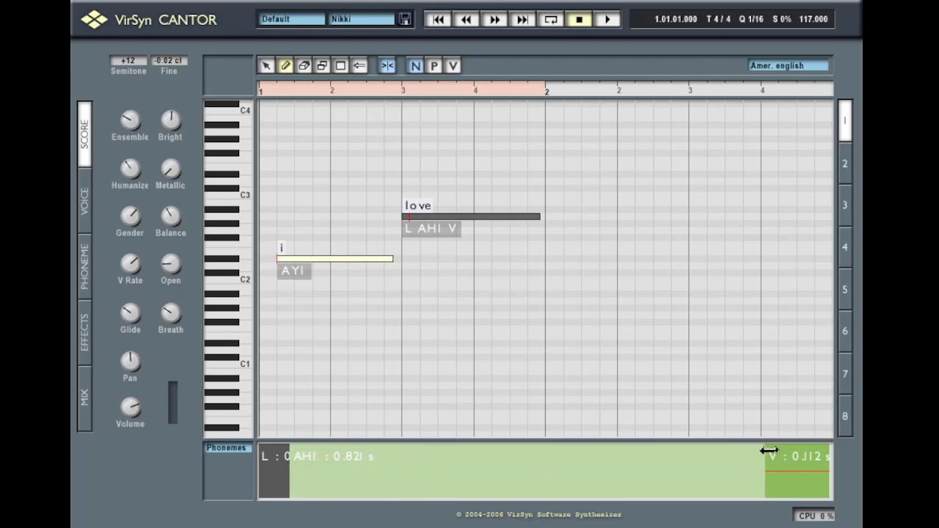
drag(769, 474, 802, 480)
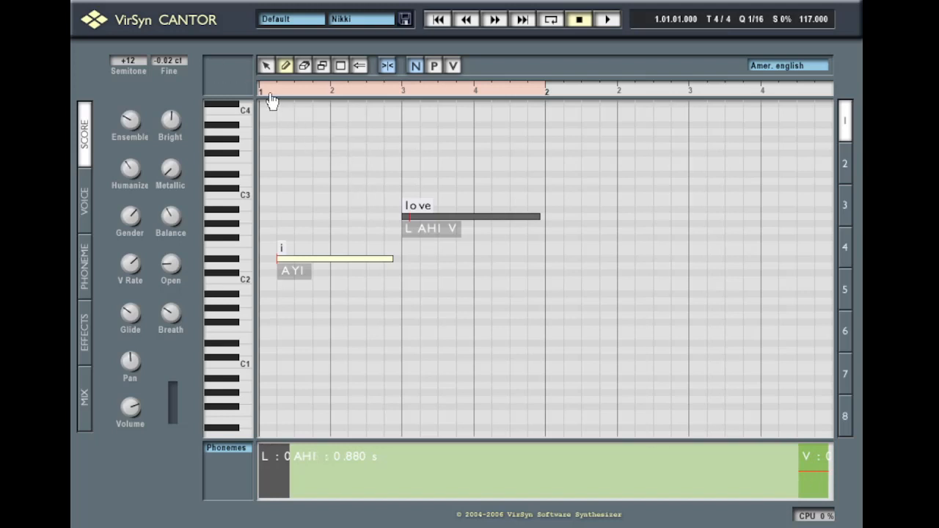
key(space)
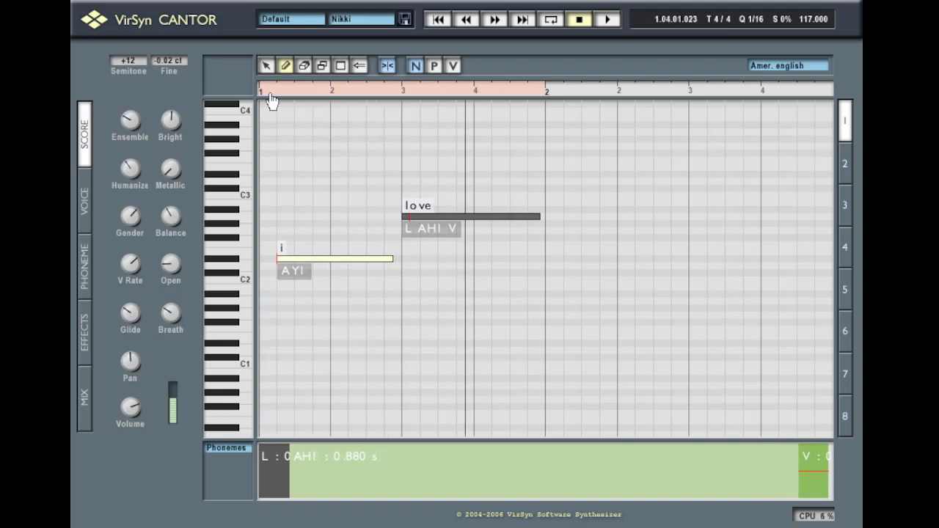
Draw a rising pitch glide into 'i', a dip at its end, and extend love's curve
click(437, 65)
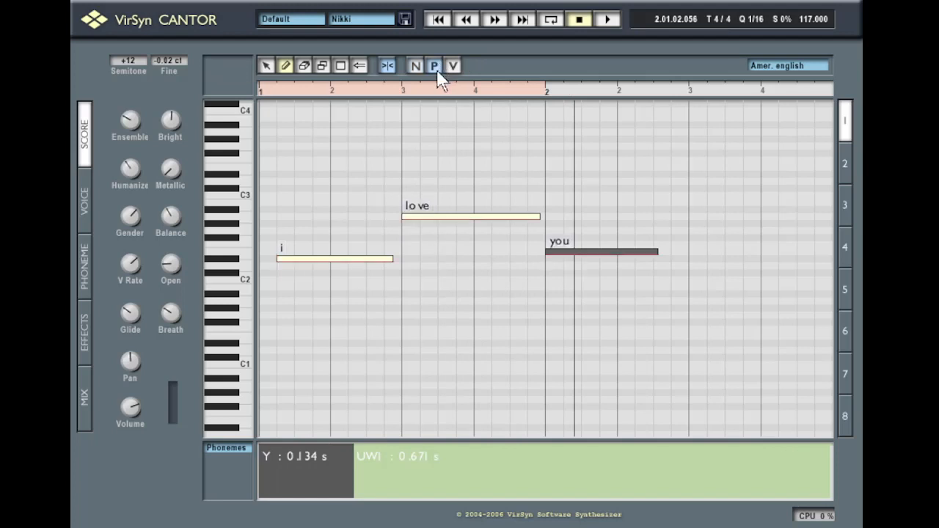
mouse_move(320, 265)
mouse_down()
mouse_move(296, 300)
mouse_move(264, 309)
mouse_up()
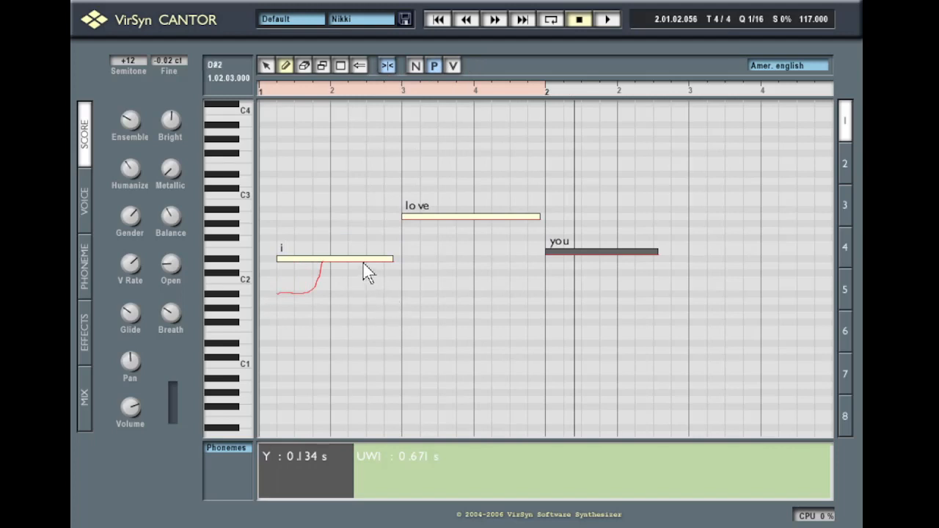
drag(362, 262, 394, 283)
drag(466, 251, 388, 170)
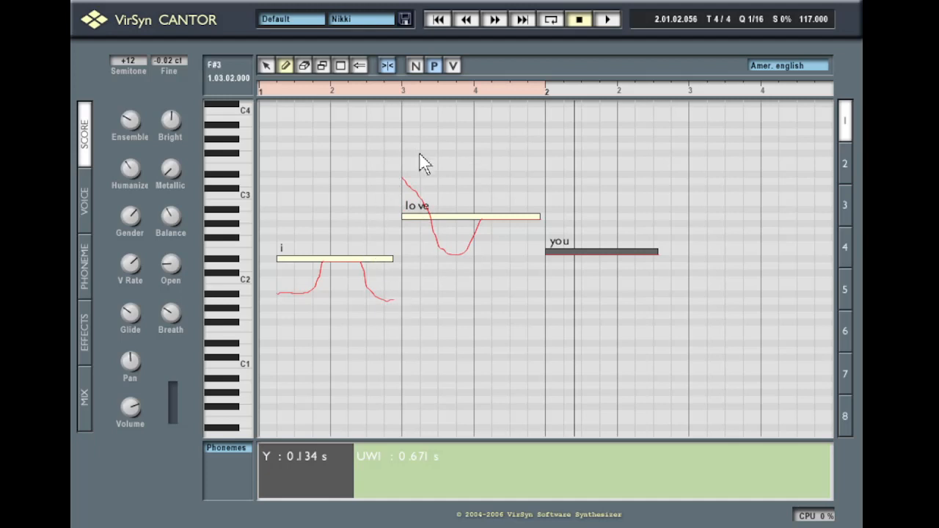
Lengthen the 'i' note to meet 'love', then play the phrase from the start and stop
click(415, 65)
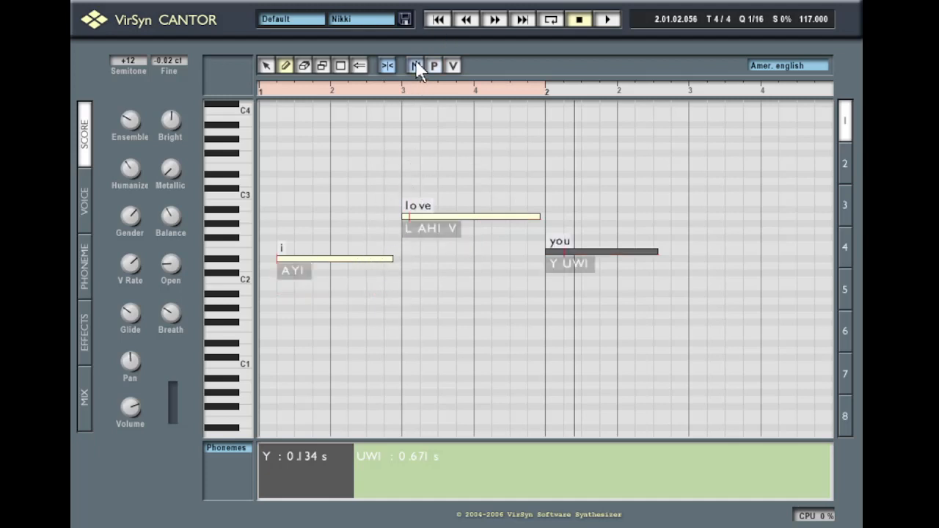
drag(390, 260, 428, 267)
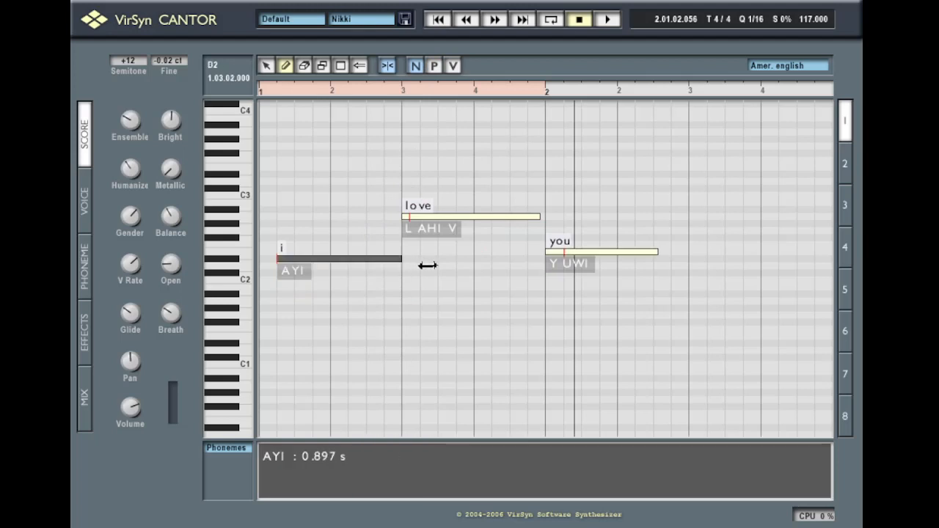
click(434, 66)
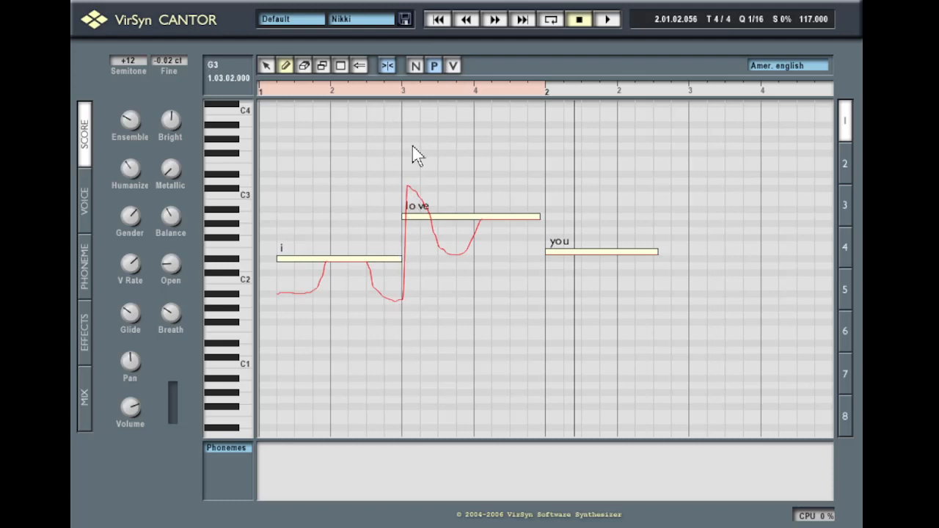
click(267, 93)
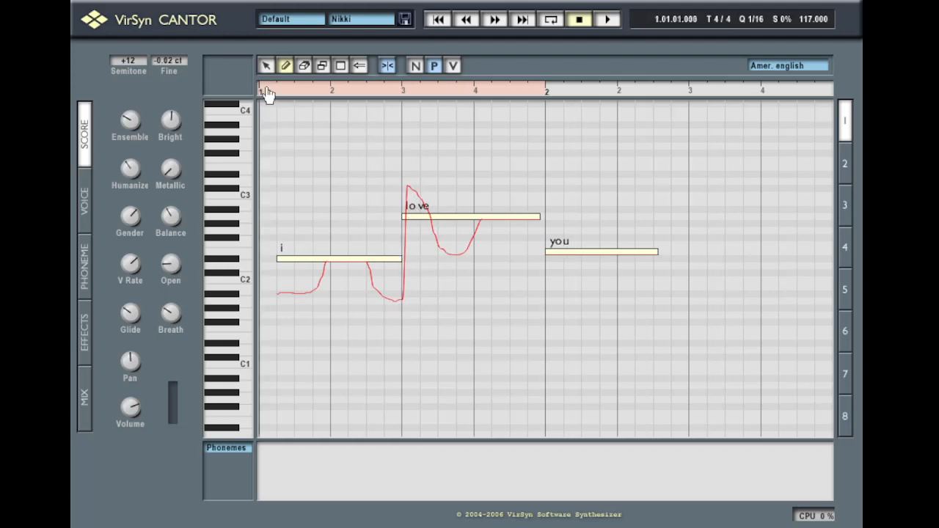
key(space)
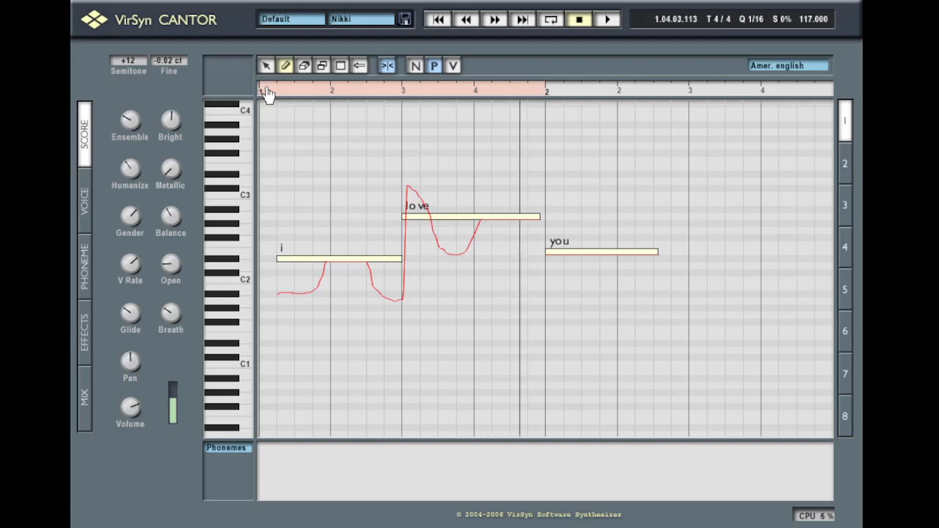
key(space)
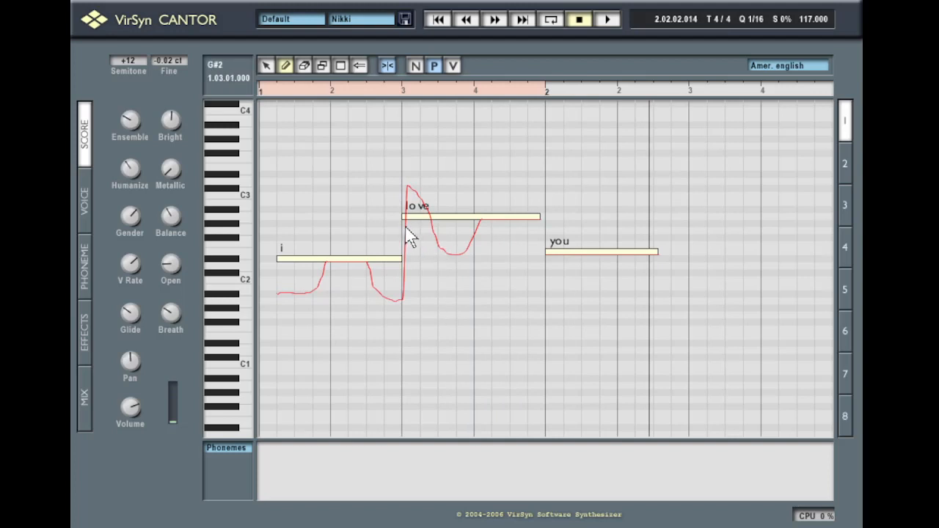
Redraw the start of the 'love' pitch curve as a steep rise with a flat top, then play from bar 1 beat 2
scroll(409, 236, down, 2)
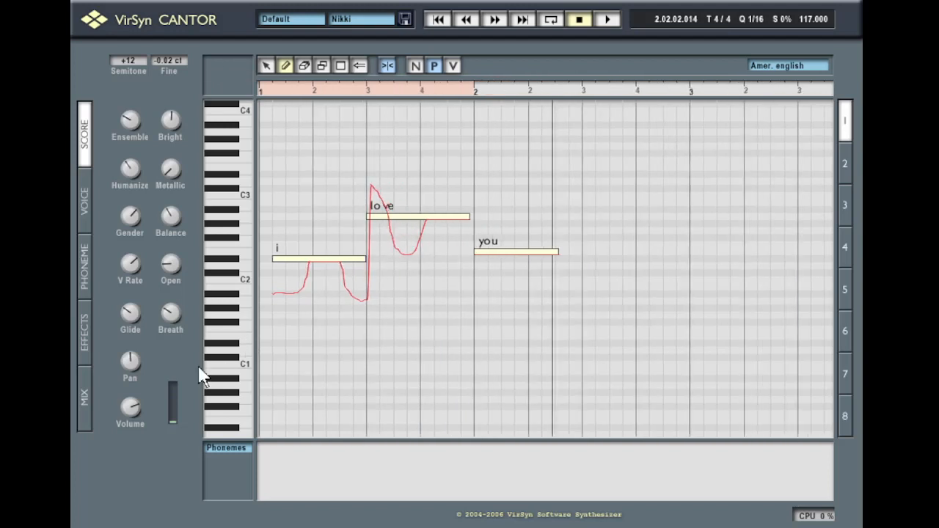
scroll(639, 119, up, 2)
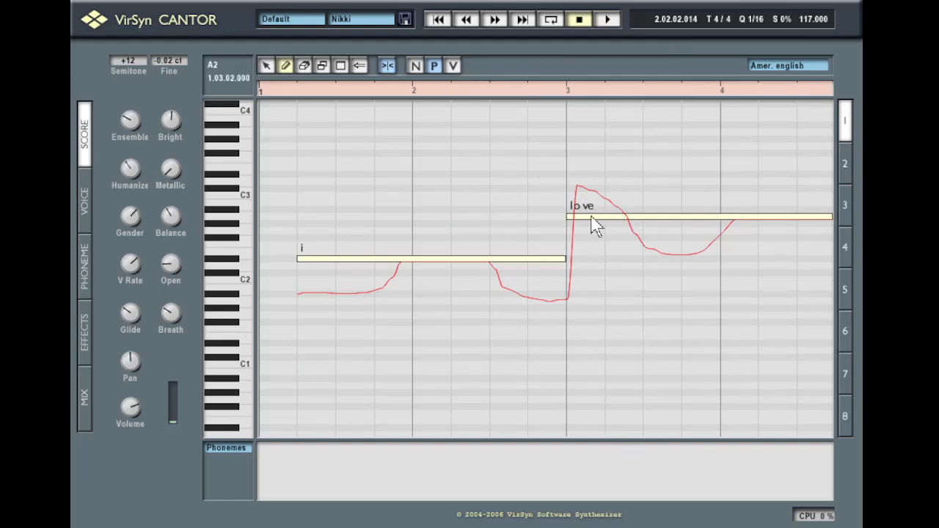
mouse_move(573, 205)
mouse_down()
mouse_move(591, 195)
mouse_move(628, 226)
mouse_move(621, 208)
mouse_move(582, 204)
mouse_move(569, 252)
mouse_up()
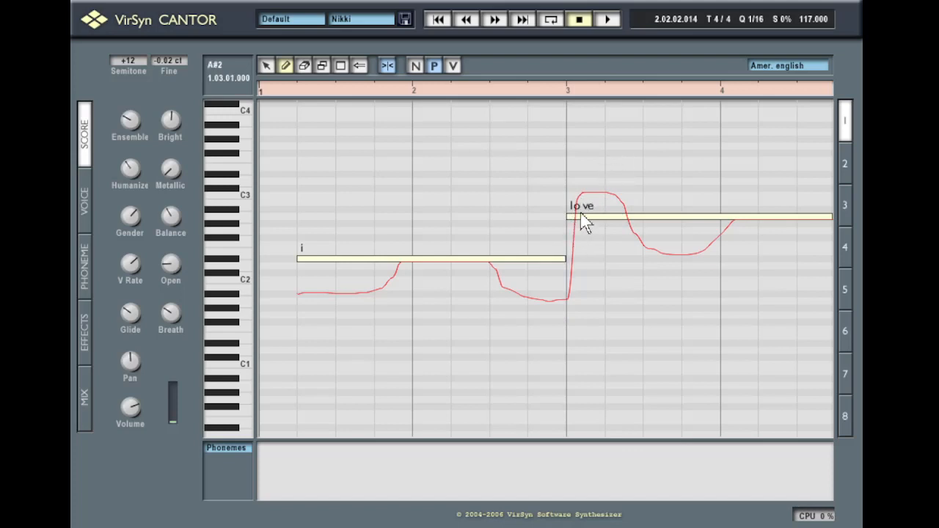
mouse_move(576, 209)
mouse_down()
mouse_move(567, 246)
mouse_move(541, 277)
mouse_move(492, 265)
mouse_move(512, 286)
mouse_move(557, 277)
mouse_move(566, 253)
mouse_up()
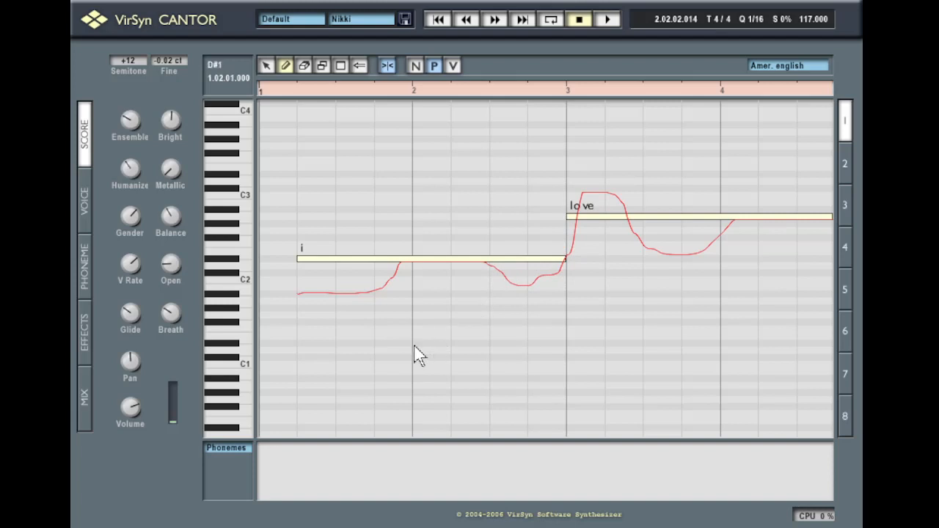
click(289, 94)
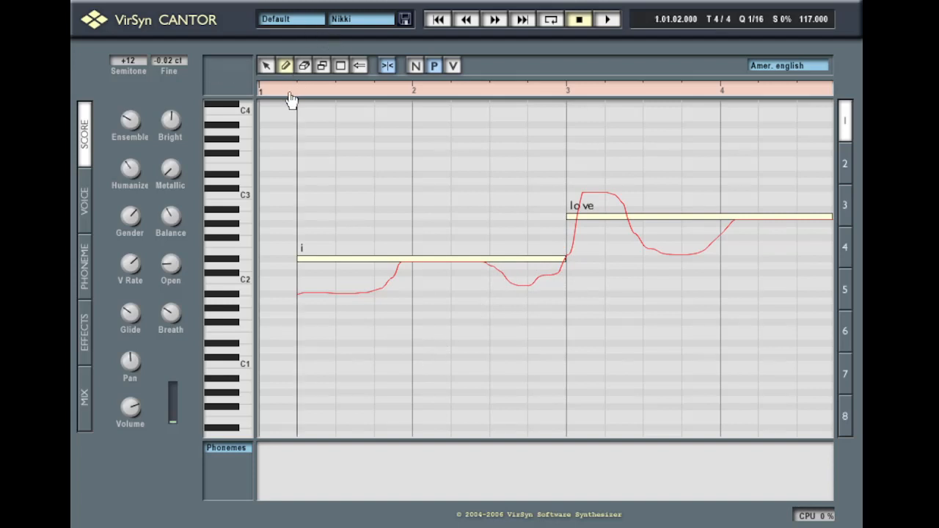
key(space)
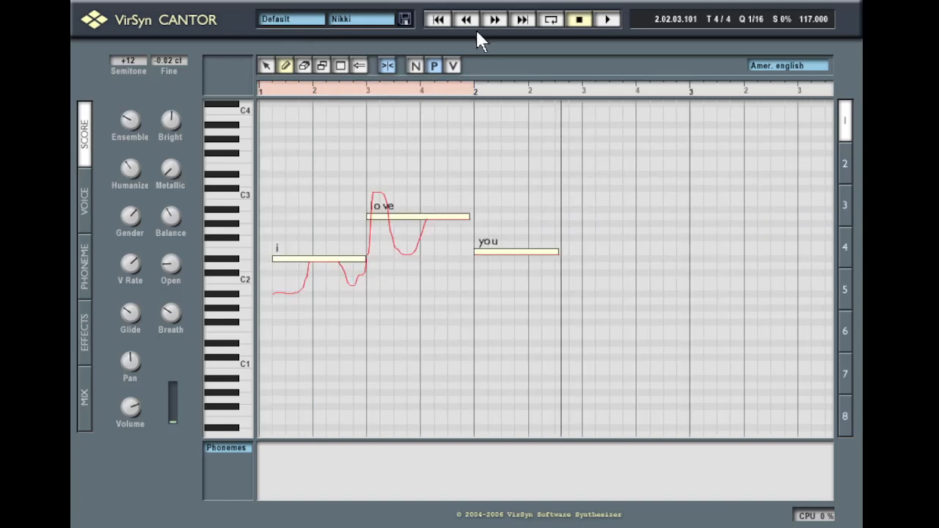
Draw vibrato into the 'i' note and raise the vibrato rate to 13.19
click(455, 65)
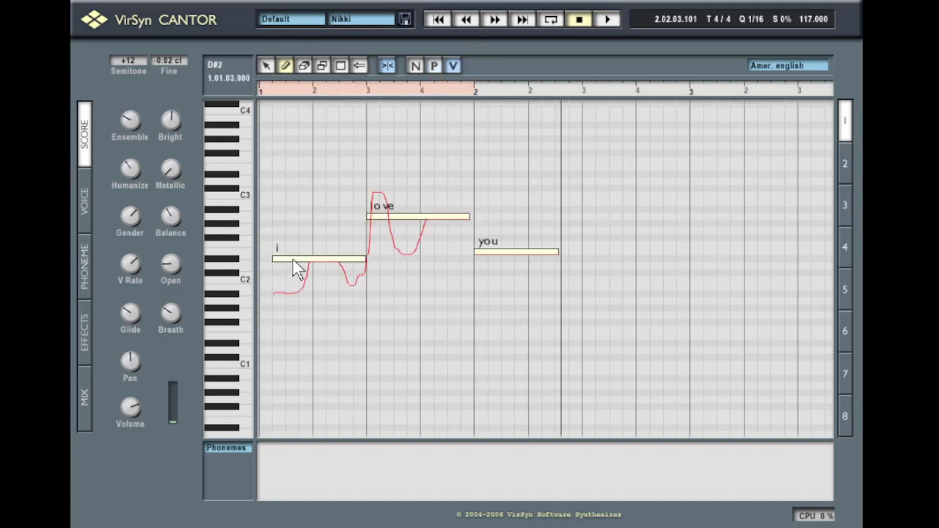
mouse_move(294, 268)
mouse_down()
mouse_move(345, 274)
mouse_move(281, 286)
mouse_up()
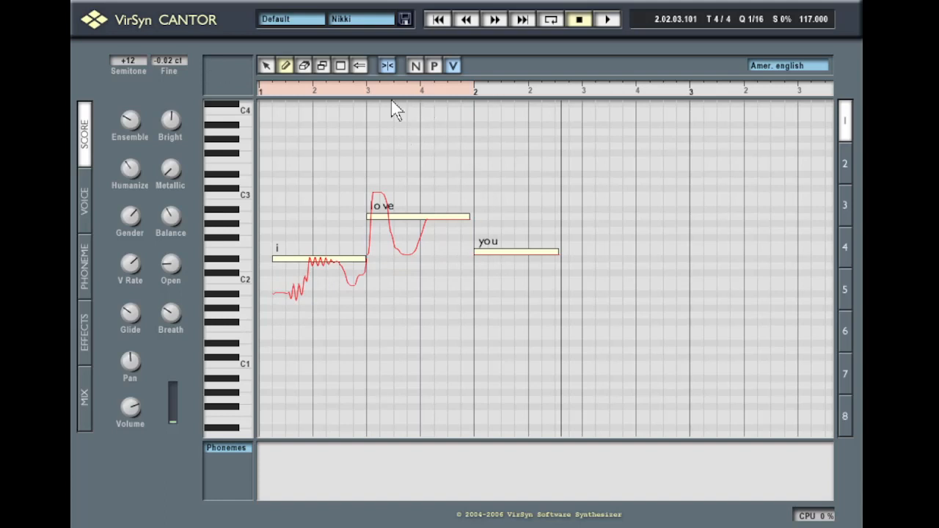
mouse_move(122, 261)
drag(127, 268, 117, 233)
Draw vibrato on the 'you' note, then shrink it almost away and replay from bar 1 beat 4
mouse_move(129, 226)
mouse_move(124, 269)
mouse_move(478, 258)
mouse_down()
mouse_move(539, 213)
mouse_move(575, 139)
mouse_up()
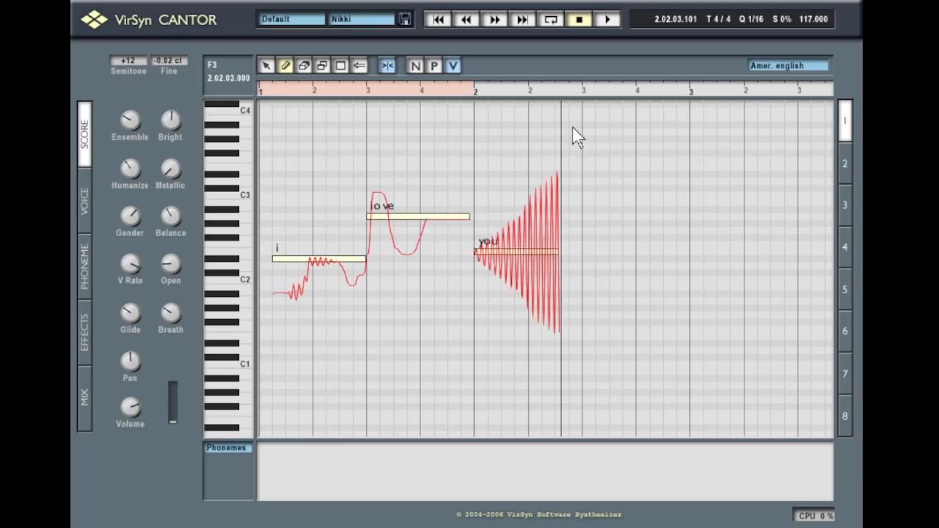
mouse_move(551, 170)
mouse_down()
mouse_move(555, 158)
mouse_move(478, 153)
mouse_move(539, 129)
mouse_move(604, 142)
mouse_up()
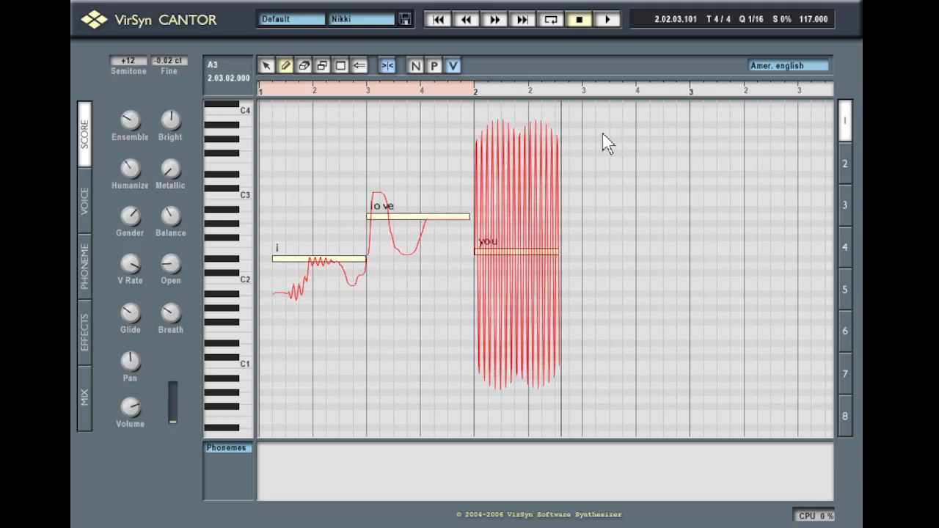
click(390, 98)
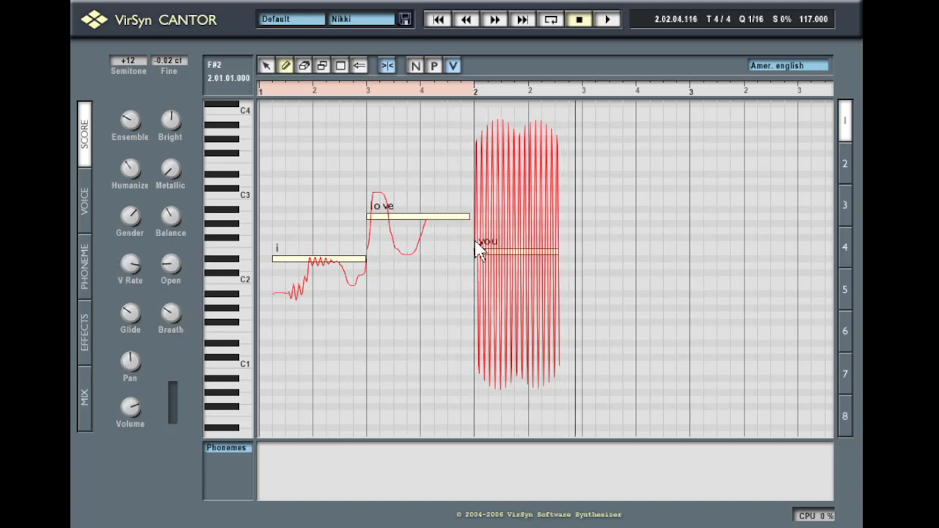
mouse_move(480, 245)
mouse_down()
mouse_move(520, 236)
mouse_move(595, 243)
mouse_move(519, 262)
mouse_move(536, 262)
mouse_move(549, 246)
mouse_up()
click(433, 96)
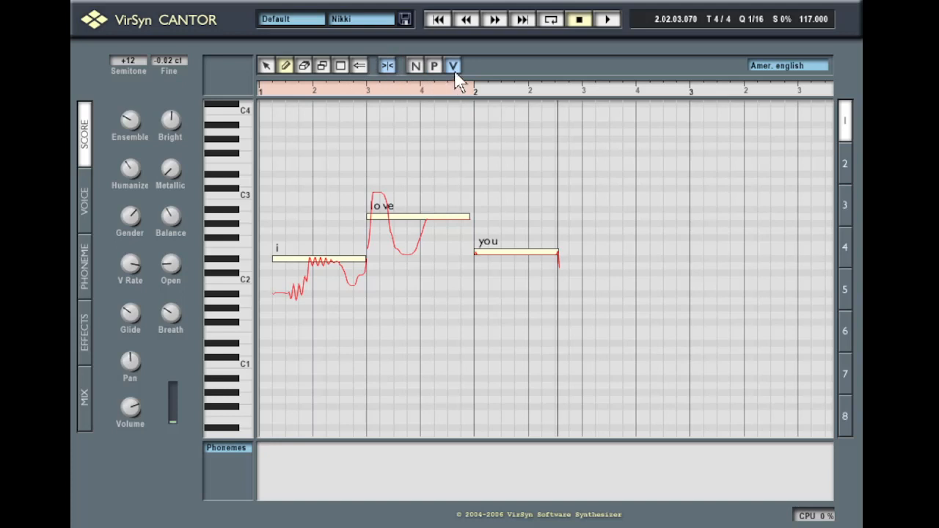
Switch to the phoneme and pitch views and reset the 'i', 'love' and 'you' pitch curves
click(415, 67)
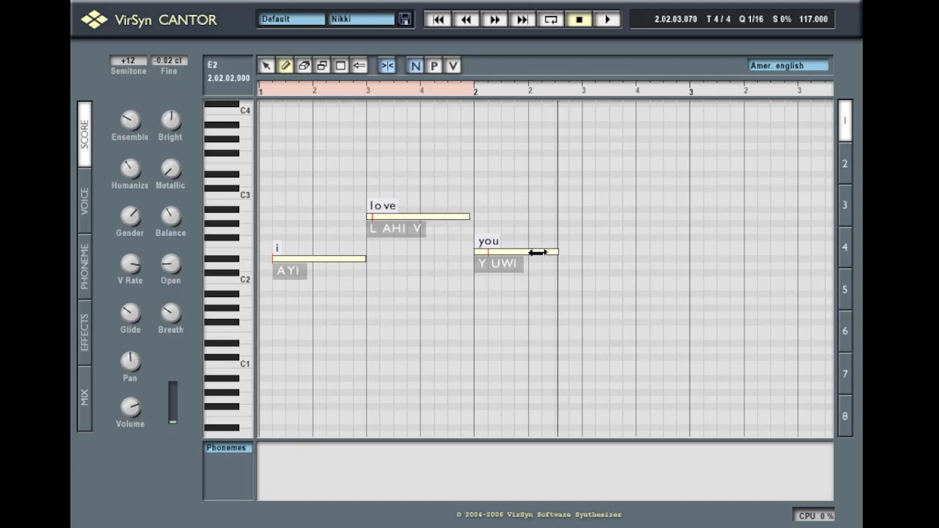
click(434, 66)
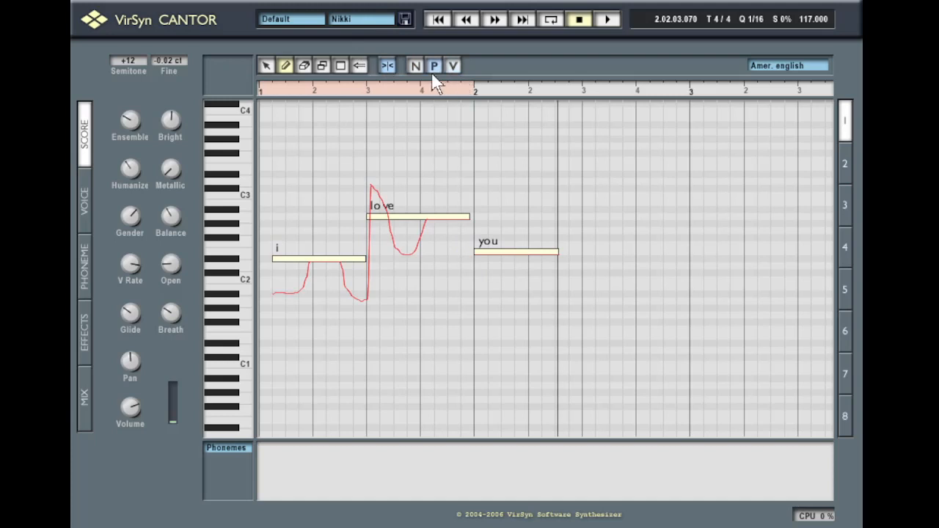
click(359, 67)
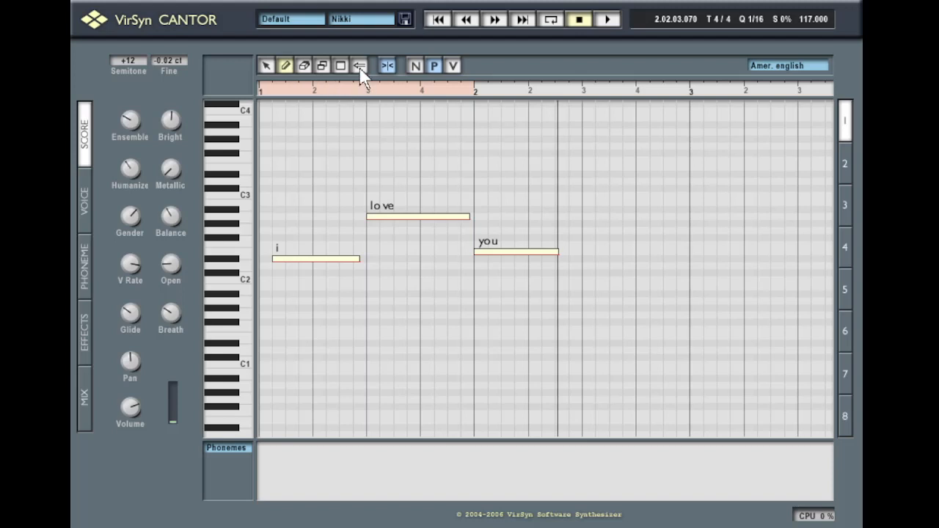
Show the Tension lane, sketch tension curves under the three notes, then undo the edits
click(226, 449)
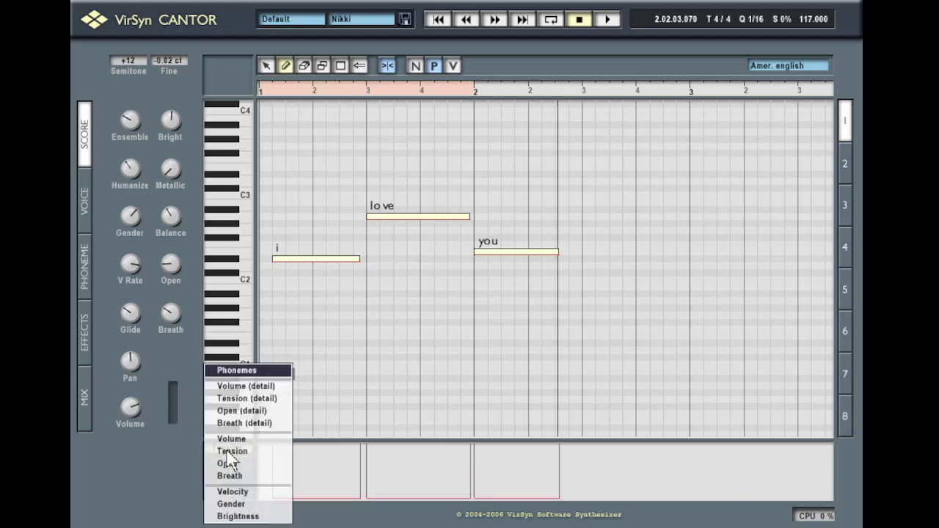
click(267, 452)
mouse_move(295, 472)
mouse_down()
mouse_move(342, 471)
mouse_move(457, 496)
mouse_move(566, 489)
mouse_up()
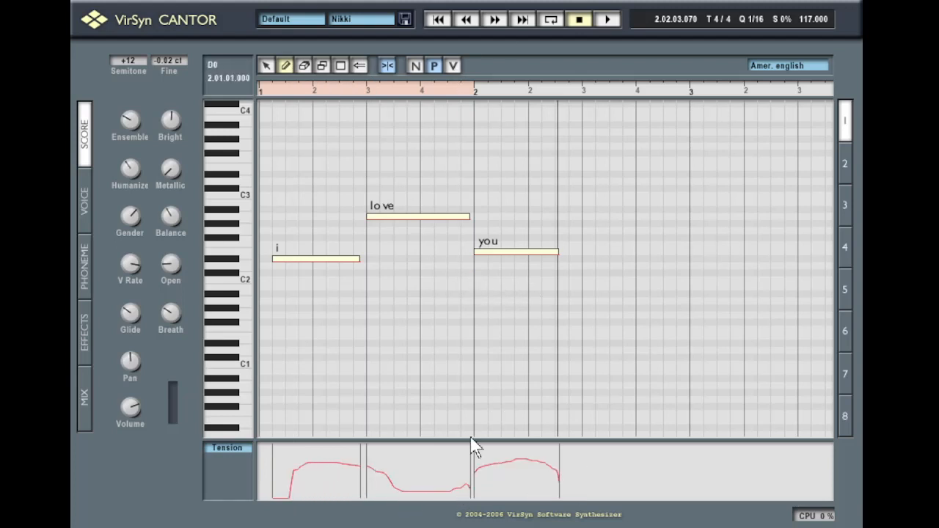
drag(479, 475, 569, 488)
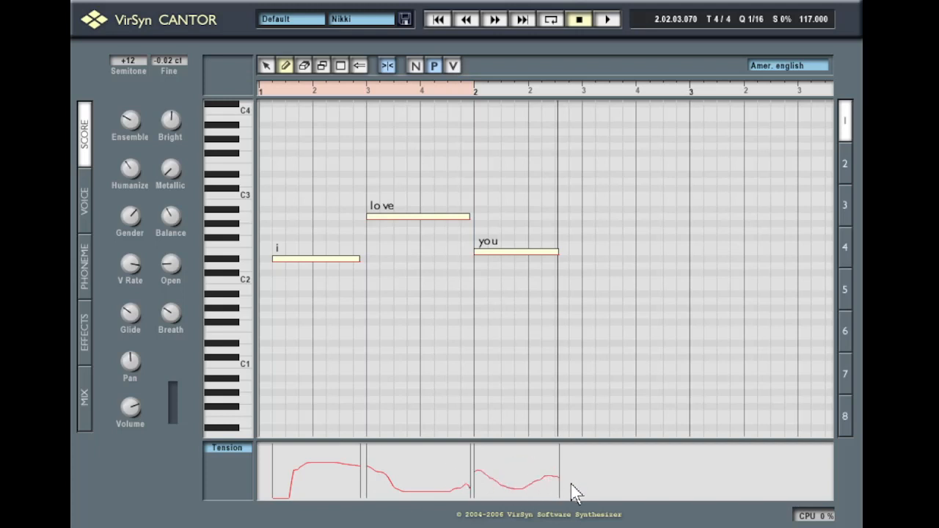
mouse_move(465, 457)
mouse_down()
mouse_move(422, 504)
mouse_move(371, 504)
mouse_up()
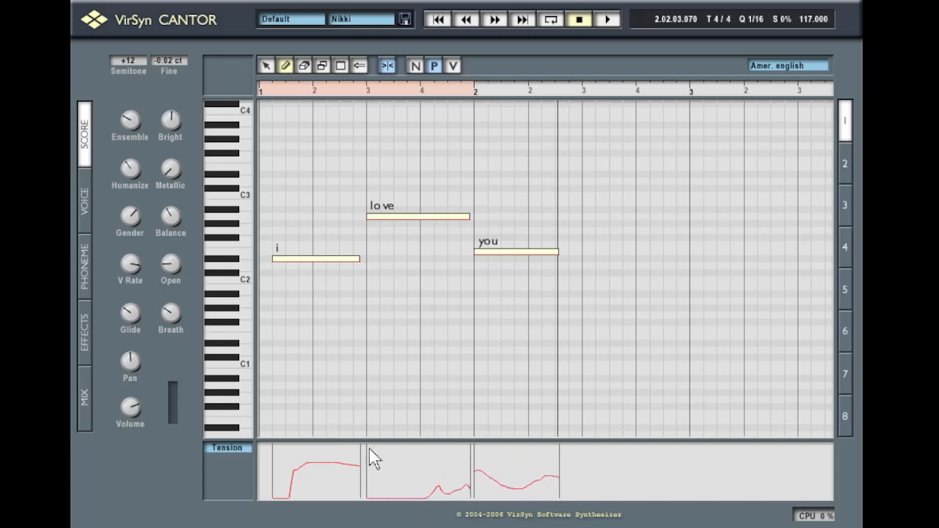
drag(372, 457, 447, 504)
drag(524, 450, 525, 476)
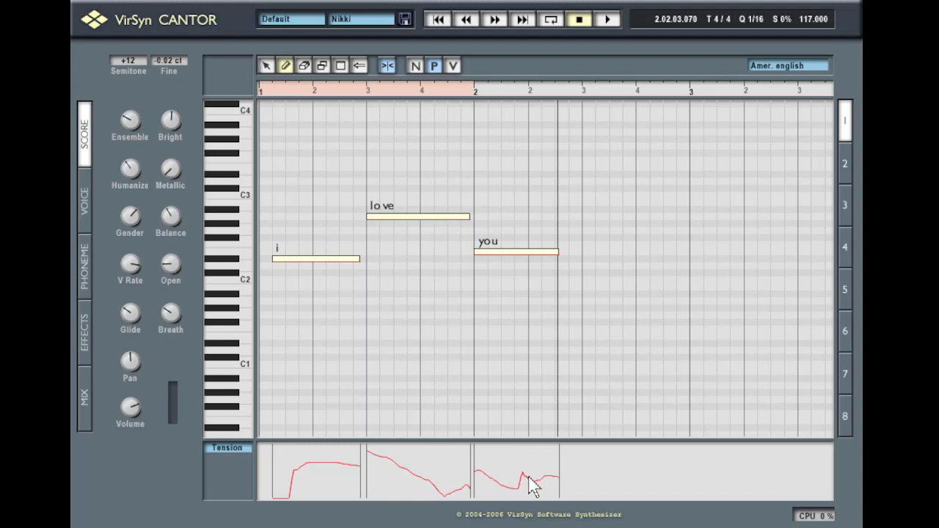
click(362, 64)
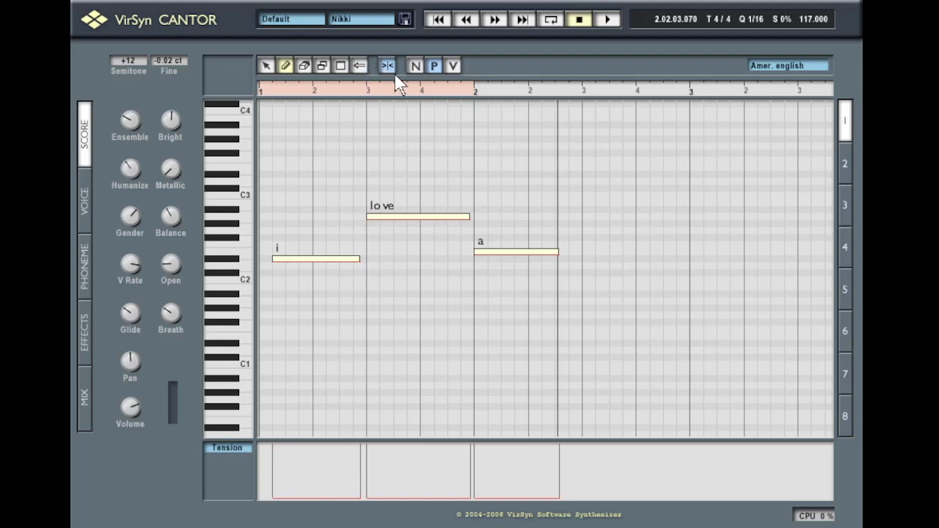
In the phoneme view, retype the 'a' note's lyric as 'you'
click(416, 66)
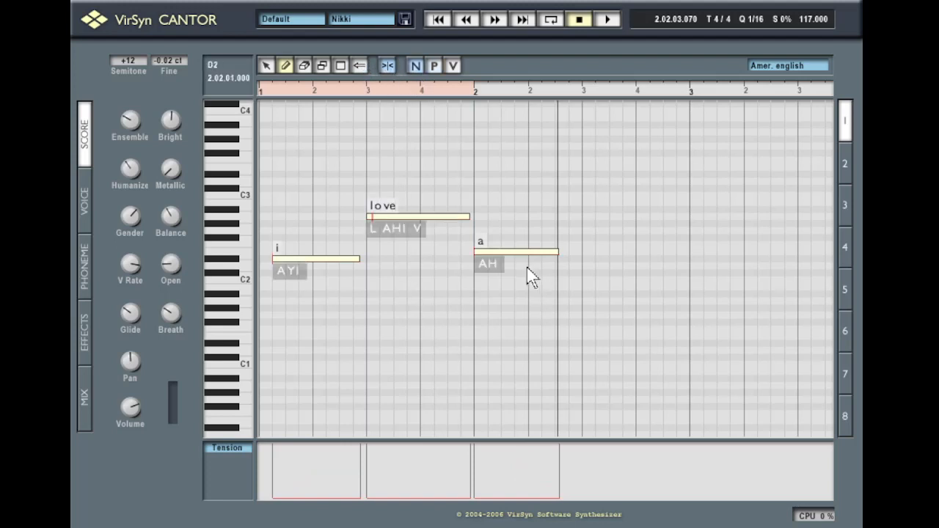
double_click(487, 251)
text(you)
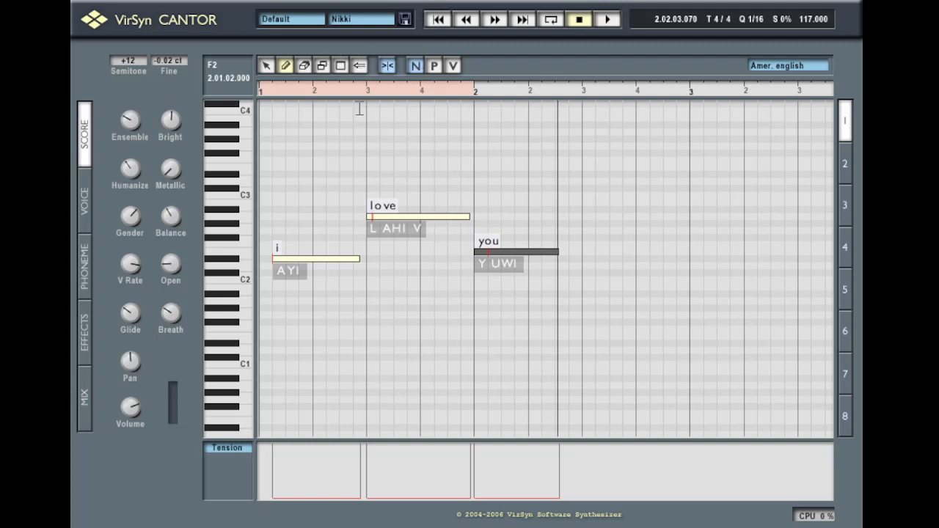
In the vibrato view, draw vibrato over the 'love' and 'i' notes
click(434, 66)
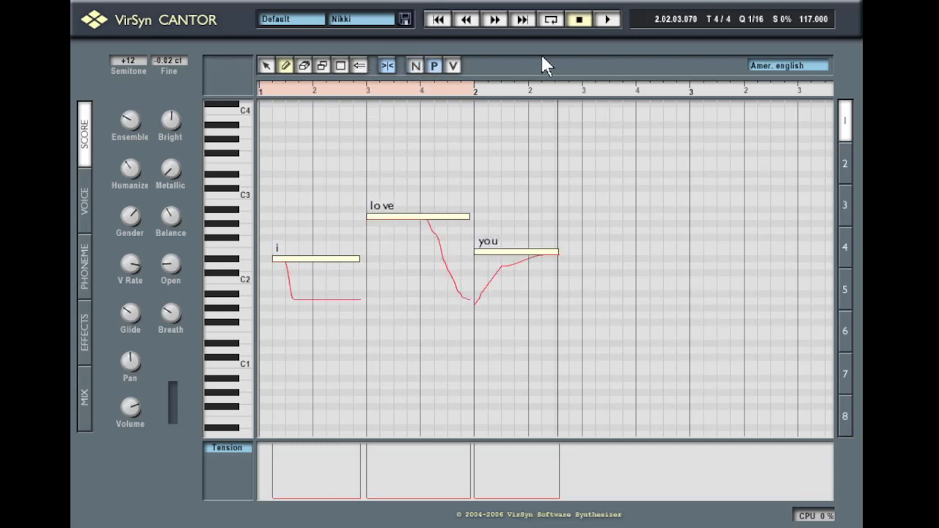
click(454, 66)
mouse_move(384, 203)
mouse_down()
mouse_move(411, 208)
mouse_move(402, 223)
mouse_up()
drag(300, 258, 358, 255)
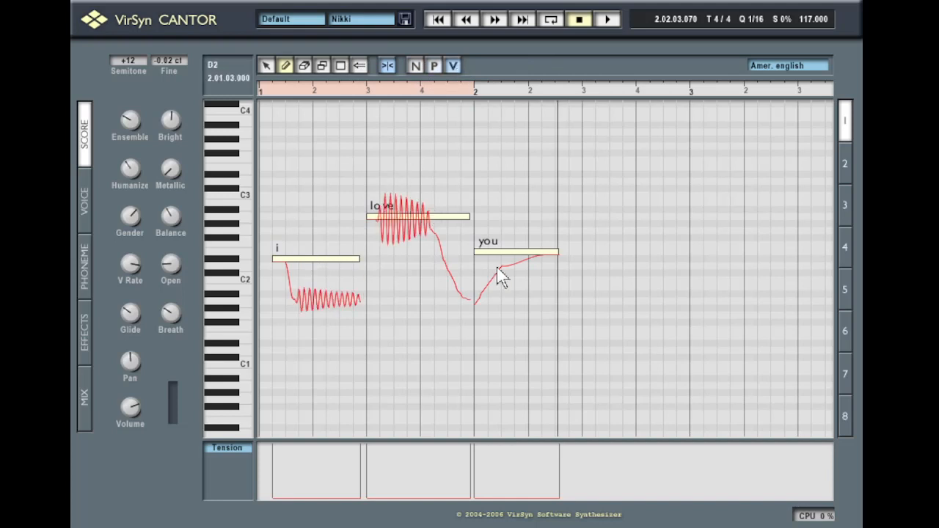
Return to the phoneme view and marquee-select all three notes of the phrase
click(416, 68)
click(453, 66)
click(416, 66)
click(266, 65)
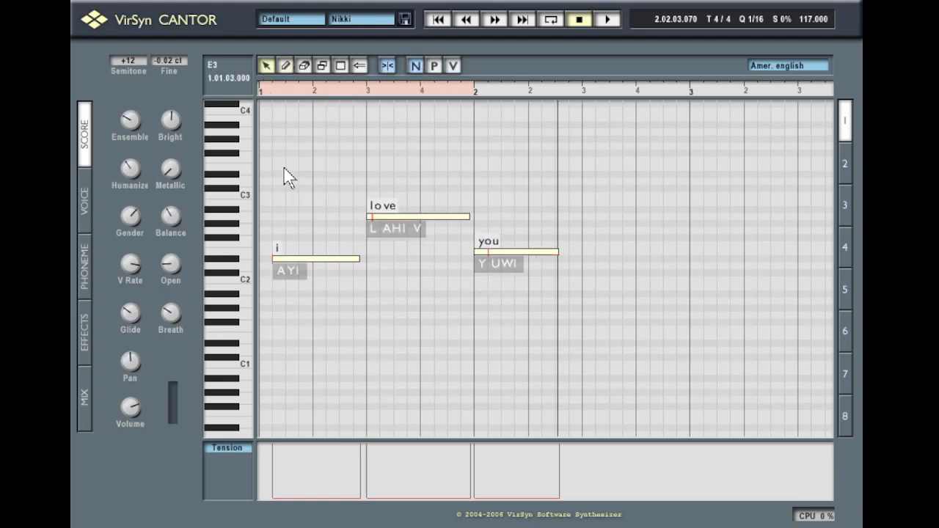
drag(272, 162, 573, 220)
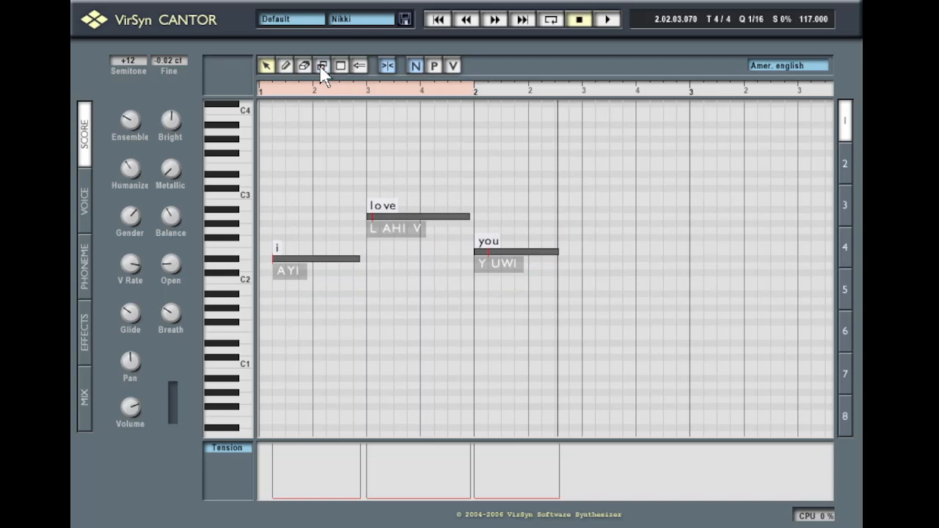
Paste the copied three-note phrase at bar 2 beat 4
click(644, 89)
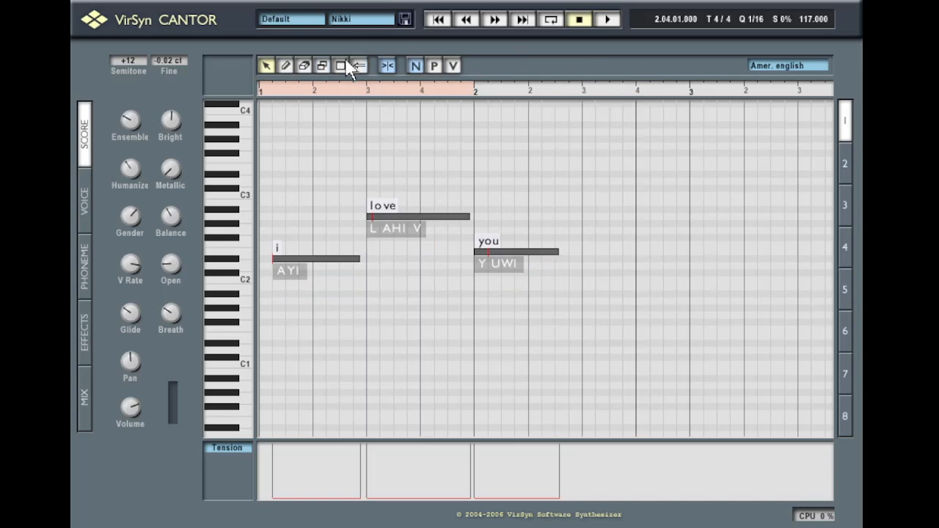
click(345, 66)
right_click(635, 192)
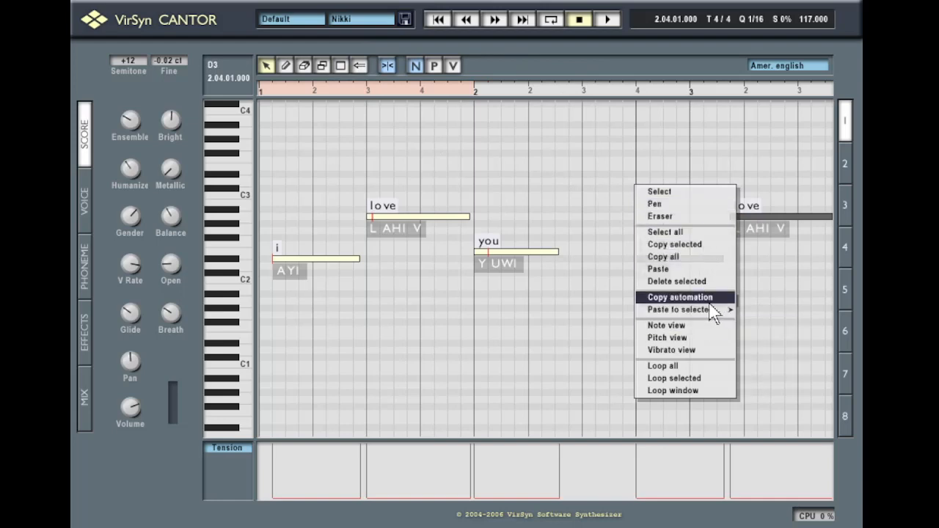
click(832, 259)
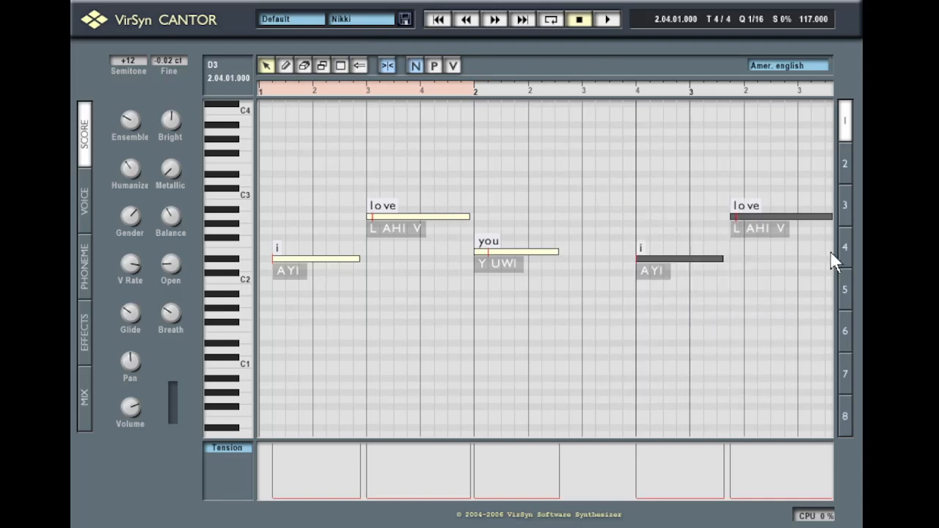
Show pitch curves with vibrato and select the first phrase's 'i', 'love' and 'you' notes
click(454, 66)
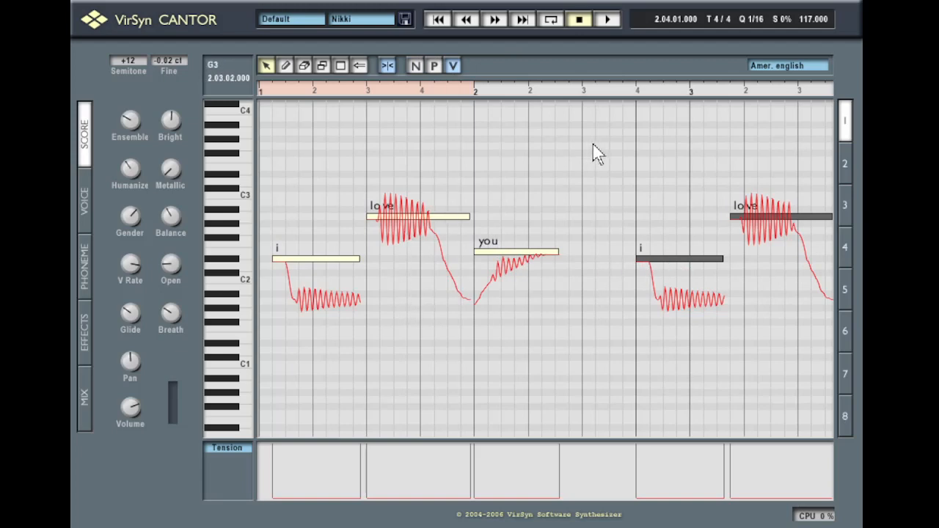
click(637, 229)
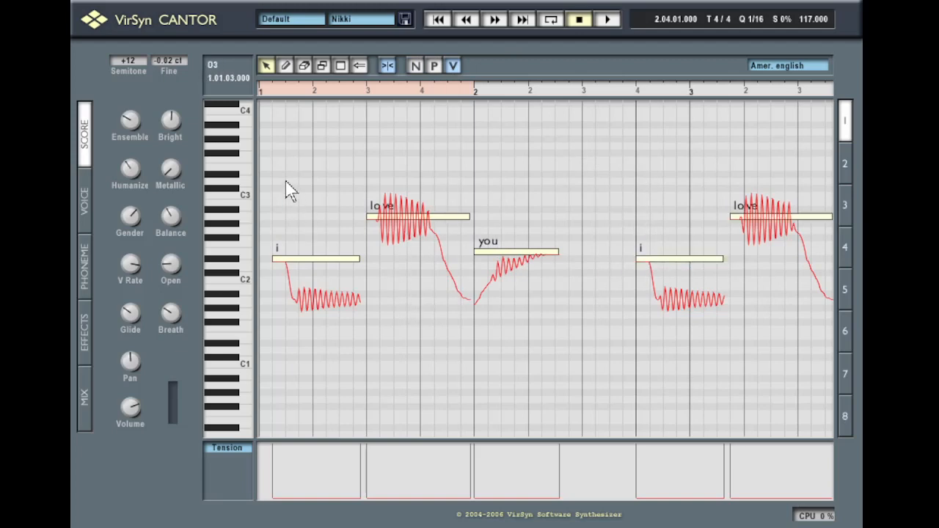
drag(286, 191, 521, 336)
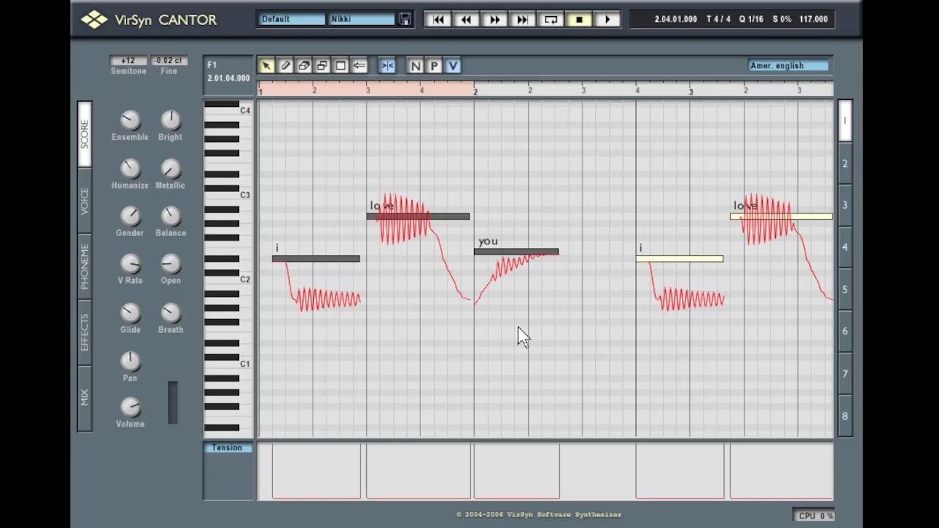
Copy the first phrase's automation and select the second phrase's notes
right_click(504, 249)
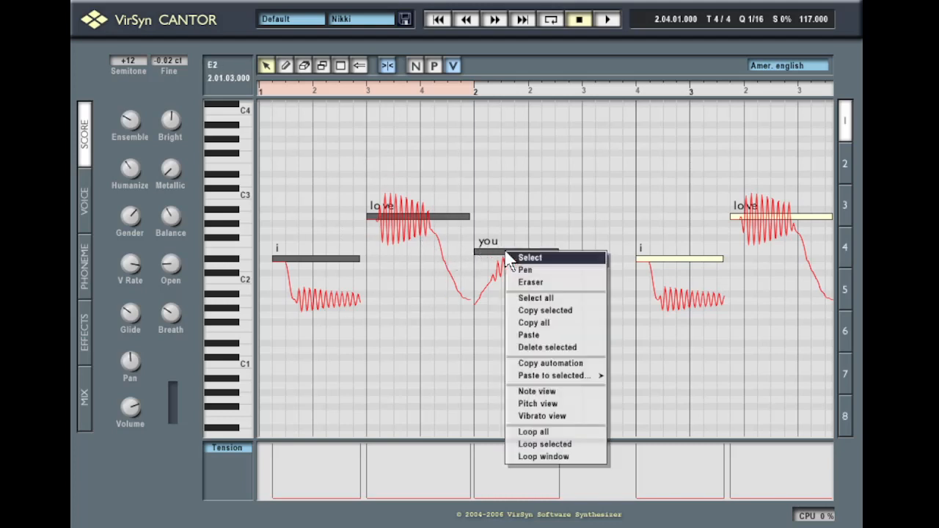
click(580, 363)
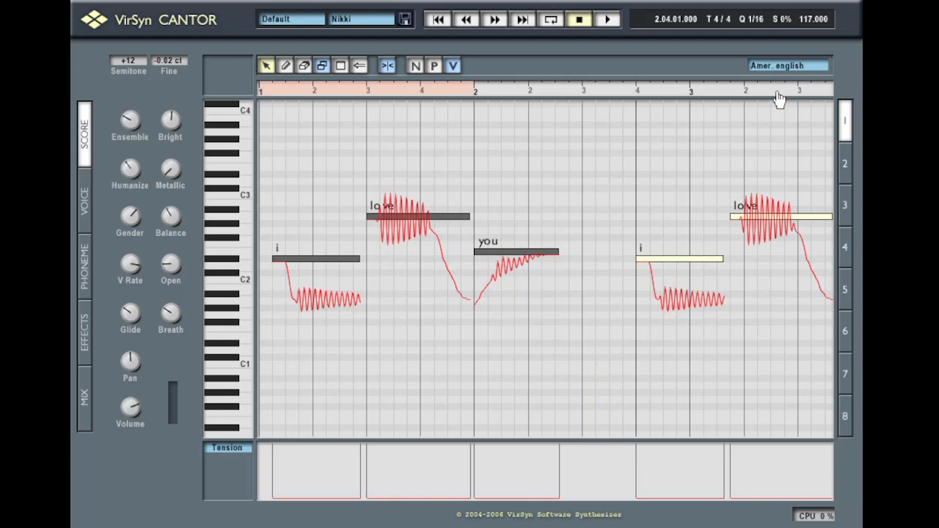
drag(778, 92, 495, 91)
drag(360, 178, 613, 277)
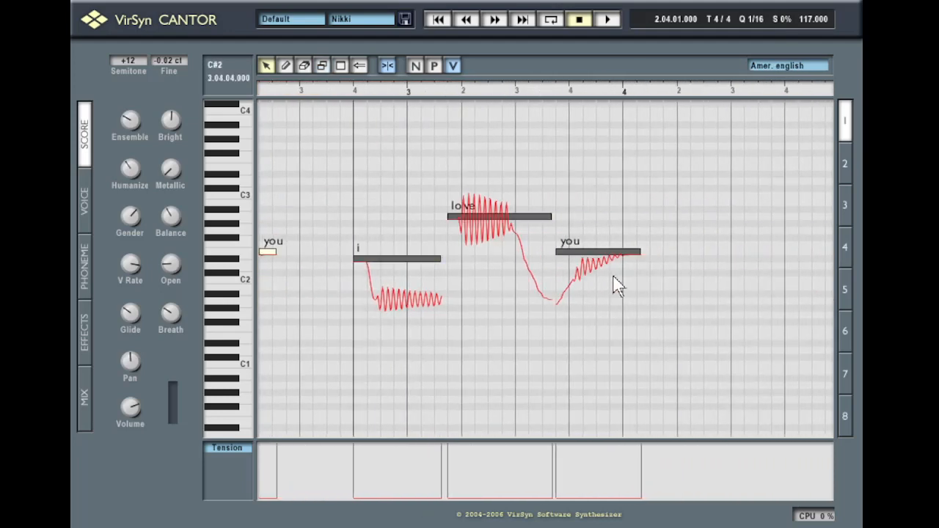
Paste the copied vibrato onto the second phrase's selected notes
right_click(584, 254)
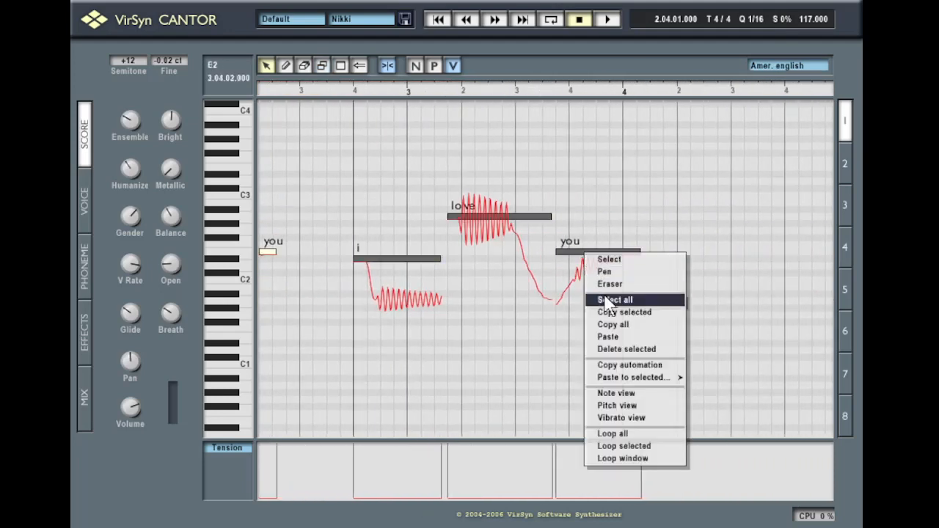
mouse_move(658, 382)
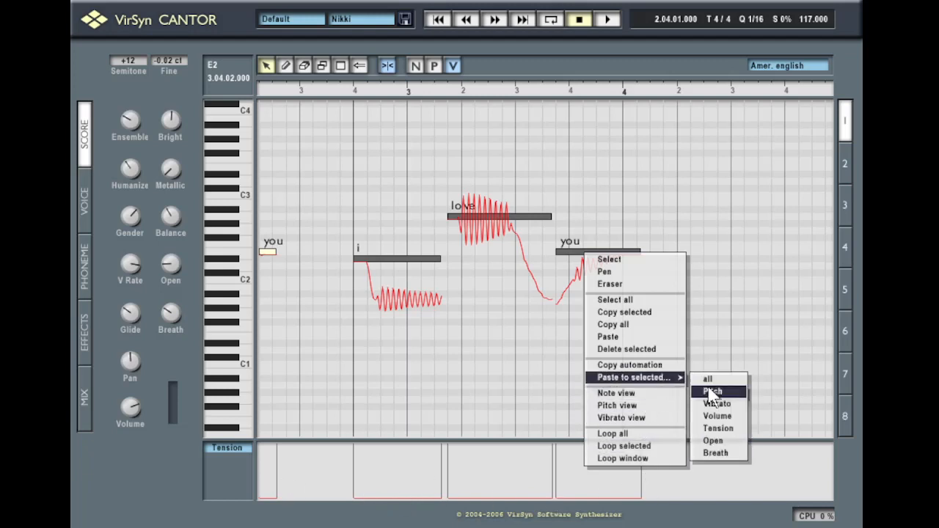
click(732, 406)
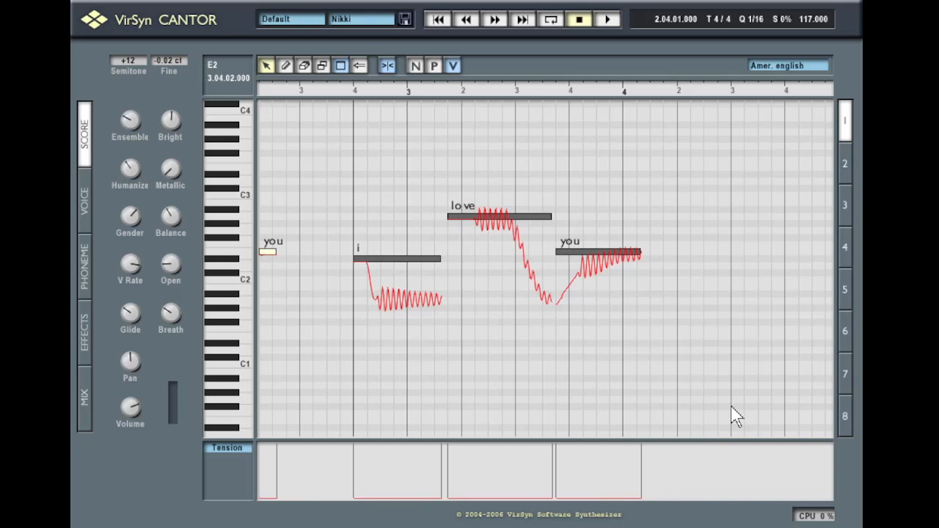
drag(317, 87, 369, 166)
drag(645, 94, 562, 110)
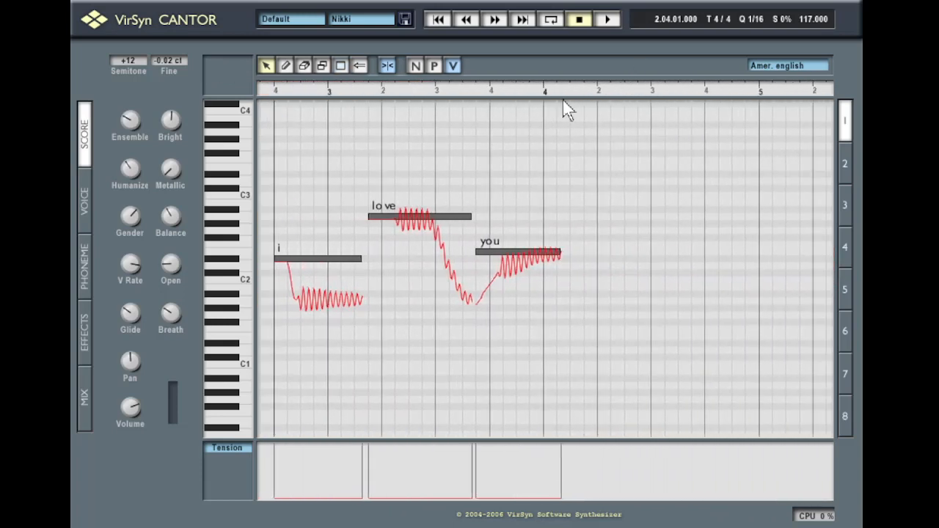
Draw a long new 'a' note after the phrase
click(292, 65)
click(415, 67)
click(614, 258)
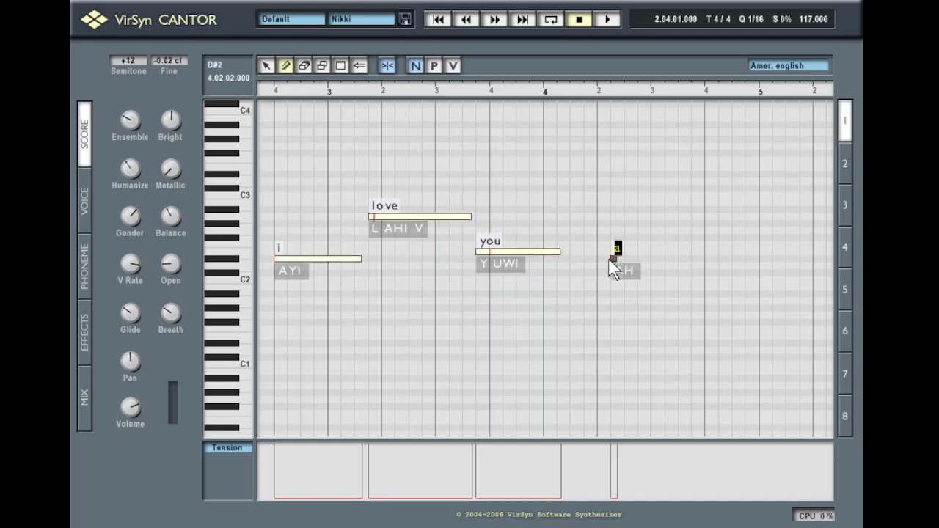
drag(609, 261, 752, 264)
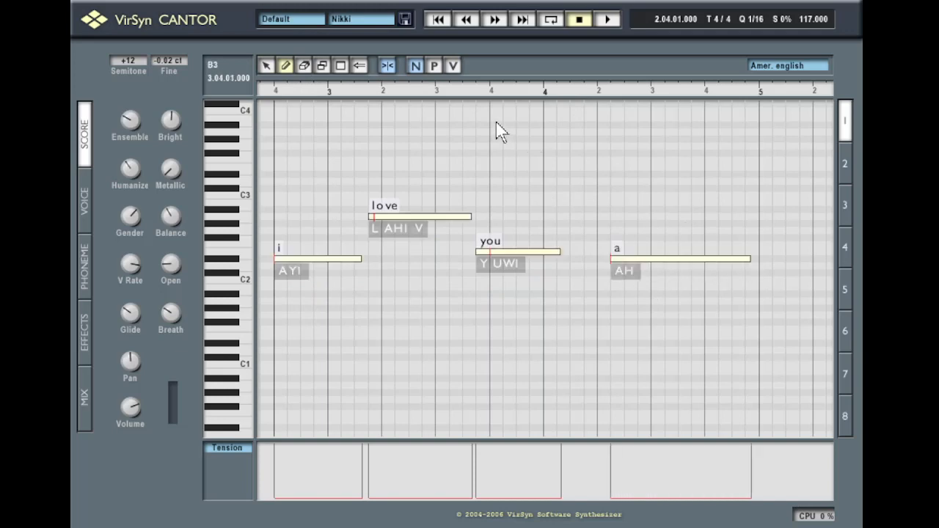
Copy the 'i' note's automation and paste its pitch curve onto the 'a' note
click(433, 66)
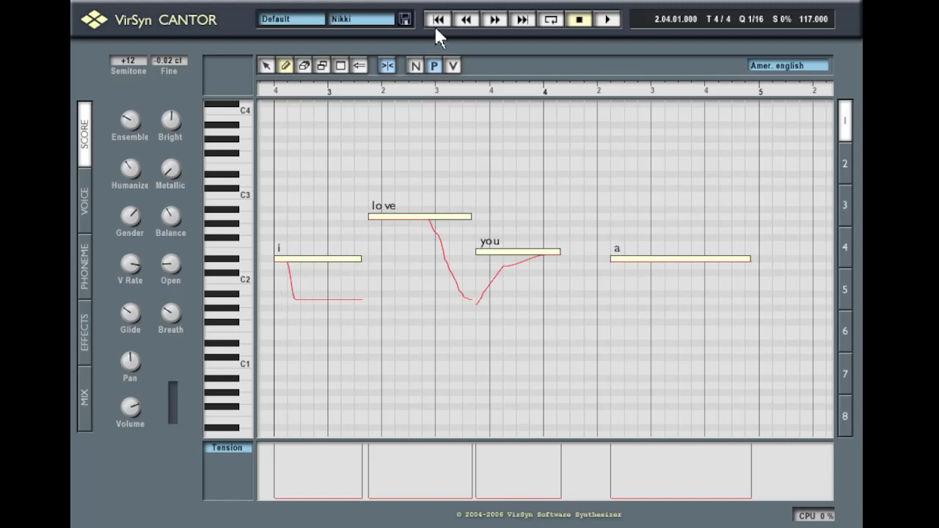
click(266, 66)
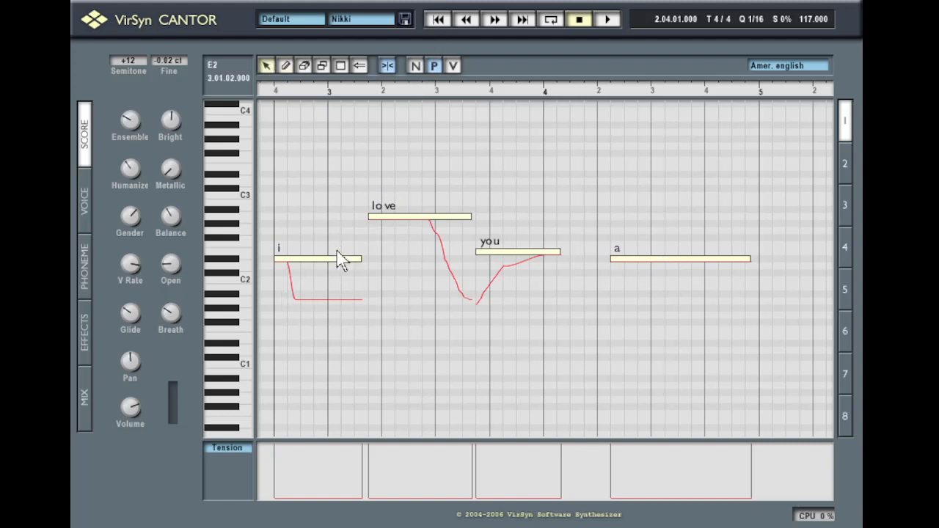
click(315, 260)
right_click(315, 264)
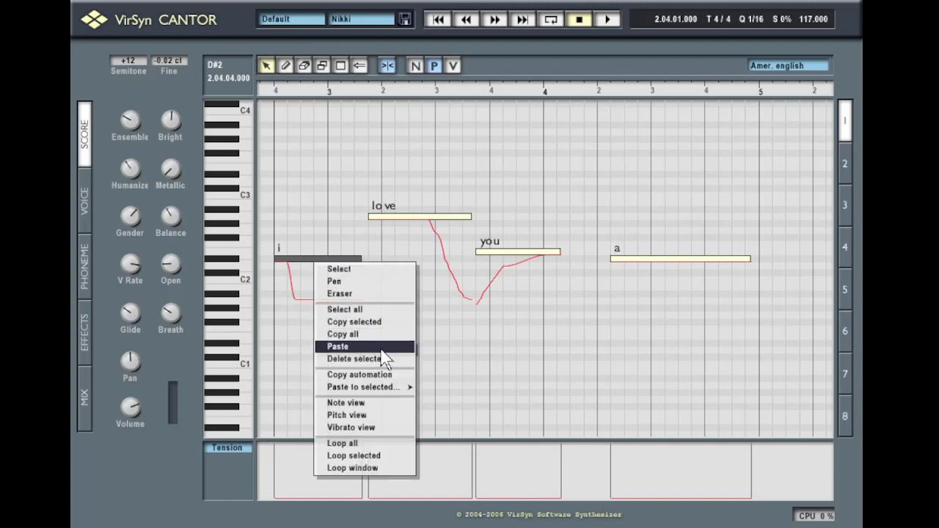
click(390, 377)
click(673, 260)
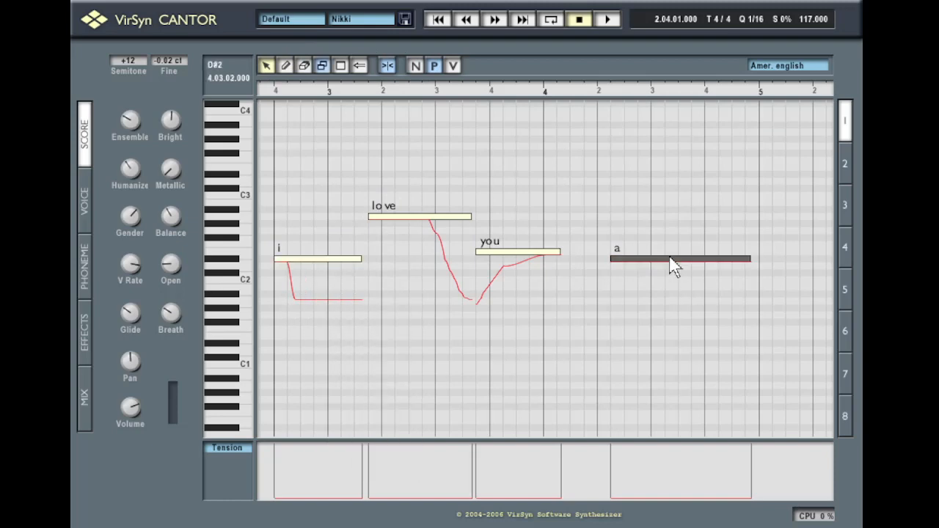
right_click(672, 260)
mouse_move(719, 383)
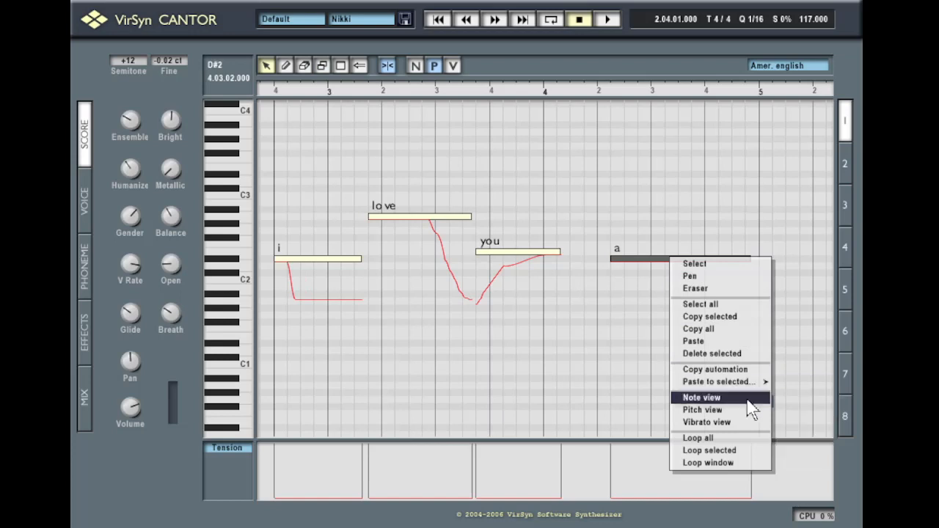
click(800, 396)
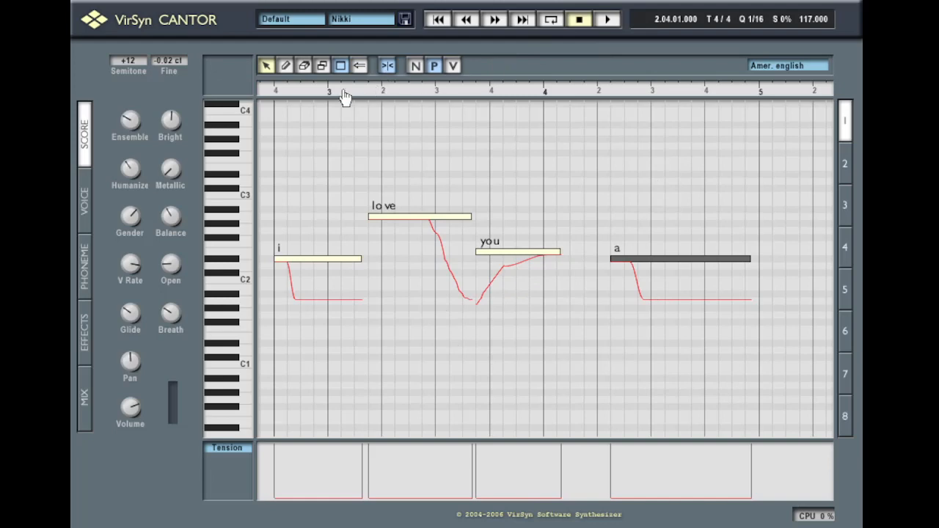
drag(345, 92, 660, 92)
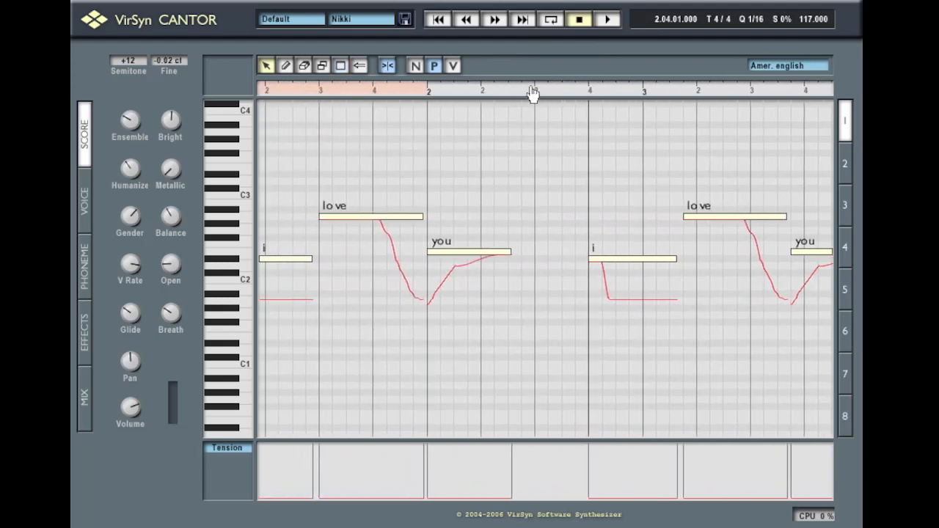
drag(533, 93, 403, 74)
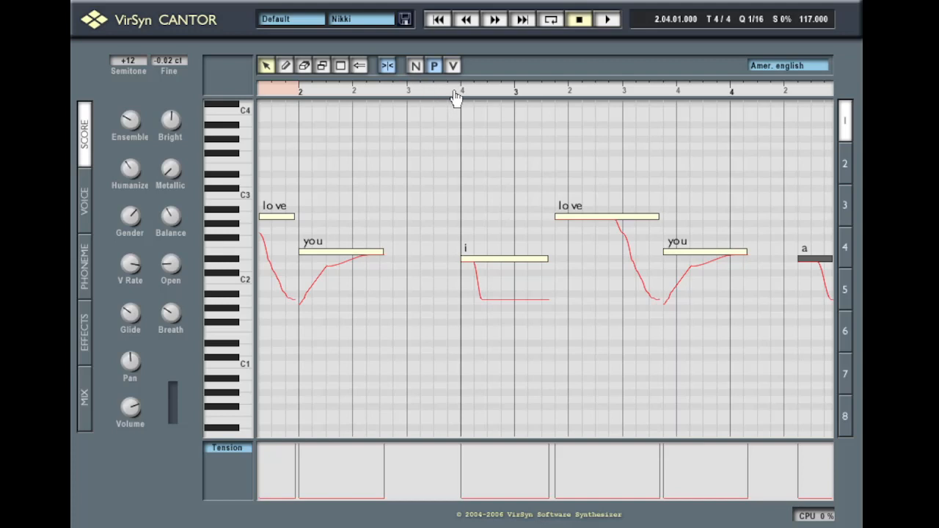
drag(522, 93, 436, 86)
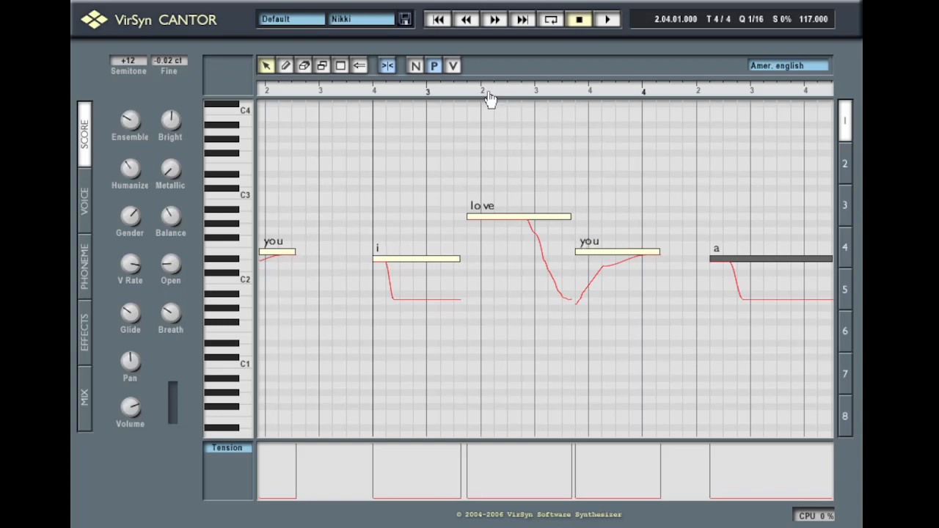
drag(432, 90, 477, 90)
drag(484, 92, 546, 69)
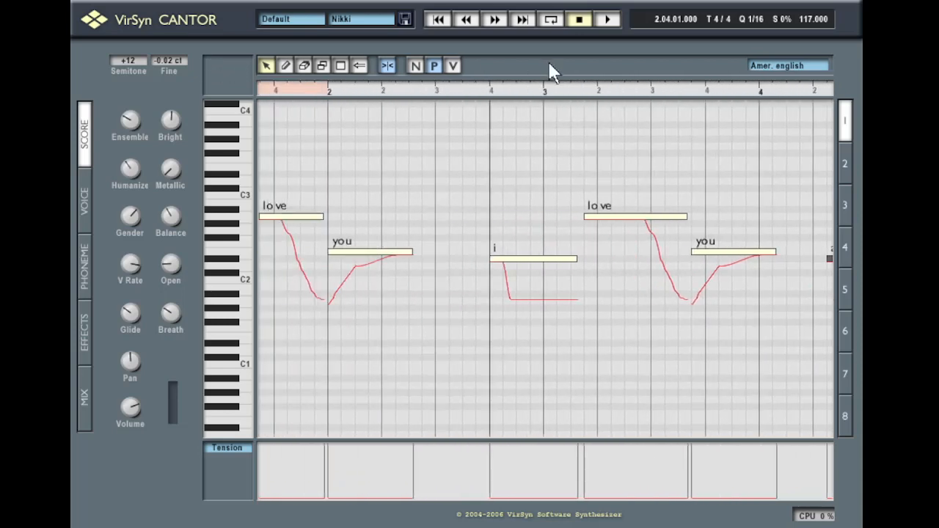
drag(372, 94, 513, 94)
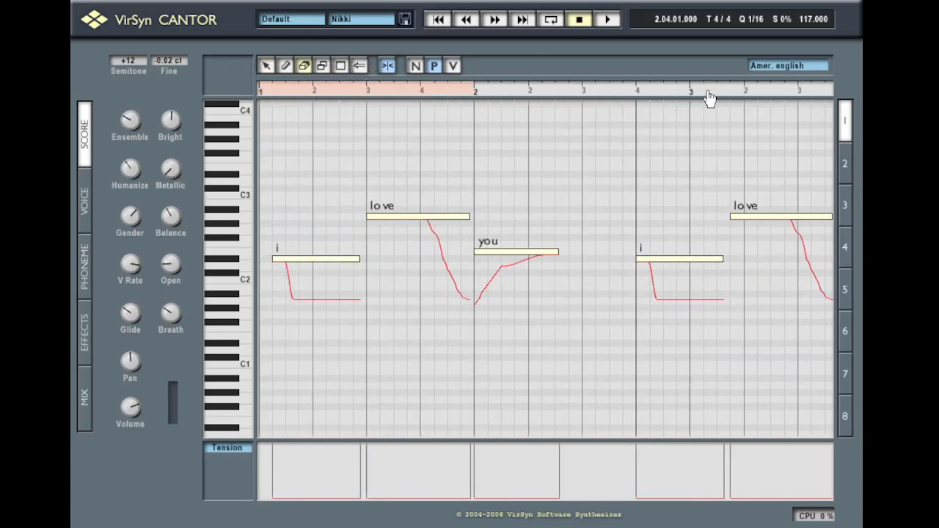
Redraw the 'a' note's pitch to stay level until its end
drag(709, 92, 313, 93)
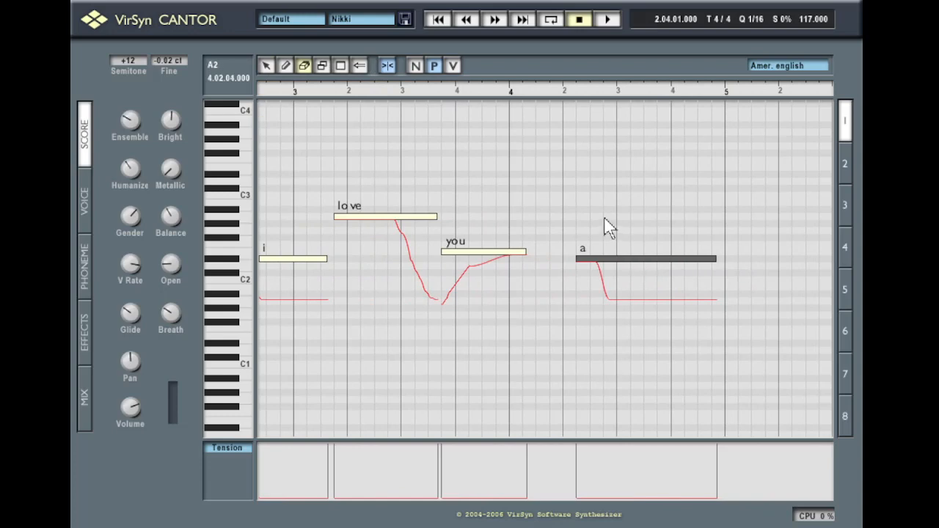
drag(590, 222, 708, 237)
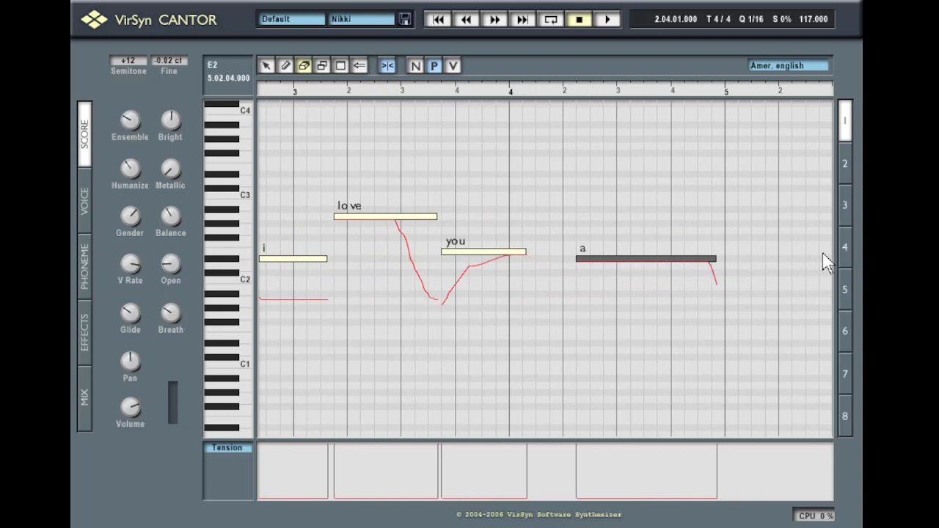
click(455, 66)
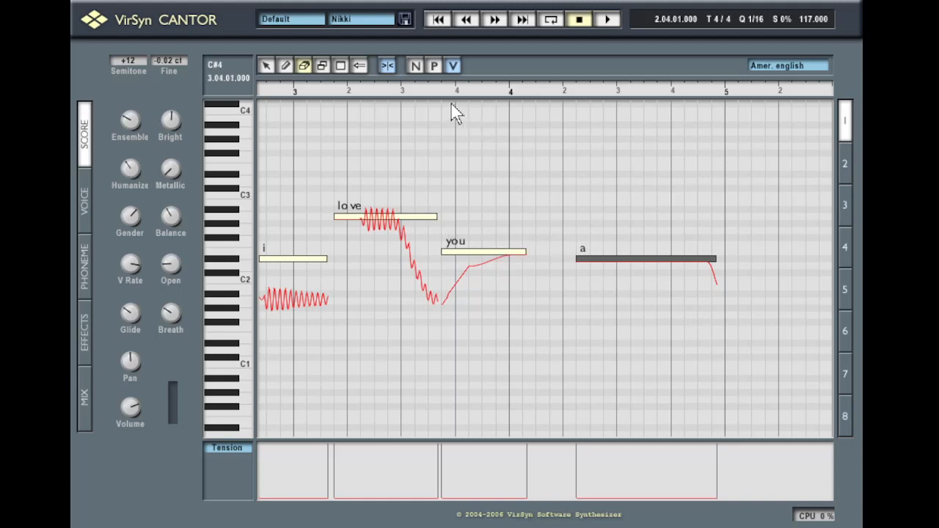
click(416, 67)
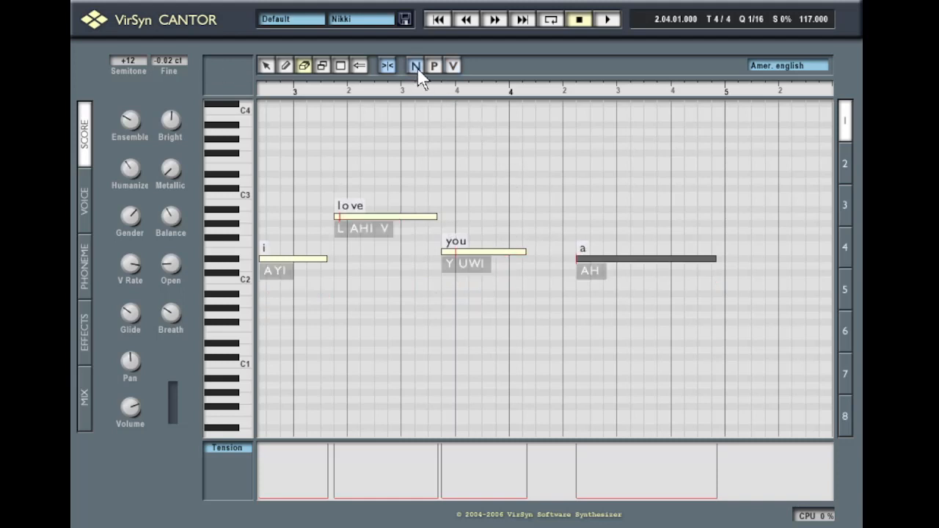
Erase the 'a', 'you' and 'love' notes
click(631, 260)
click(468, 251)
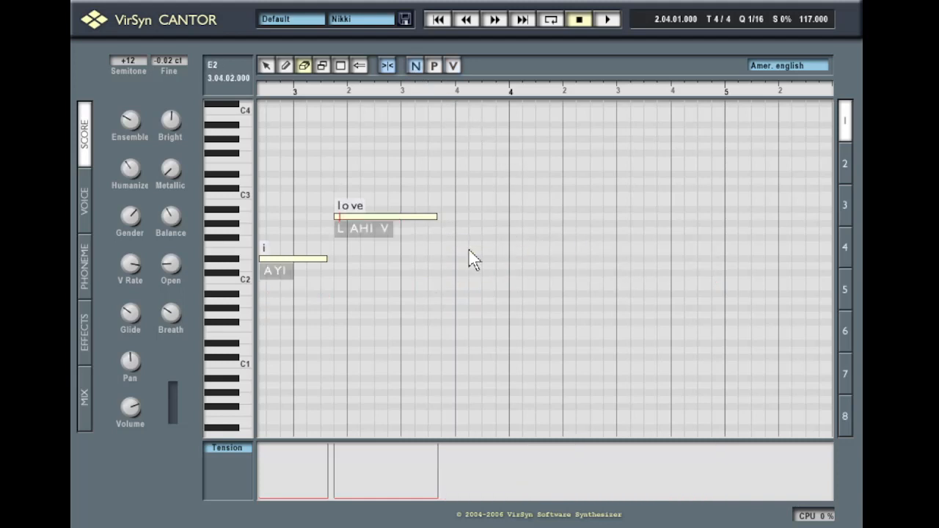
click(389, 216)
Set the playback loop to Loop all, spanning every note
right_click(340, 276)
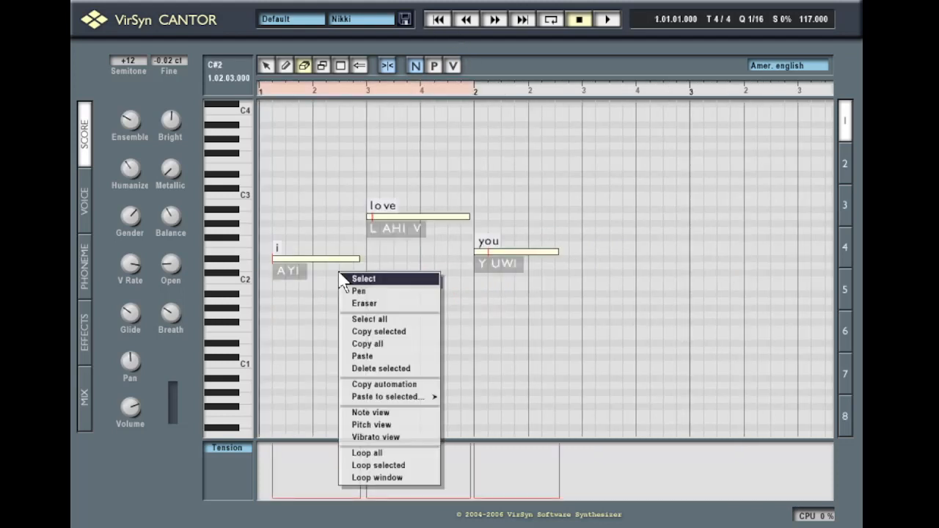
click(375, 292)
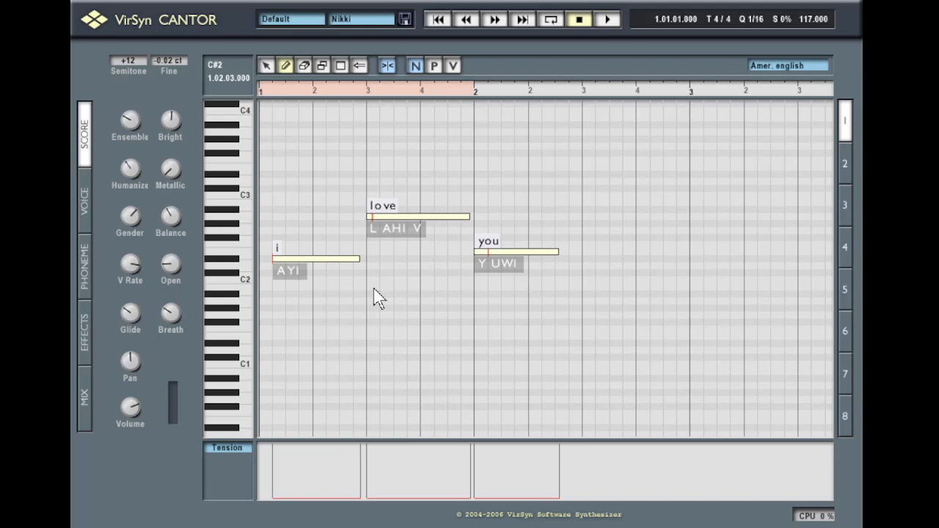
right_click(374, 288)
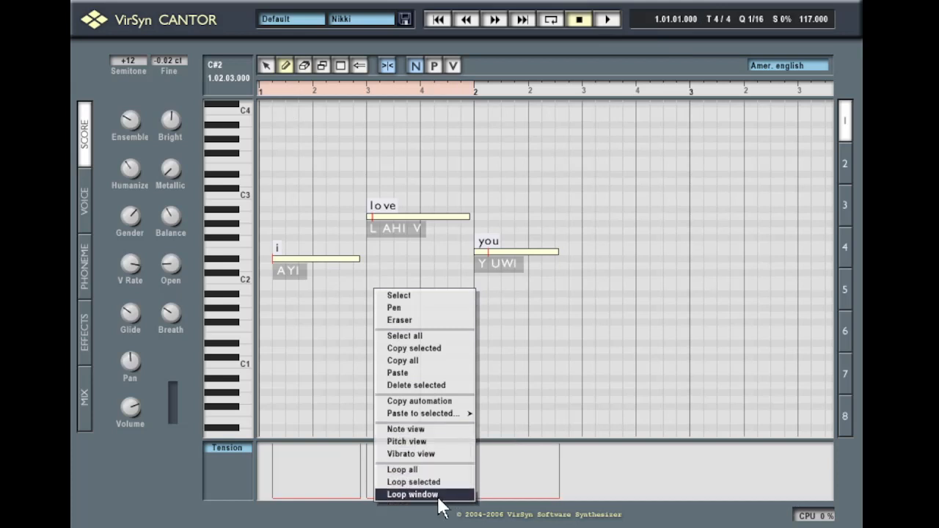
click(418, 473)
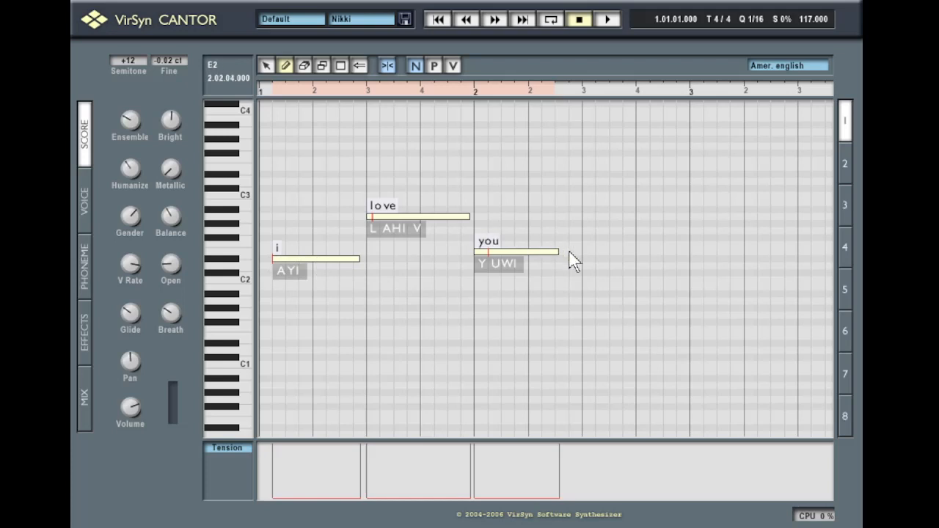
Loop only the selected 'i' note, then switch to Loop window
right_click(431, 173)
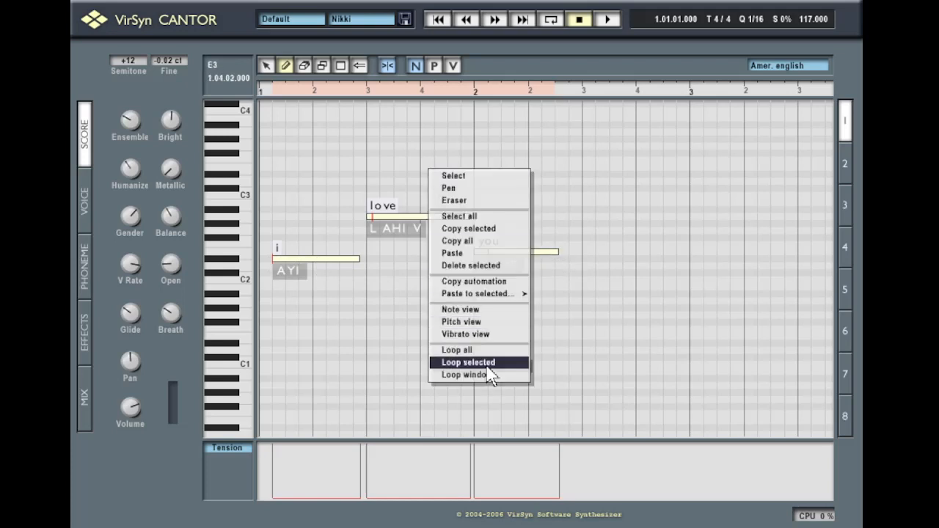
click(360, 335)
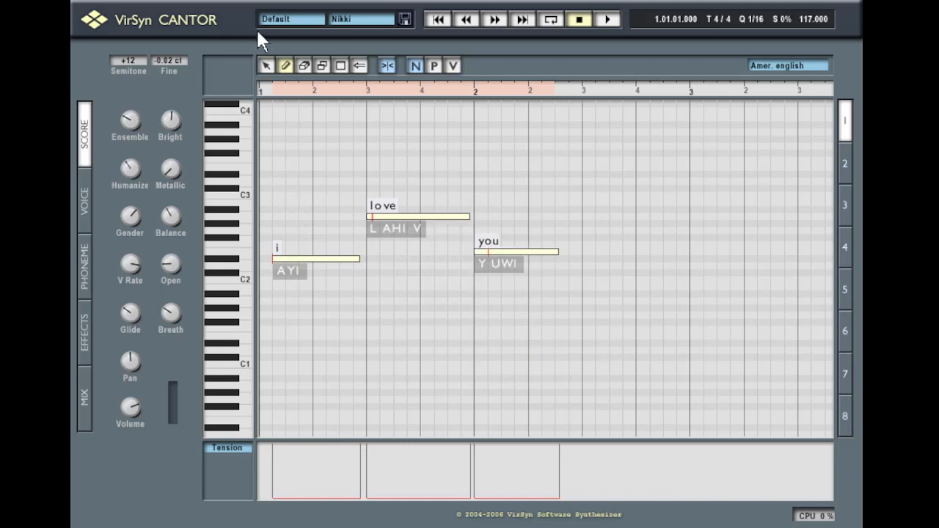
click(267, 65)
click(307, 260)
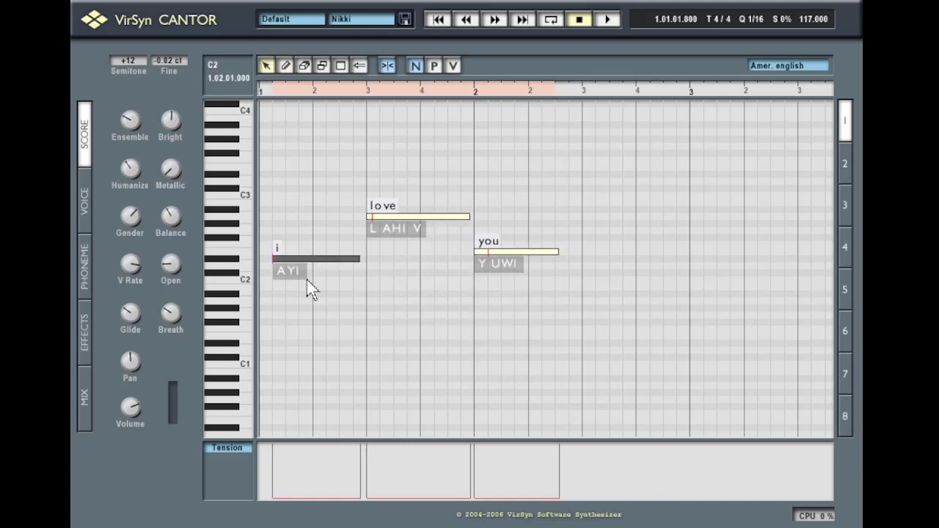
right_click(325, 282)
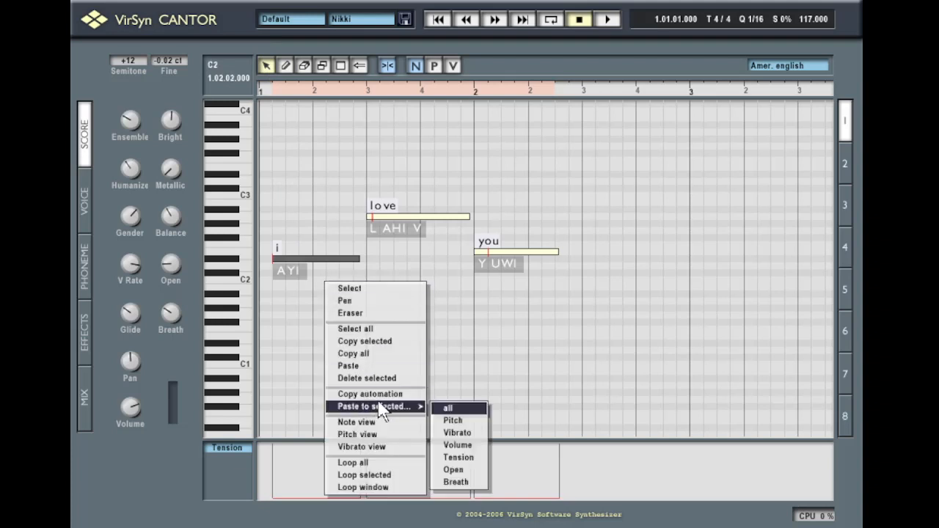
click(388, 477)
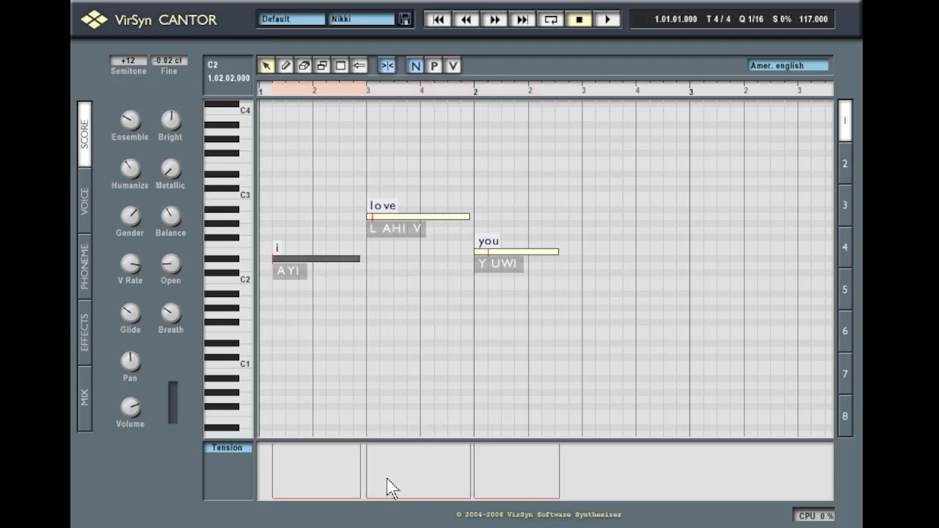
right_click(330, 330)
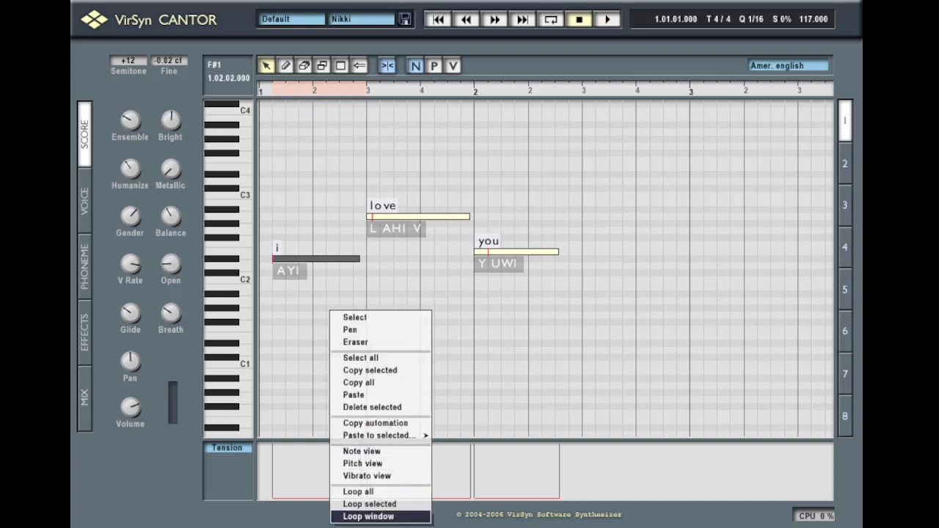
click(356, 516)
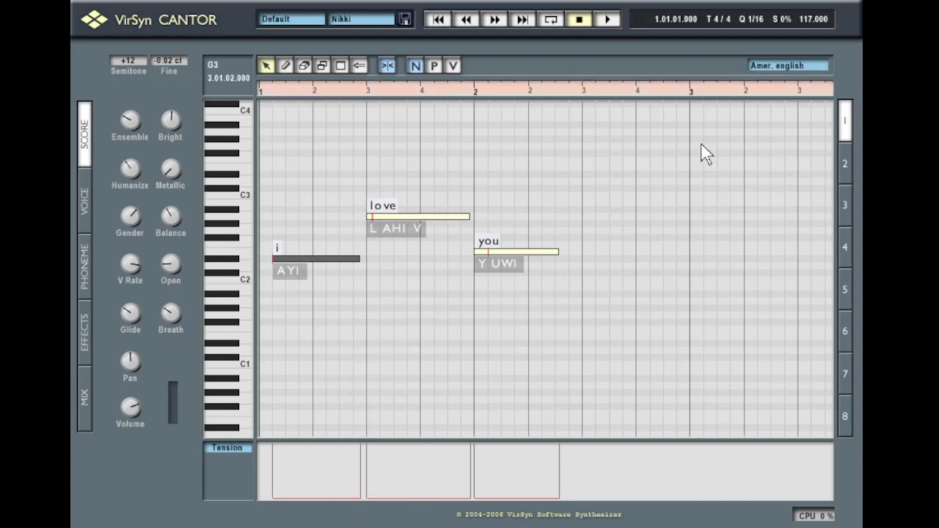
Zoom the score grid and loop its visible part with the Loop window option
scroll(701, 142, right, 2)
scroll(701, 142, down, 5)
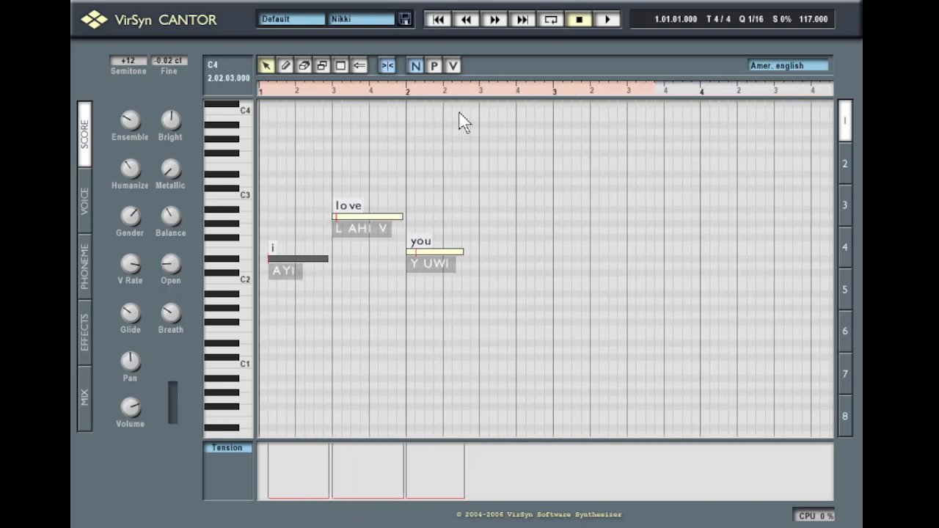
right_click(441, 174)
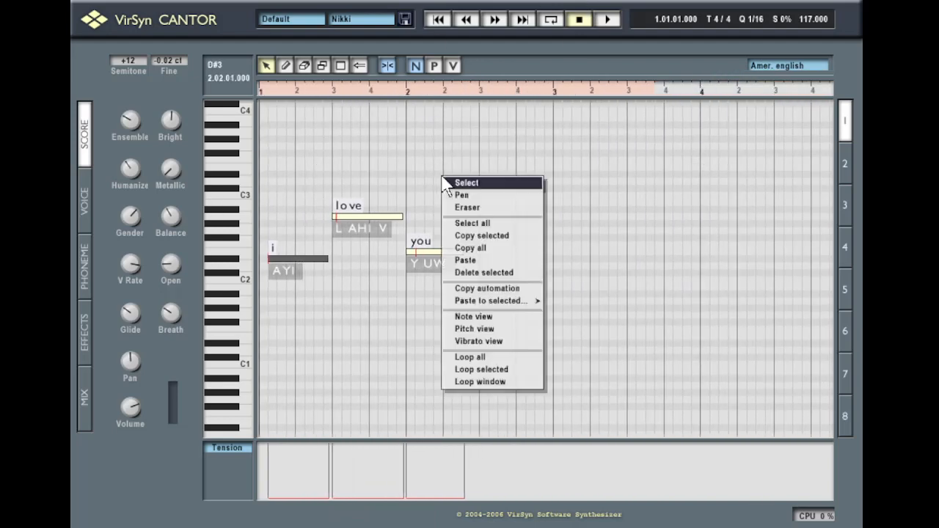
click(506, 383)
scroll(443, 156, down, 2)
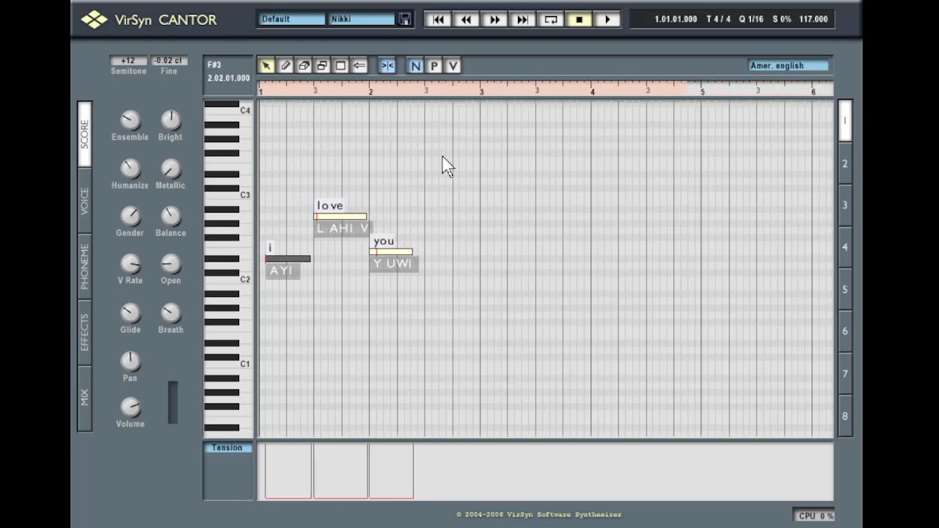
scroll(442, 165, up, 5)
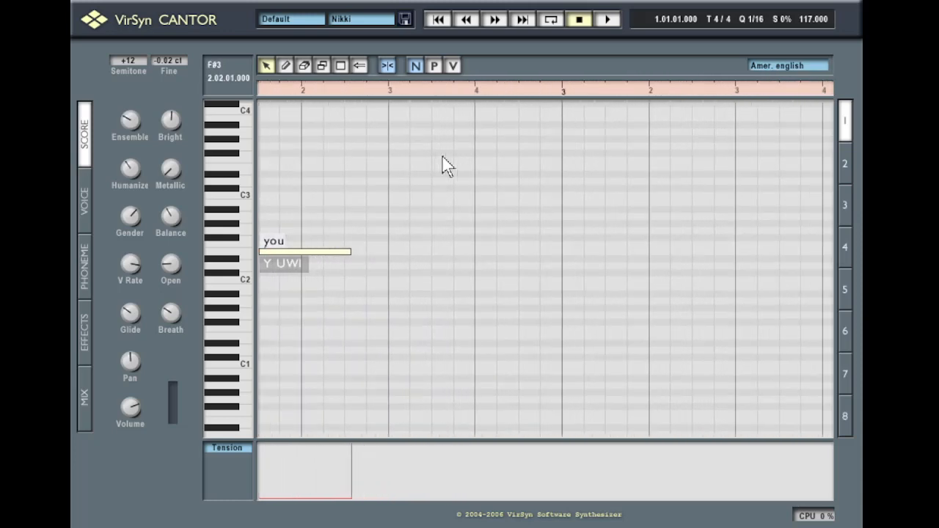
right_click(443, 156)
click(488, 364)
scroll(428, 182, down, 2)
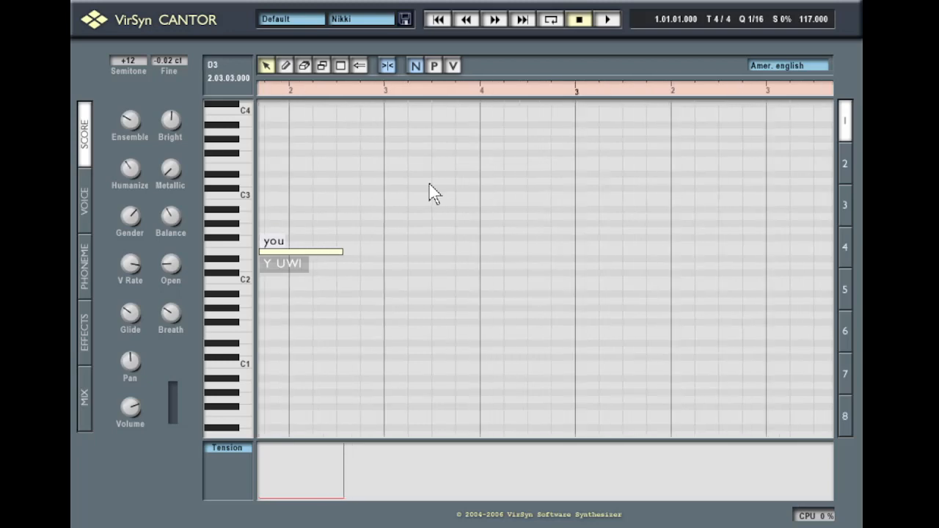
scroll(429, 183, down, 3)
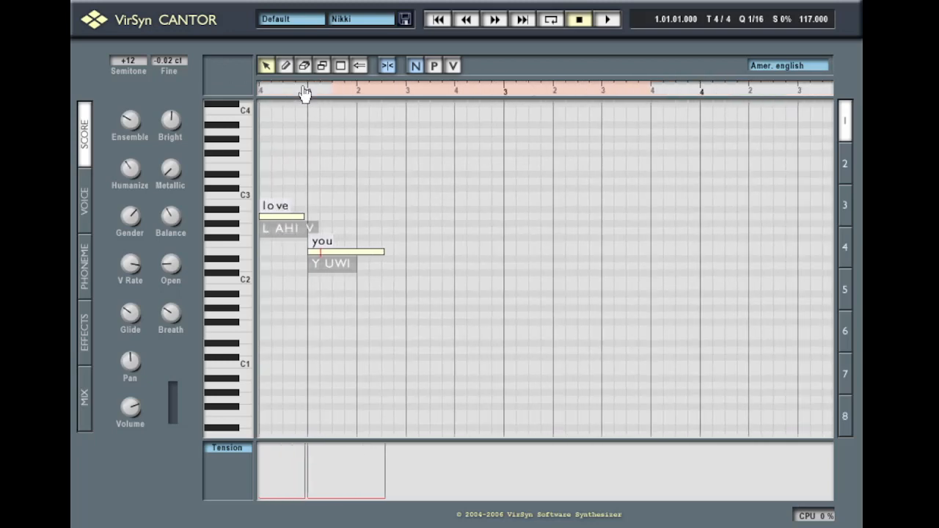
Move the loop start back to bar 1 and end the loop at bar 3
drag(302, 91, 557, 134)
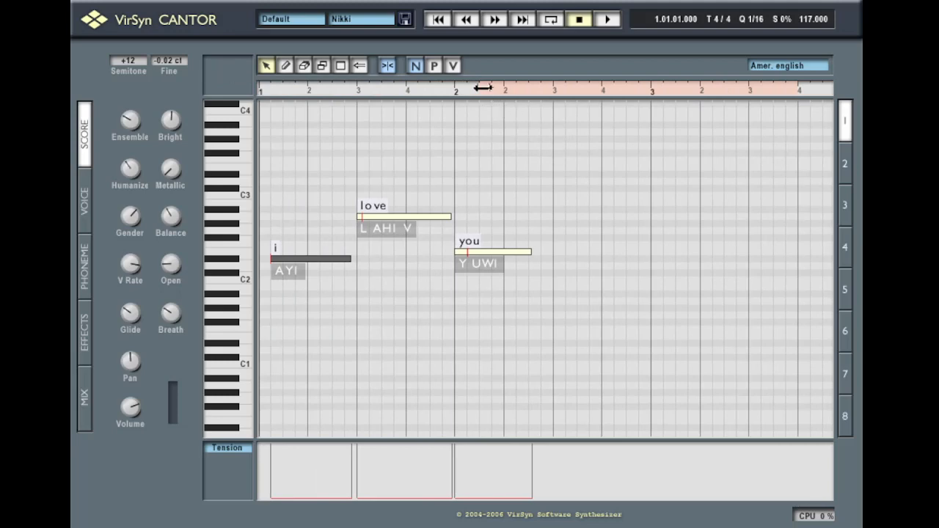
drag(482, 89, 252, 82)
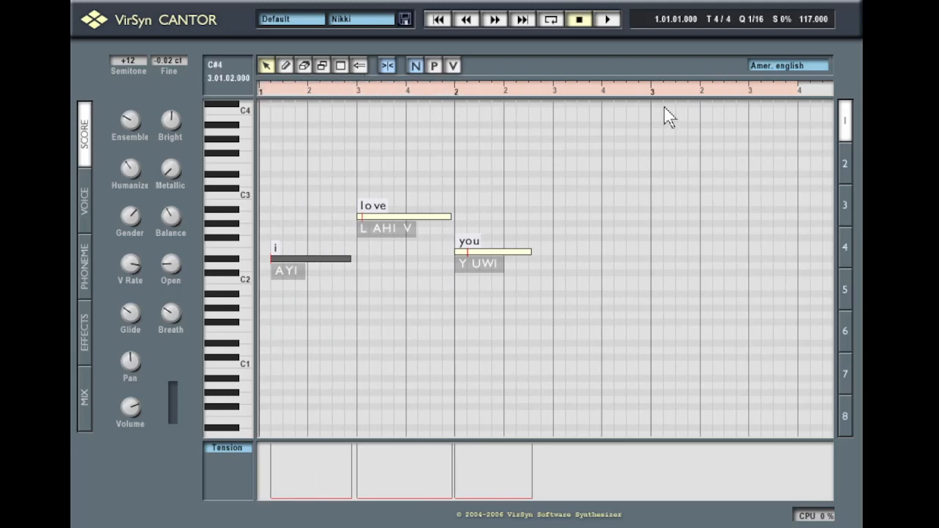
click(795, 94)
click(227, 447)
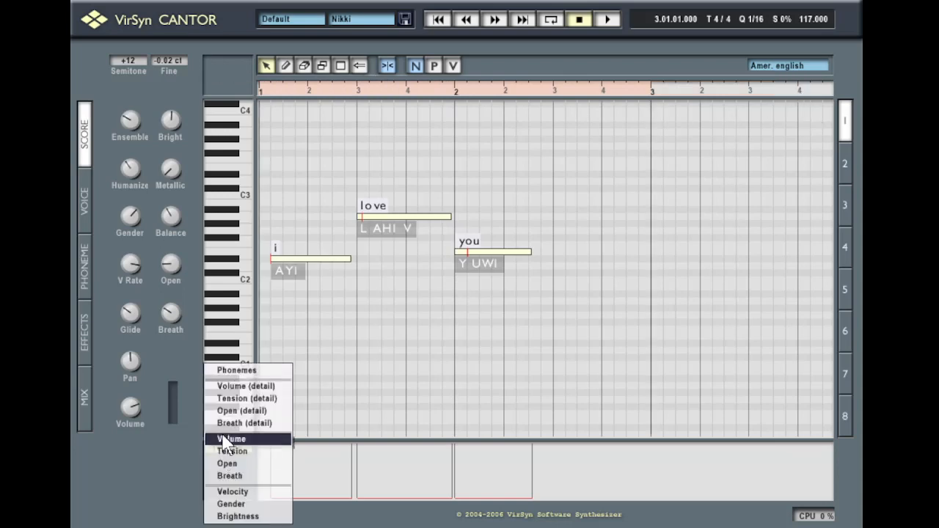
Show Phonemes and squeeze the Y of 'you' to 0.0 s so UWI lasts 0.733 s
click(226, 370)
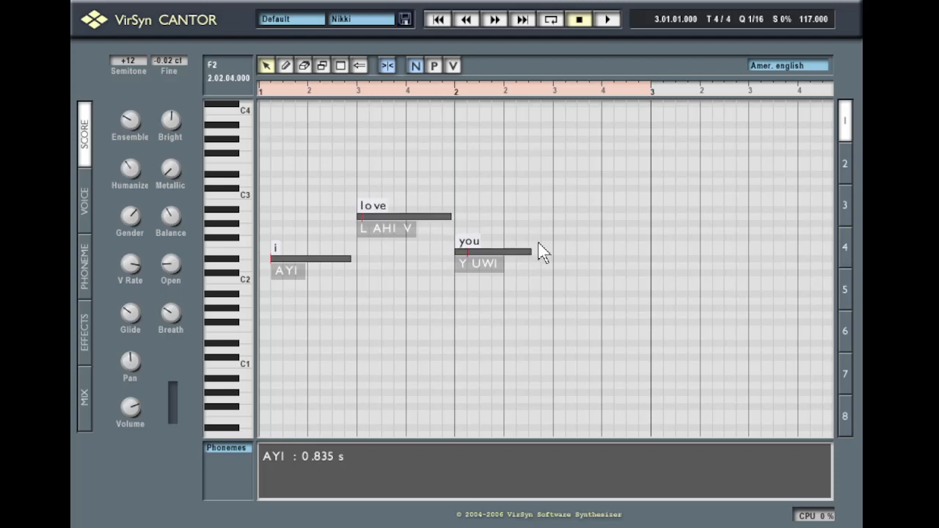
click(433, 249)
click(397, 218)
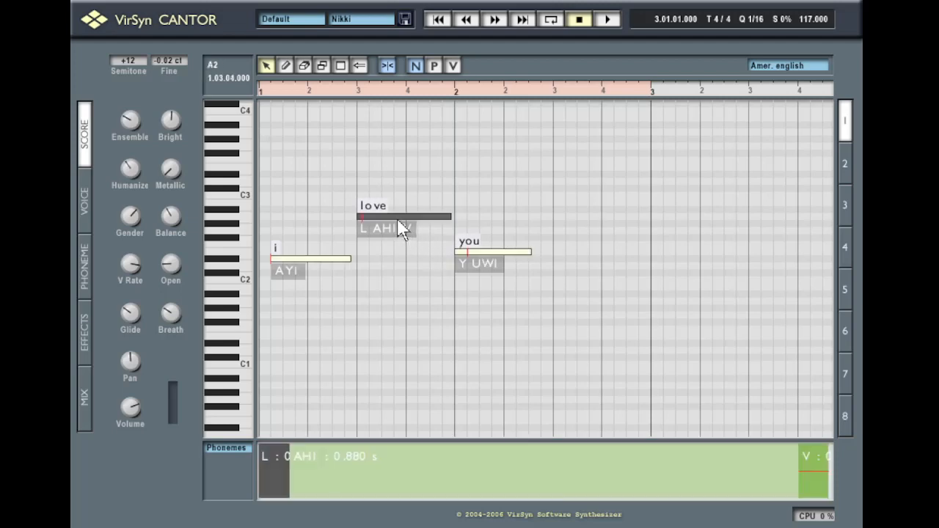
click(484, 271)
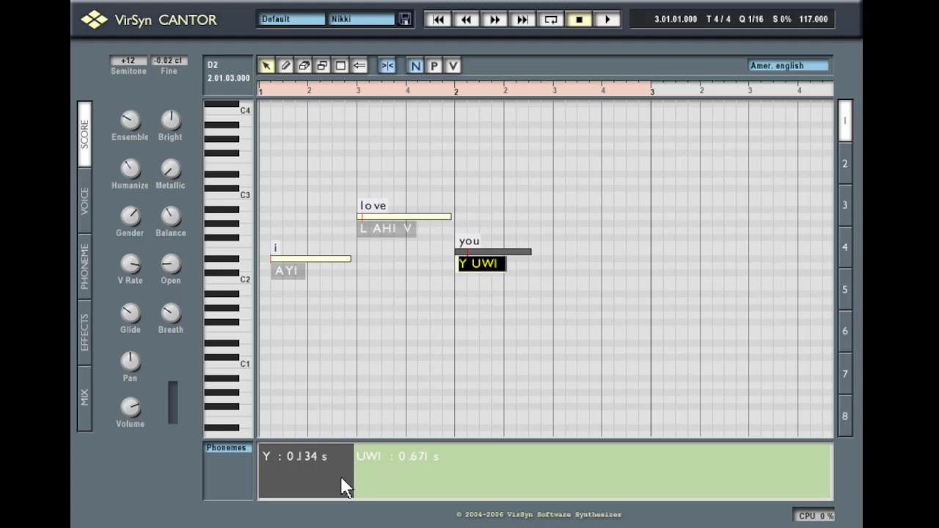
drag(343, 472, 311, 474)
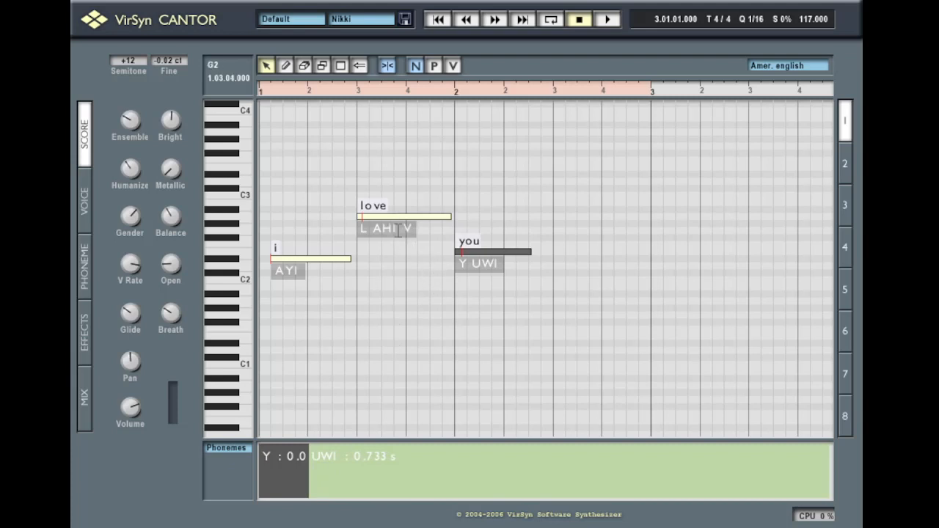
Play the phrase from the song start, then stop playback
click(445, 335)
click(263, 92)
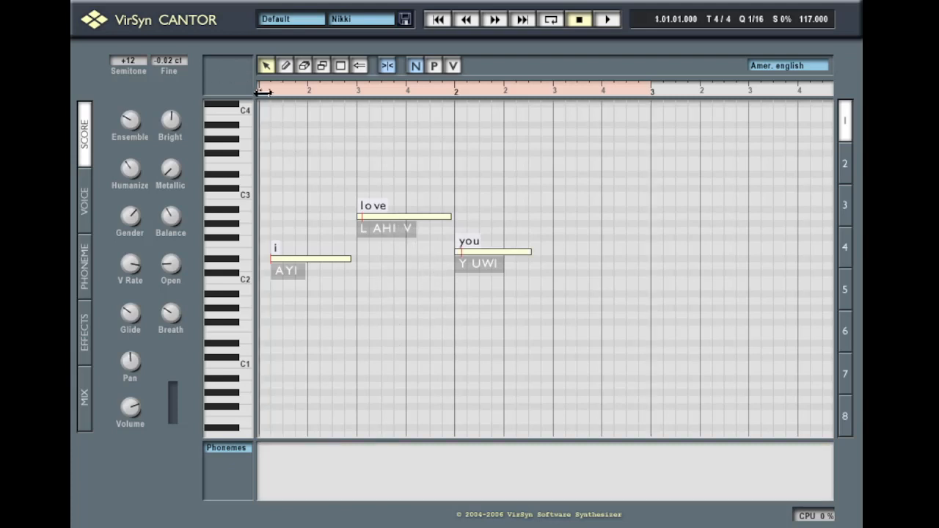
key(space)
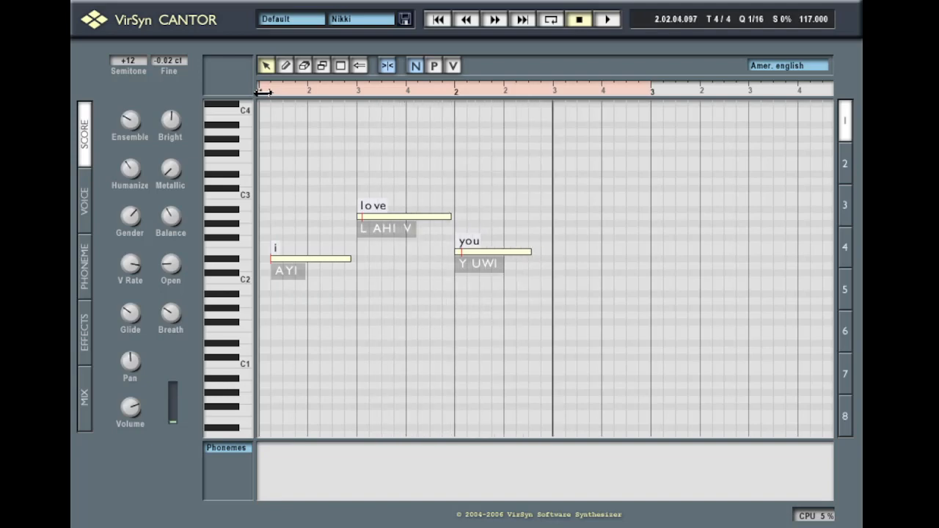
key(space)
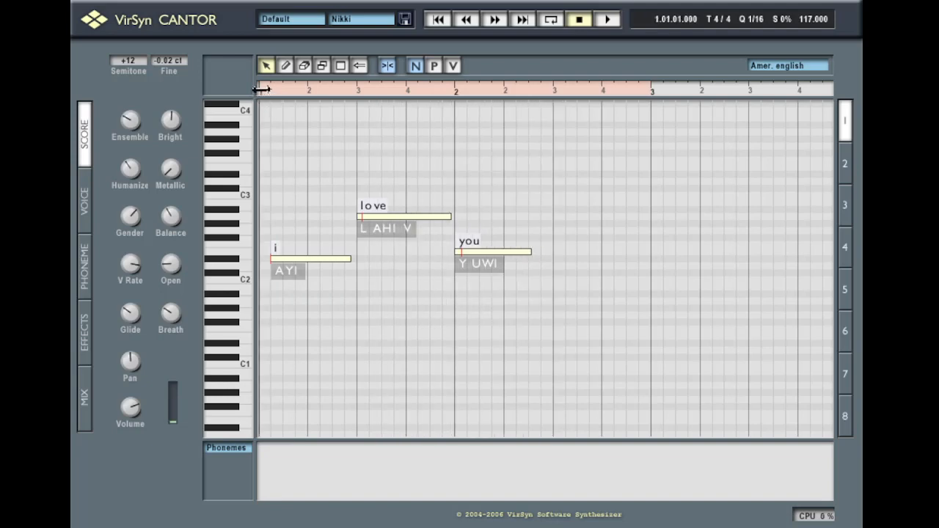
click(236, 448)
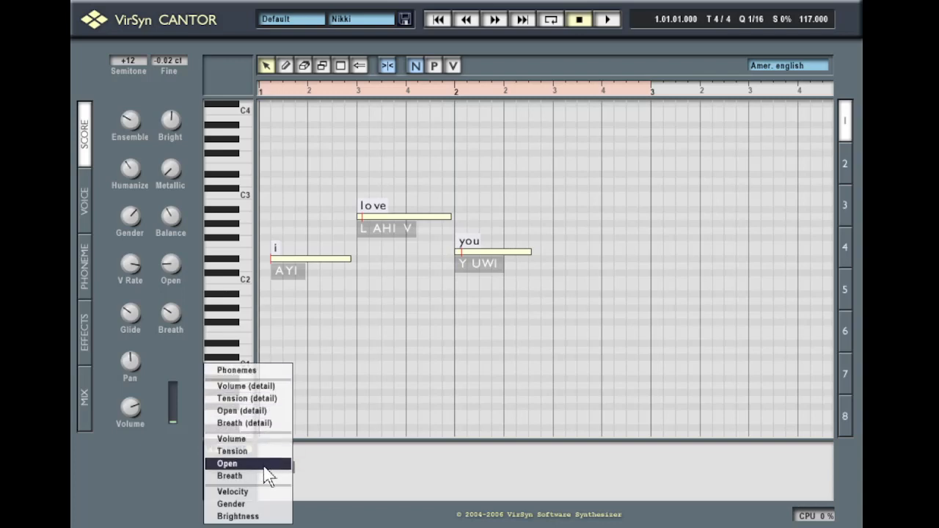
Draw a Tension peak on the first note, then redraw it as a downward slope
click(249, 451)
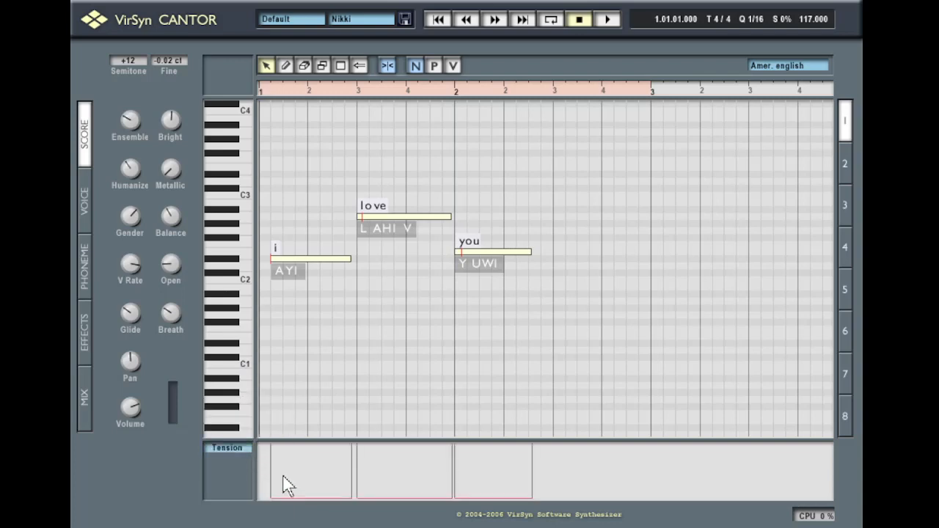
drag(283, 481, 300, 486)
click(265, 68)
mouse_move(308, 482)
mouse_down()
mouse_move(254, 466)
mouse_move(354, 501)
mouse_move(430, 478)
mouse_move(546, 517)
mouse_up()
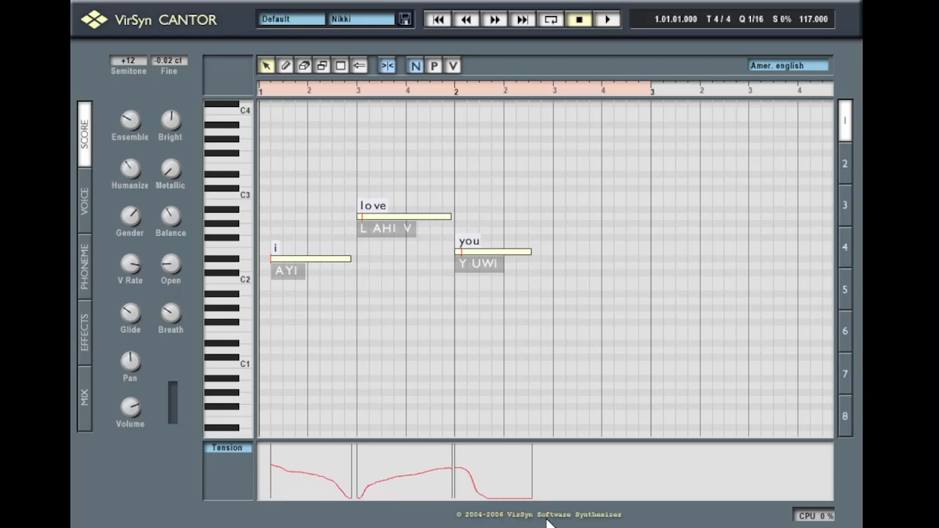
Redraw the Volume curve so it swells across 'love' and dips before the end of 'you'
click(233, 451)
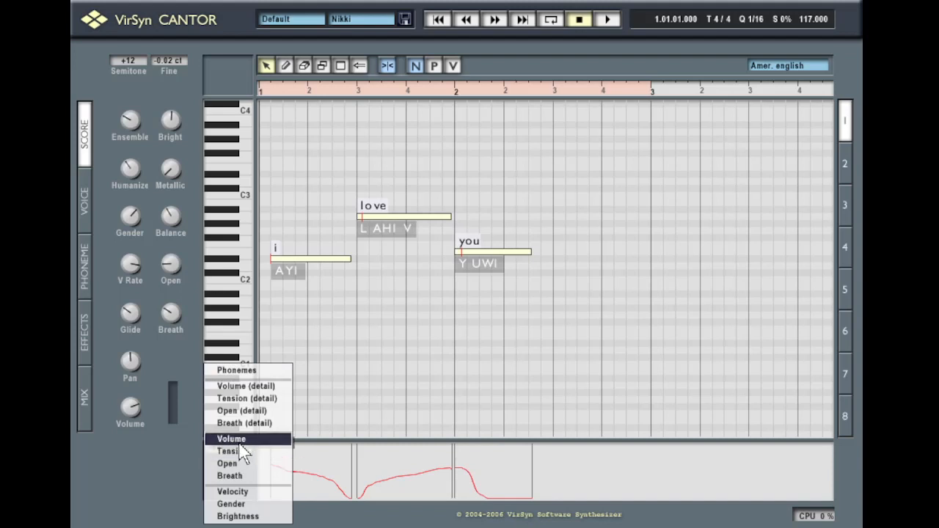
click(240, 443)
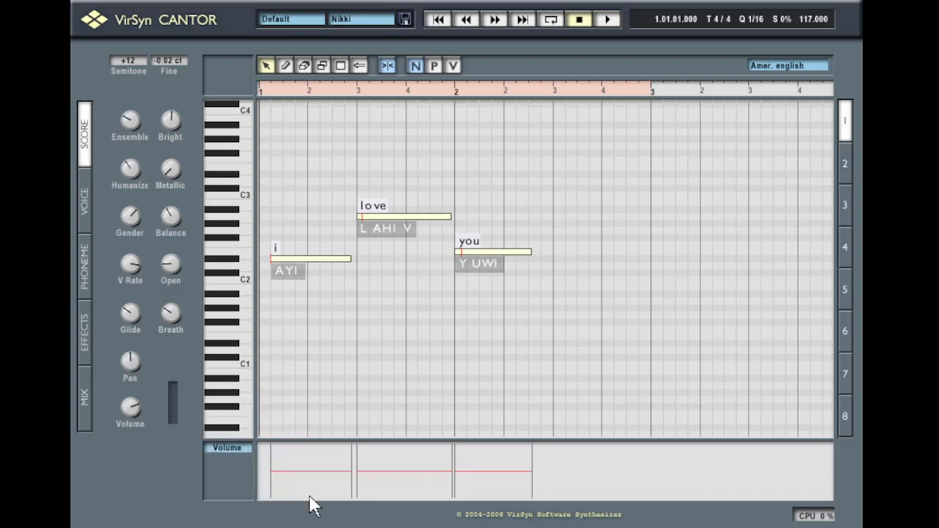
mouse_move(307, 473)
mouse_down()
mouse_move(278, 501)
mouse_move(296, 489)
mouse_move(443, 486)
mouse_move(551, 497)
mouse_up()
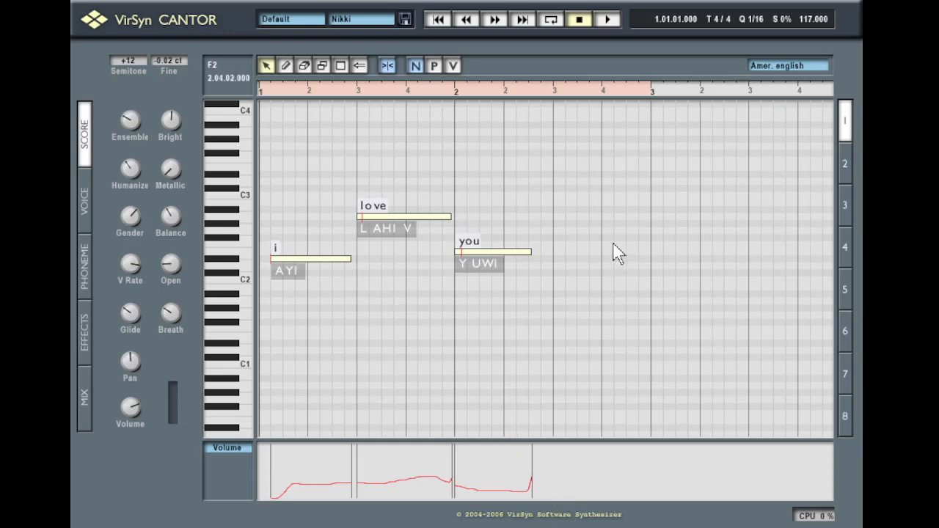
drag(361, 482, 520, 480)
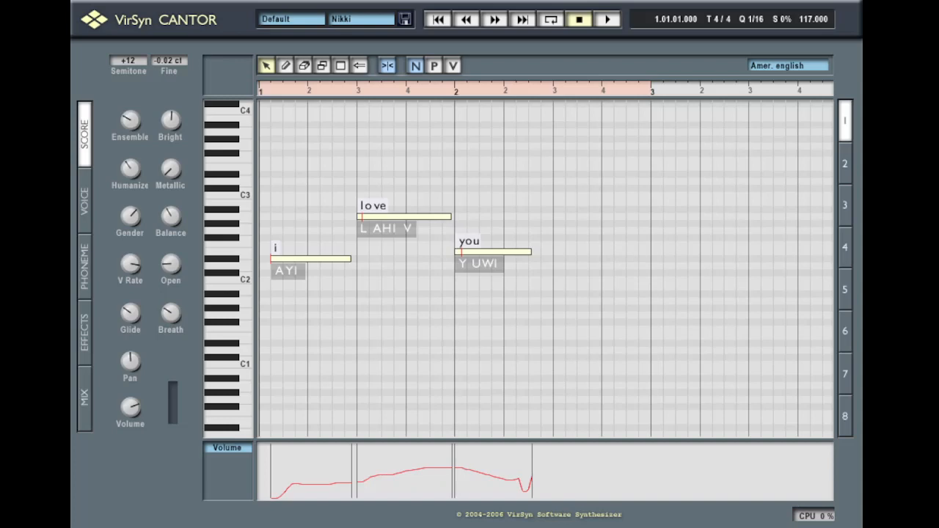
mouse_move(272, 498)
mouse_down()
mouse_move(421, 450)
mouse_move(531, 498)
mouse_move(341, 498)
mouse_move(277, 488)
mouse_up()
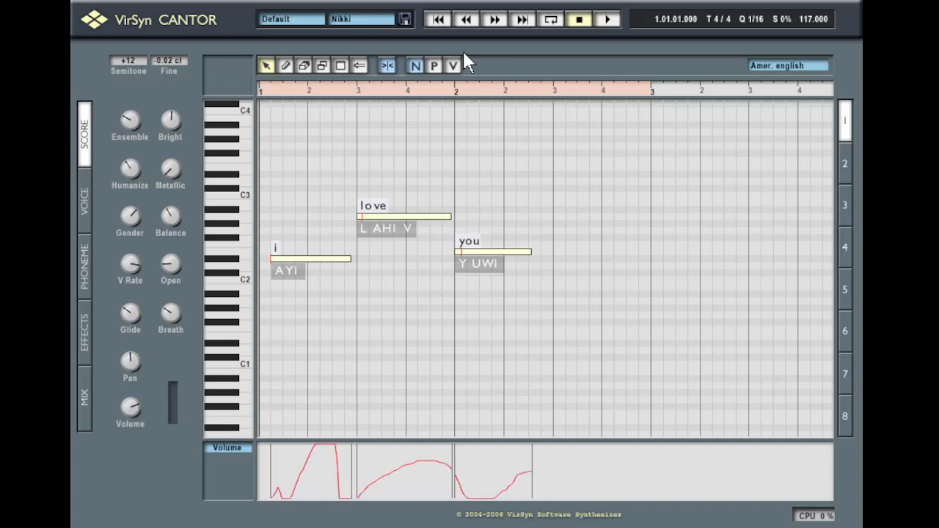
Move 'love' to B2, pencil its pitch line dropping steeply, and set the lane to Open
click(434, 66)
mouse_move(411, 216)
mouse_down()
mouse_move(404, 237)
mouse_move(405, 202)
mouse_up()
click(285, 66)
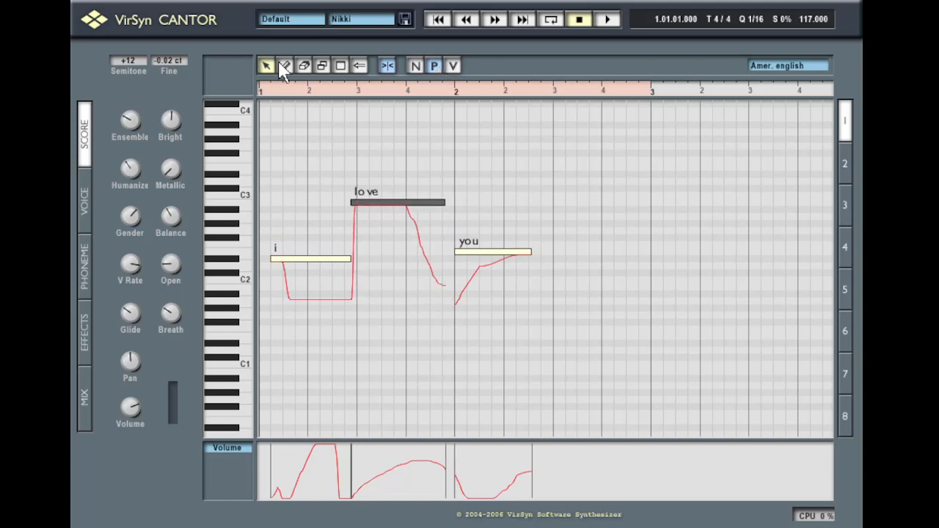
mouse_move(412, 206)
mouse_down()
mouse_move(356, 323)
mouse_move(398, 205)
mouse_move(442, 285)
mouse_move(375, 176)
mouse_move(356, 316)
mouse_move(394, 276)
mouse_move(353, 294)
mouse_move(377, 173)
mouse_move(356, 151)
mouse_move(416, 228)
mouse_move(412, 283)
mouse_move(449, 307)
mouse_move(448, 337)
mouse_move(449, 329)
mouse_up()
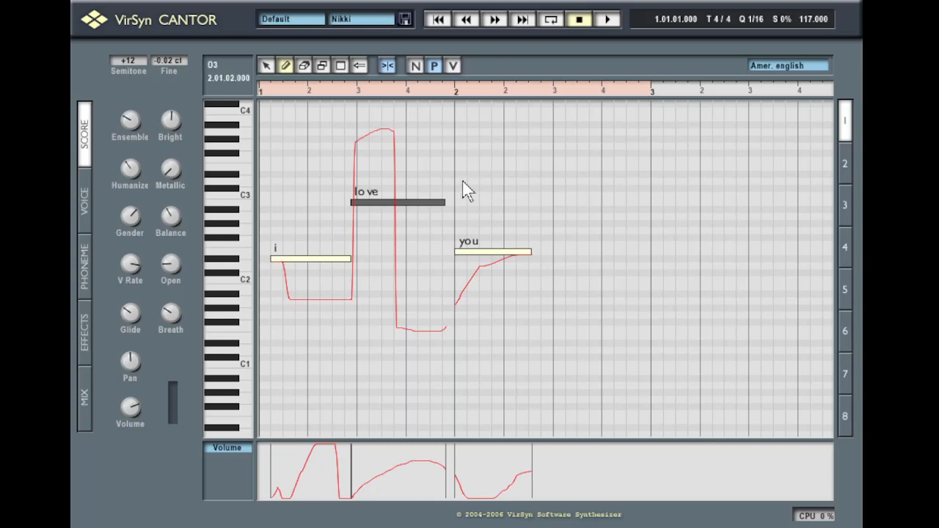
click(227, 447)
click(247, 462)
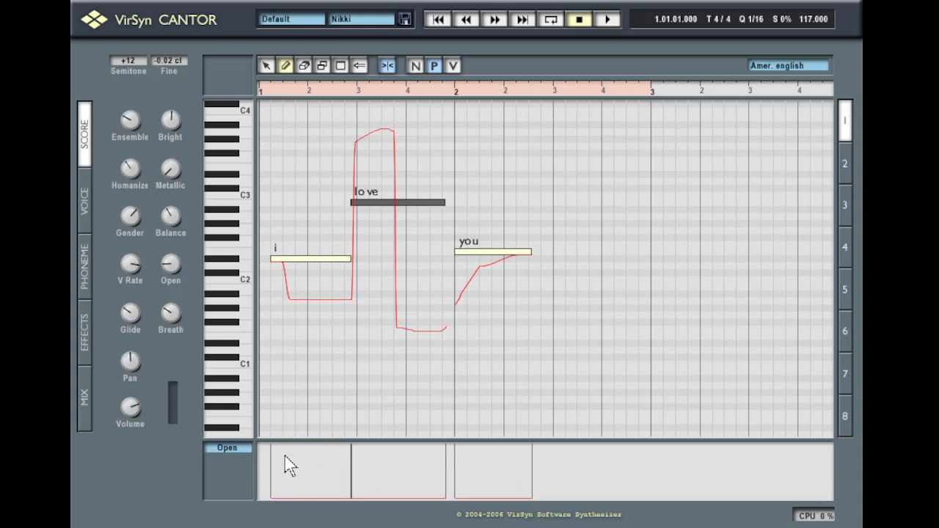
Draw an Open curve under the three notes, audition it, then pull Open down to zero
drag(284, 468, 543, 447)
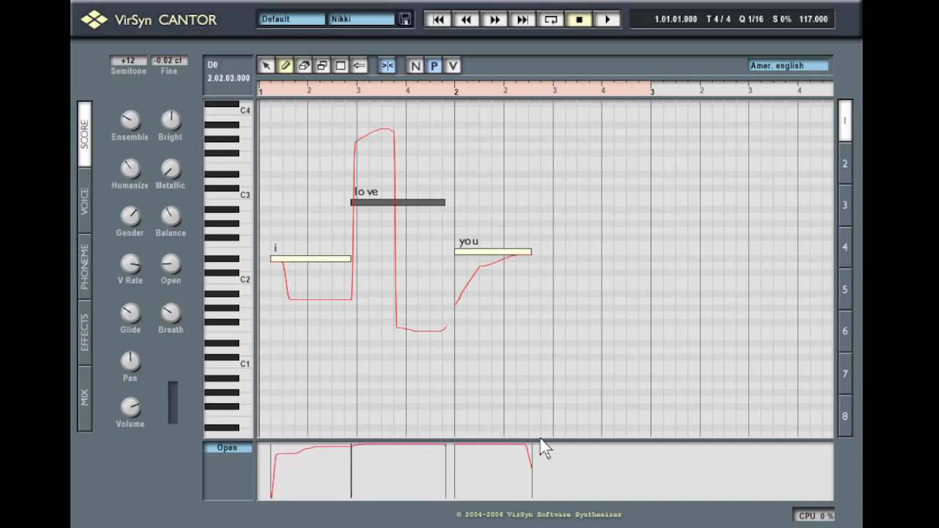
click(270, 91)
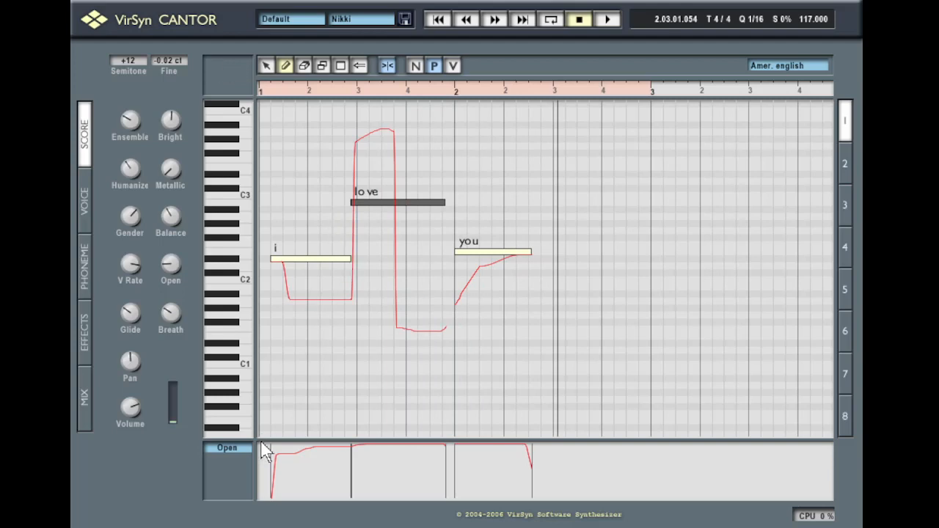
drag(279, 496, 536, 499)
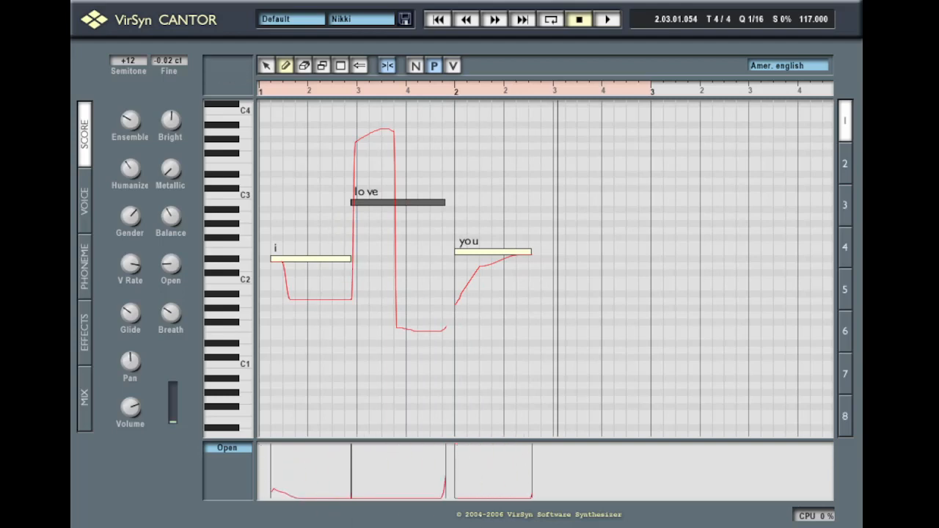
Pencil a Breath curve fading under 'i' and surging late in 'you', then play it back
click(227, 448)
click(243, 474)
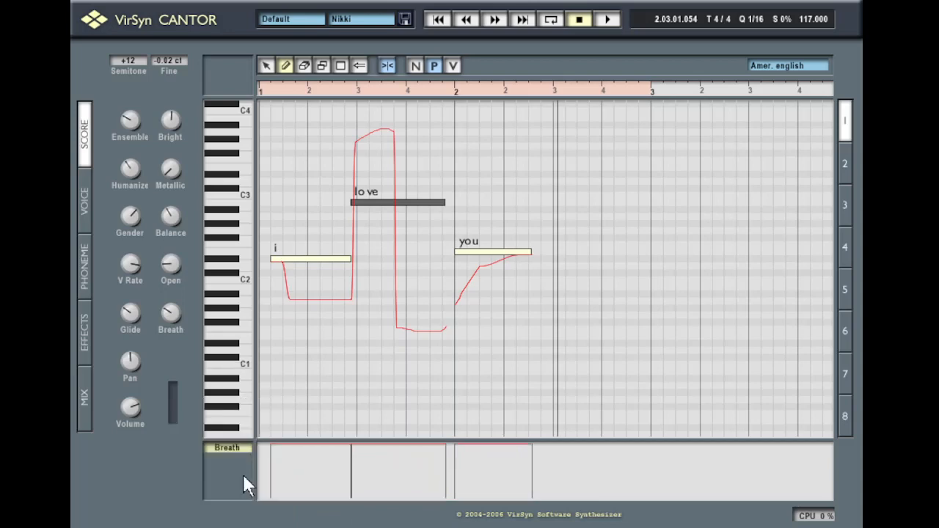
scroll(285, 397, down, 3)
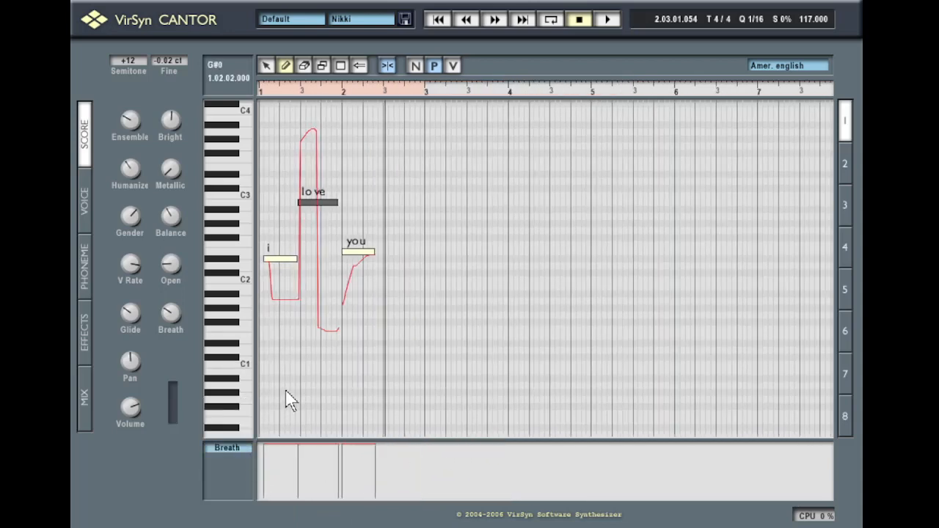
scroll(287, 393, down, 2)
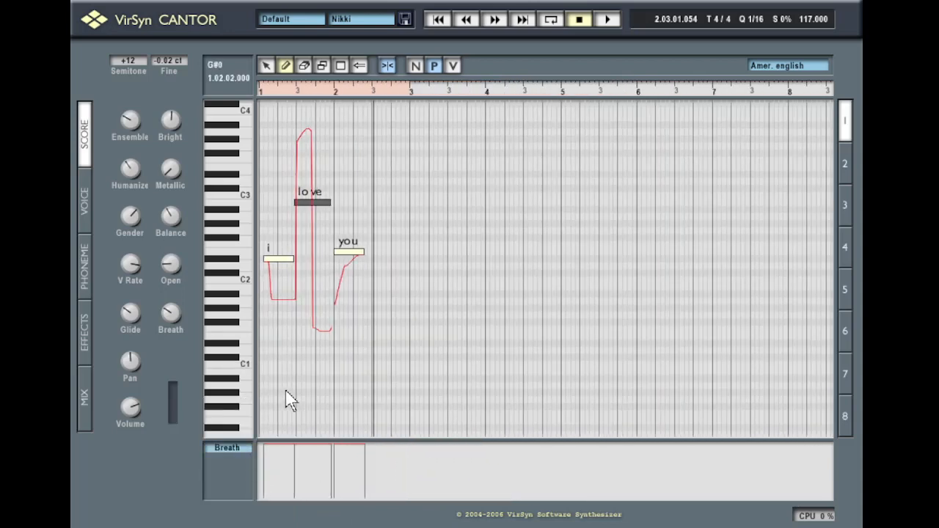
click(387, 67)
mouse_move(175, 314)
scroll(321, 224, down, 1)
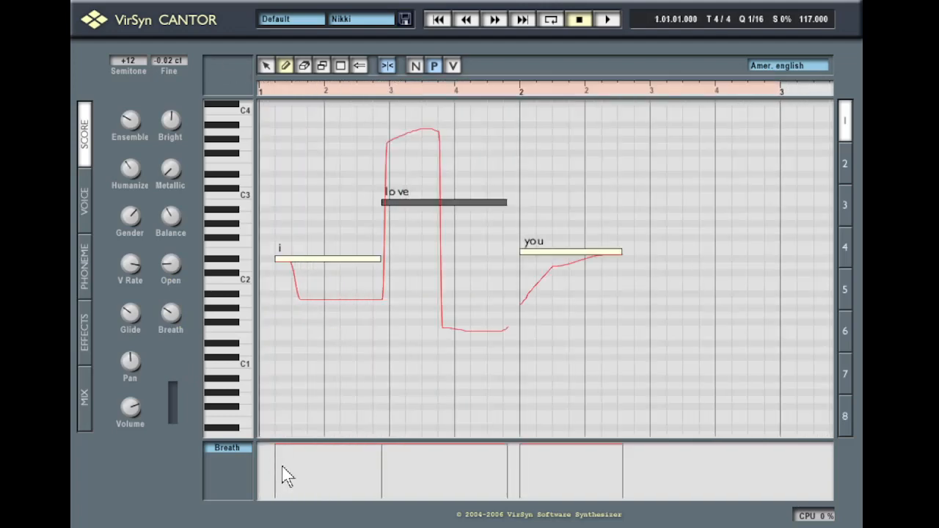
mouse_move(280, 467)
mouse_down()
mouse_move(412, 499)
mouse_move(566, 509)
mouse_move(596, 449)
mouse_up()
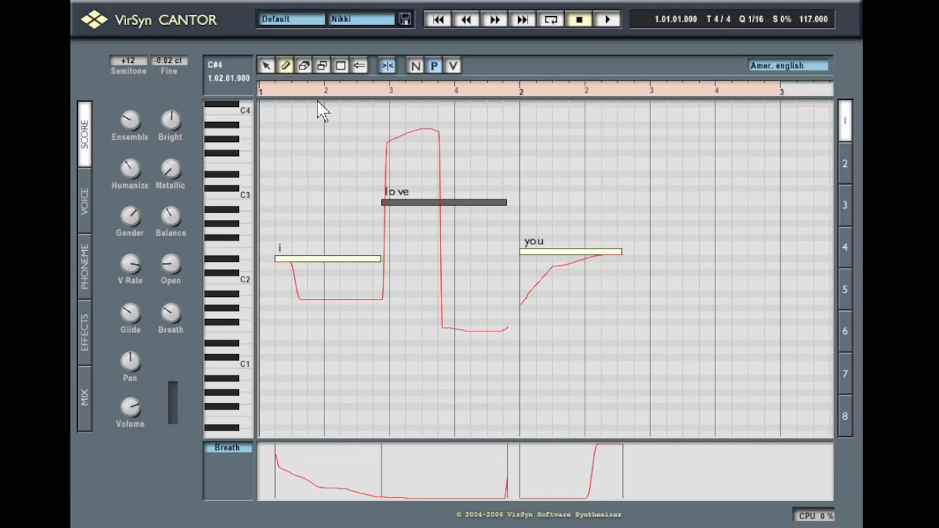
click(293, 96)
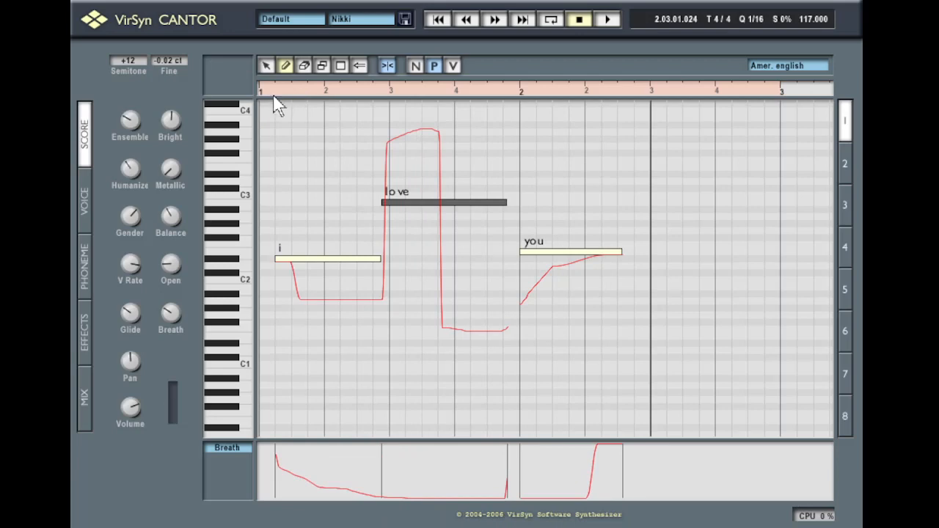
click(273, 97)
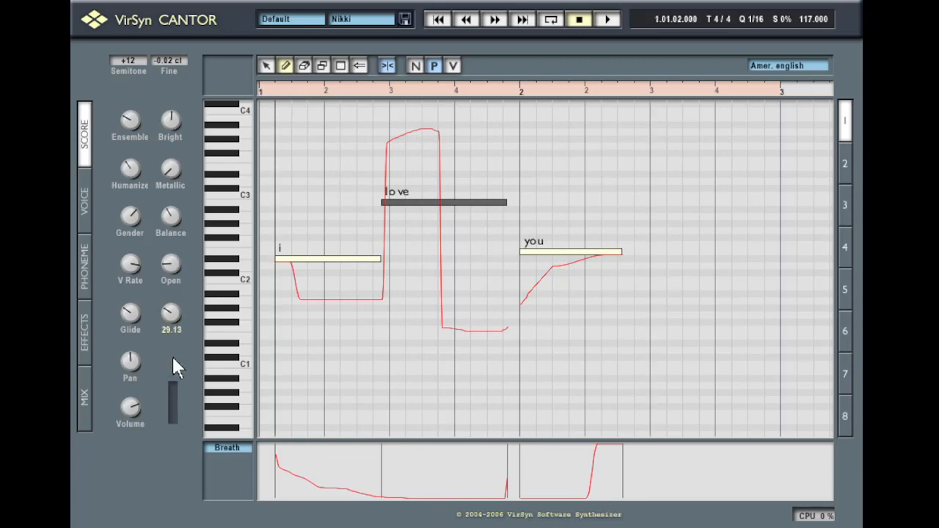
Show note velocities and adjust the 'love' and 'i' velocity bars
mouse_move(141, 153)
click(227, 448)
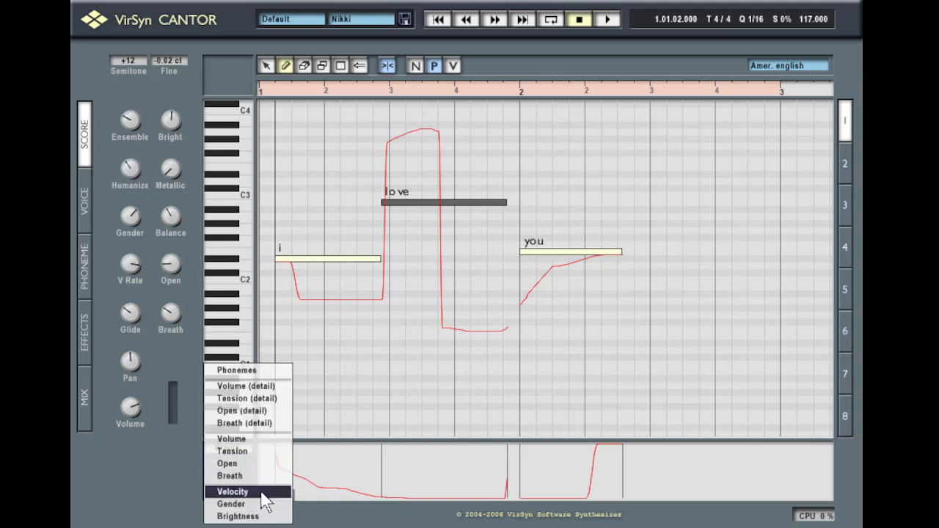
click(263, 492)
click(382, 482)
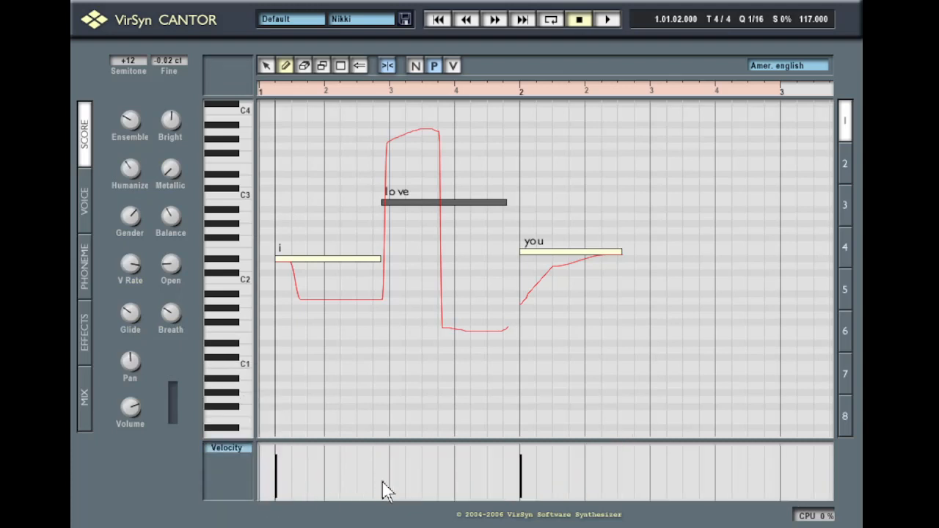
click(382, 457)
mouse_move(279, 474)
mouse_down()
mouse_move(283, 495)
mouse_move(283, 465)
mouse_up()
Switch the lane to Gender, play the phrase, and jump back to the song start
click(239, 446)
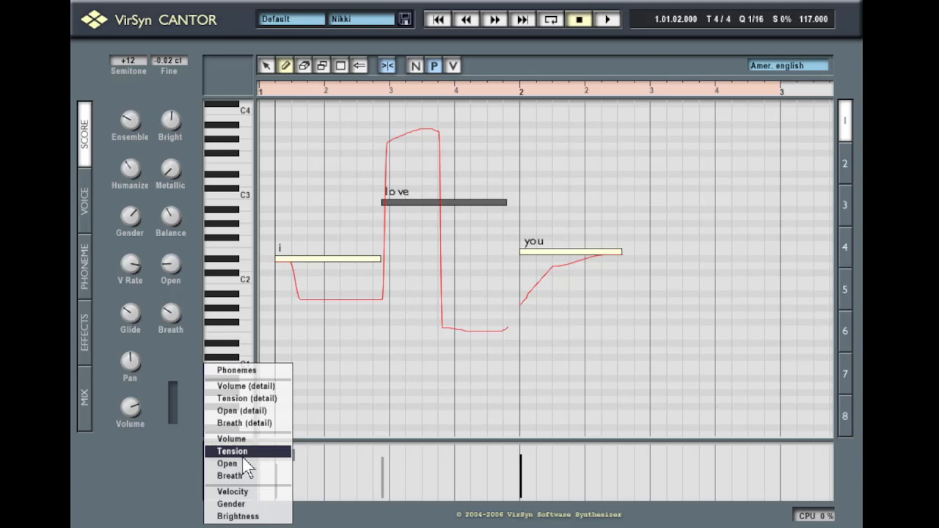
click(255, 506)
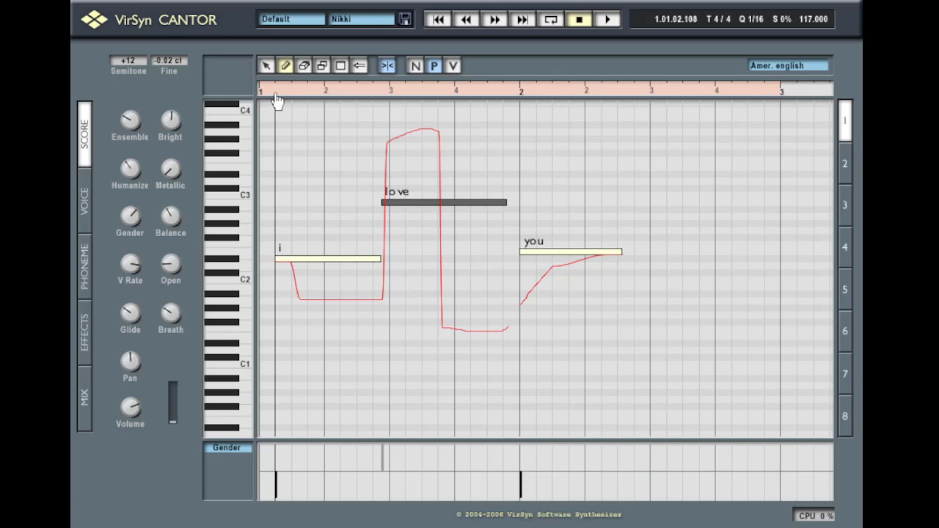
key(space)
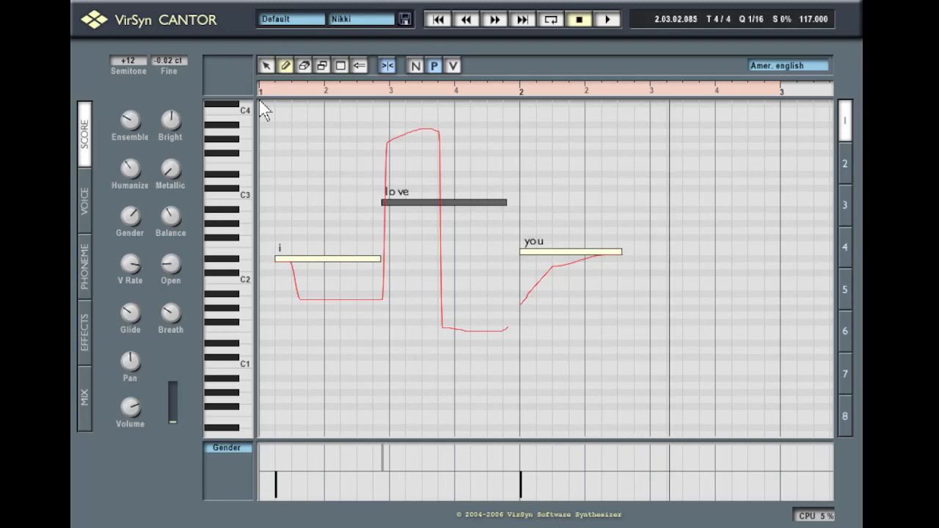
click(438, 20)
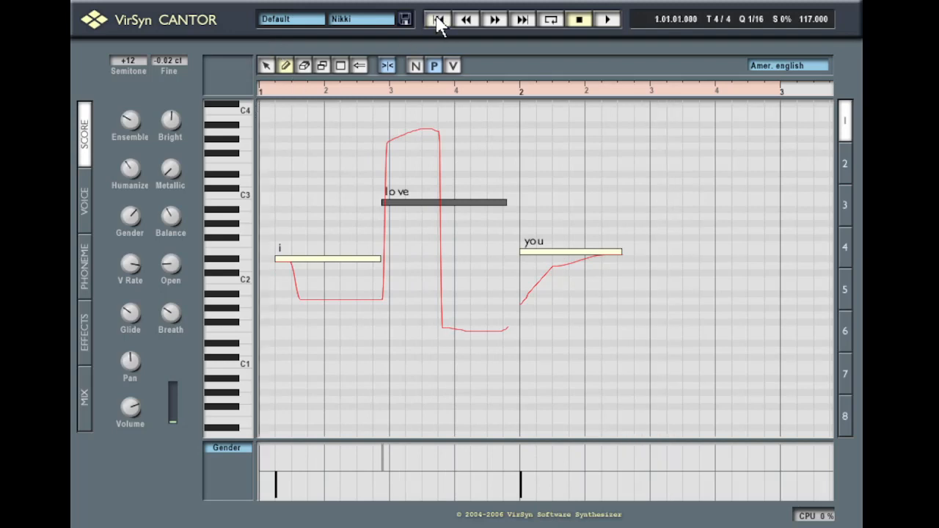
click(227, 449)
click(228, 449)
click(228, 450)
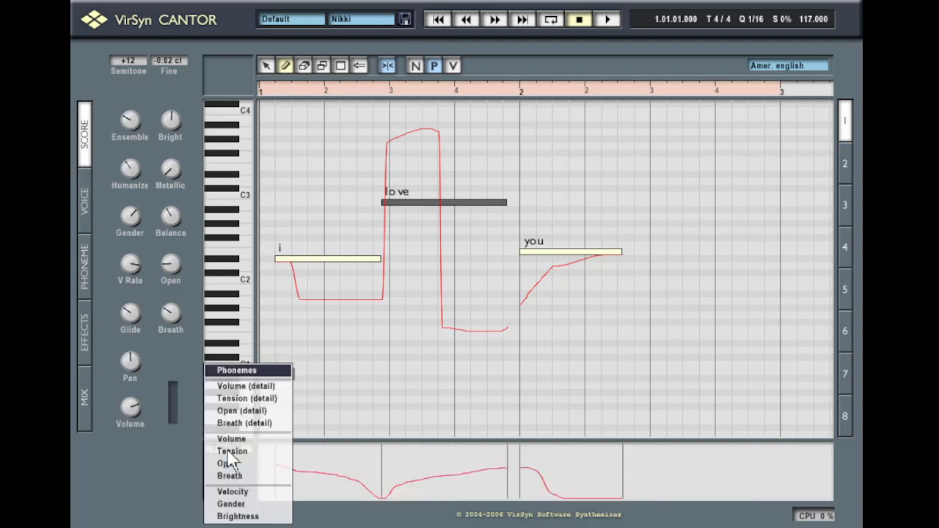
Browse the lower-lane parameters, viewing Brightness and then Volume
click(227, 449)
click(229, 452)
click(232, 516)
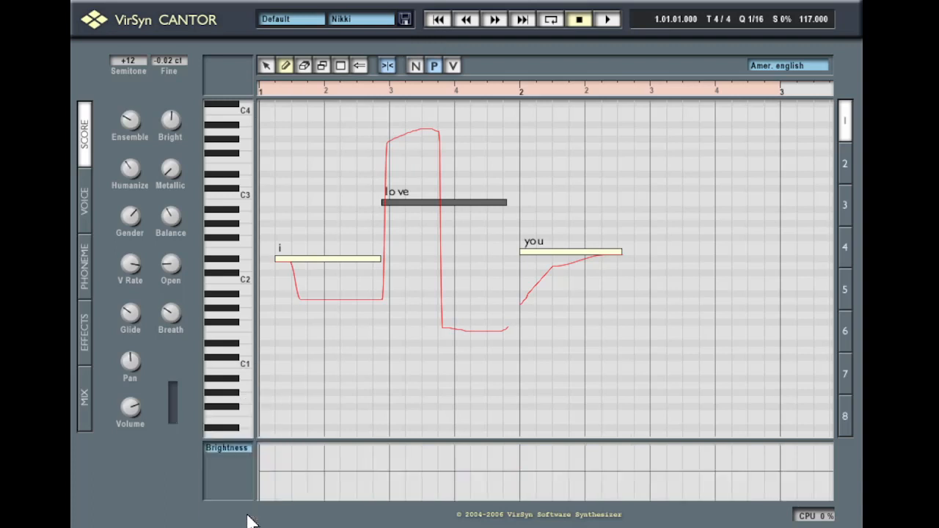
click(212, 443)
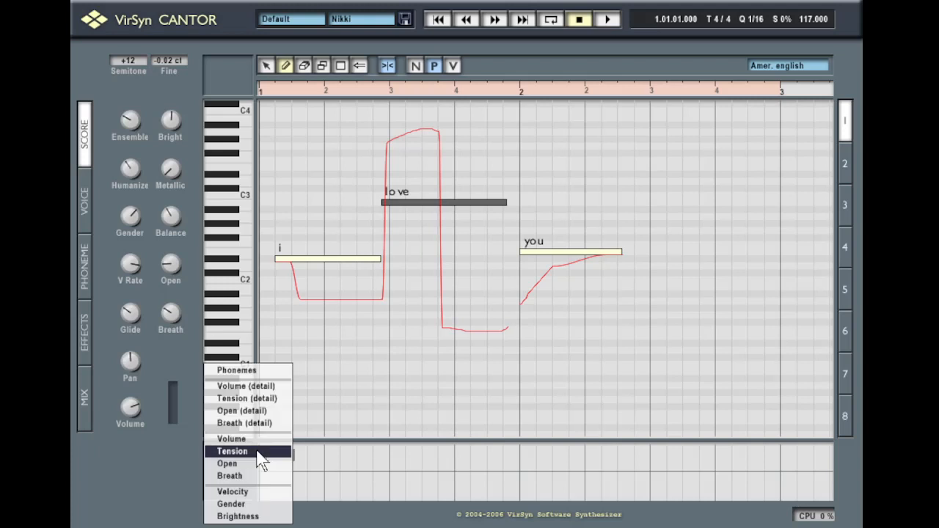
click(261, 440)
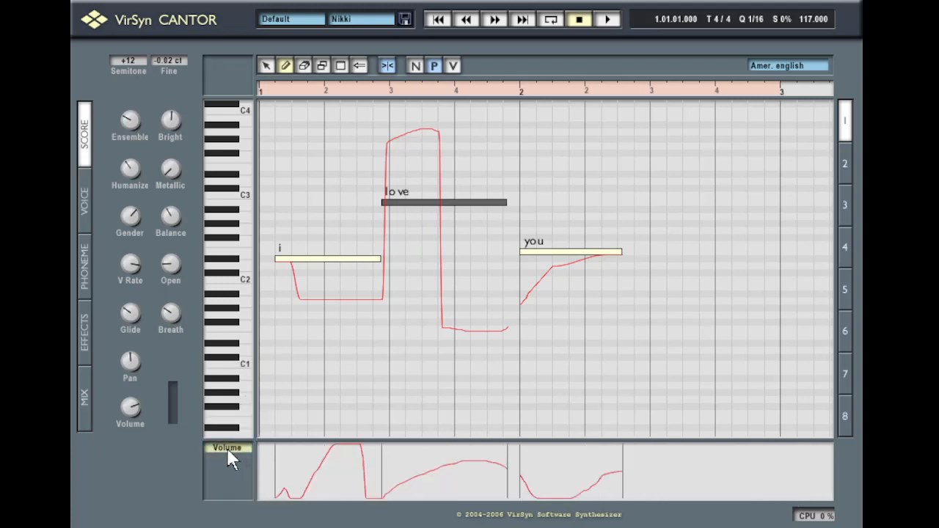
Set the lane to per-note Tension and draw a wavy curve climbing under 'you'
click(228, 453)
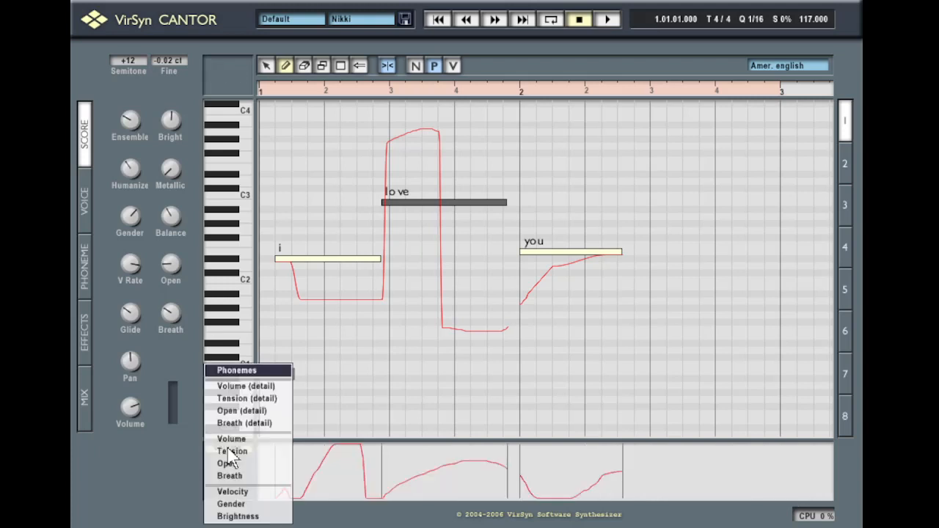
click(236, 401)
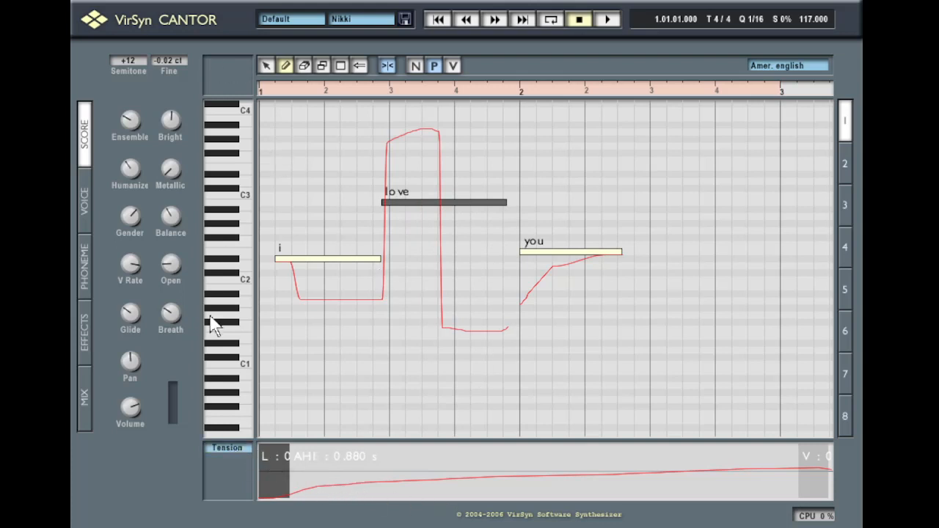
click(218, 455)
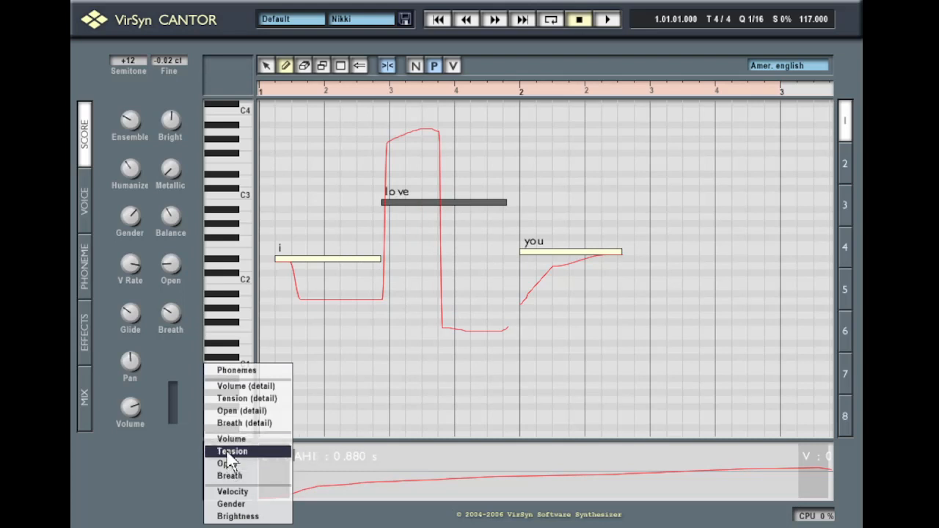
click(228, 452)
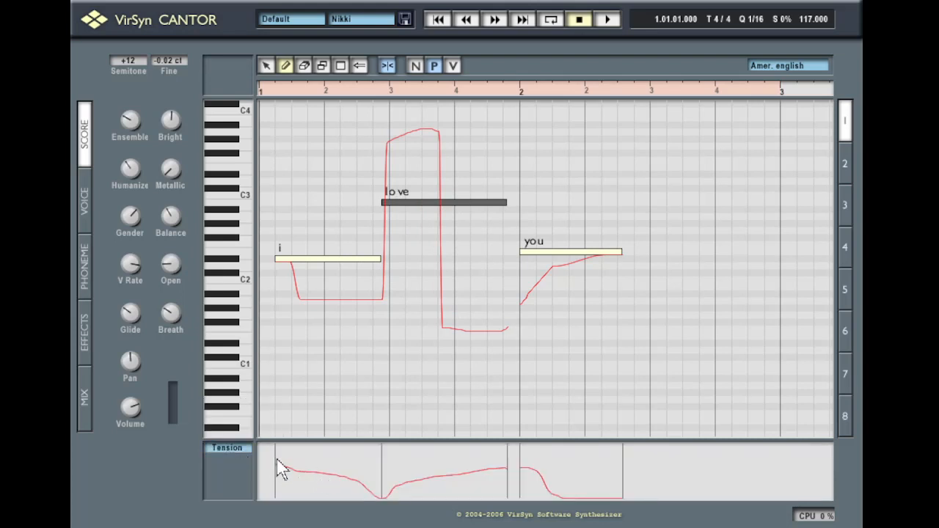
mouse_move(339, 490)
mouse_down()
mouse_move(384, 466)
mouse_move(442, 482)
mouse_move(543, 479)
mouse_move(659, 438)
mouse_up()
right_click(409, 206)
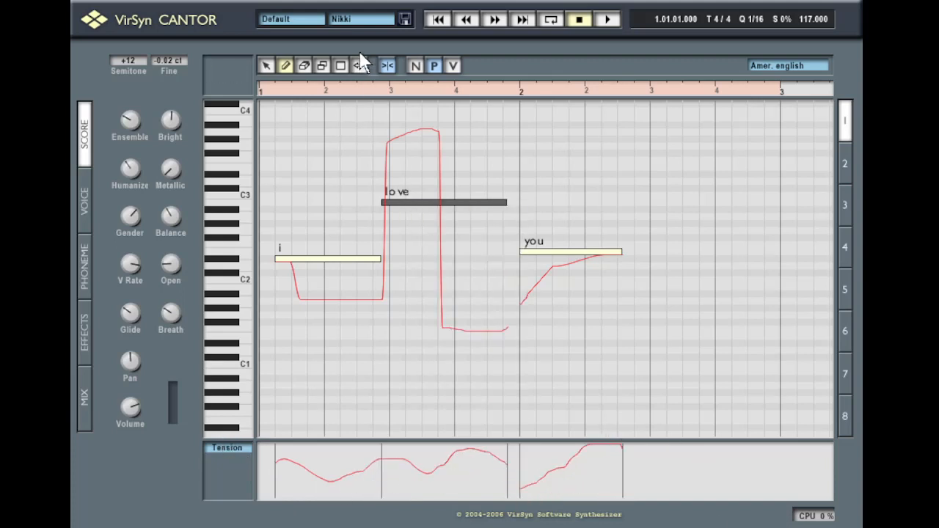
click(404, 18)
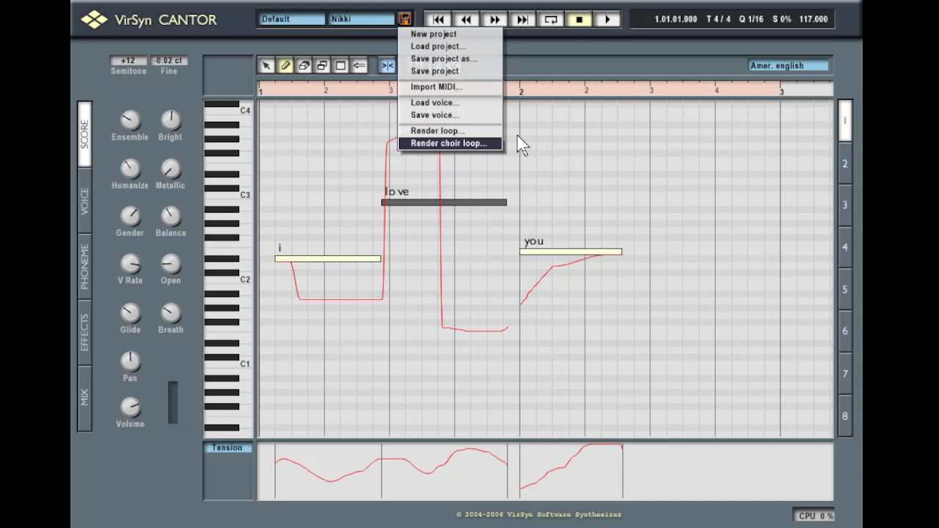
click(443, 144)
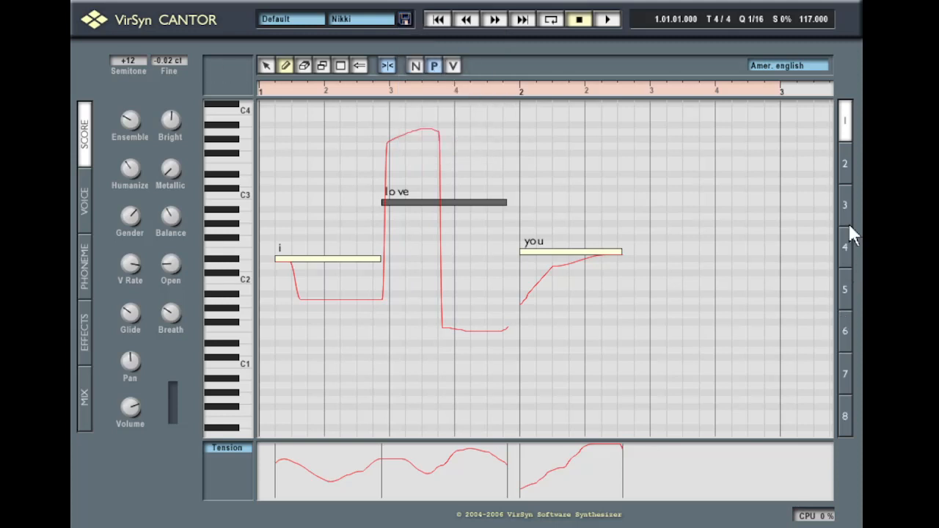
click(848, 180)
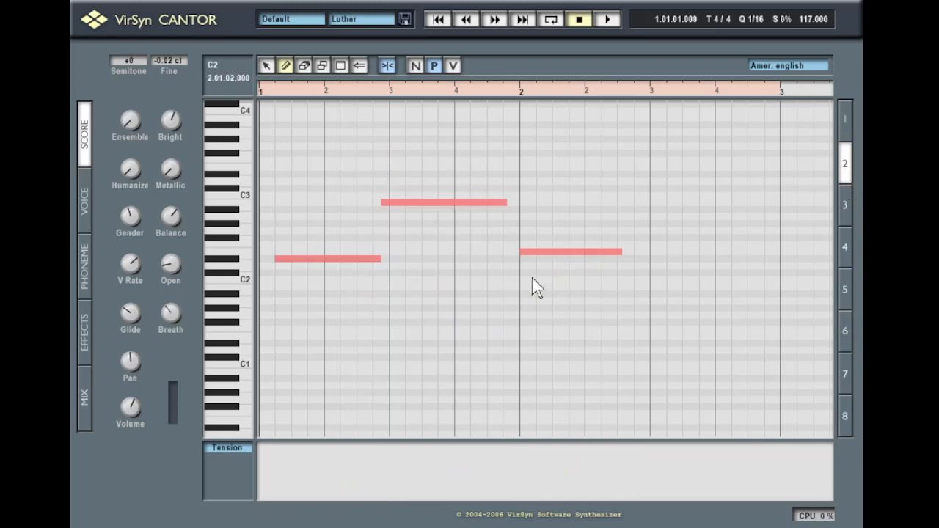
click(841, 205)
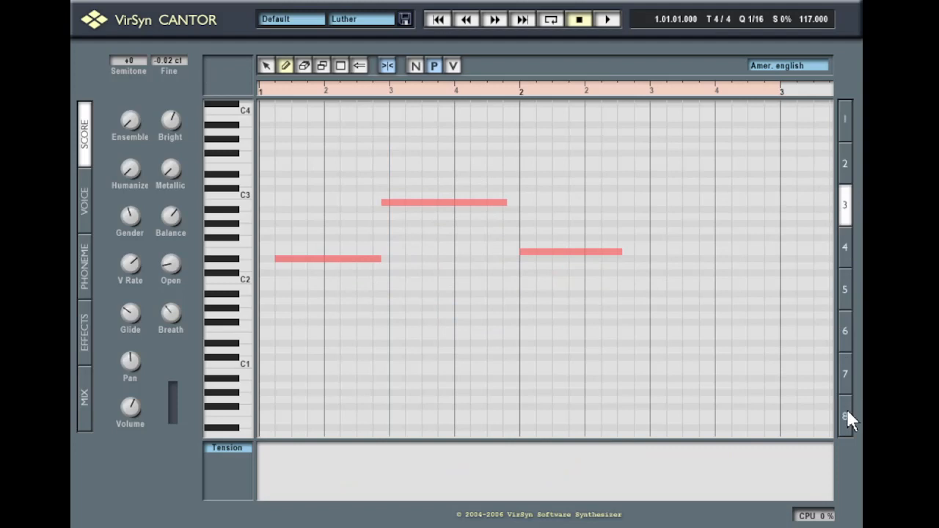
click(846, 416)
click(848, 123)
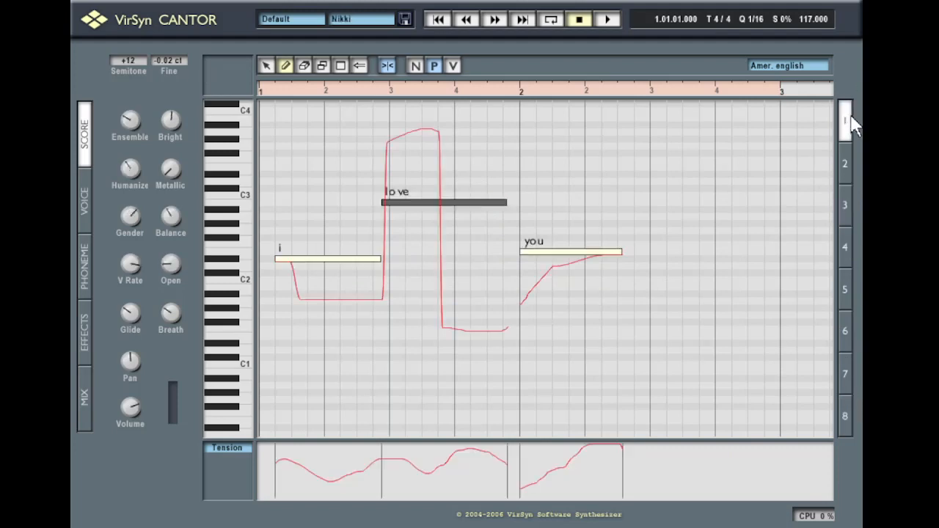
key(5)
key(3)
key(4)
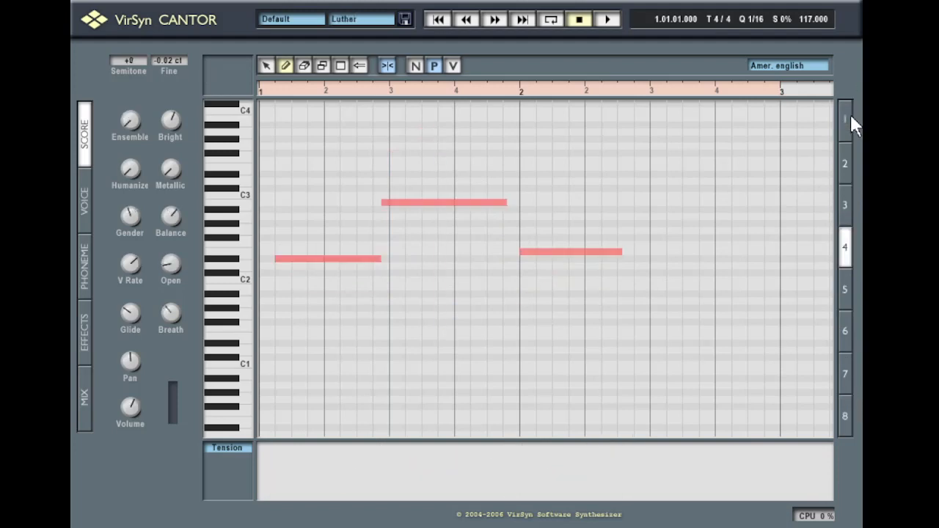
key(3)
key(6)
key(5)
key(8)
click(850, 124)
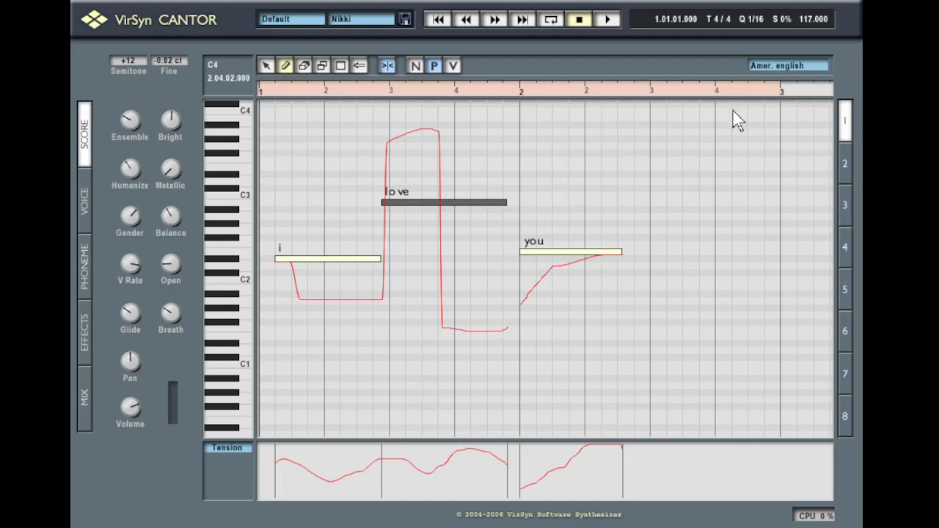
Switch to track 2 with the Luther voice, leaving the project menu unused
click(405, 19)
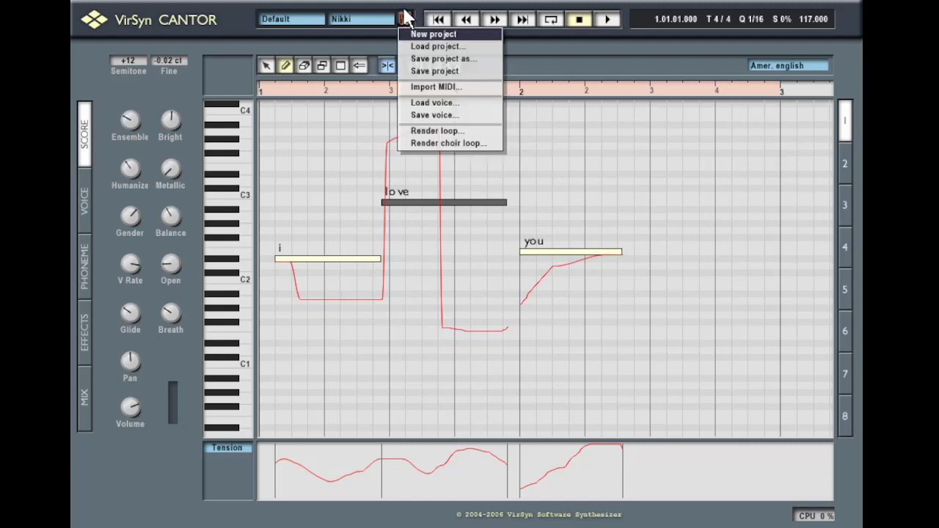
click(406, 11)
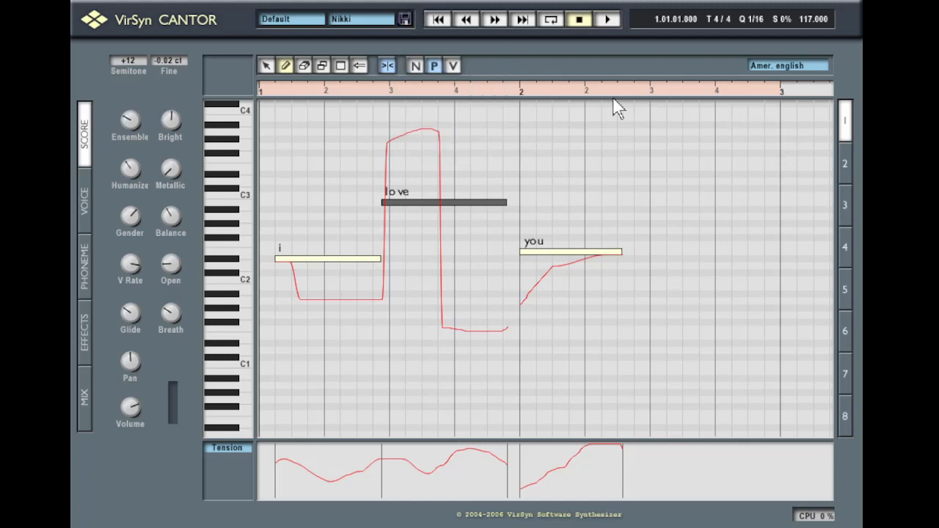
click(843, 170)
click(405, 20)
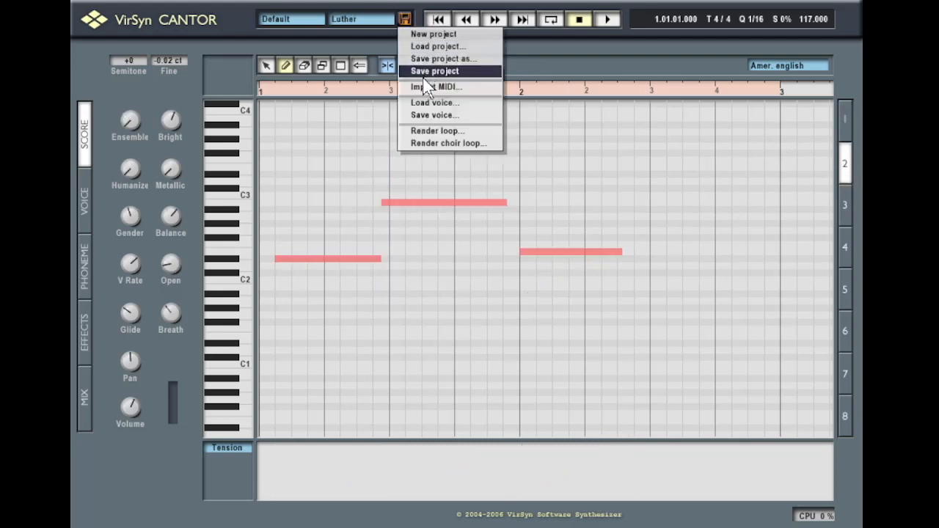
click(369, 138)
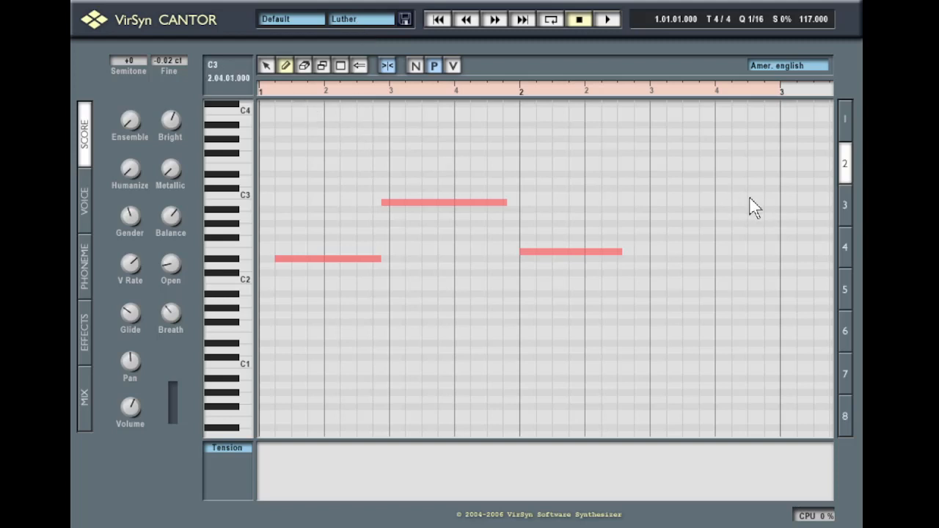
Draw a test 'a' note on track 2, then delete it with the Eraser
click(687, 92)
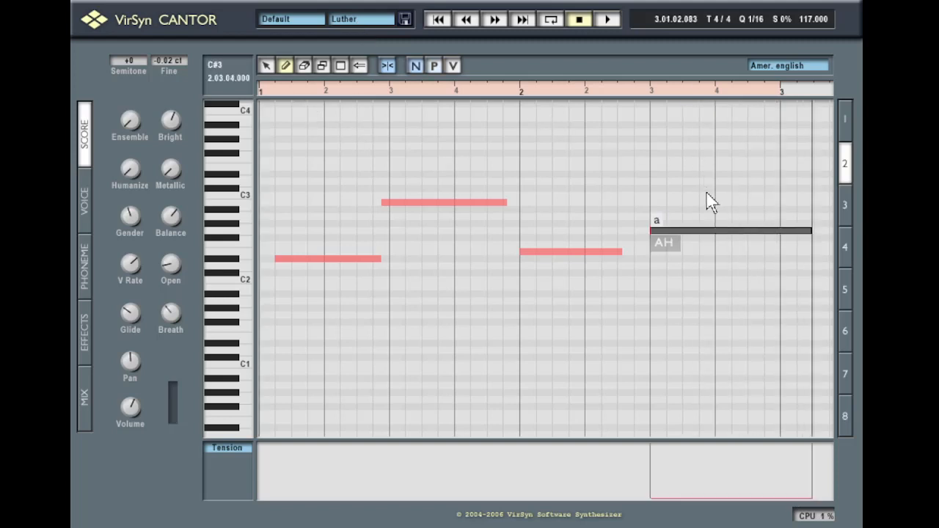
click(304, 66)
click(723, 233)
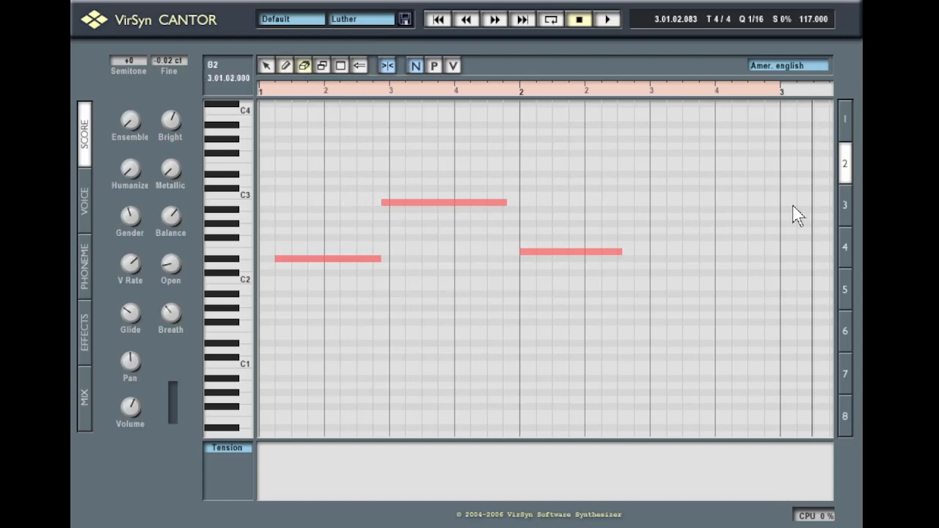
Return to track 1's Nikki 'i love you' phrase with phonemes shown, then reselect the Arrow tool
click(844, 121)
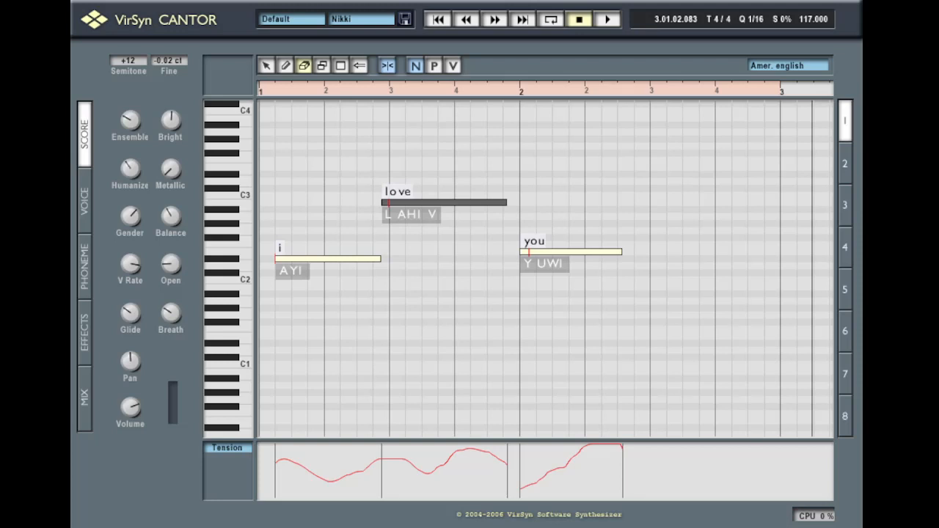
click(789, 66)
click(406, 19)
click(267, 66)
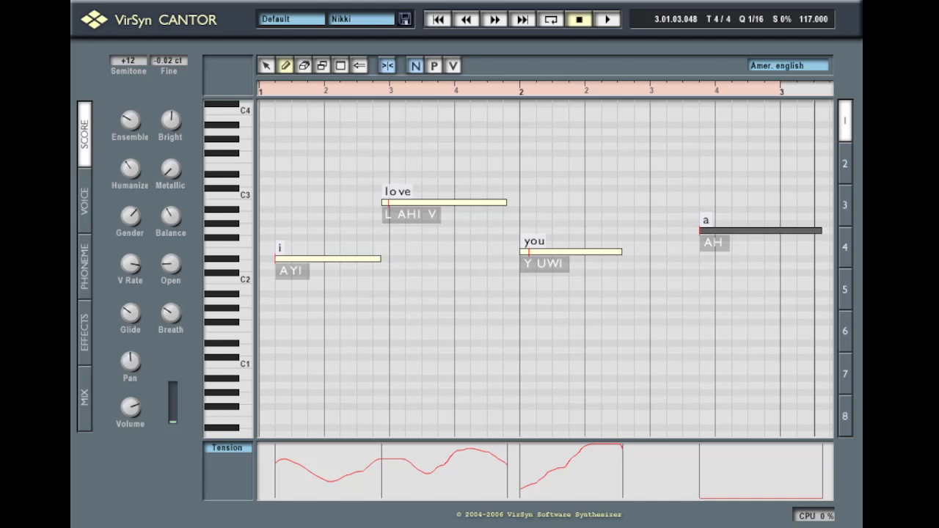
Begin adding a fourth note sung 'a' (AH) after 'you' in the Nikki phrase
mouse_move(130, 120)
Lower Ensemble, then raise it to 100, and audition the 'you' and 'a' notes
drag(125, 117, 104, 99)
click(635, 98)
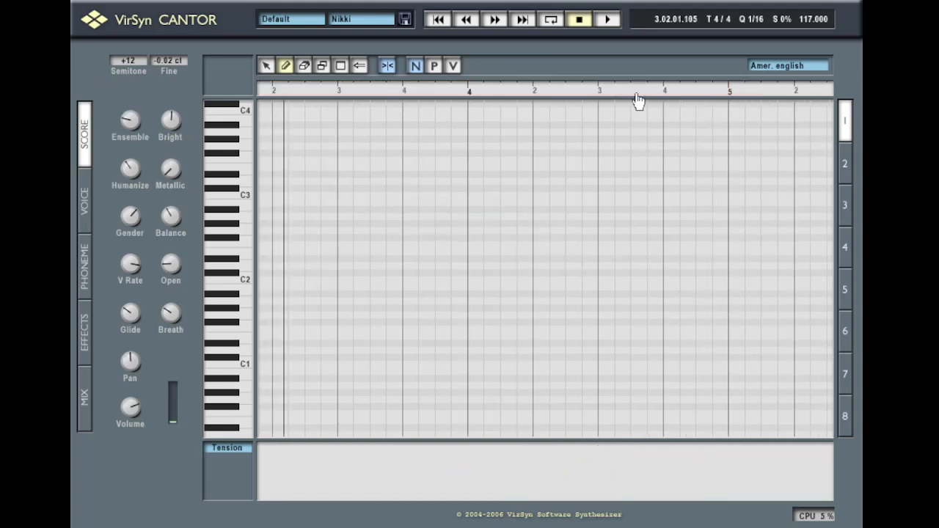
drag(131, 115, 112, 18)
drag(342, 92, 634, 108)
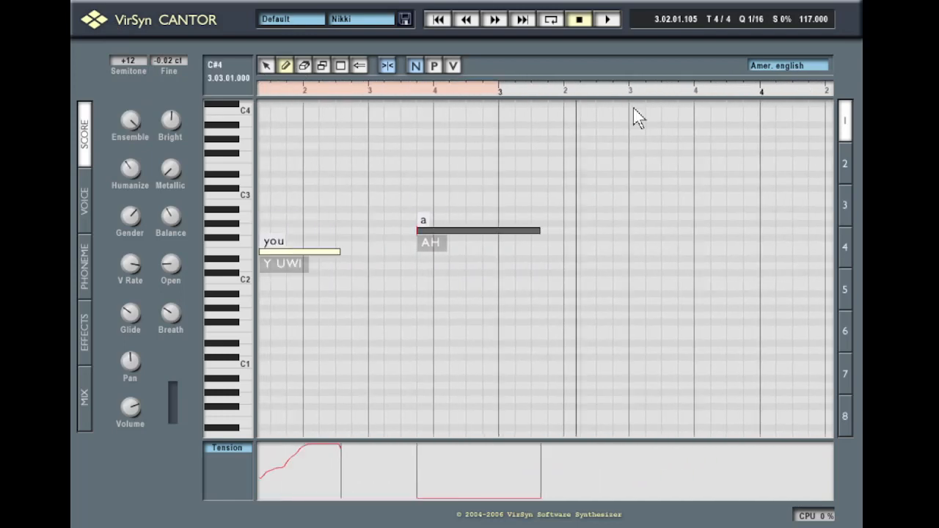
click(399, 93)
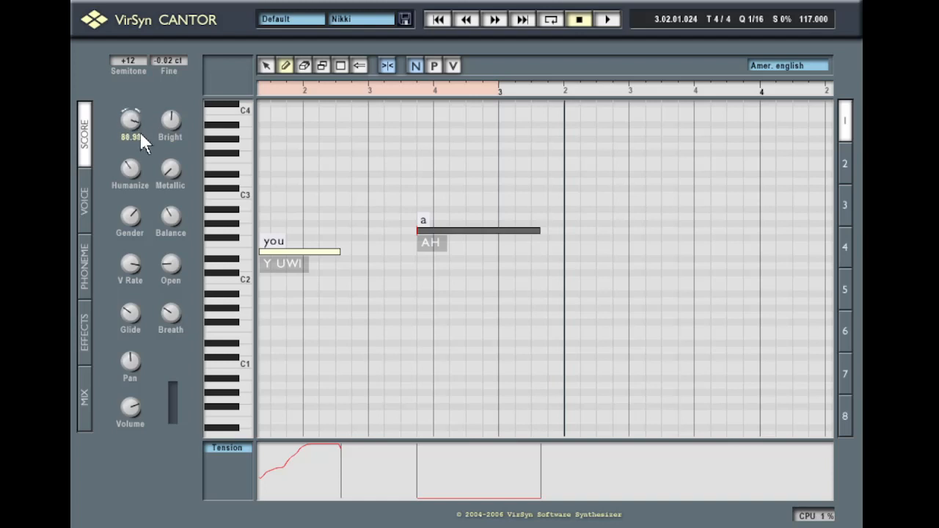
Reduce Ensemble again, play the change, then turn Humanize up to maximum
drag(140, 132, 158, 225)
click(377, 88)
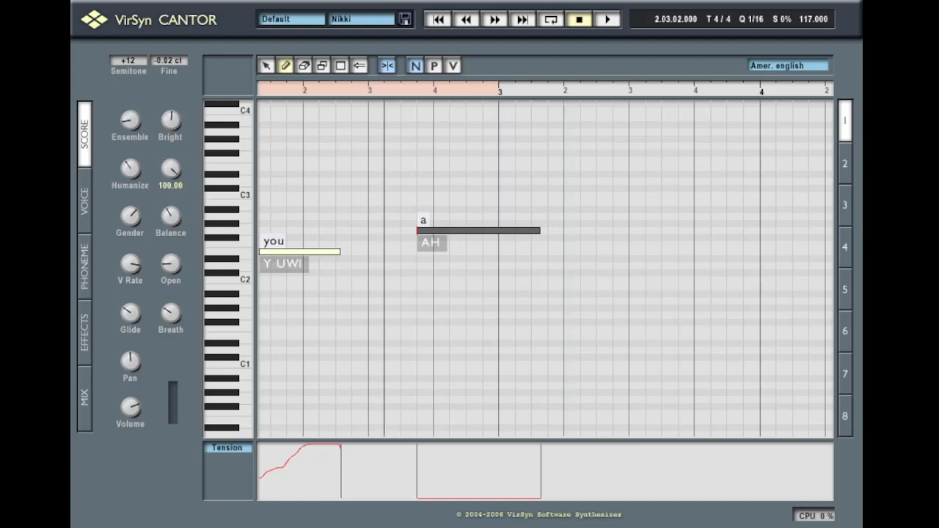
key(space)
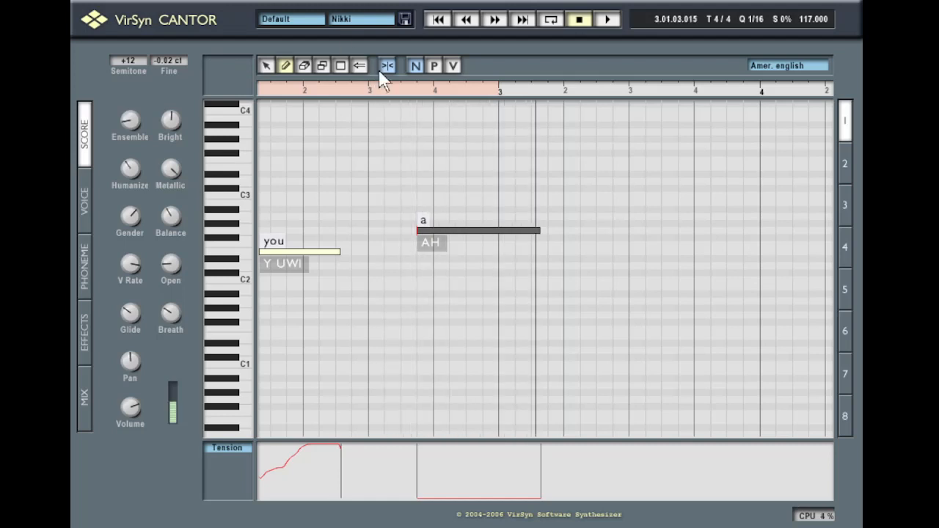
key(space)
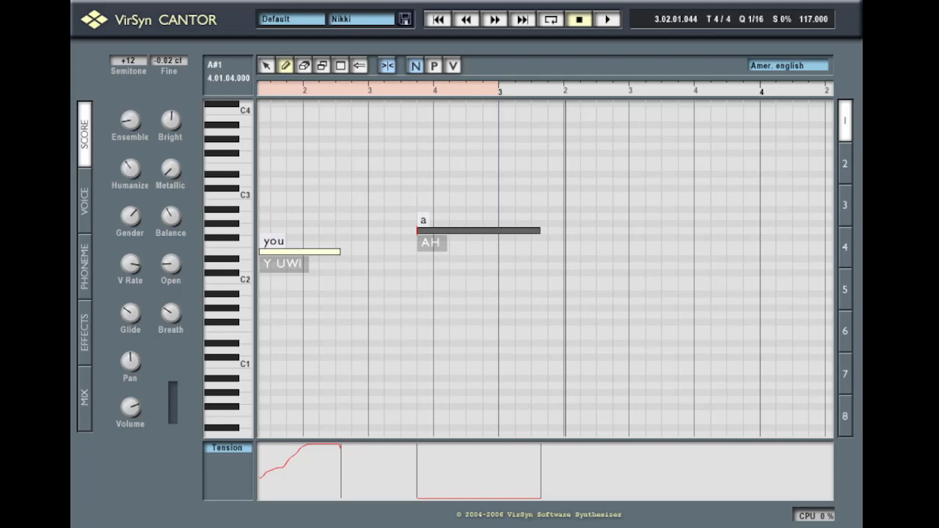
drag(130, 169, 113, 185)
click(389, 94)
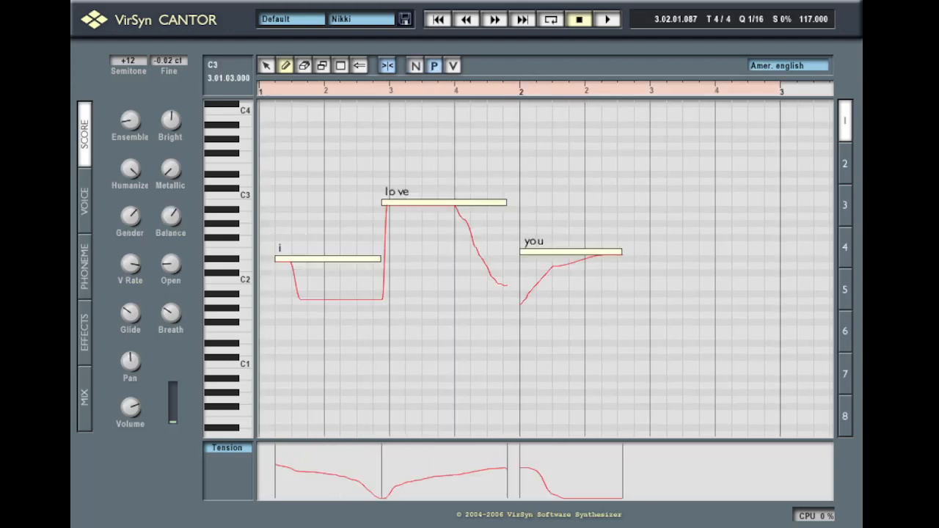
Erase the pitch curves under 'i', 'love' and 'you', then play from the phrase start
mouse_move(171, 216)
click(304, 66)
click(283, 257)
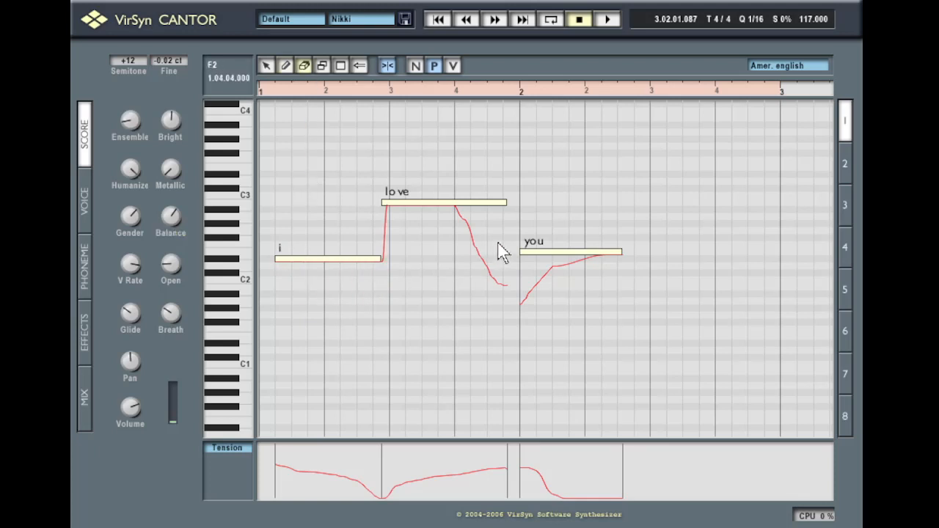
mouse_move(497, 244)
mouse_down()
mouse_move(384, 260)
mouse_move(525, 266)
mouse_move(480, 233)
mouse_move(593, 226)
mouse_up()
drag(598, 276, 445, 299)
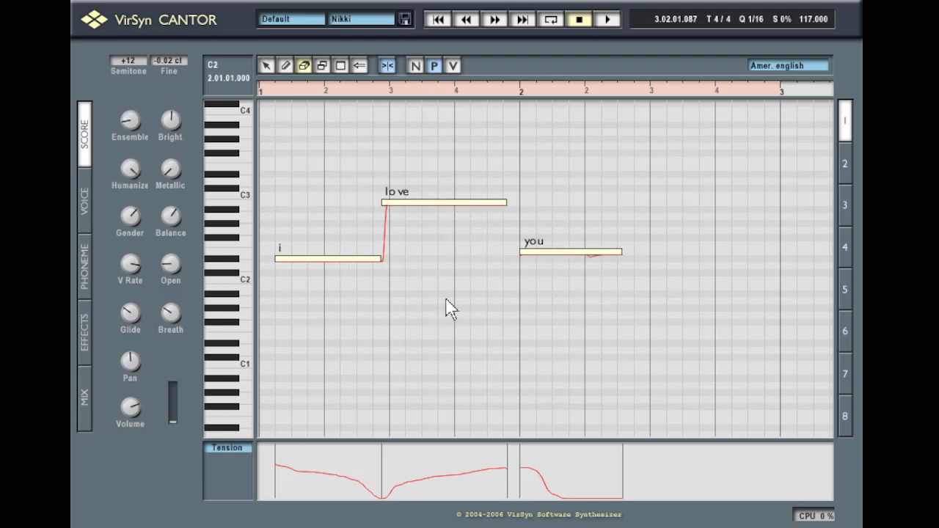
click(269, 91)
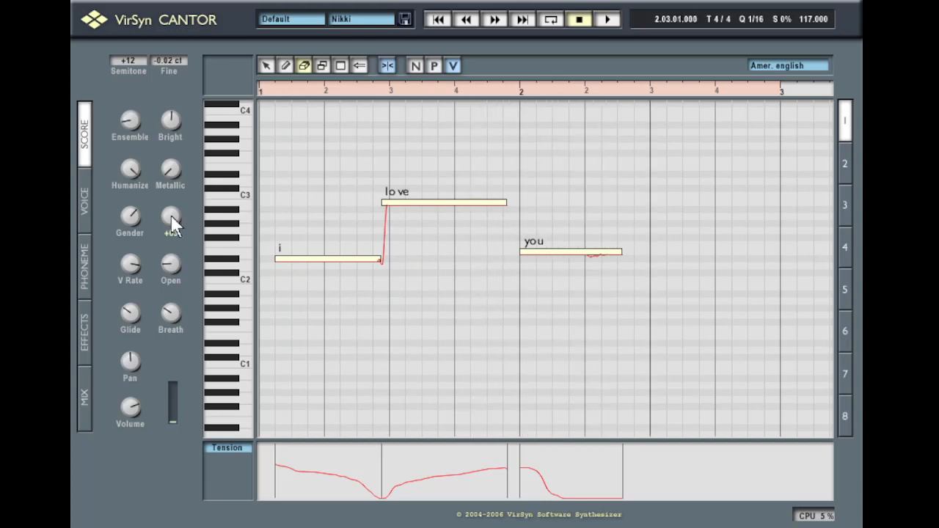
click(264, 93)
click(268, 93)
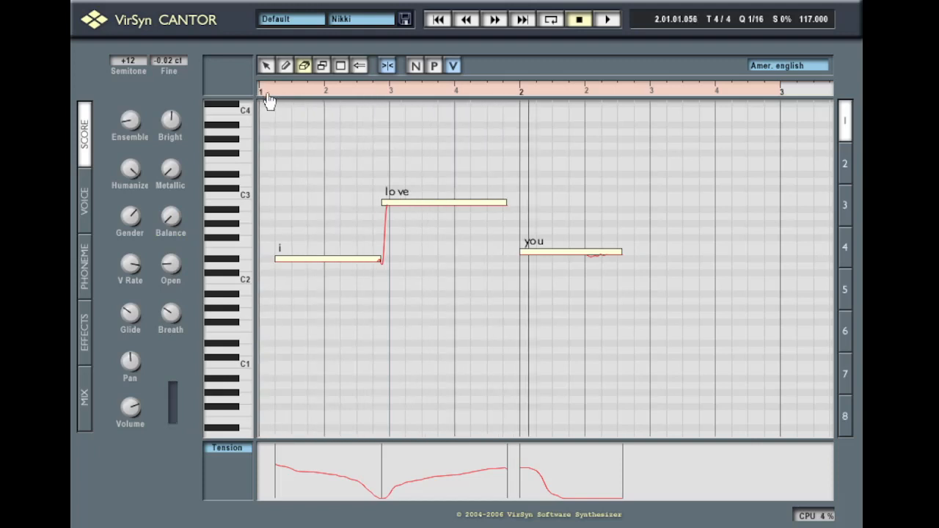
click(269, 95)
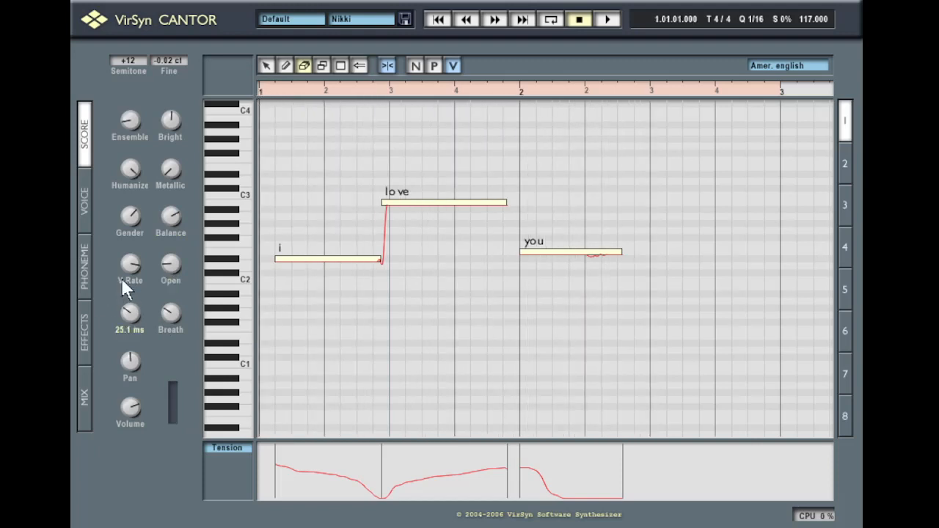
mouse_move(123, 274)
mouse_move(121, 205)
click(271, 93)
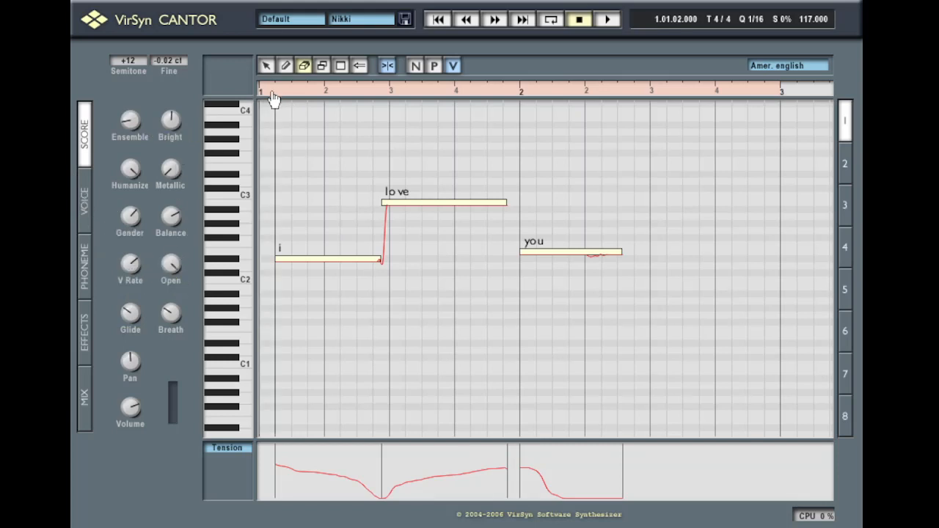
key(space)
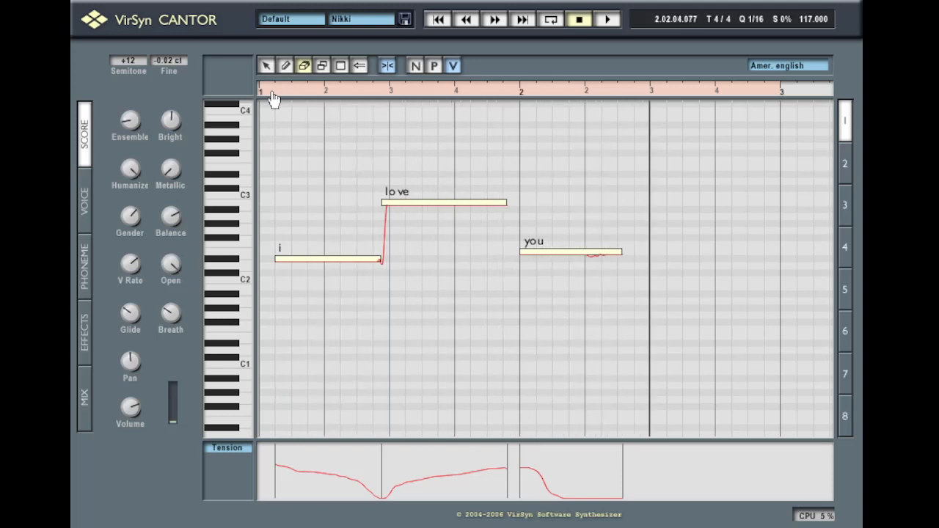
key(space)
mouse_move(176, 270)
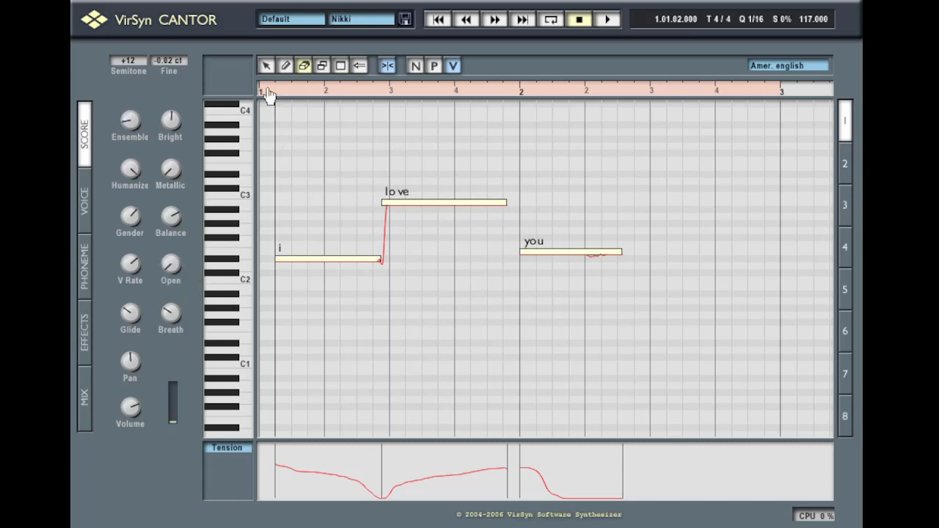
key(space)
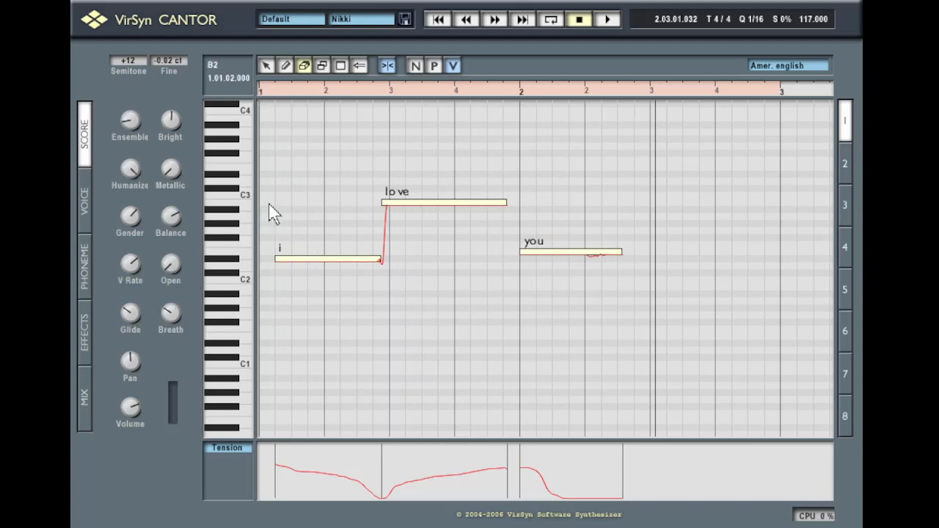
click(266, 67)
click(269, 93)
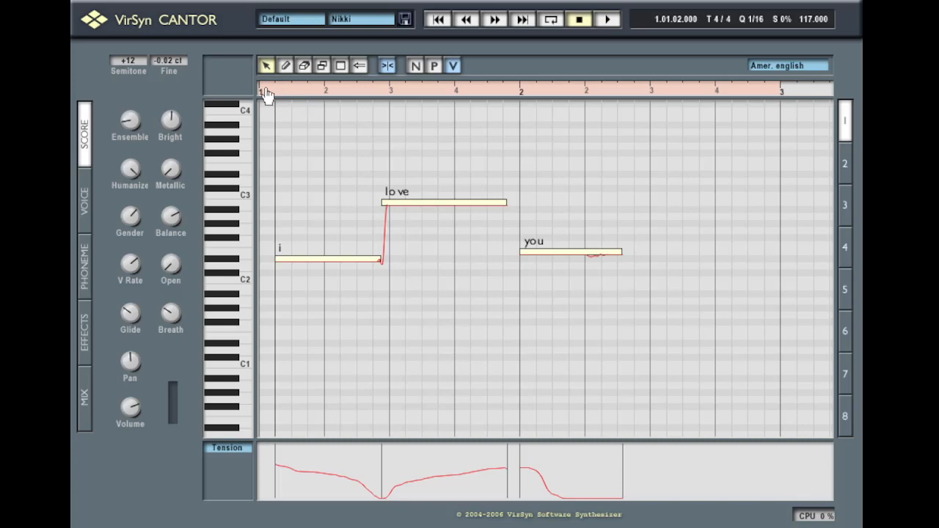
click(266, 87)
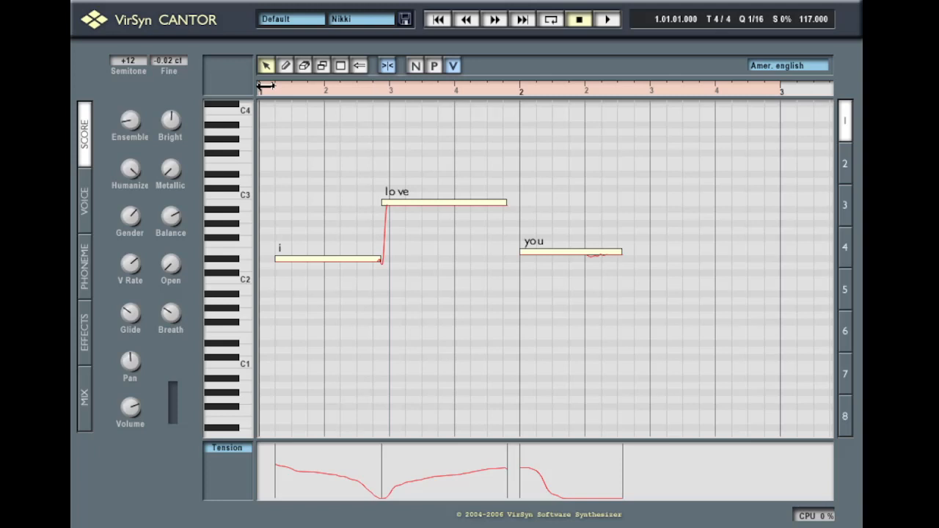
mouse_move(130, 217)
mouse_move(170, 314)
key(space)
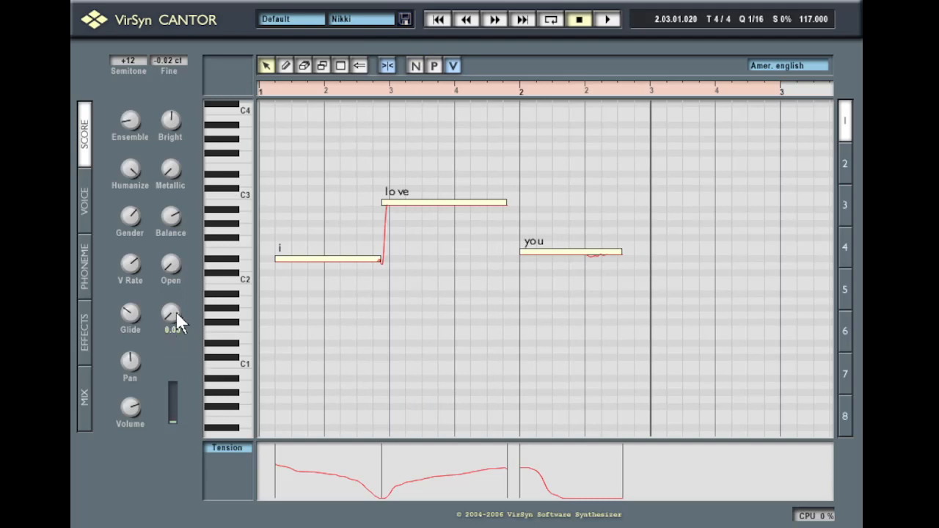
click(270, 94)
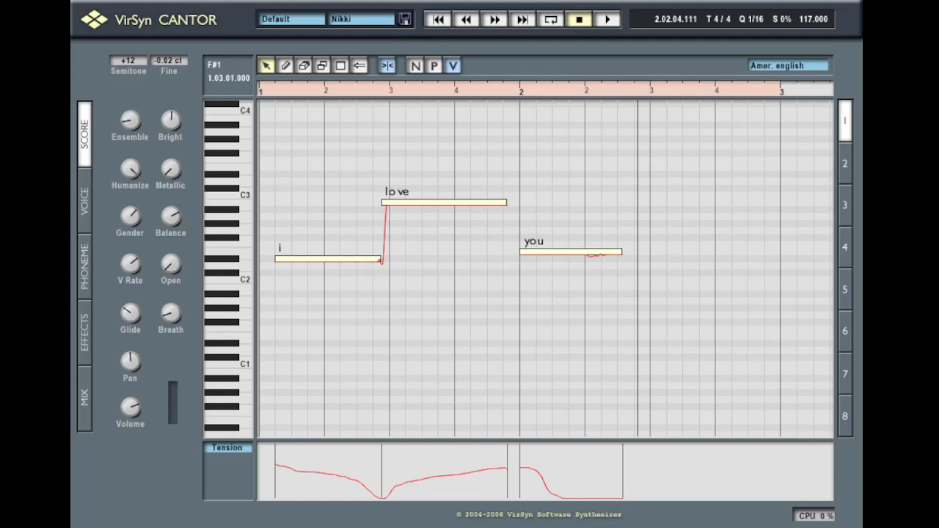
mouse_move(128, 324)
drag(130, 320, 130, 299)
click(295, 95)
key(space)
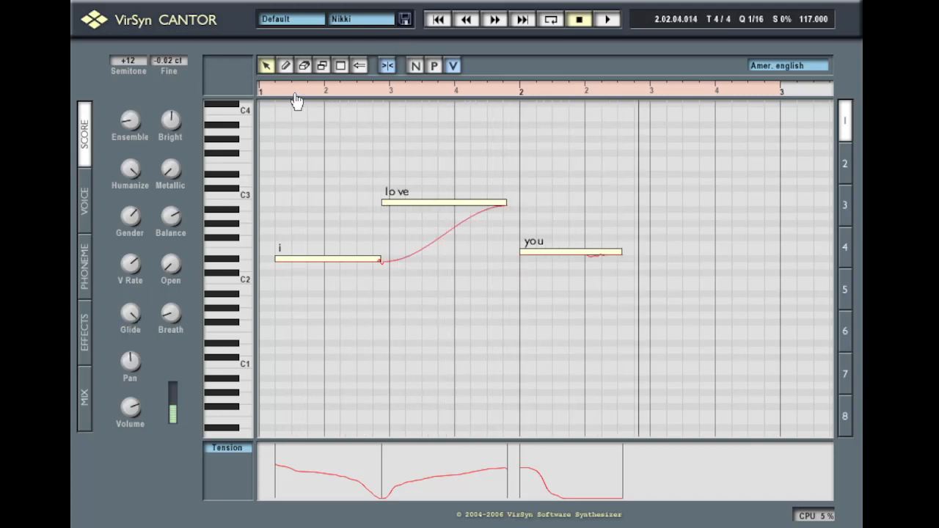
key(space)
drag(130, 316, 129, 364)
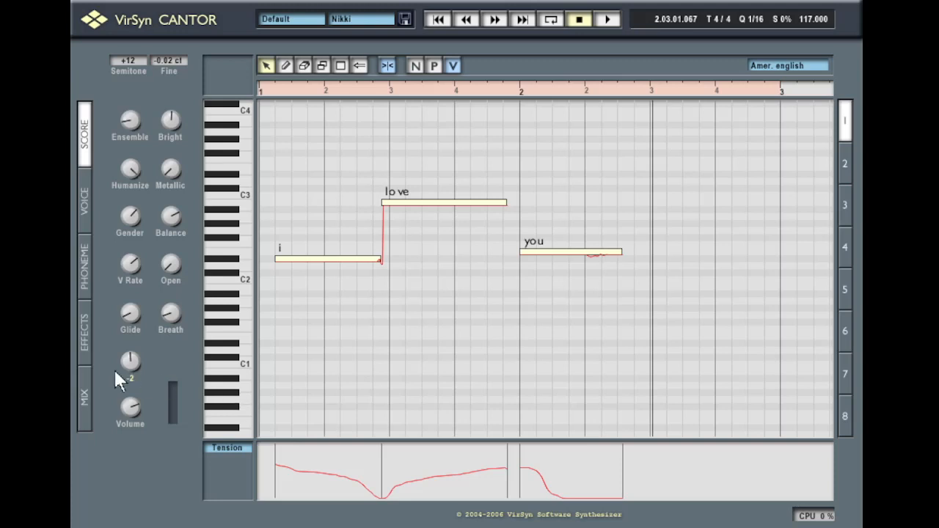
Load the Lilium project with its Nikki voice
mouse_move(135, 411)
click(405, 20)
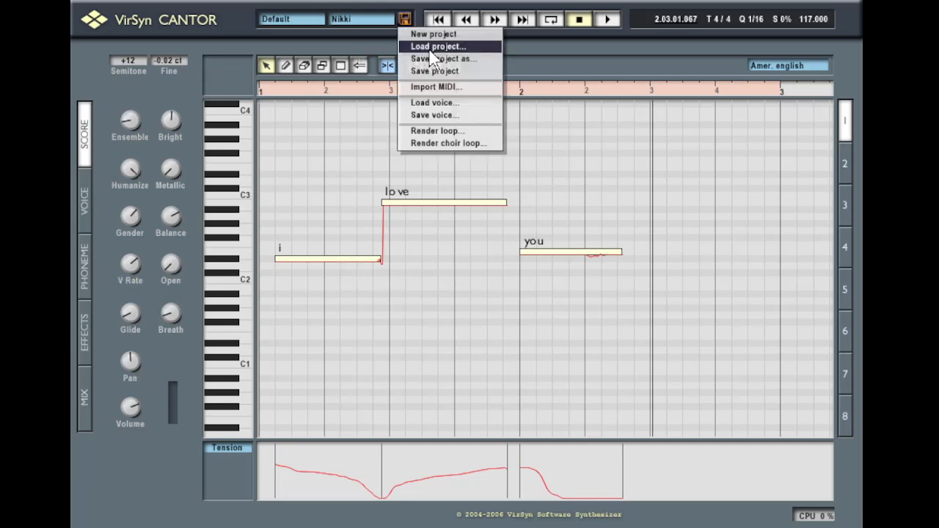
click(429, 47)
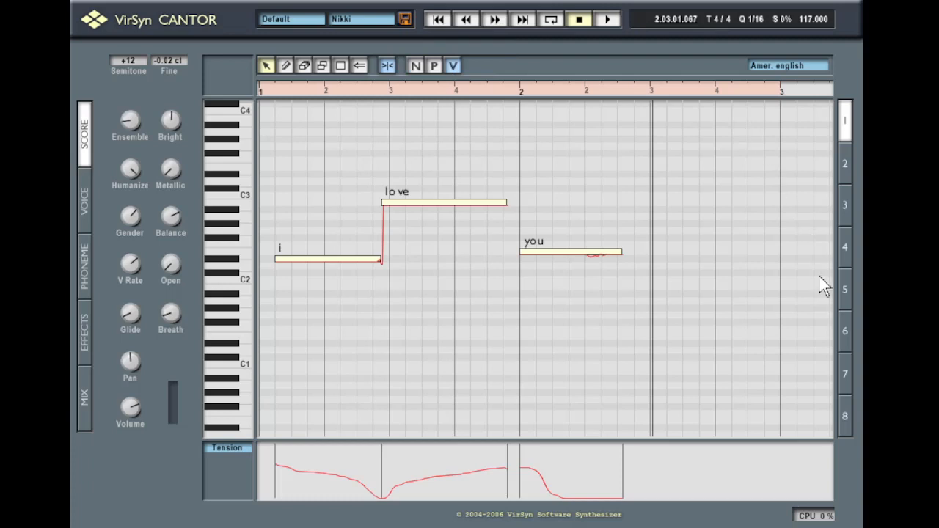
click(405, 19)
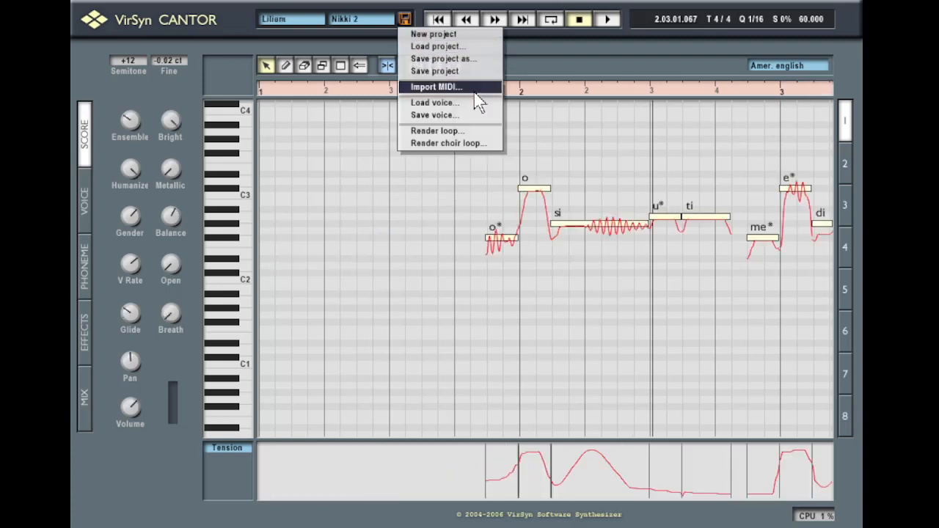
click(459, 104)
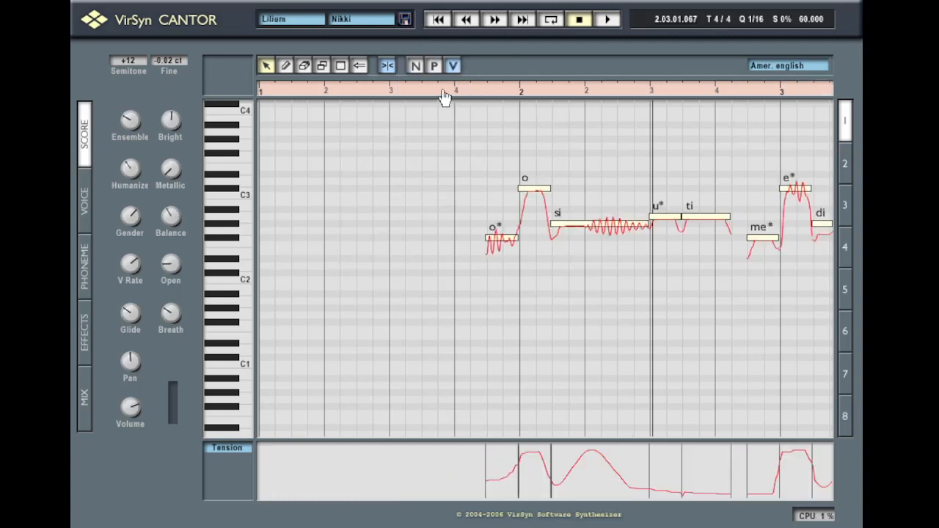
Play the Lilium melody from its first notes and bar 4, then show the voice's partials
click(438, 93)
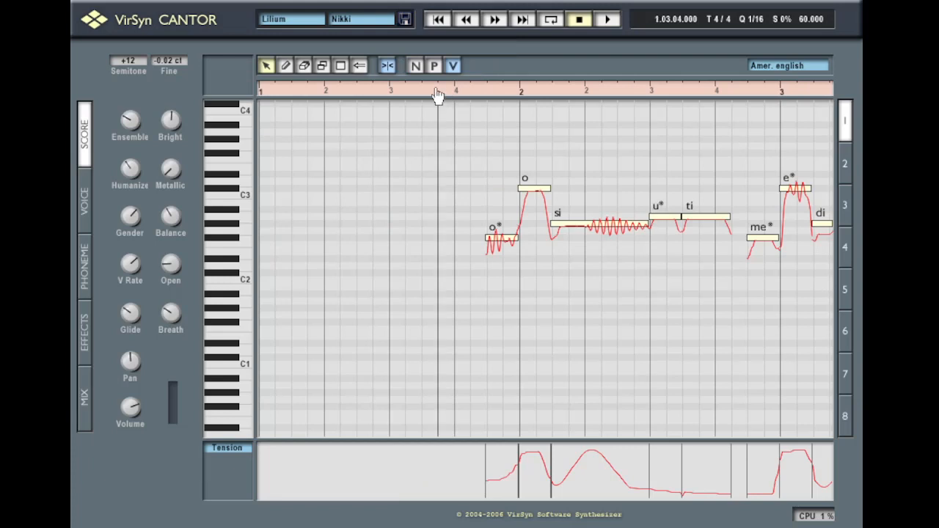
key(space)
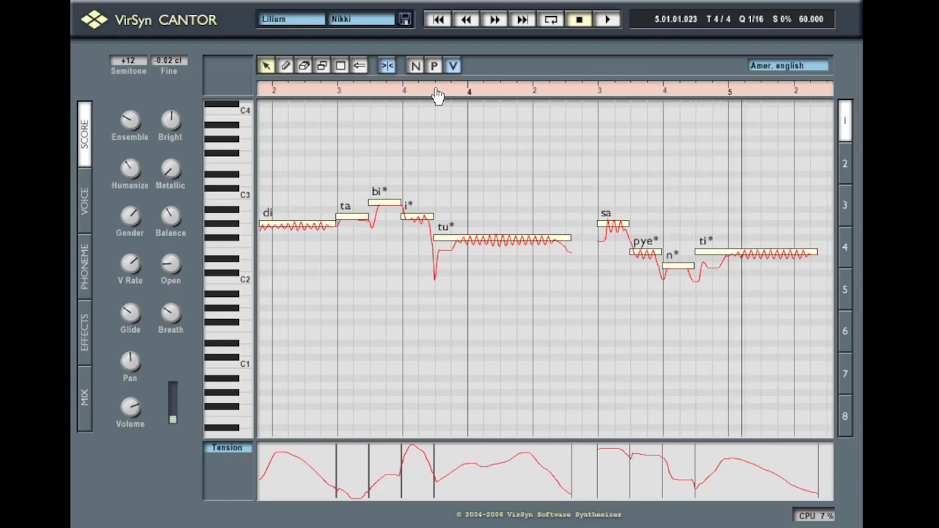
click(440, 21)
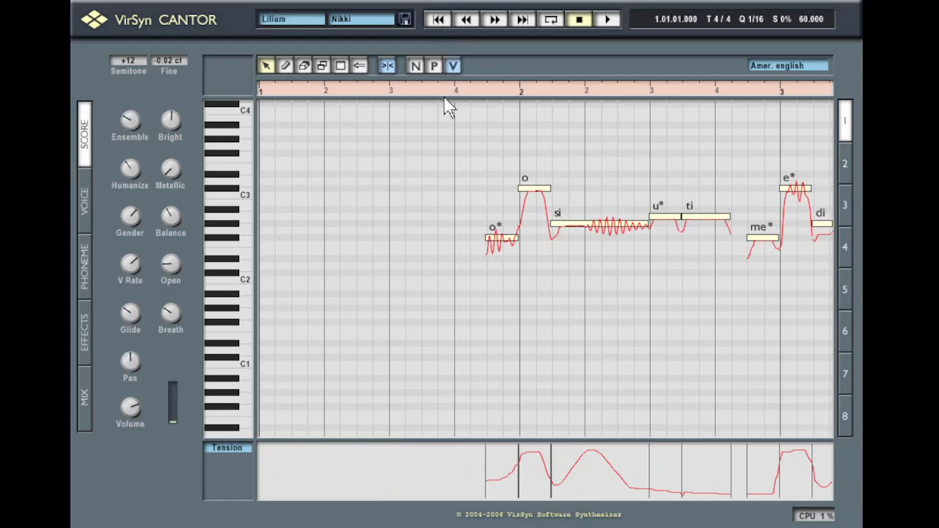
click(448, 88)
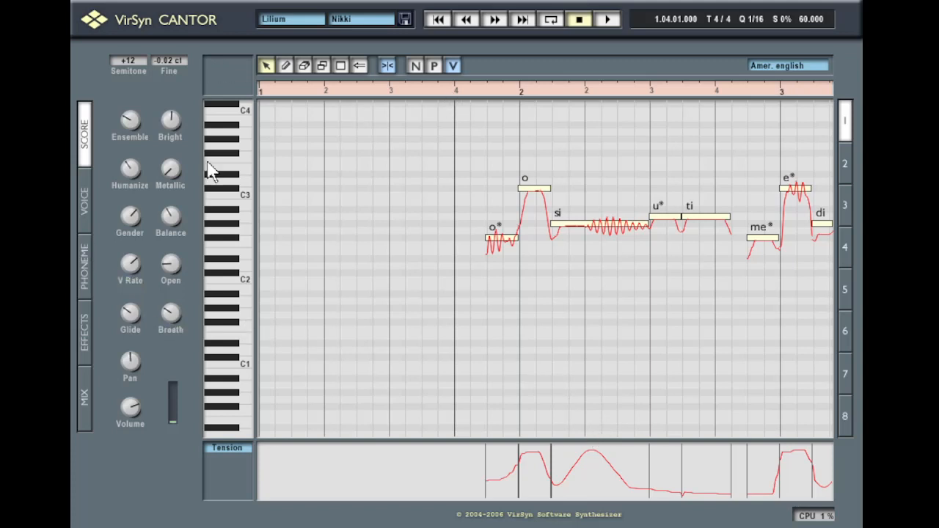
click(84, 220)
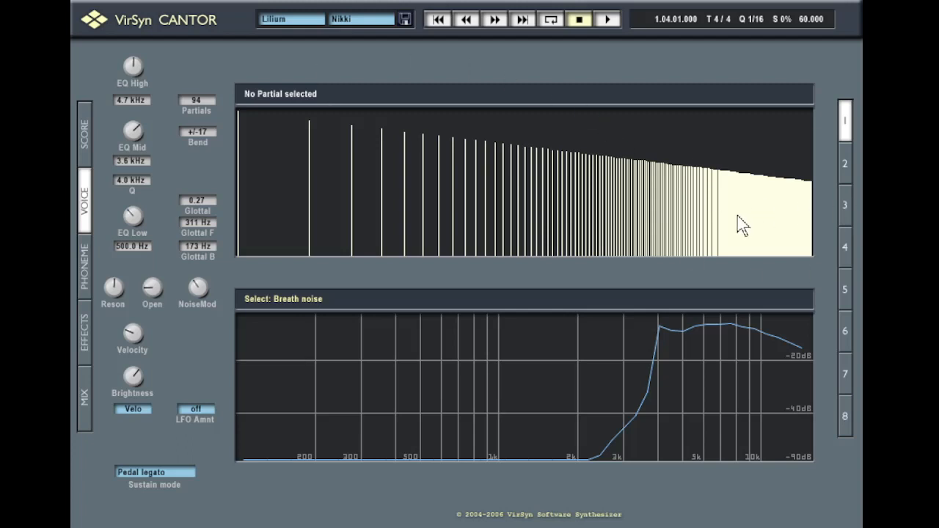
Lower the mid and upper partial levels of the Nikki voice, then return to the score
mouse_move(439, 176)
mouse_down()
mouse_move(477, 188)
mouse_move(536, 171)
mouse_move(572, 199)
mouse_move(620, 187)
mouse_move(704, 203)
mouse_move(663, 185)
mouse_up()
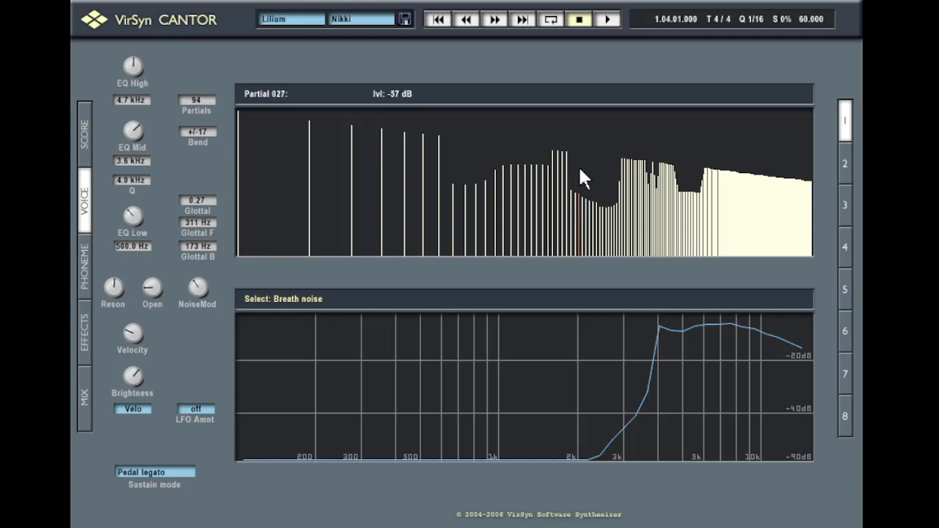
mouse_move(684, 204)
mouse_down()
mouse_move(797, 210)
mouse_move(820, 272)
mouse_up()
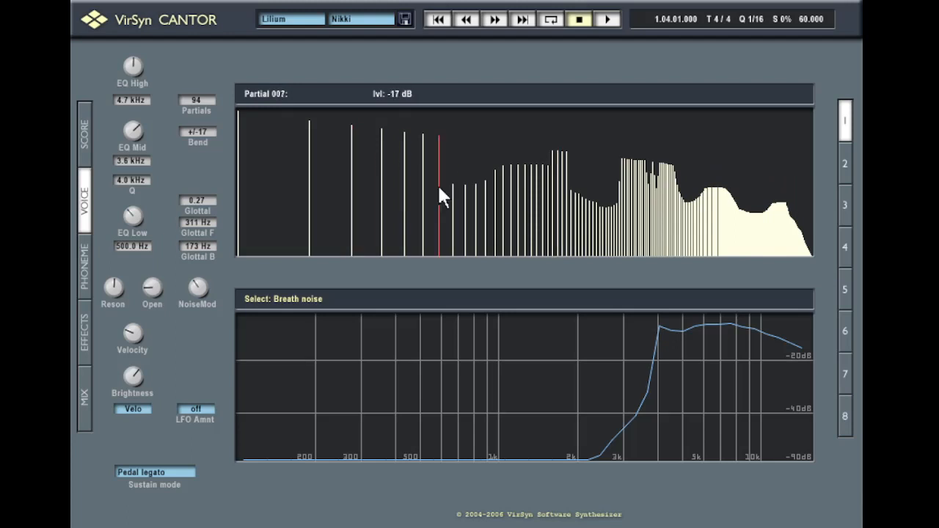
click(83, 134)
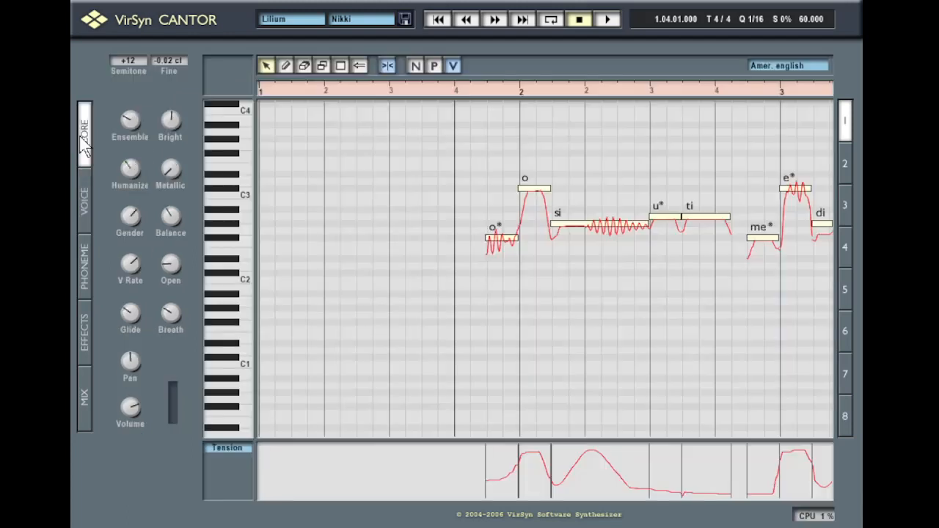
Raise all Nikki partials back to 0 dB and play the Lilium melody from bar 4
click(468, 93)
click(83, 212)
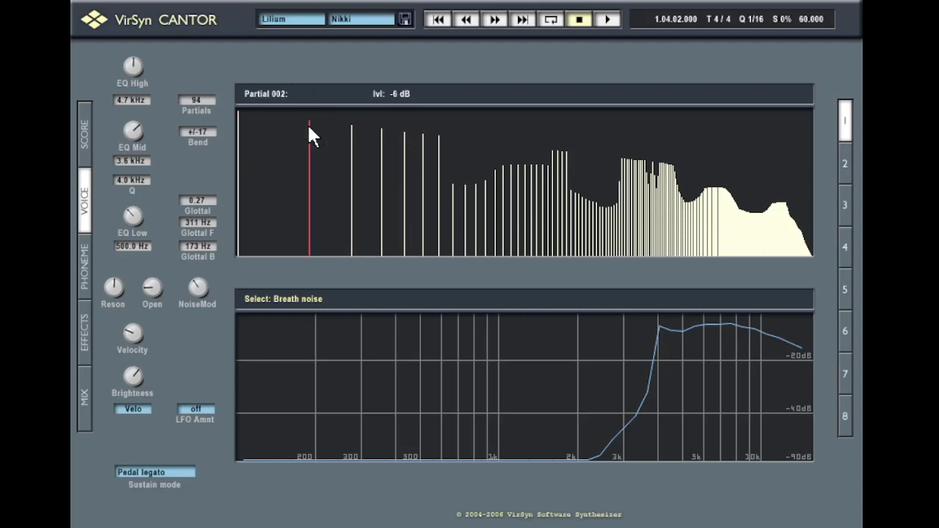
mouse_move(292, 124)
mouse_down()
mouse_move(404, 59)
mouse_move(730, 49)
mouse_move(821, 61)
mouse_up()
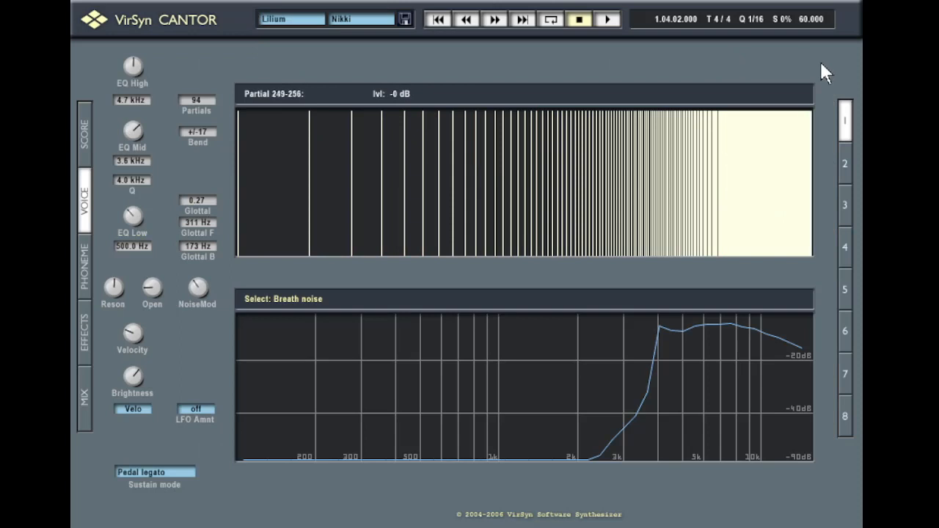
click(84, 136)
click(456, 92)
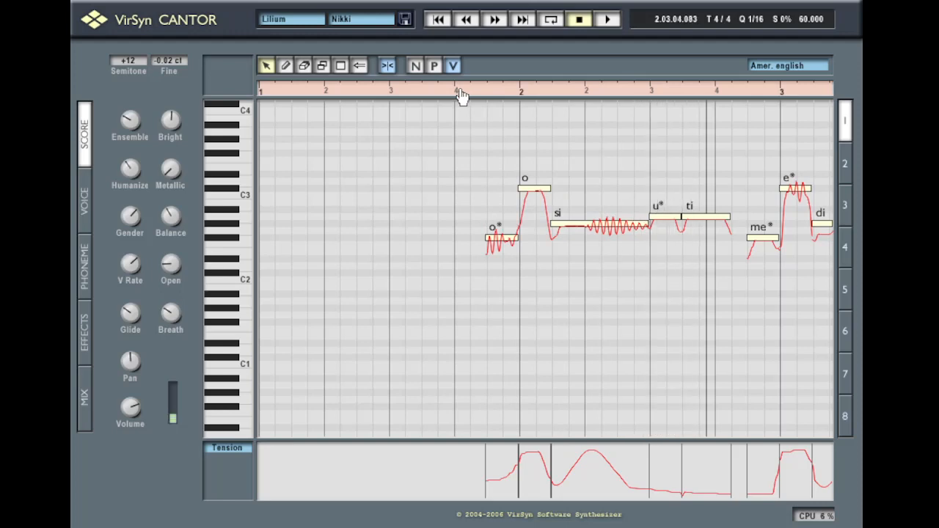
key(space)
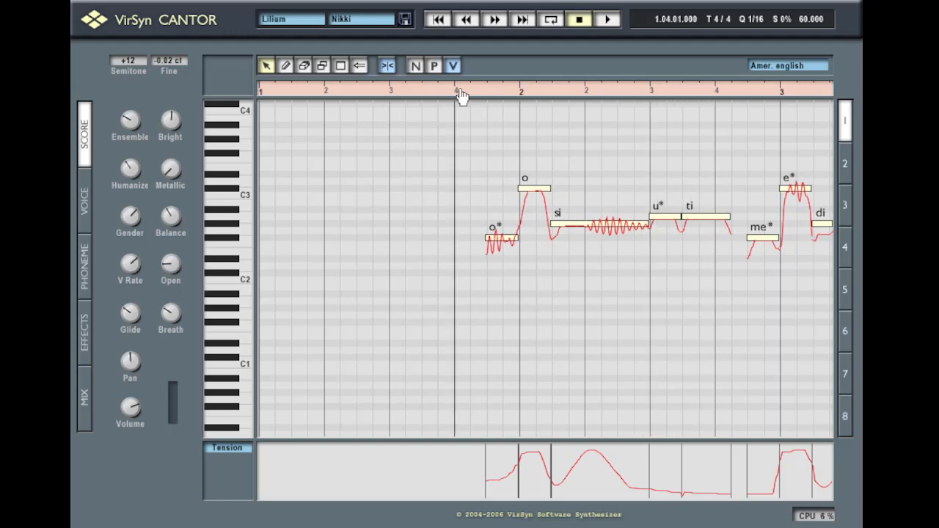
Set the voice's partial count to auto and play the melody again
click(84, 217)
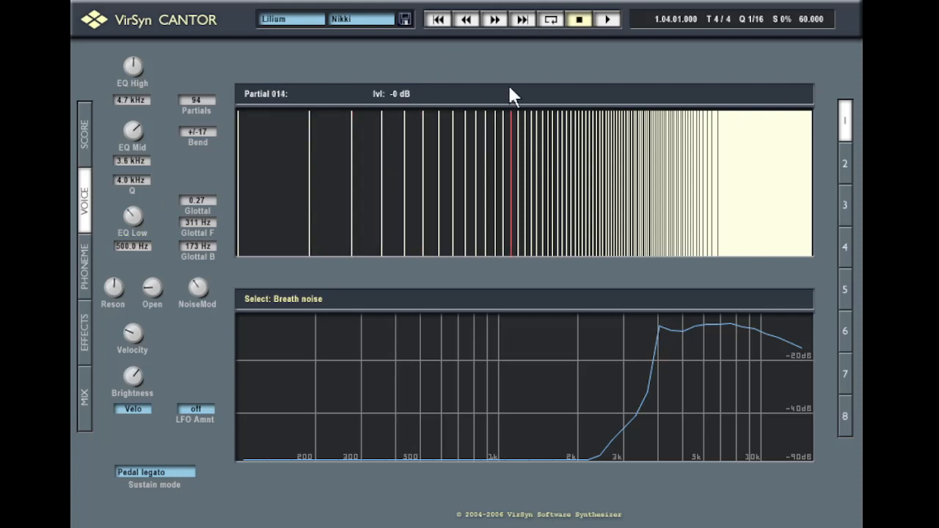
click(194, 100)
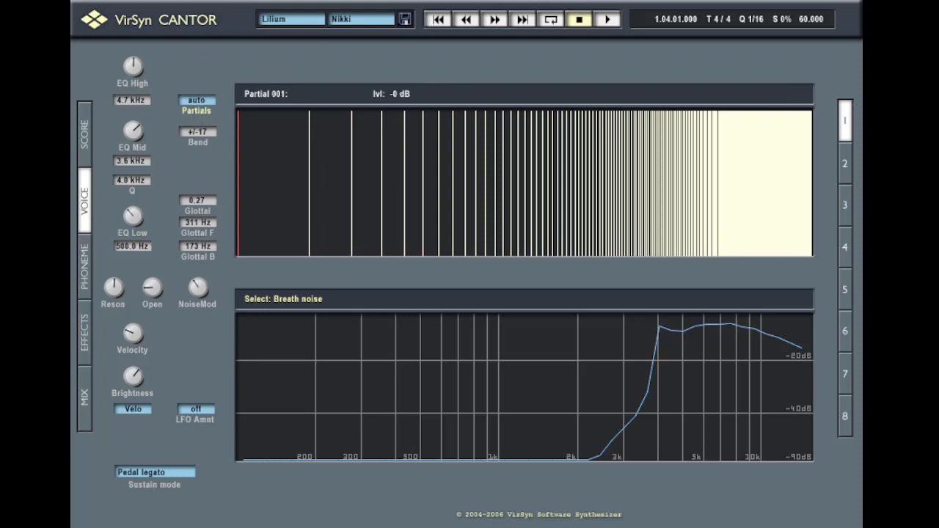
click(84, 134)
click(413, 63)
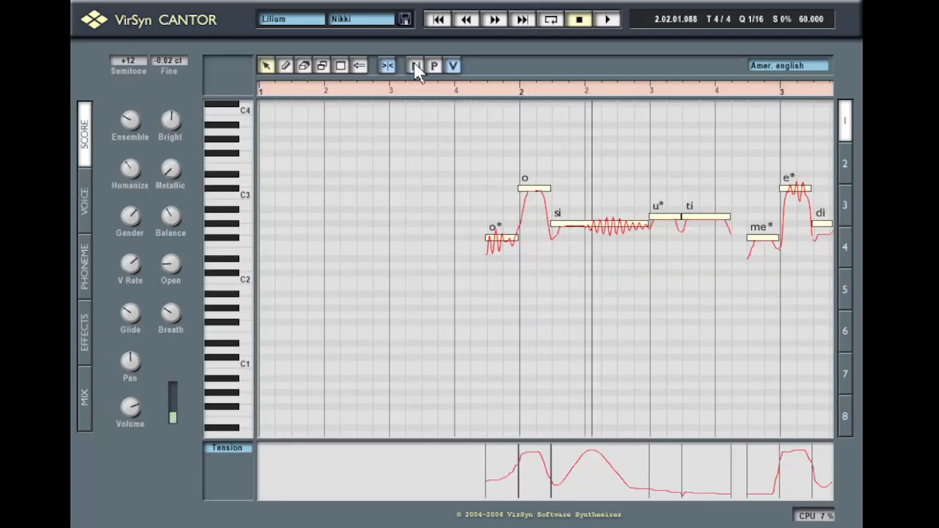
Stop playback, set the Nikki voice to 2 partials, and return to the voice editor
key(space)
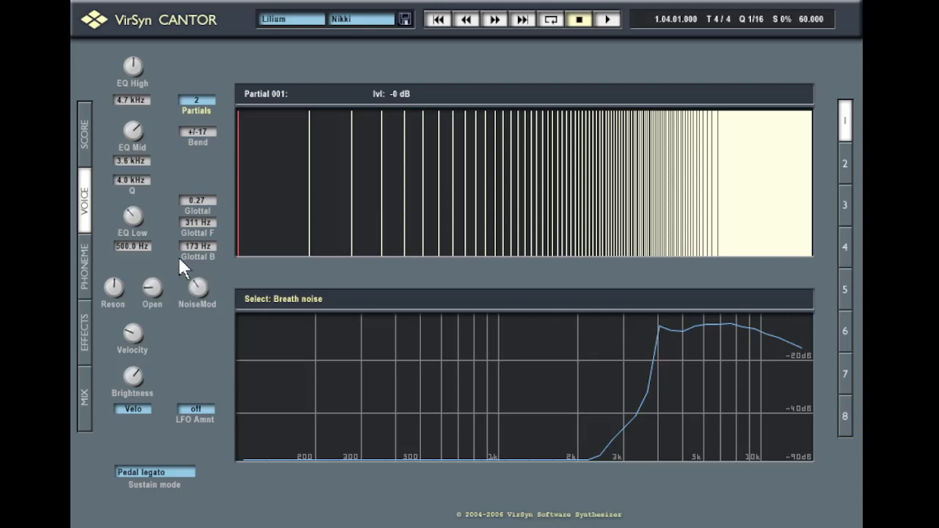
click(84, 126)
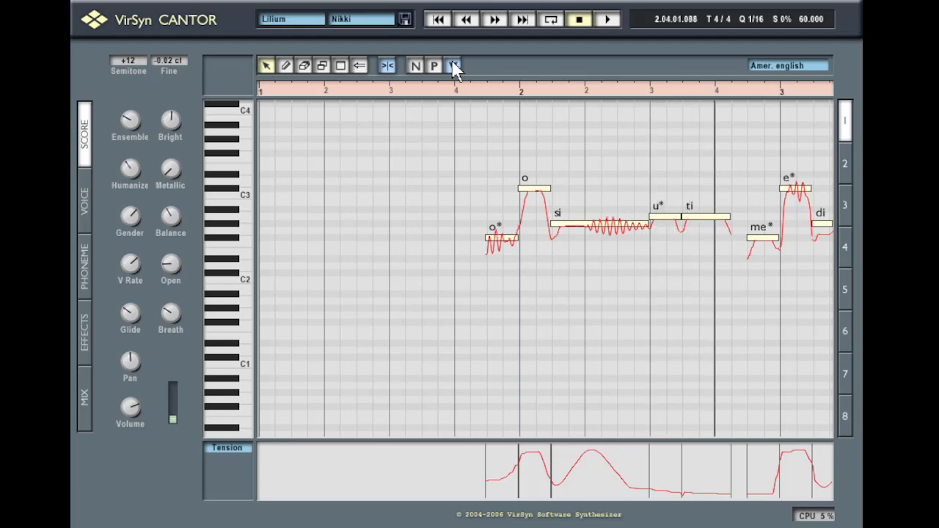
click(81, 230)
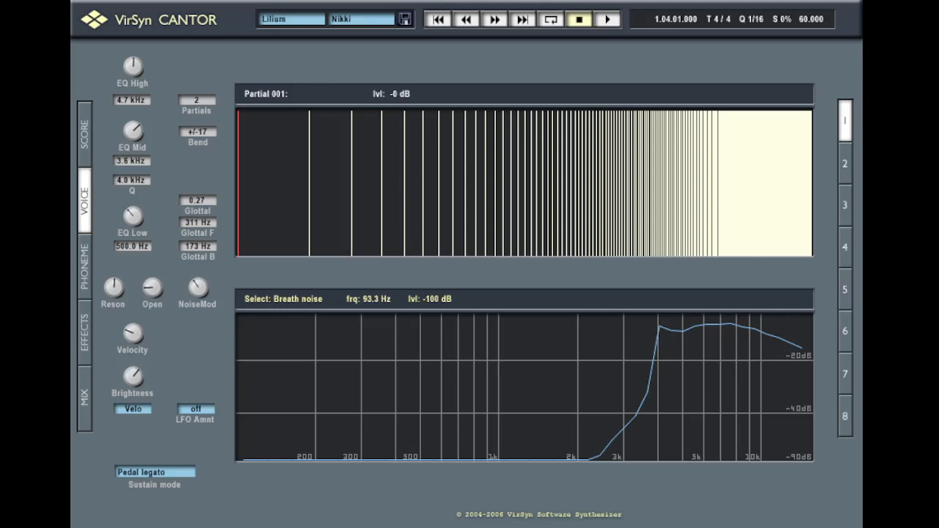
Redraw the Glottal filter curve with a deep notch near 64 Hz and a dip around 1 kHz
click(304, 299)
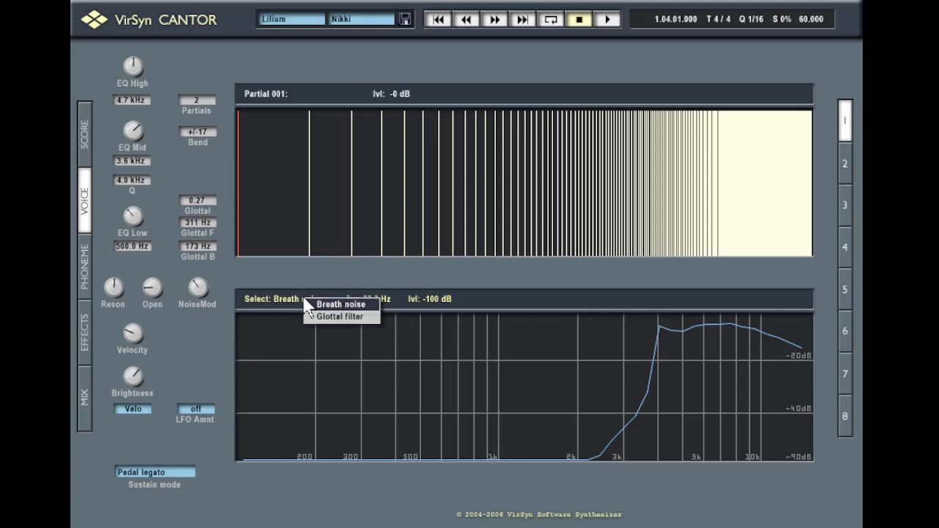
click(323, 316)
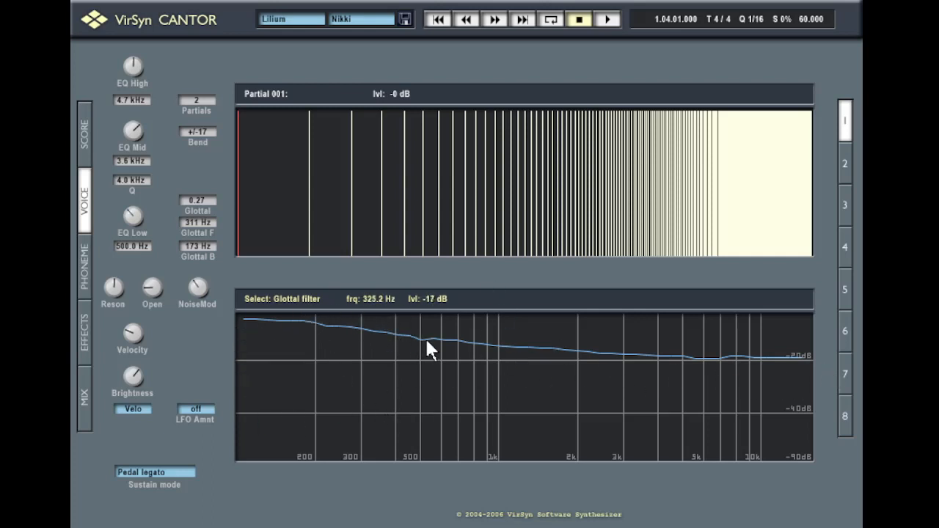
mouse_move(425, 339)
mouse_down()
mouse_move(377, 341)
mouse_move(268, 458)
mouse_move(238, 448)
mouse_up()
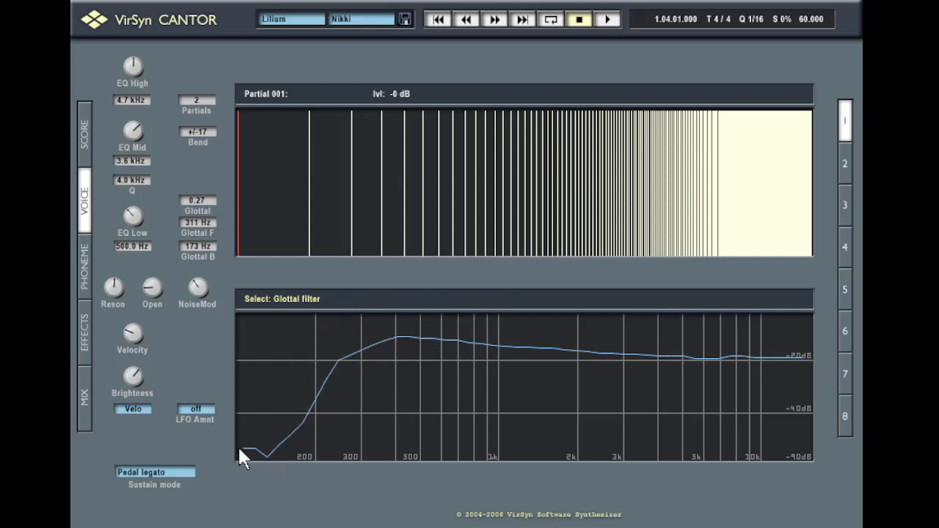
mouse_move(454, 339)
mouse_down()
mouse_move(514, 375)
mouse_move(627, 388)
mouse_move(640, 411)
mouse_move(605, 371)
mouse_move(705, 401)
mouse_move(802, 398)
mouse_up()
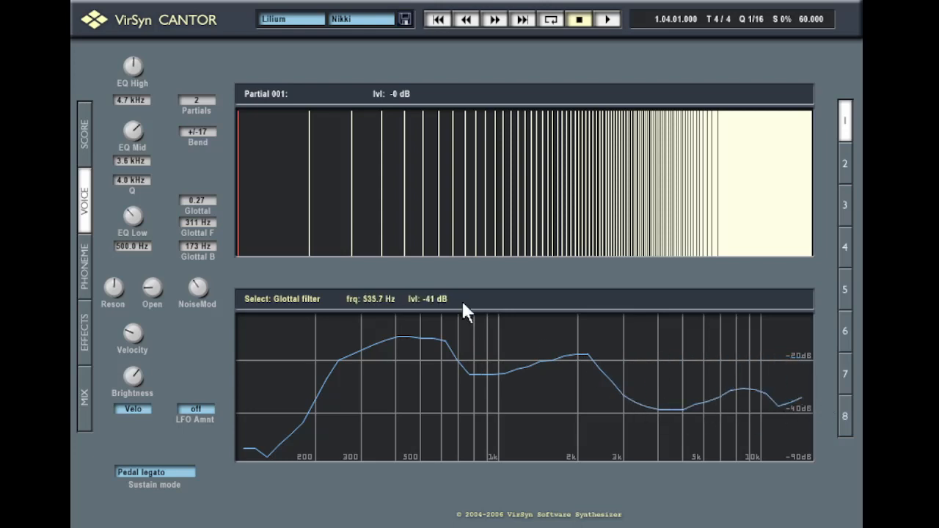
click(87, 150)
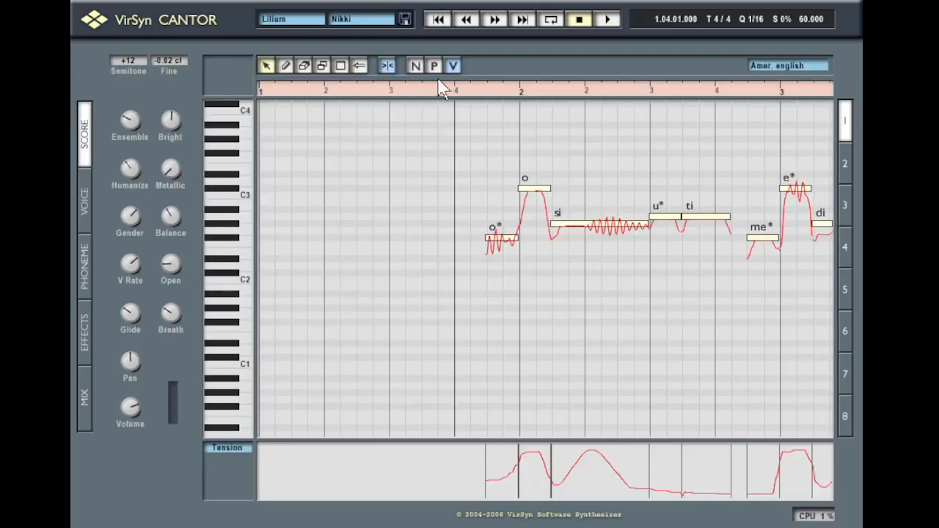
Play and stop the phrase, check the effects, and reset playback to bar 1 beat 4
key(space)
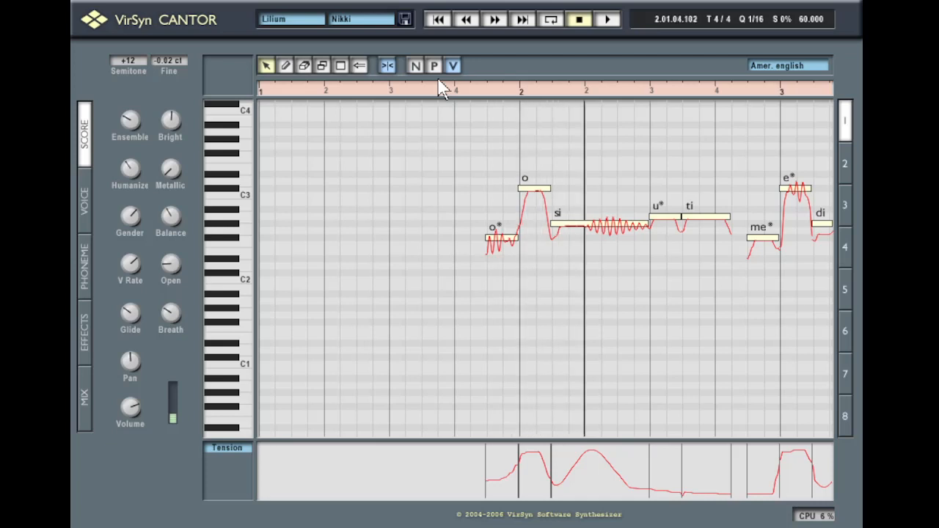
key(space)
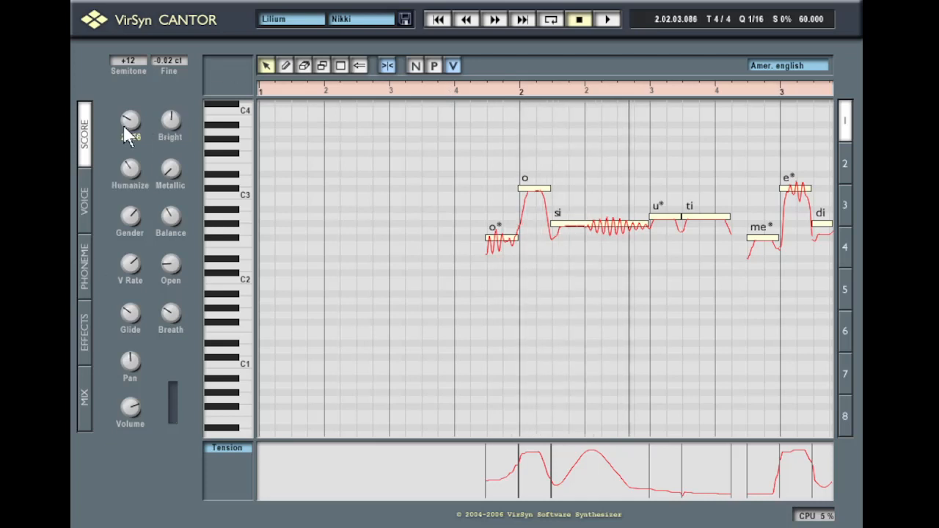
click(84, 345)
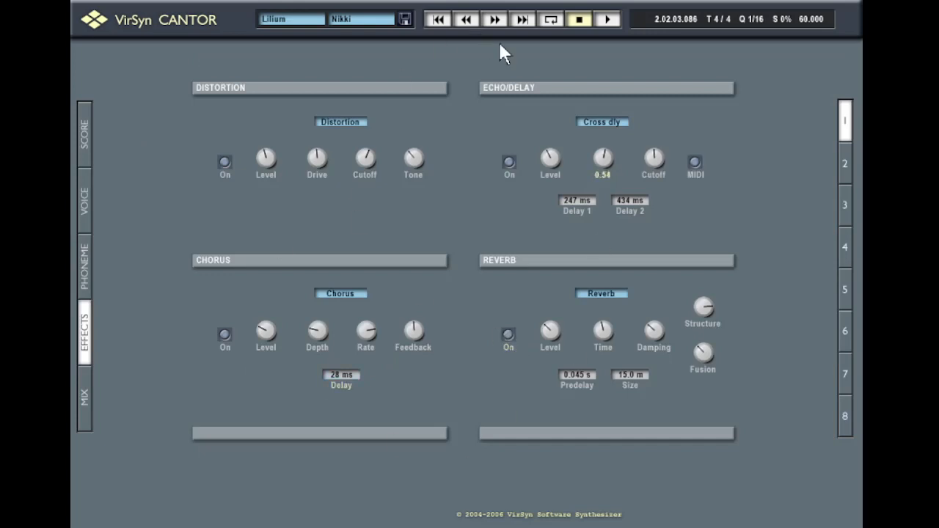
click(86, 163)
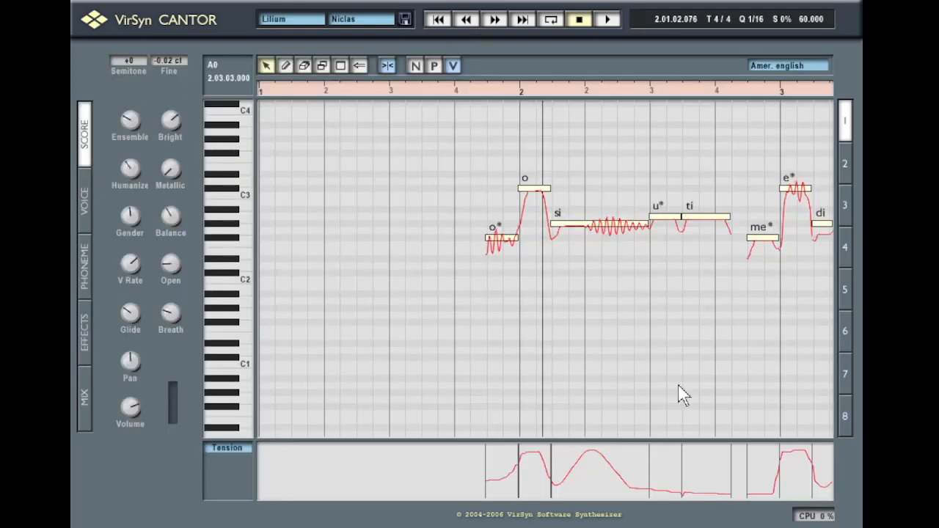
click(454, 96)
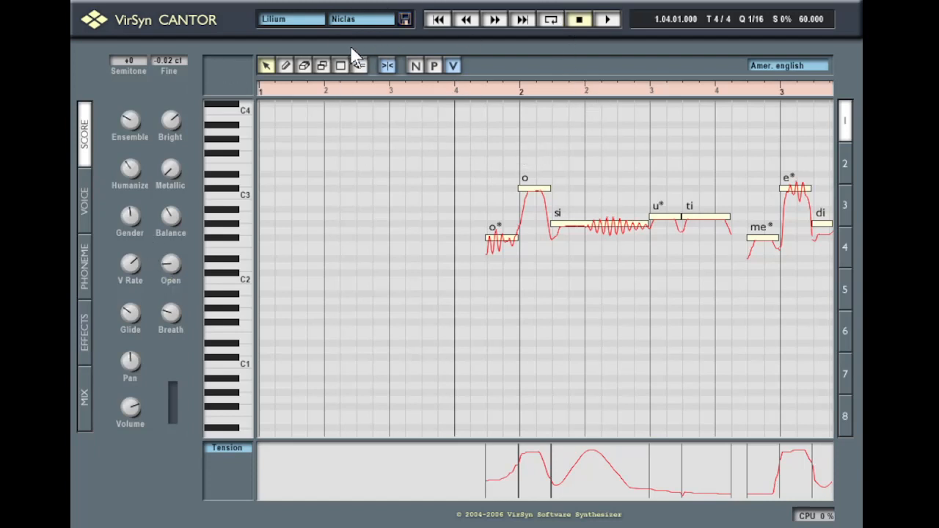
click(85, 202)
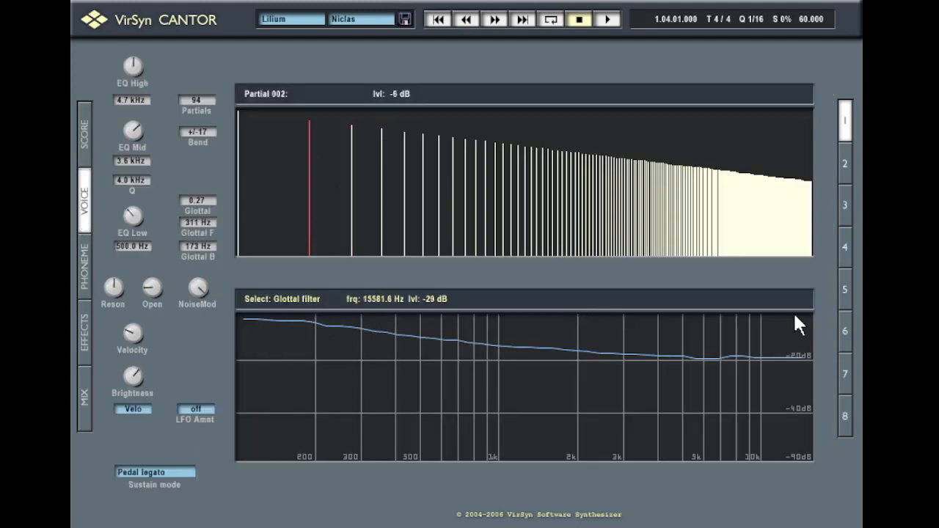
Redraw the glottal filter with a dip near 450 Hz and play the phrase
mouse_move(386, 396)
mouse_down()
mouse_move(476, 363)
mouse_move(558, 311)
mouse_move(656, 345)
mouse_move(748, 419)
mouse_up()
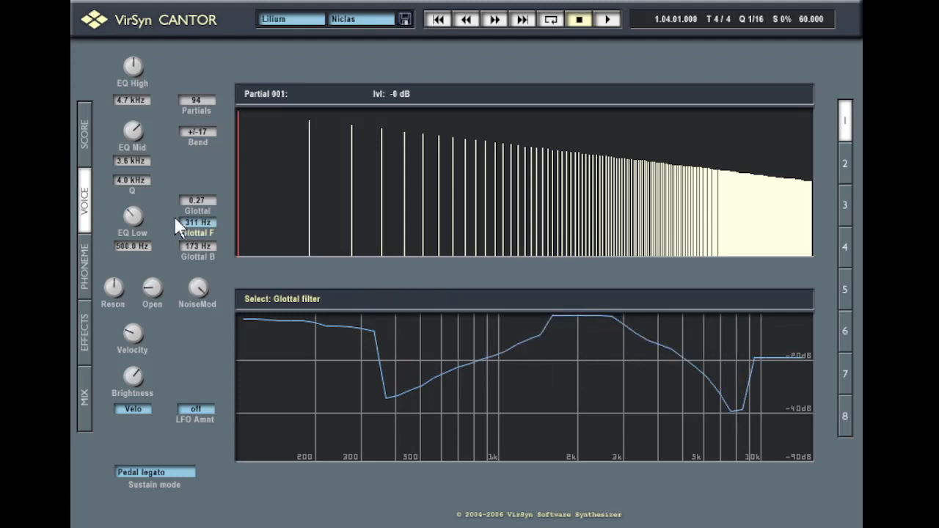
click(84, 136)
key(space)
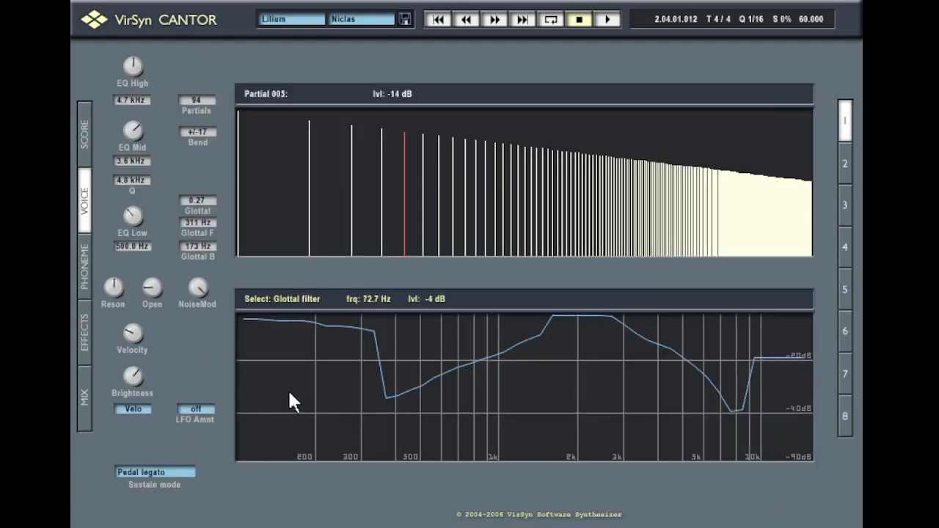
Cut the glottal filter below about 3 kHz and play from bar 1 beat 3
mouse_move(247, 413)
mouse_down()
mouse_move(249, 438)
mouse_move(623, 498)
mouse_move(797, 465)
mouse_up()
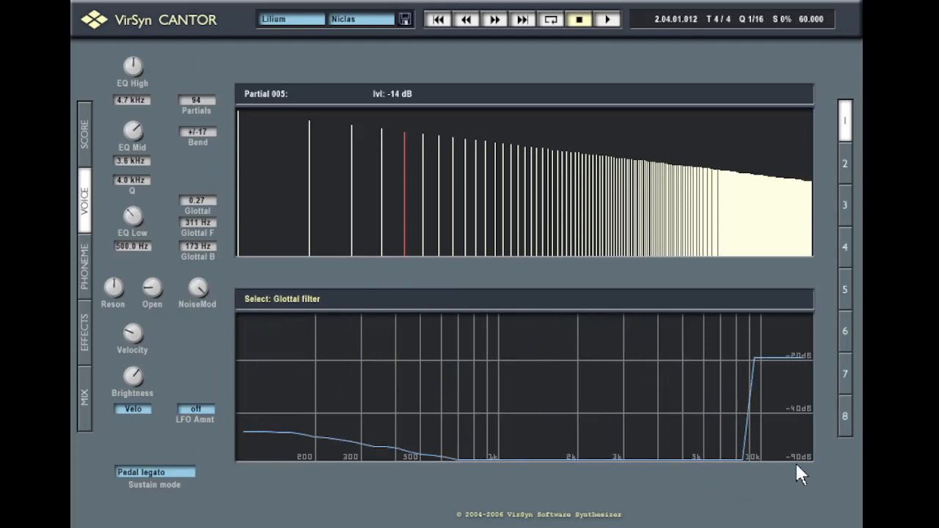
click(88, 120)
click(422, 90)
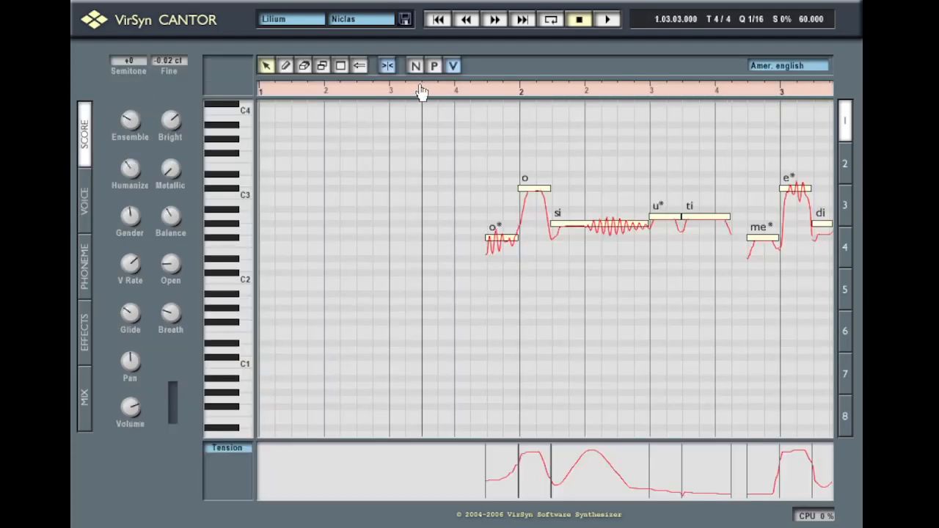
key(space)
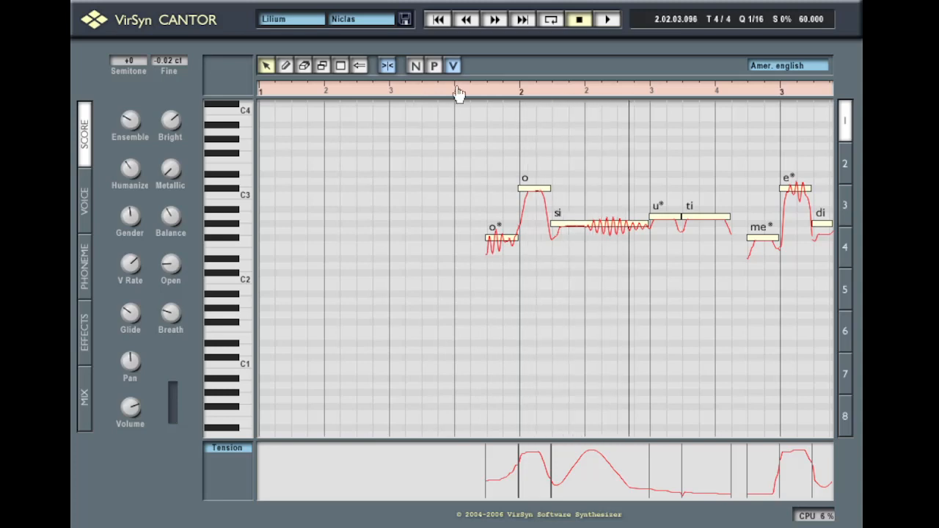
click(458, 93)
Draw a new glottal curve from 200 Hz to 5 kHz without the 5–10 kHz notch, then play it
click(84, 202)
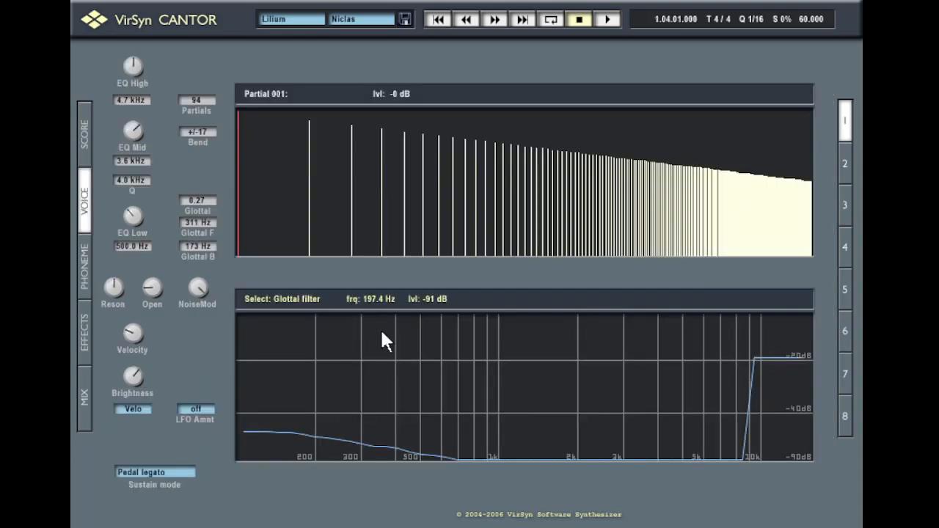
mouse_move(323, 357)
mouse_down()
mouse_move(440, 360)
mouse_move(598, 413)
mouse_move(708, 383)
mouse_up()
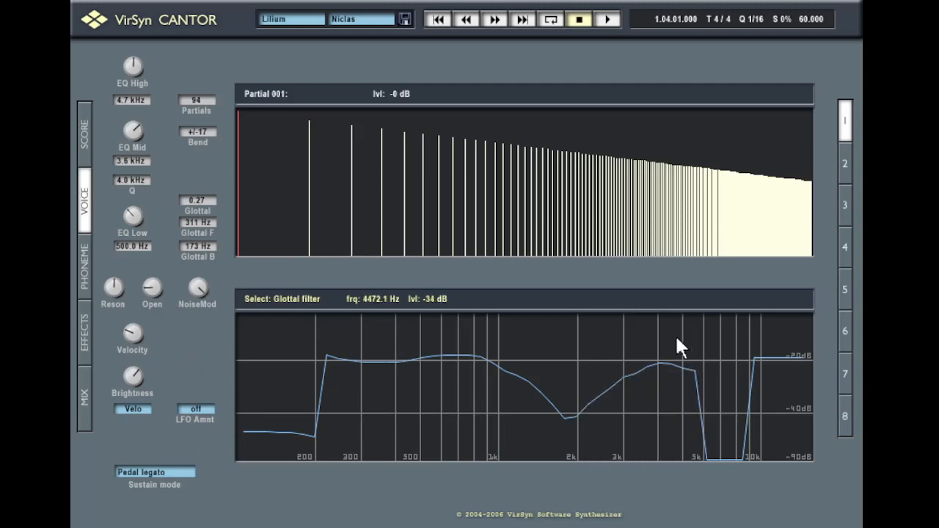
mouse_move(677, 339)
mouse_down()
mouse_move(689, 363)
mouse_move(775, 416)
mouse_up()
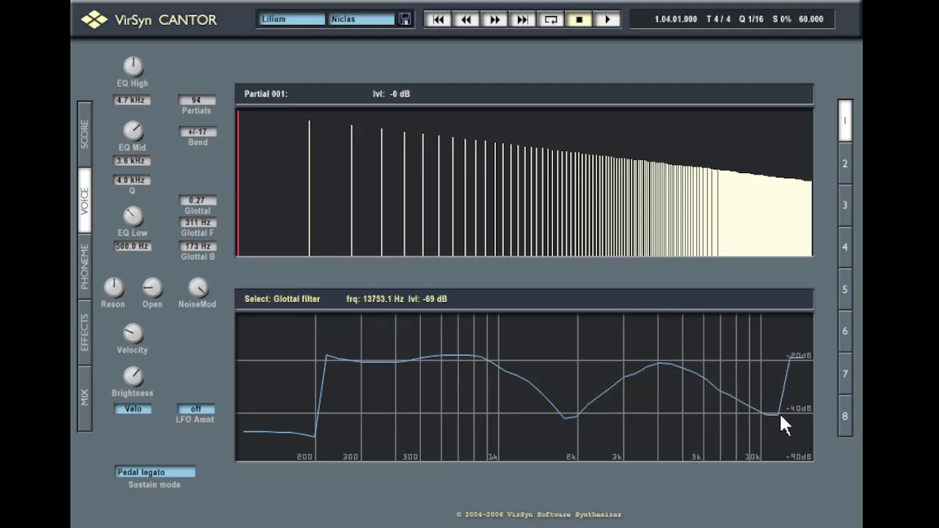
click(85, 138)
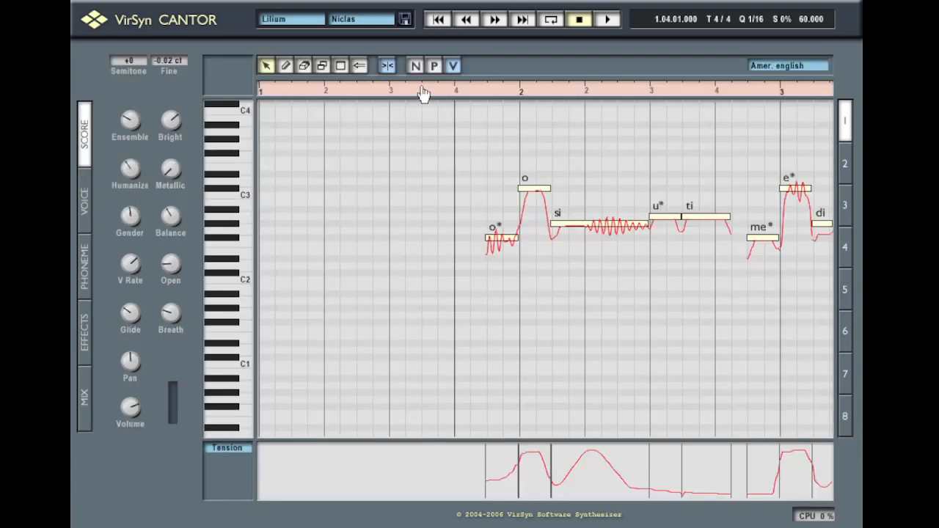
key(space)
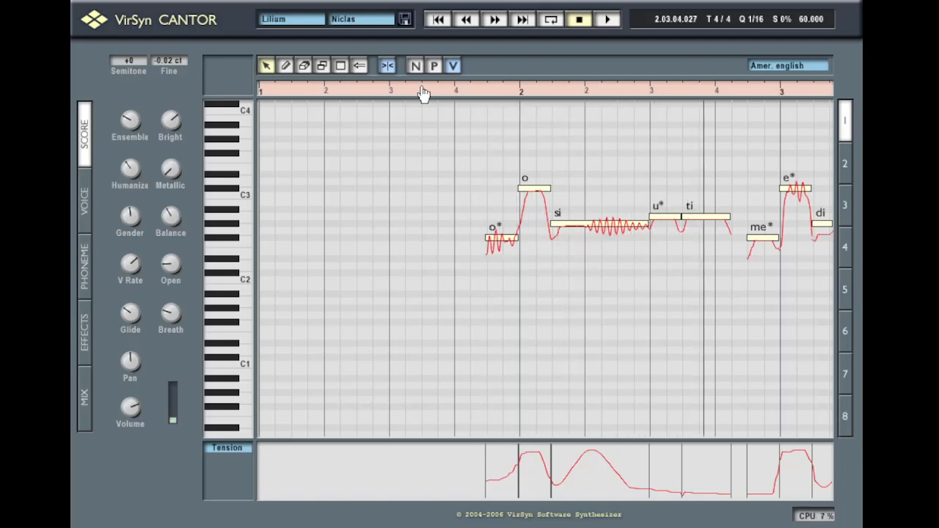
click(424, 91)
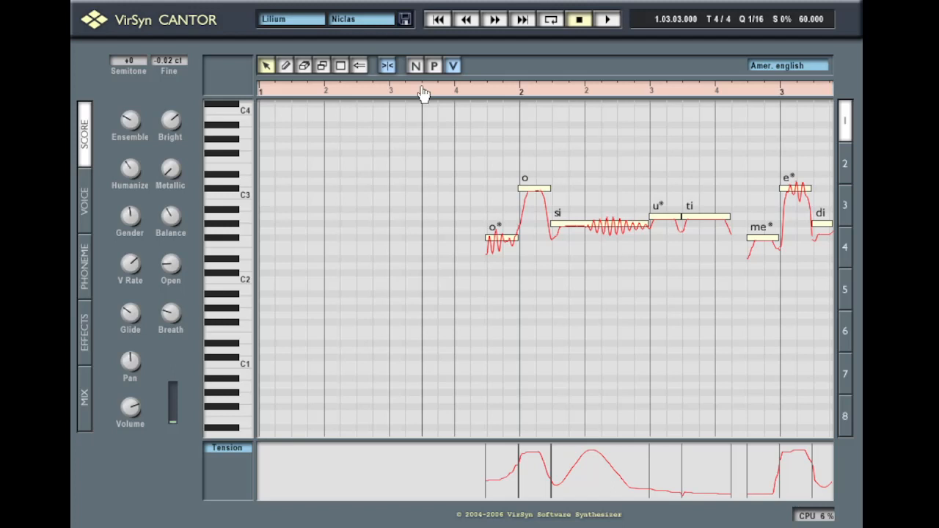
Raise the high EQ setting and boost the mid EQ gain to a positive level
click(88, 207)
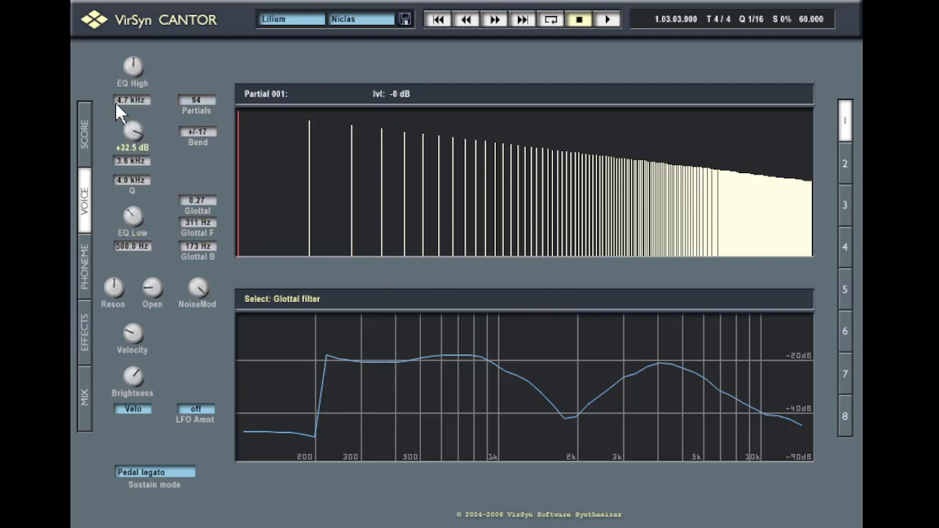
drag(132, 68, 123, 49)
drag(121, 201, 114, 195)
Play the phrase twice, returning the playback position to bar 1 beat 4 each time
click(85, 134)
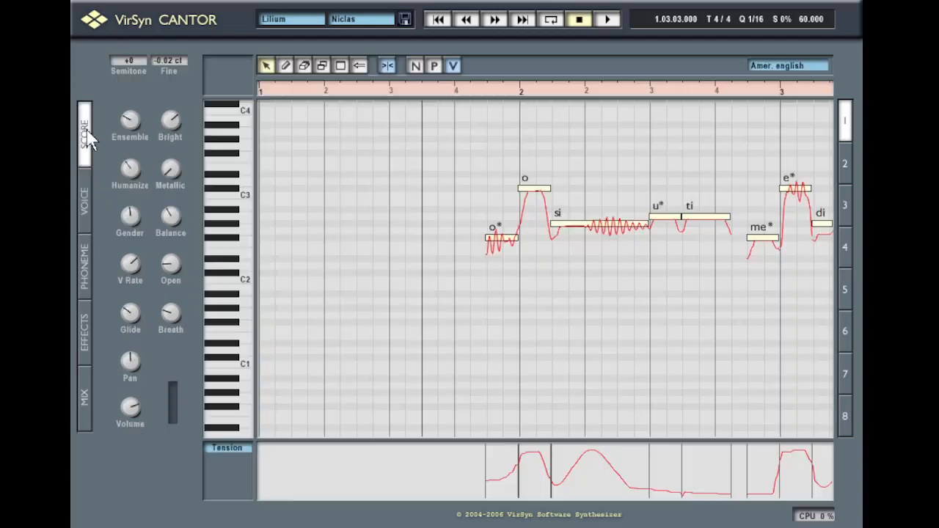
key(space)
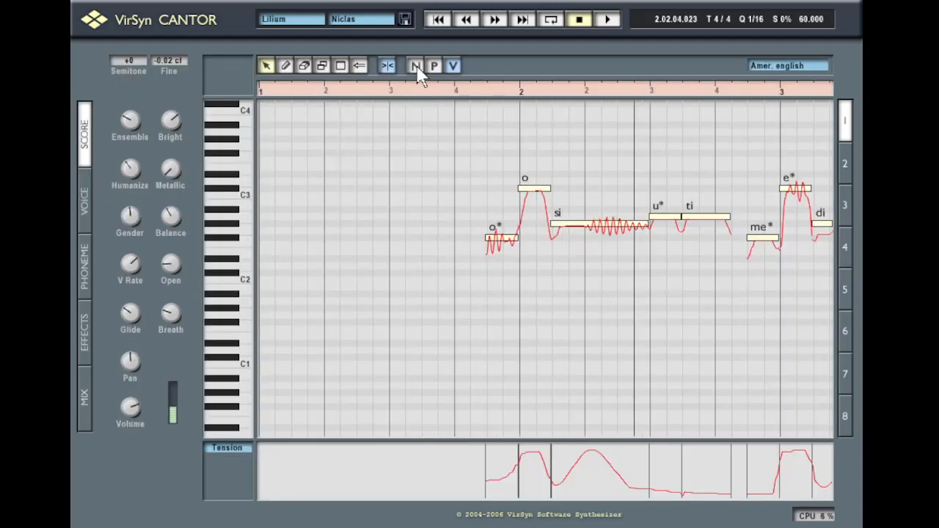
key(space)
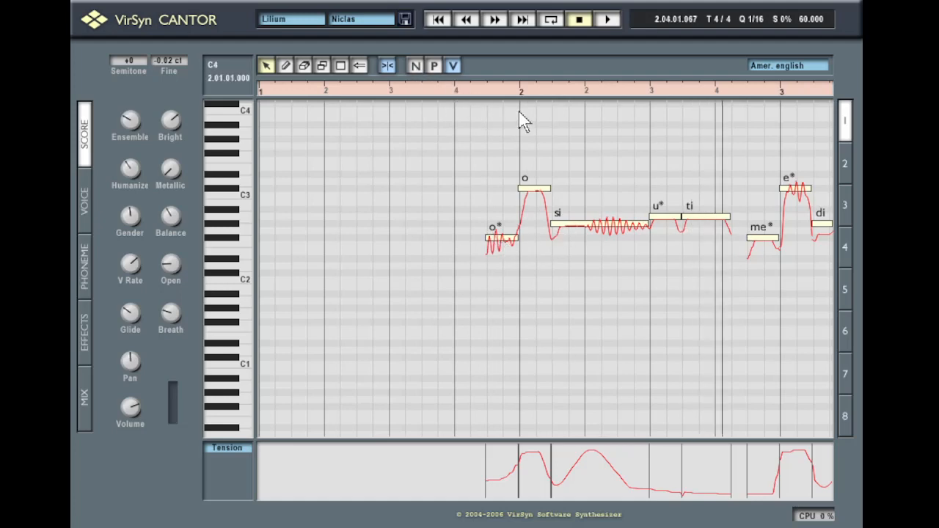
click(480, 94)
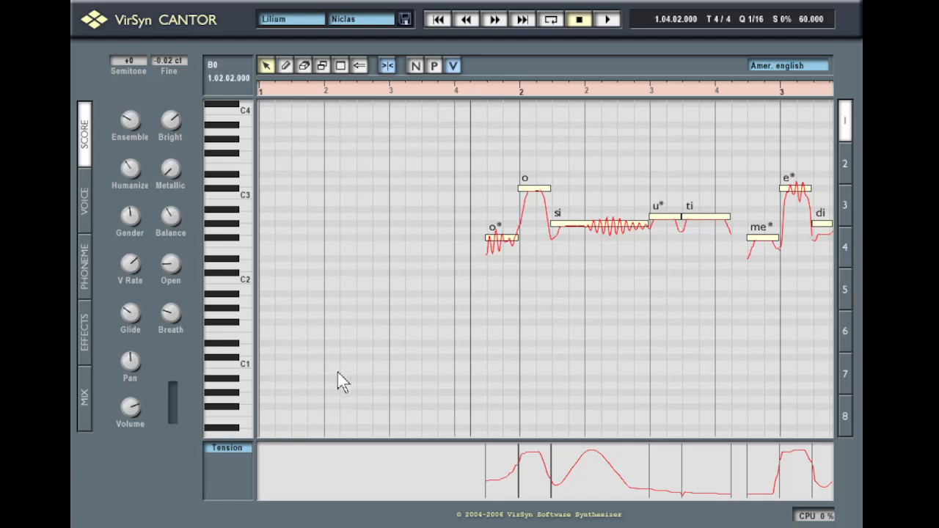
key(space)
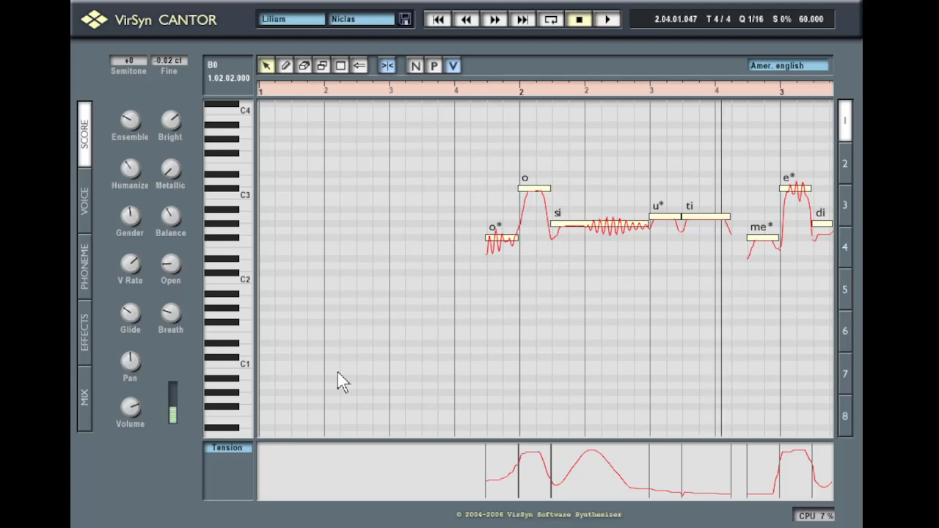
key(space)
click(459, 88)
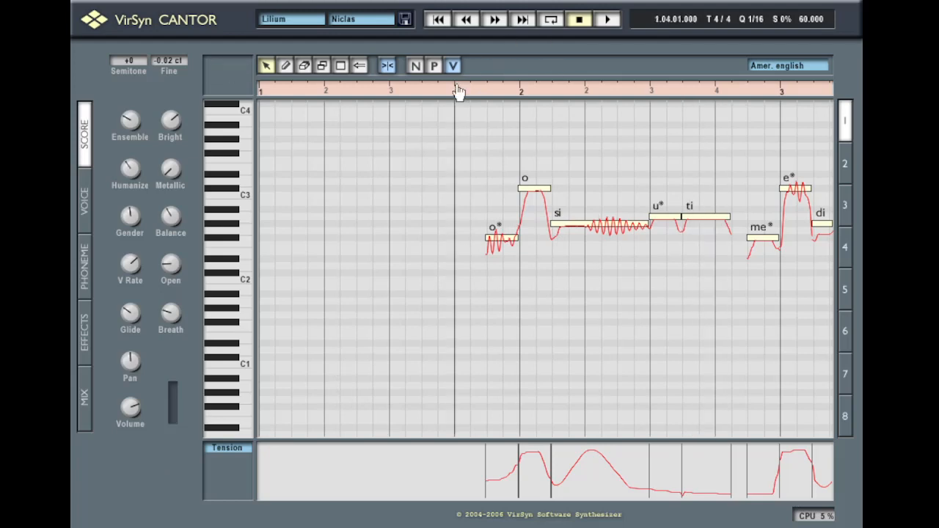
Turn voice resonance up to maximum, audition the phrase, and reset to bar 1 beat 4
click(81, 220)
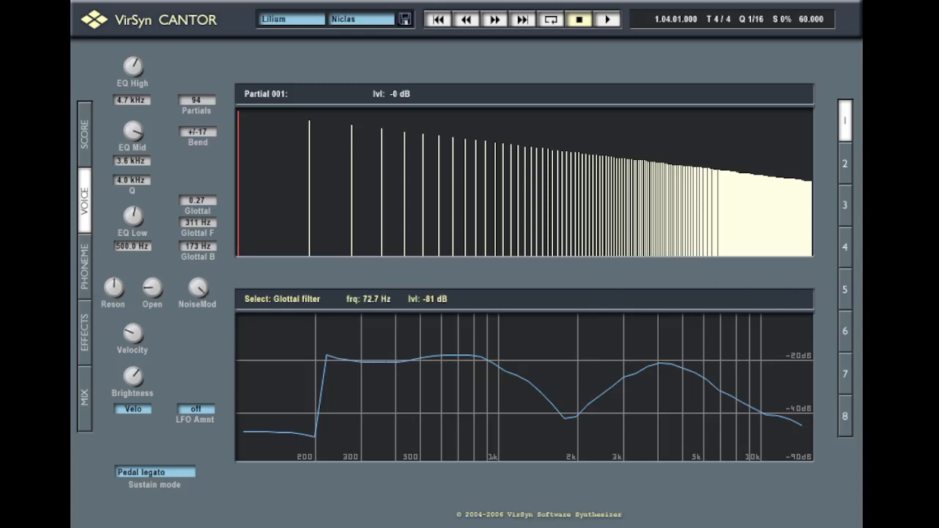
drag(111, 292, 137, 65)
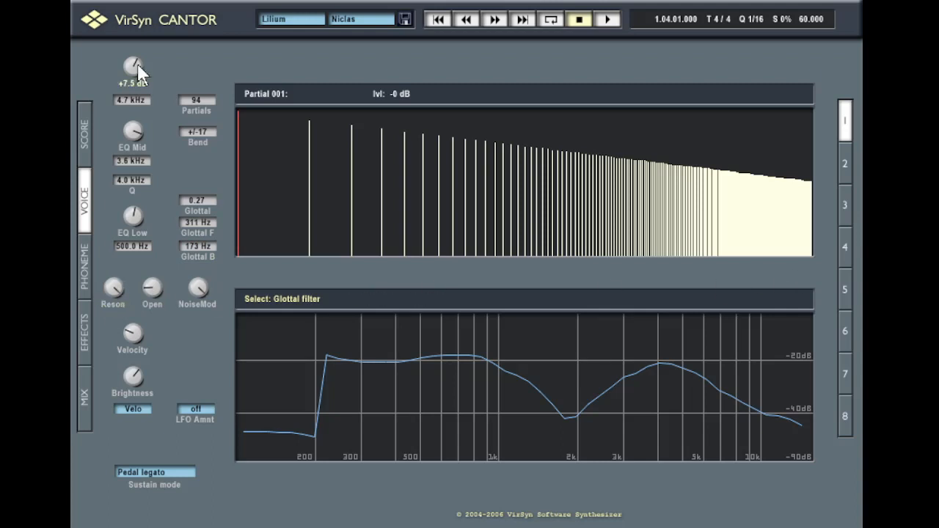
click(86, 126)
key(space)
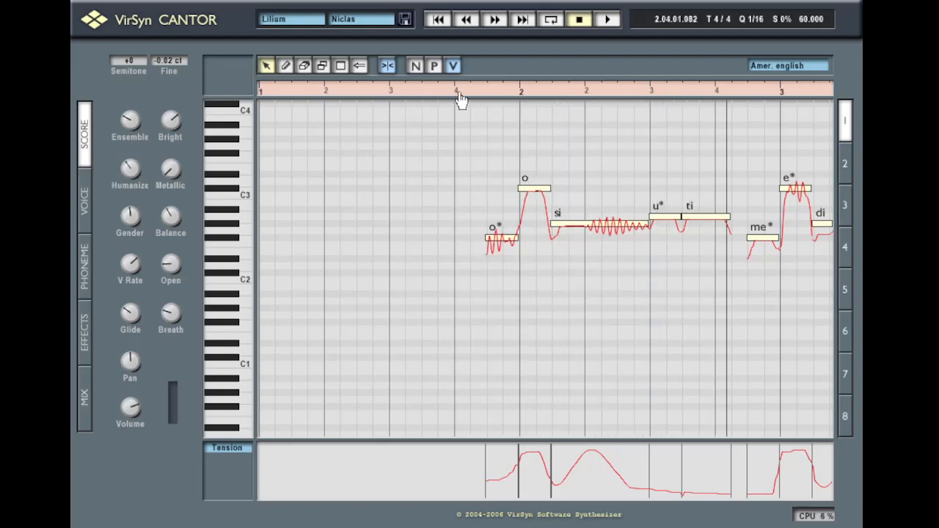
key(space)
click(85, 200)
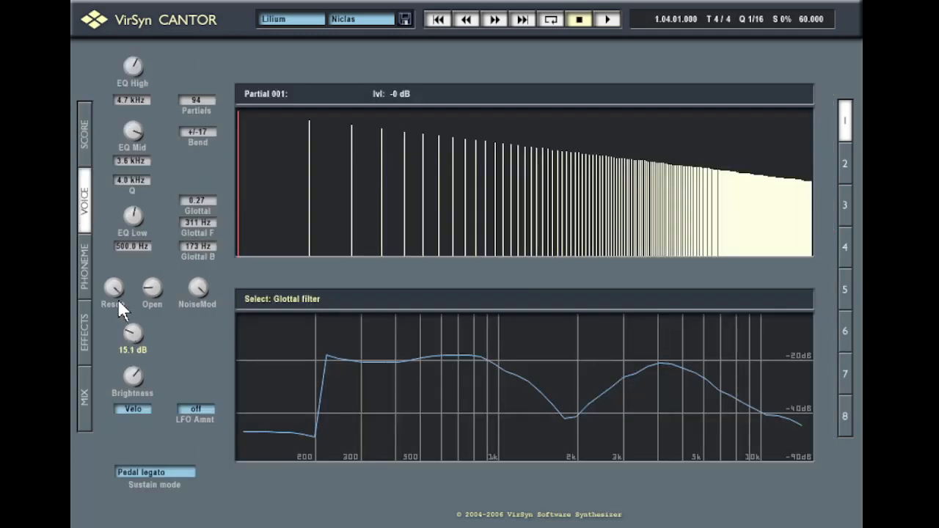
click(93, 137)
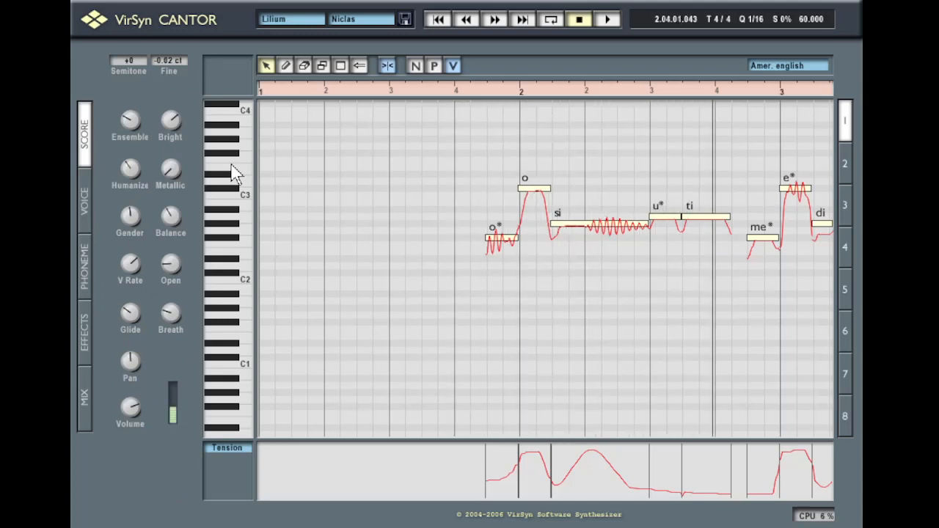
key(space)
click(460, 96)
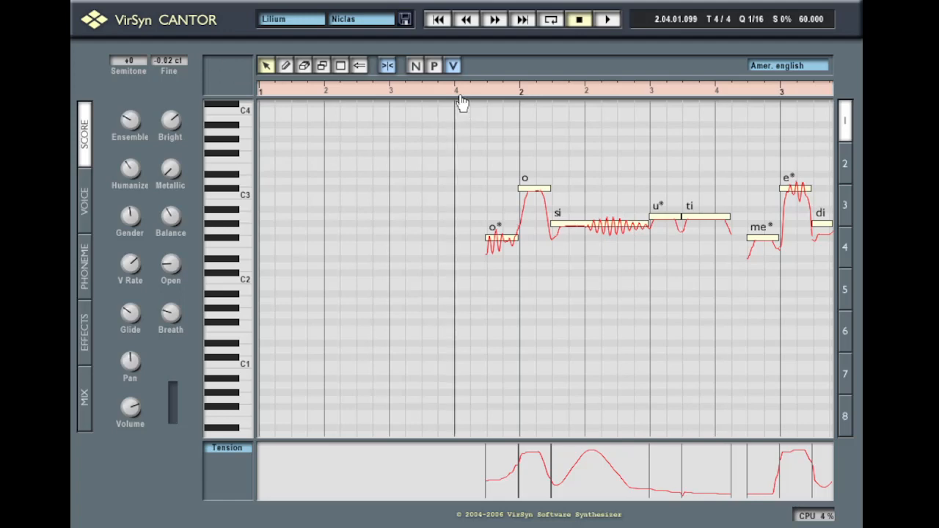
Raise the Open amount to about 38 percent
click(85, 221)
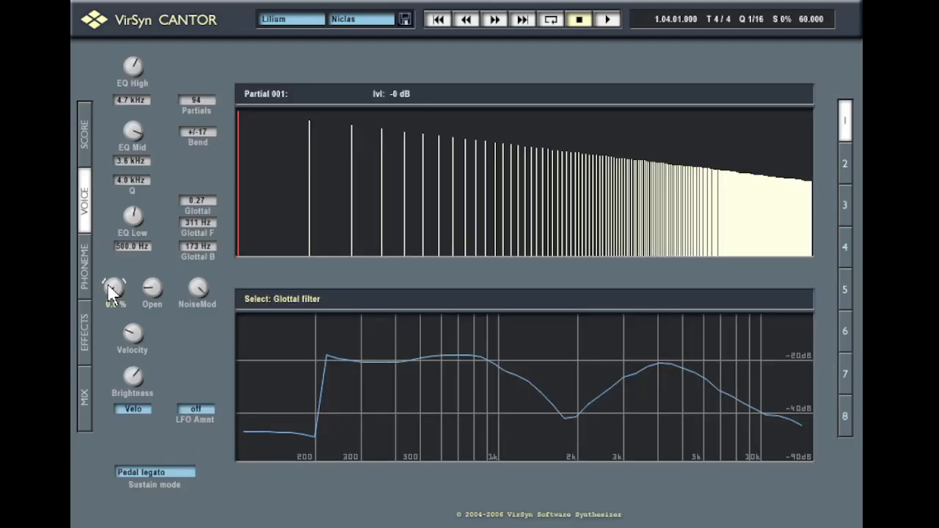
drag(78, 255, 98, 243)
mouse_move(106, 283)
mouse_down()
mouse_move(102, 266)
mouse_move(90, 283)
mouse_up()
click(85, 121)
Replay the phrase from the ruler, then rewind and set the position to bar 1 beat 4
click(84, 130)
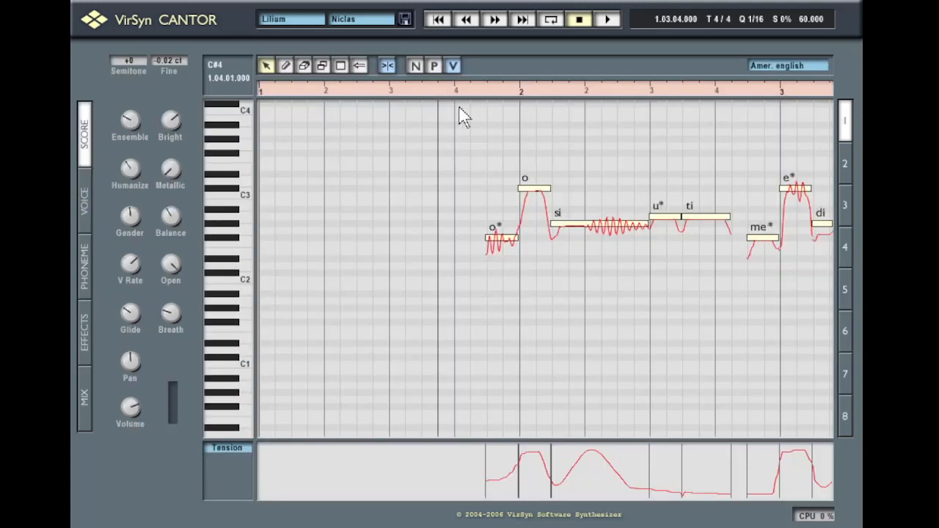
click(437, 90)
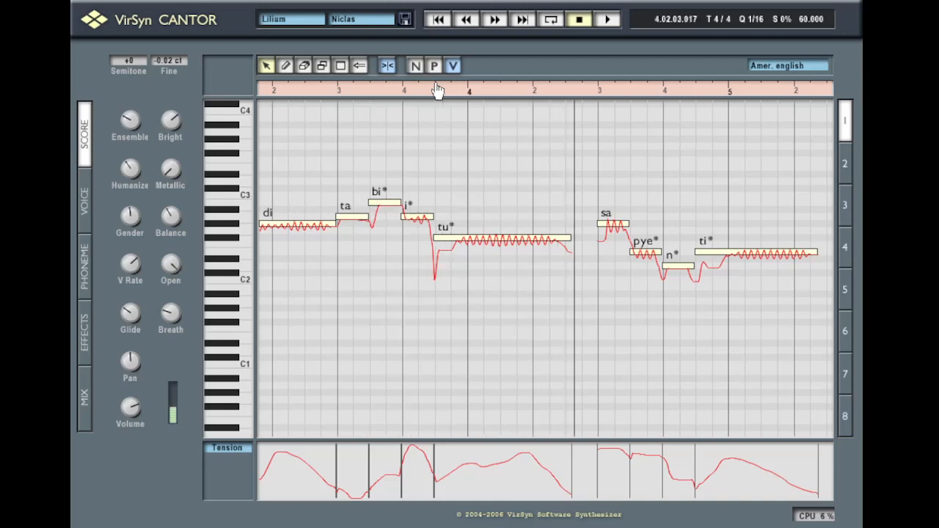
key(space)
click(465, 20)
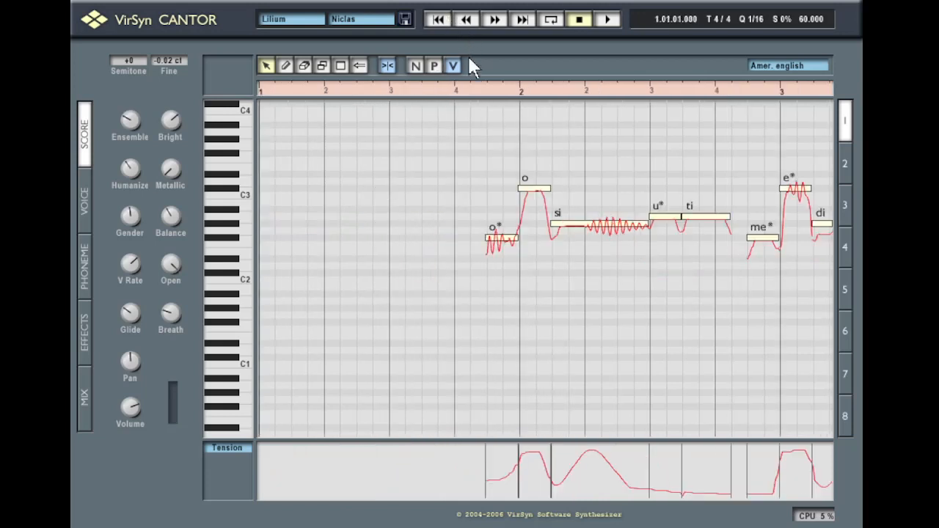
click(456, 90)
mouse_move(169, 218)
Stop playback and switch the lower controller lane from Tension to Open
click(91, 197)
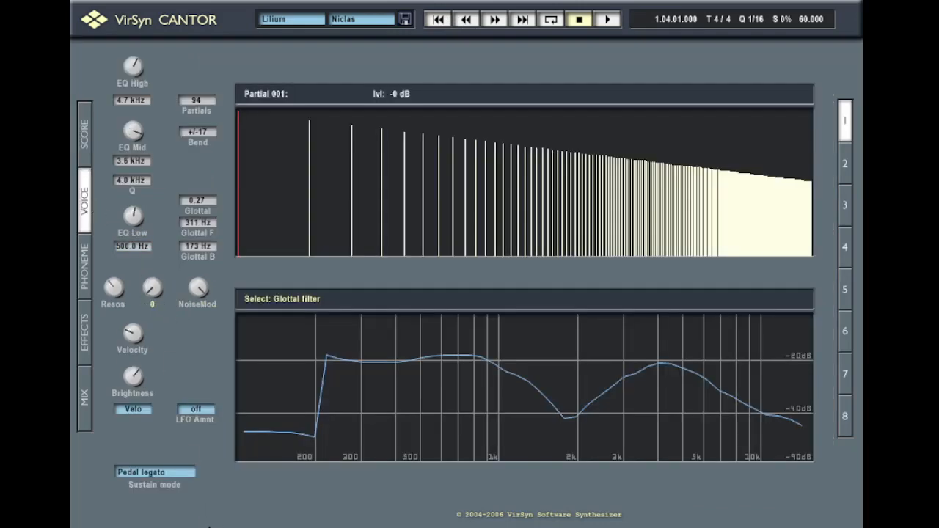
click(83, 136)
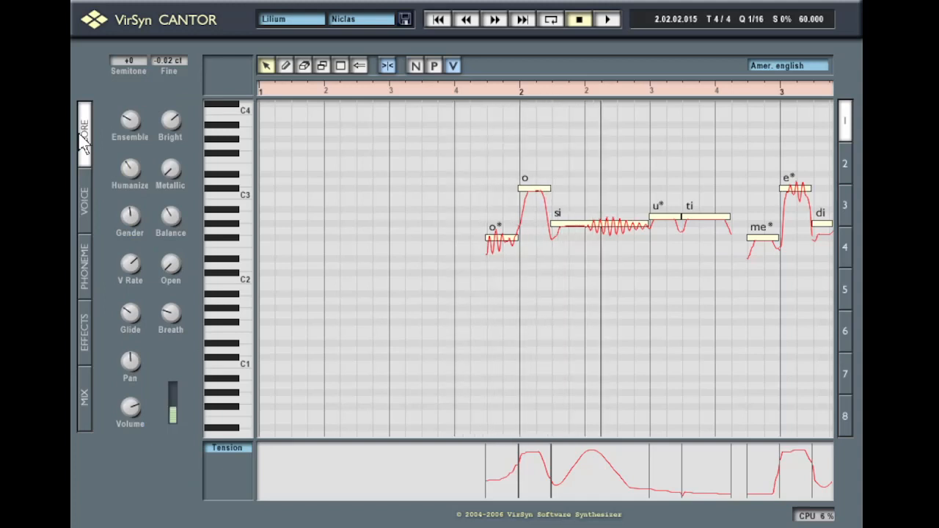
key(space)
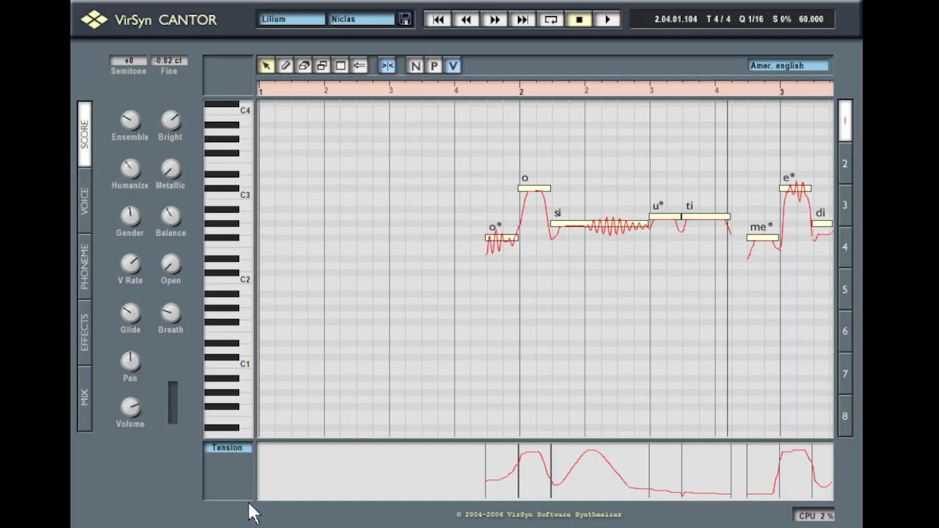
click(228, 448)
click(229, 464)
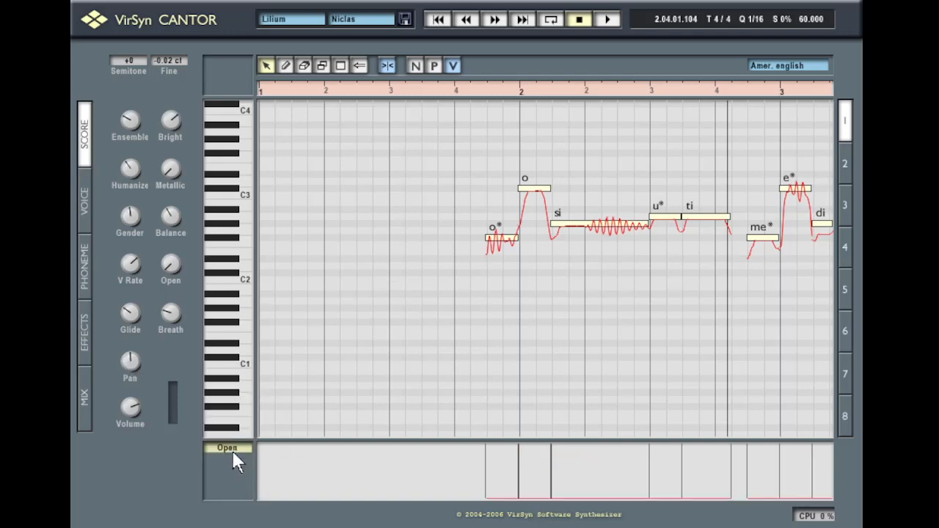
click(84, 199)
mouse_move(132, 334)
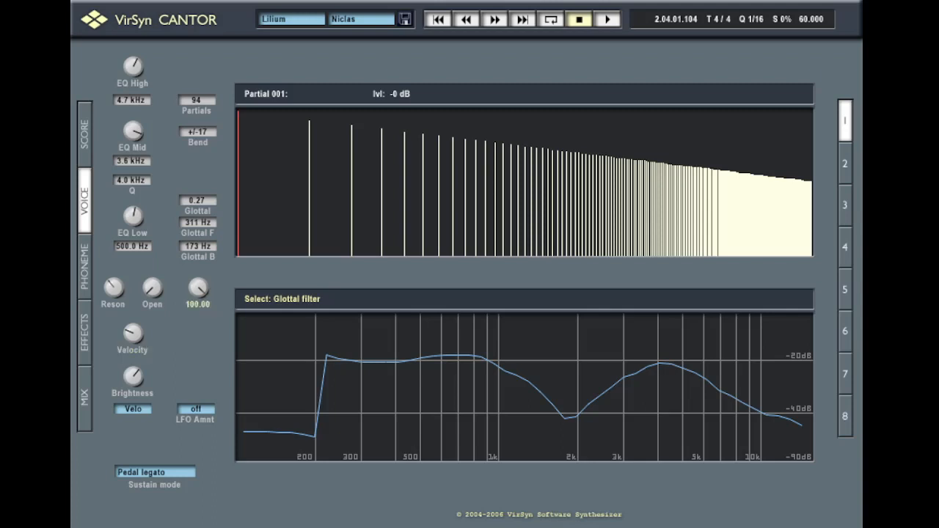
drag(130, 330, 142, 219)
click(85, 133)
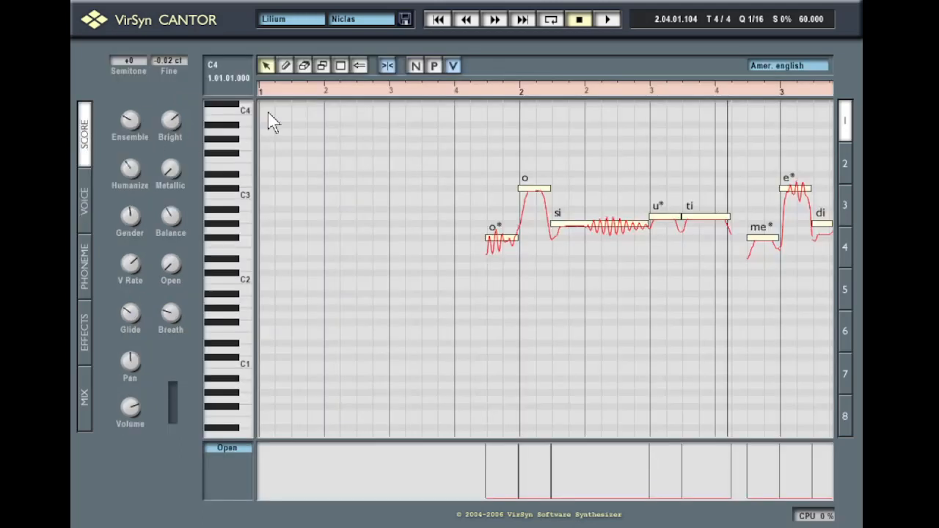
click(440, 94)
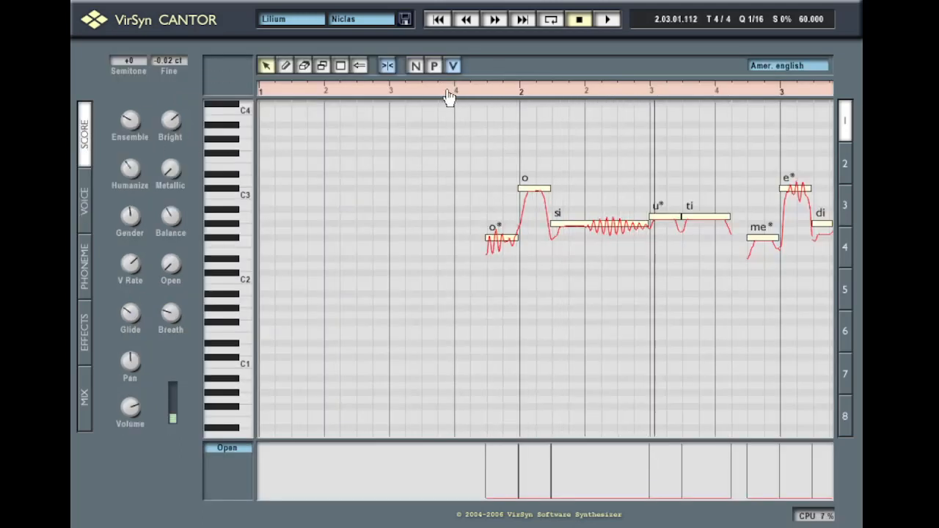
key(space)
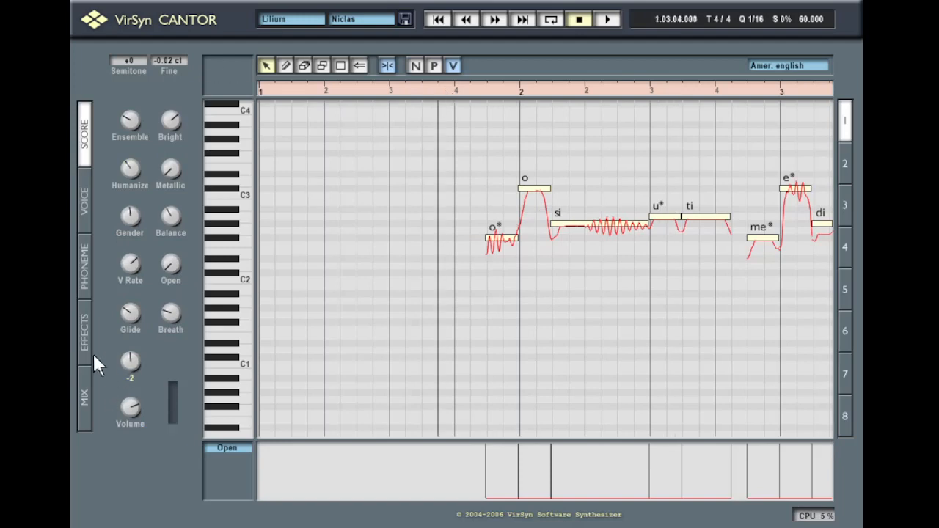
click(90, 203)
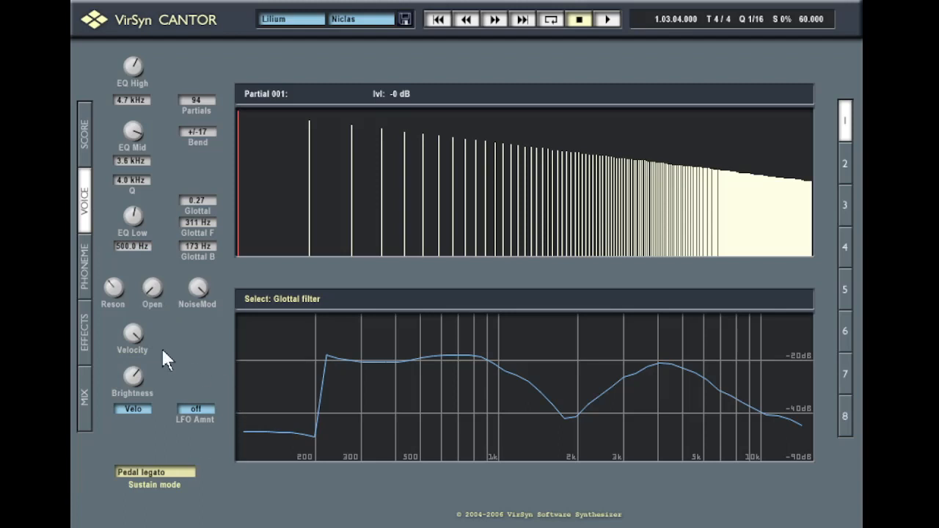
drag(135, 339, 146, 447)
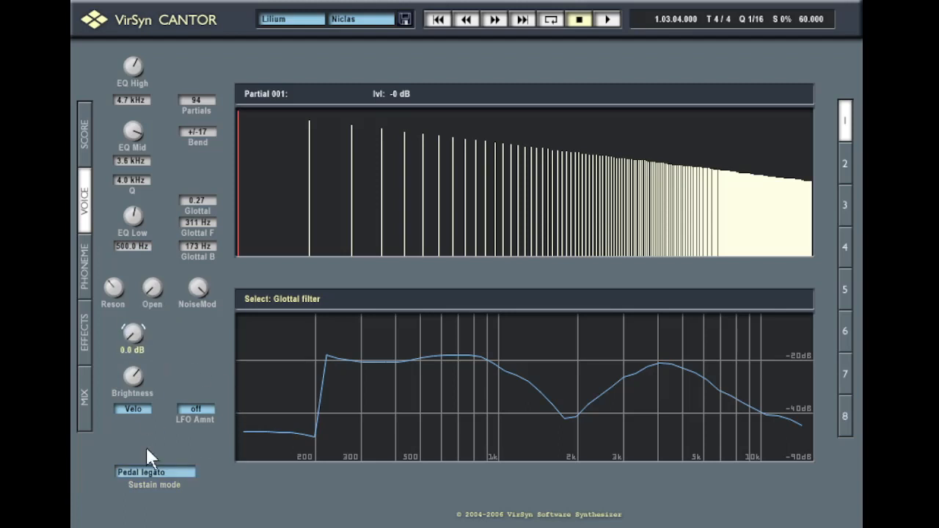
click(86, 147)
click(445, 88)
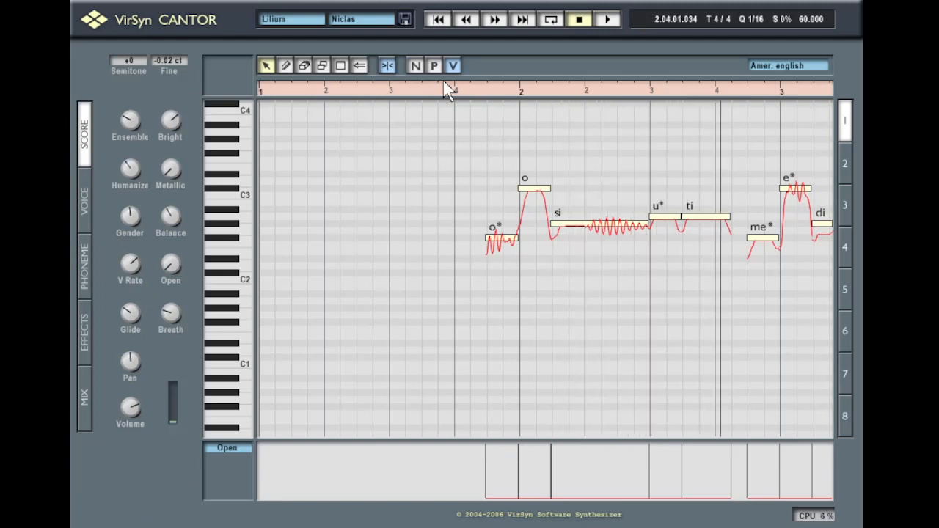
click(464, 90)
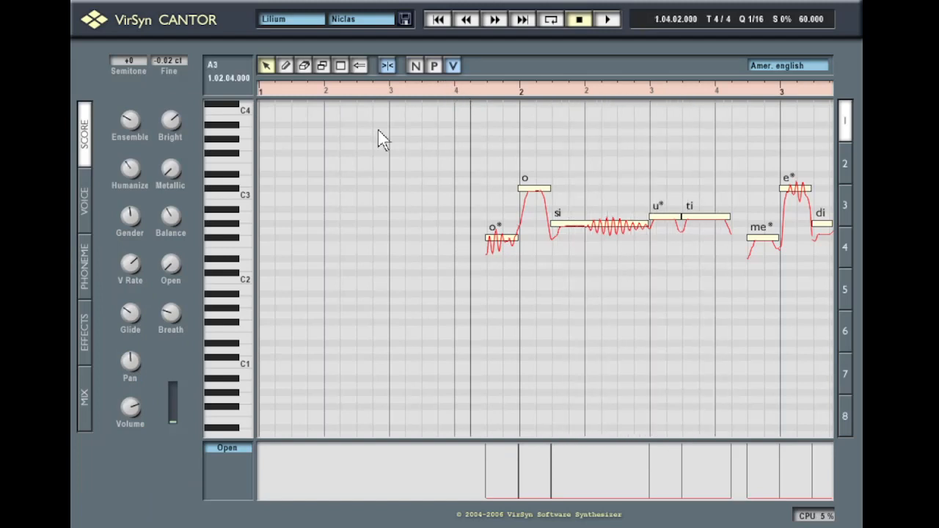
click(84, 207)
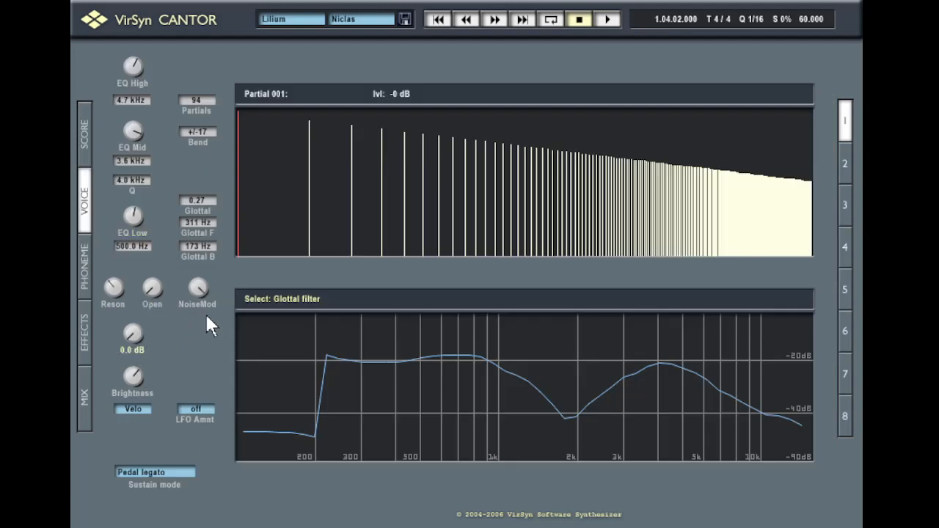
mouse_move(104, 286)
drag(132, 333, 112, 300)
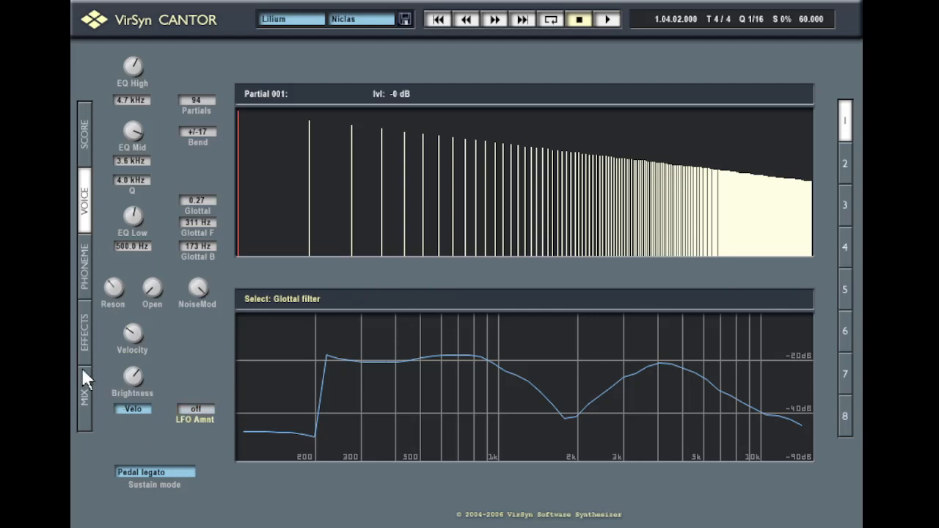
click(86, 126)
mouse_move(172, 134)
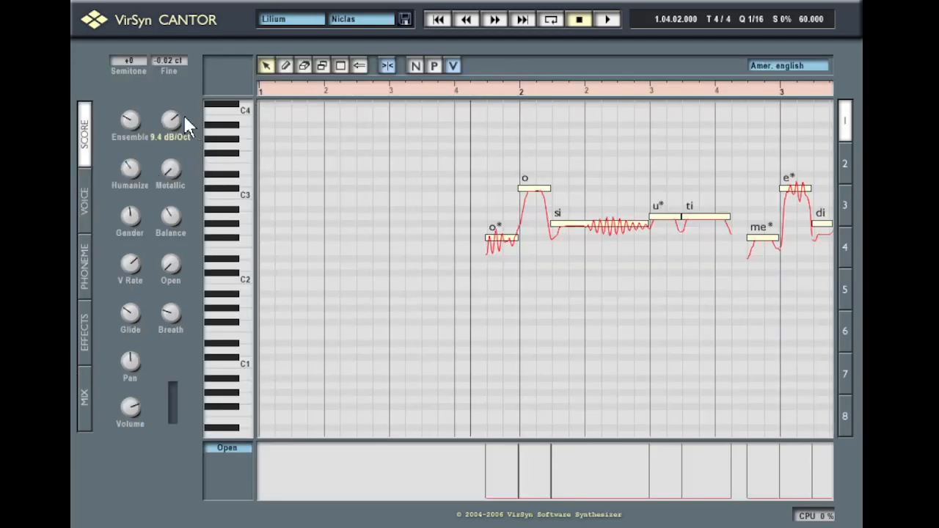
click(87, 192)
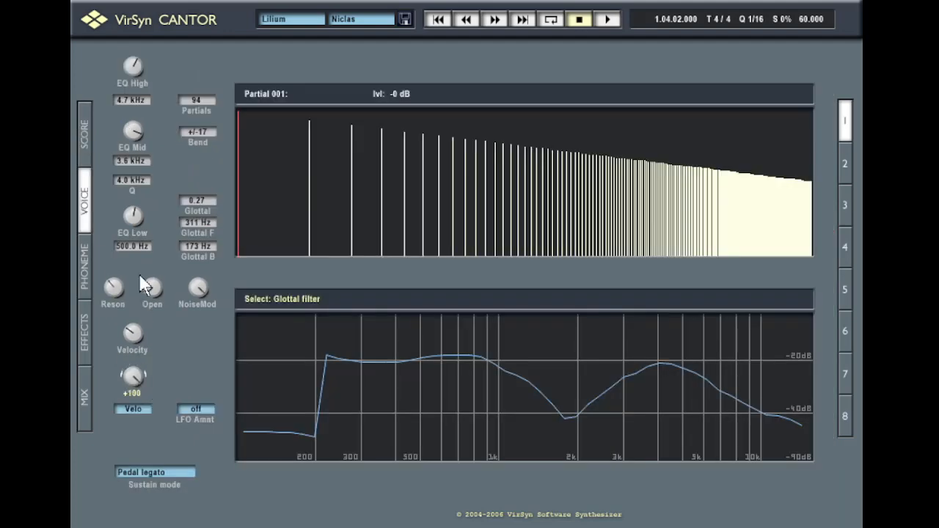
mouse_move(113, 209)
click(88, 145)
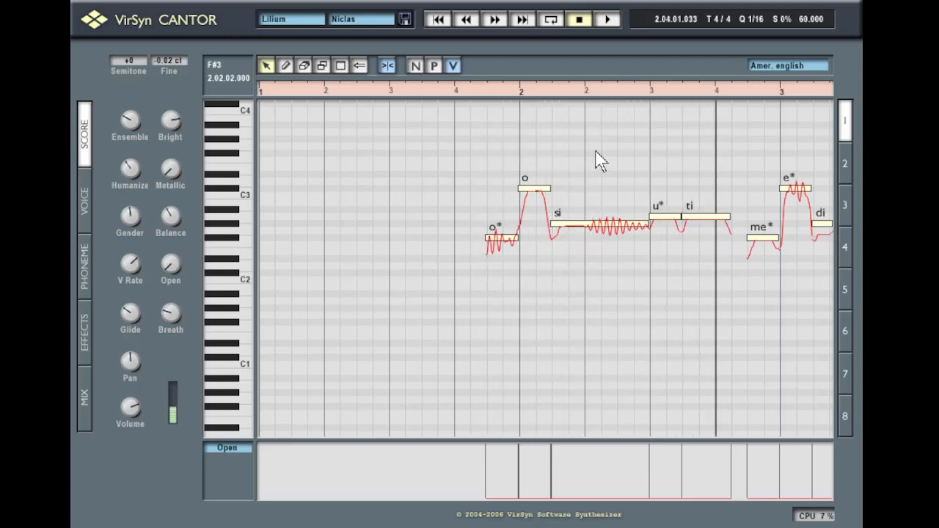
Turn the brightness amount down to -28 and play the phrase once
mouse_move(148, 268)
click(85, 198)
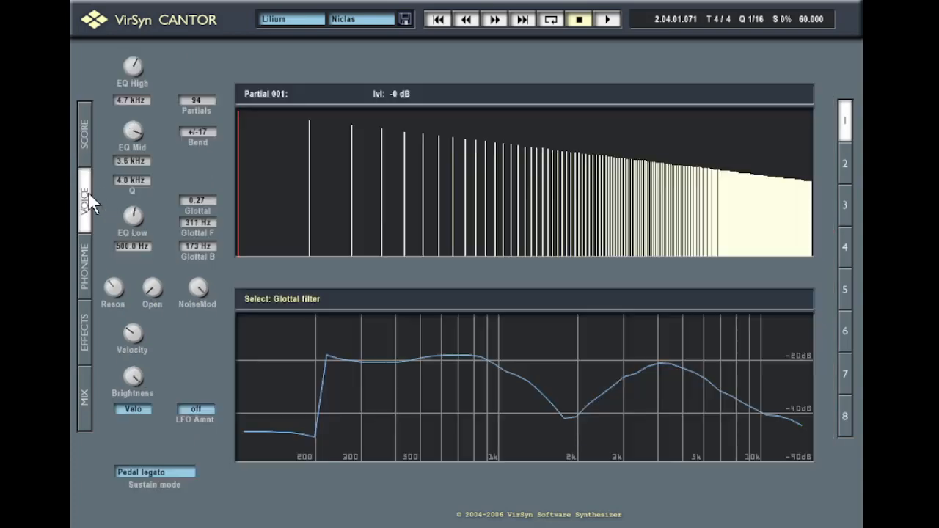
drag(137, 410, 116, 447)
click(85, 139)
click(435, 92)
key(space)
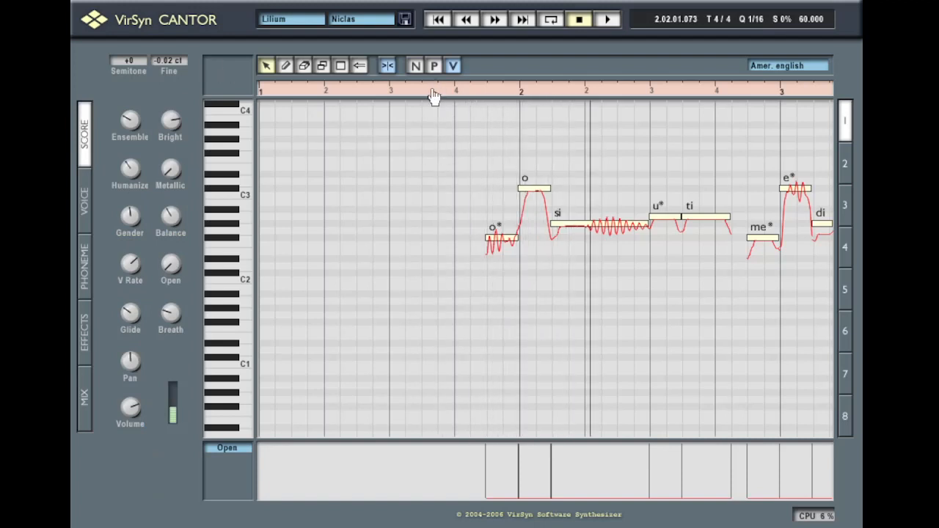
key(space)
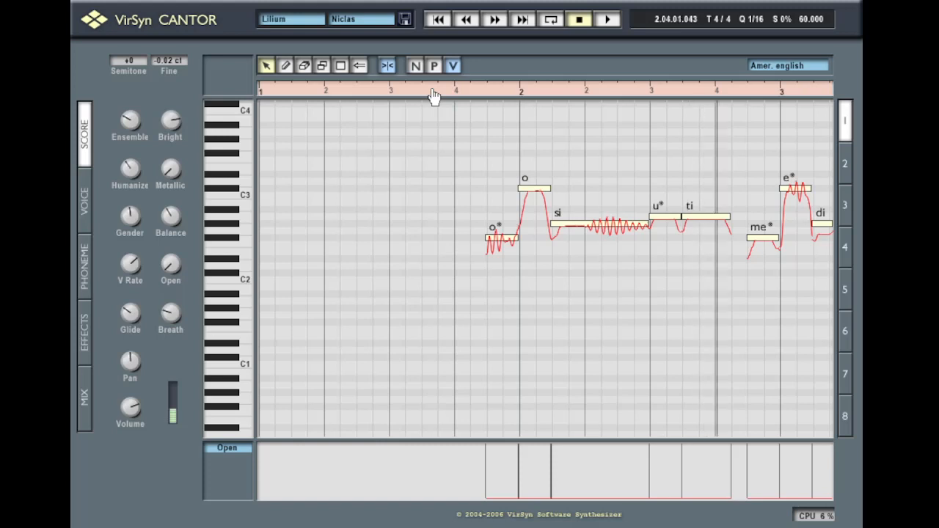
Lower the Bright setting further and move the play position back before the phrase
drag(172, 111, 308, 220)
click(473, 99)
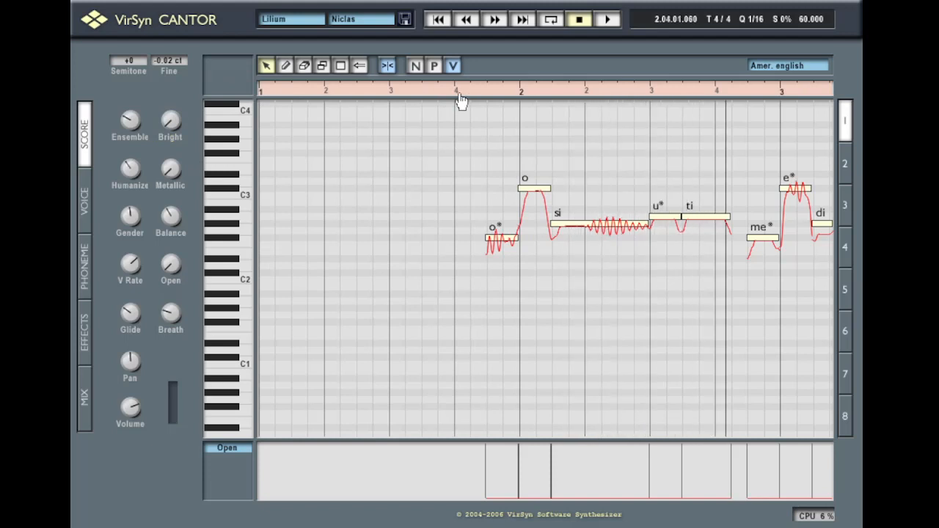
click(455, 94)
mouse_move(182, 136)
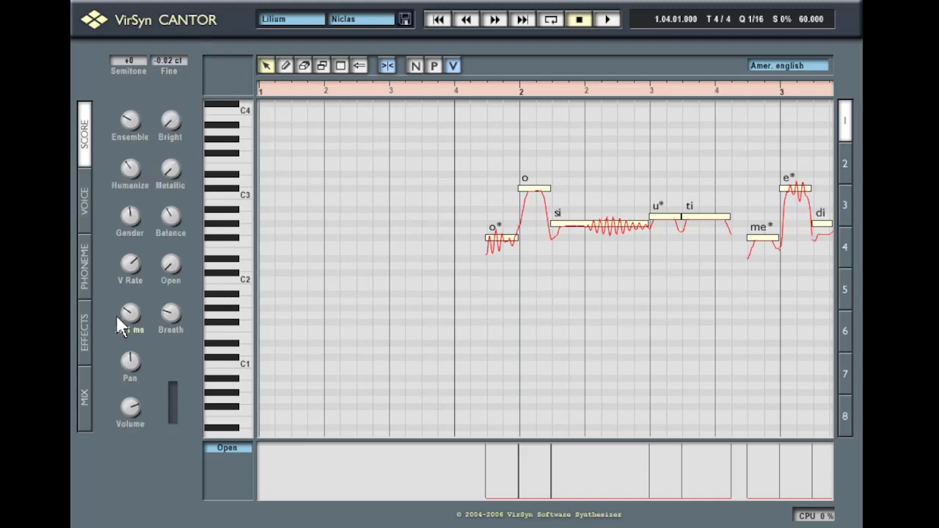
click(85, 215)
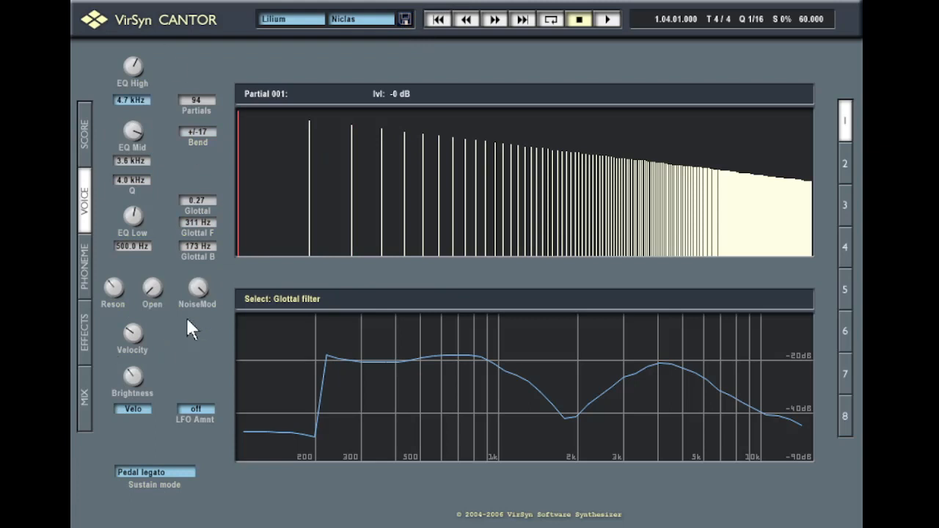
Play the phrase twice from the score and return to the phrase start
click(86, 148)
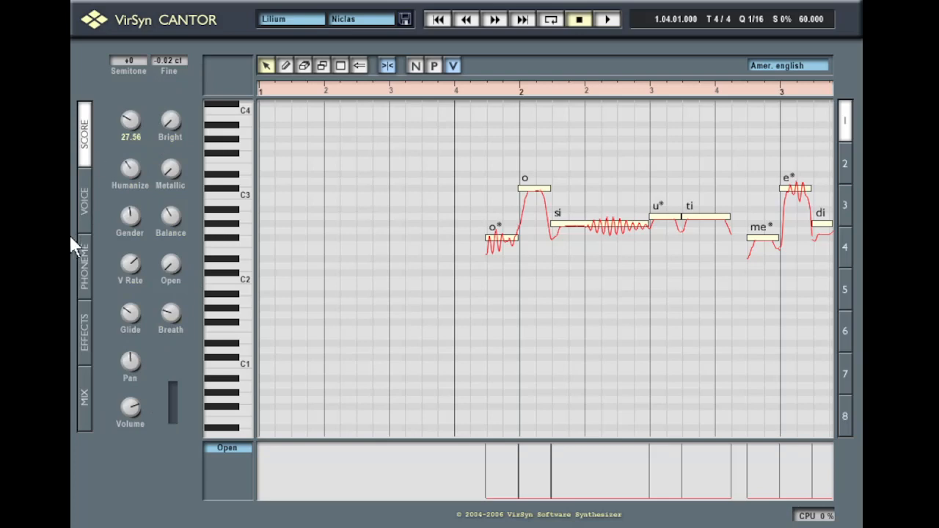
click(86, 208)
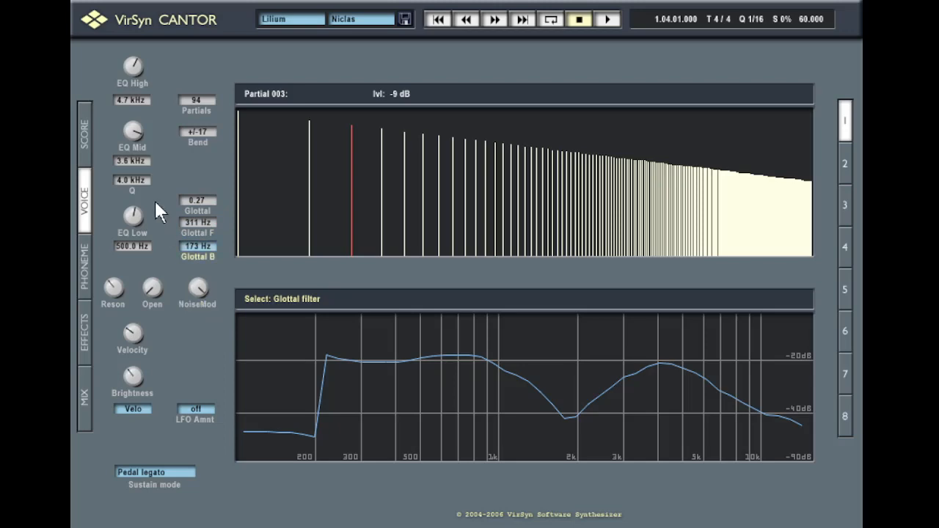
click(86, 125)
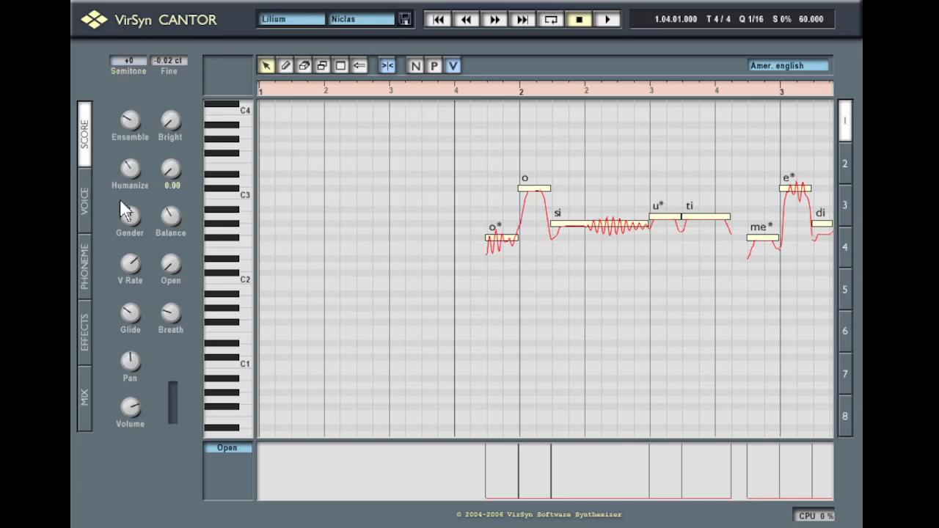
key(space)
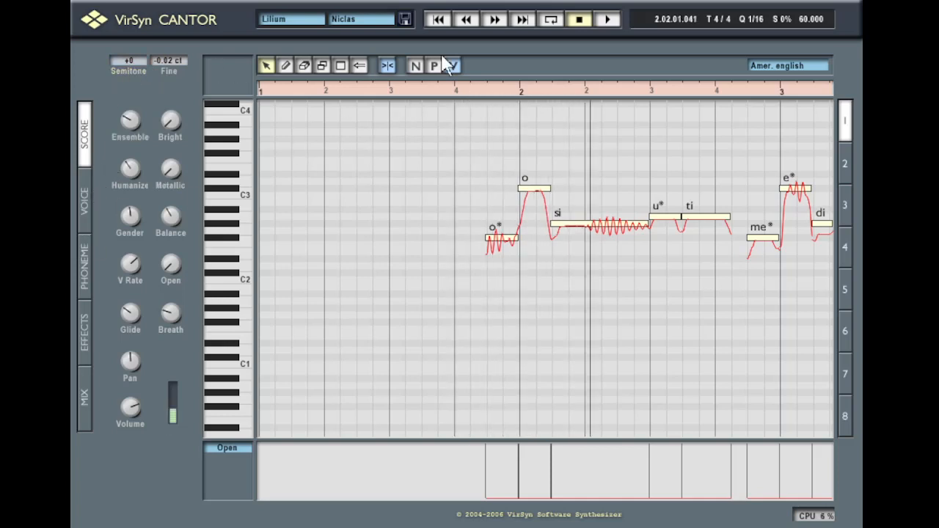
key(space)
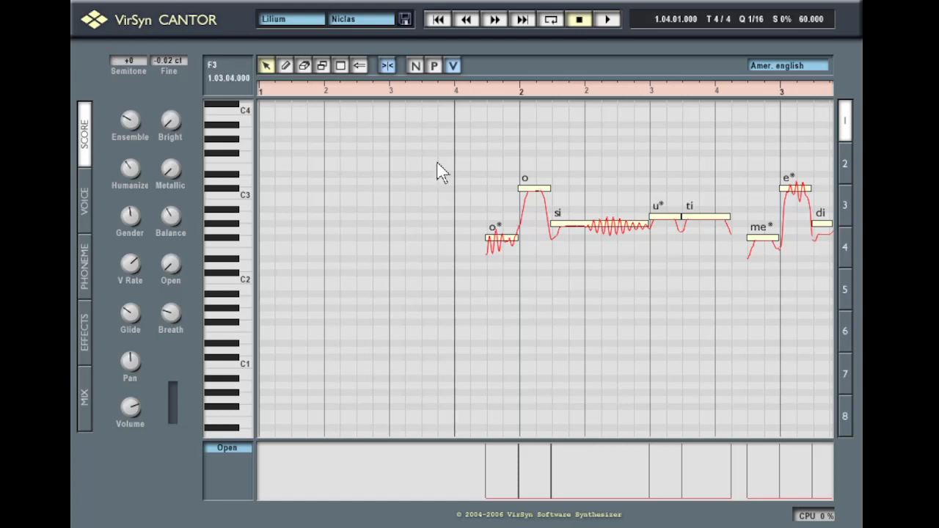
key(space)
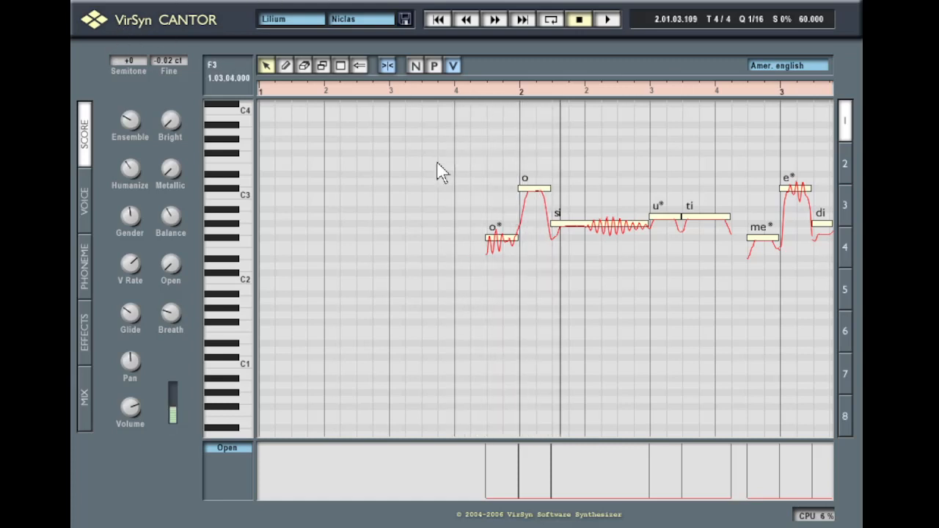
key(space)
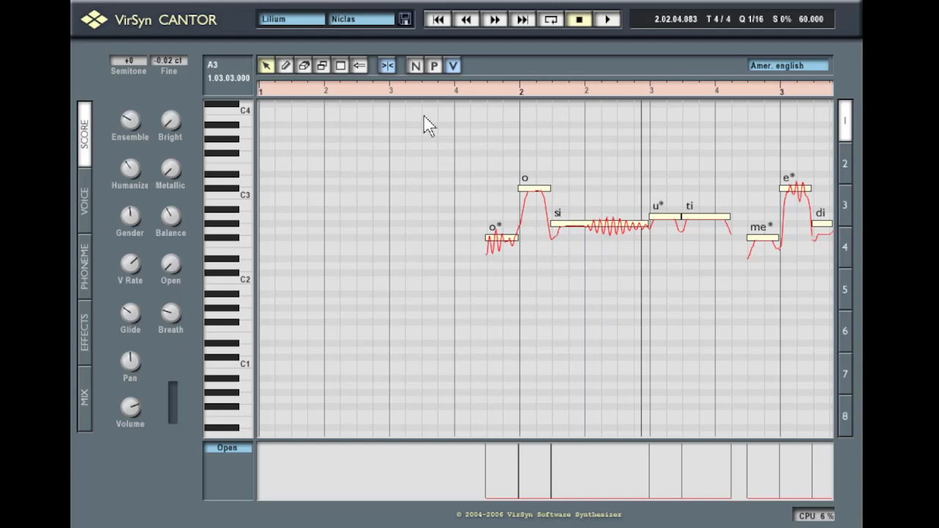
click(463, 91)
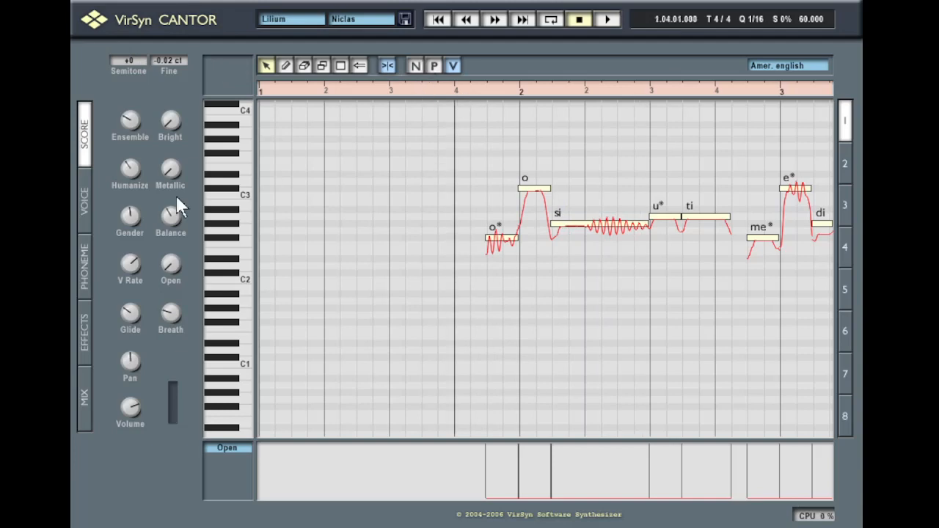
Set the LFO amount source to Keytrack and place the play position just before the phrase
click(88, 200)
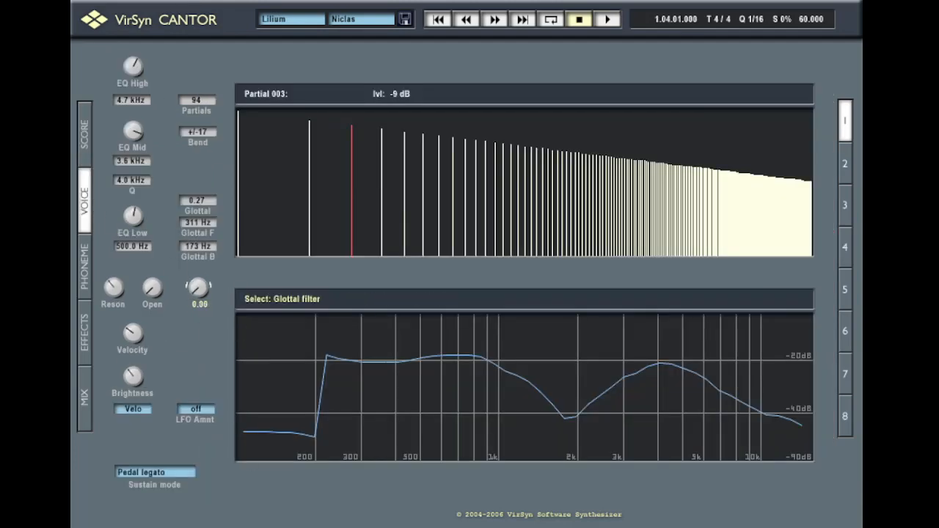
click(83, 132)
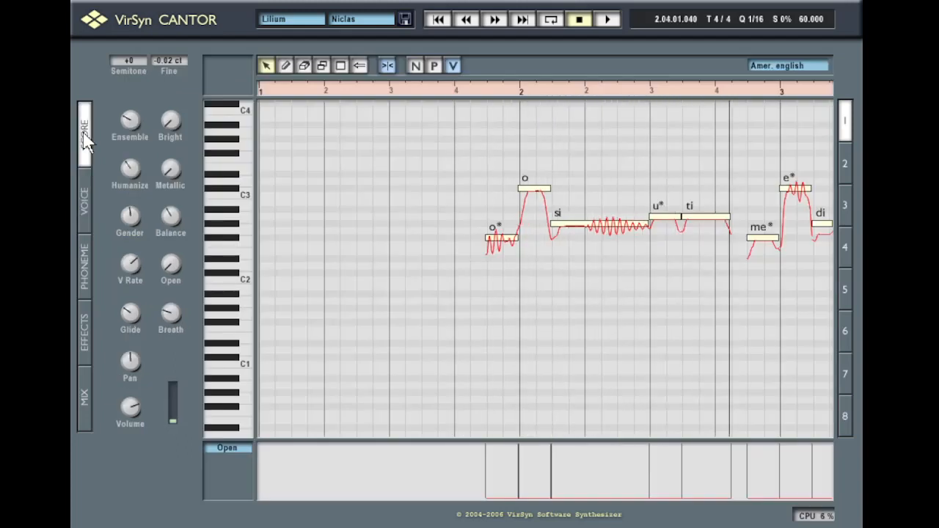
click(456, 90)
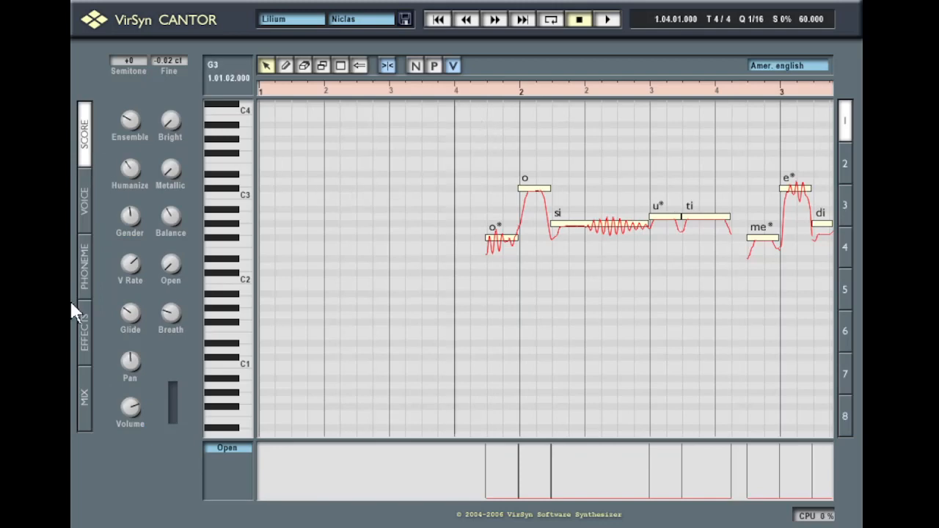
click(85, 209)
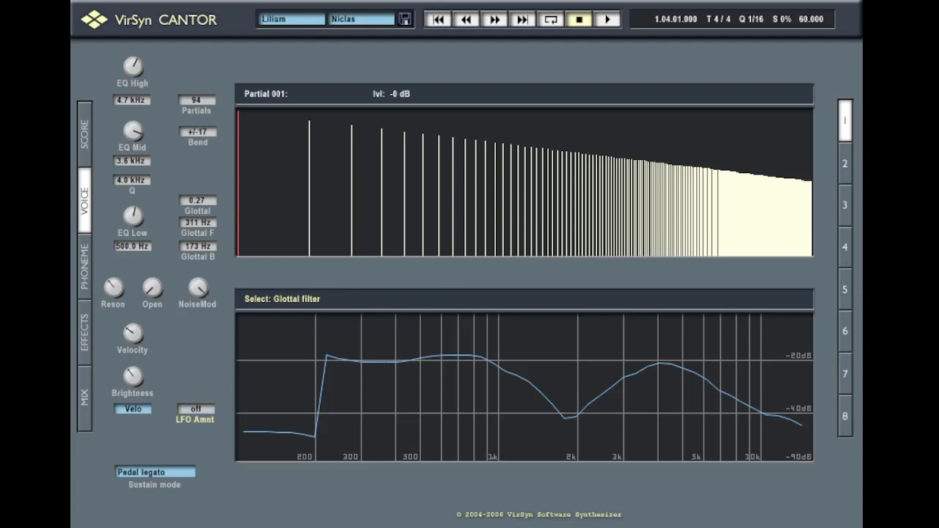
click(195, 409)
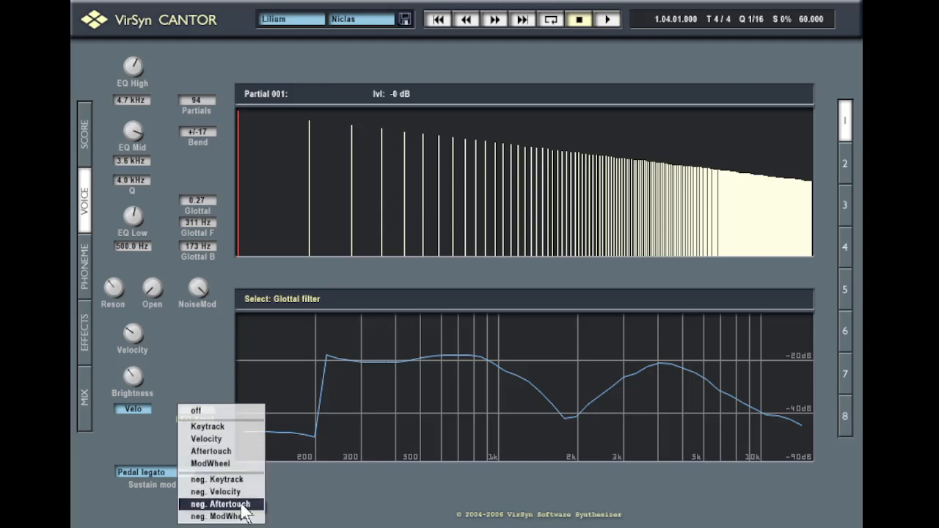
click(208, 439)
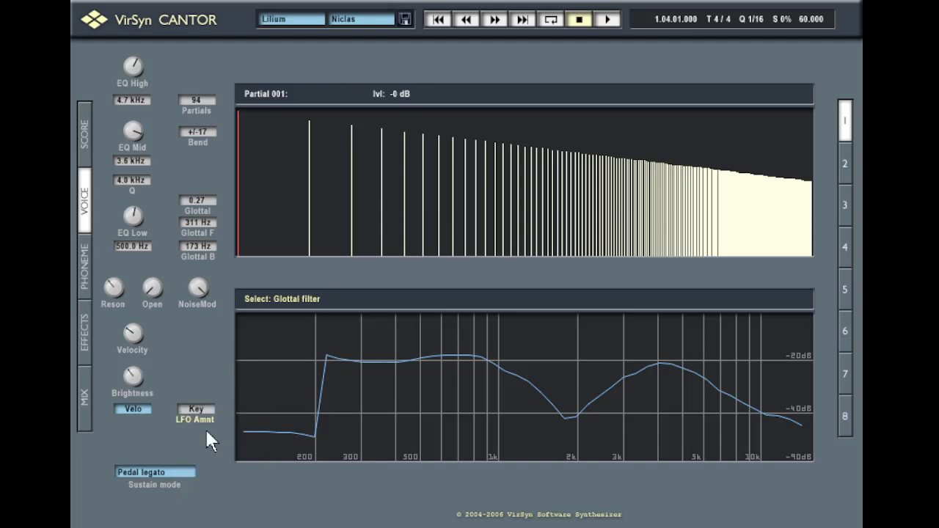
click(88, 107)
click(470, 89)
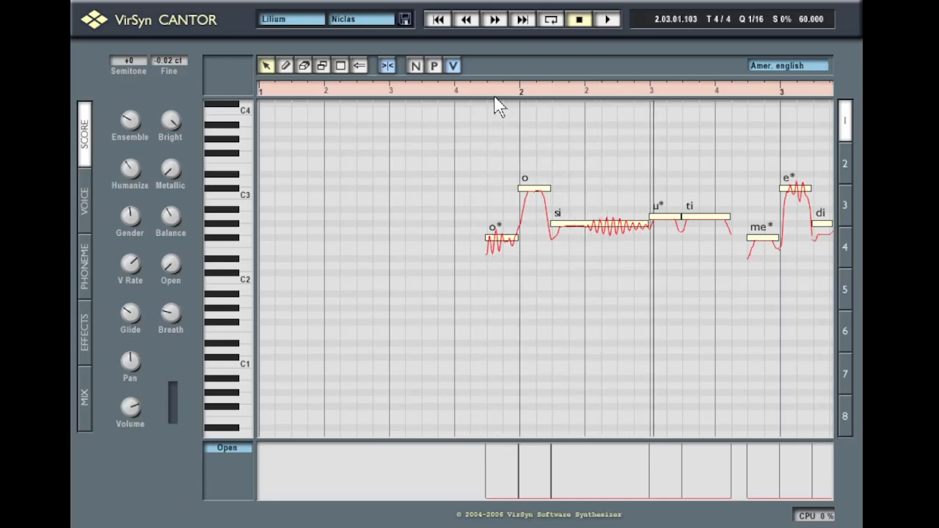
Stop and replay the phrase, then bring up the Voice page with its glottal filter curve
key(space)
click(85, 194)
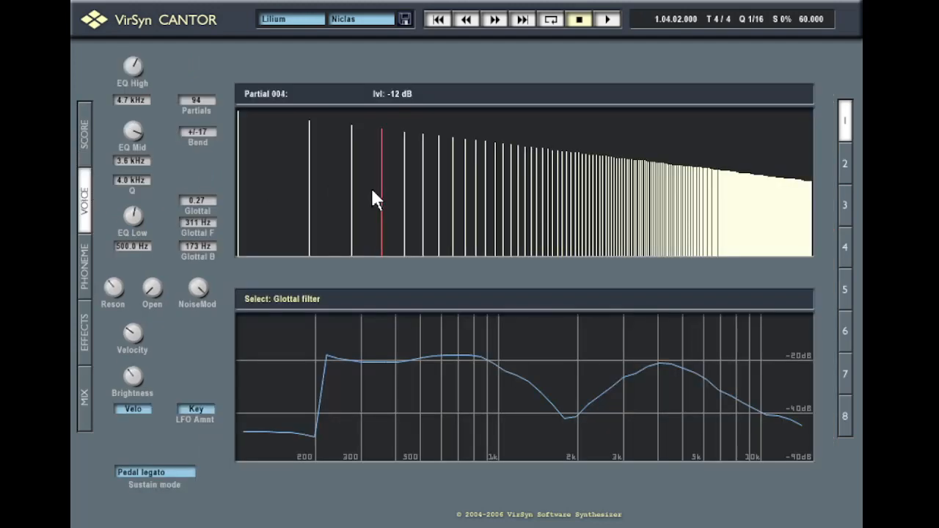
click(88, 149)
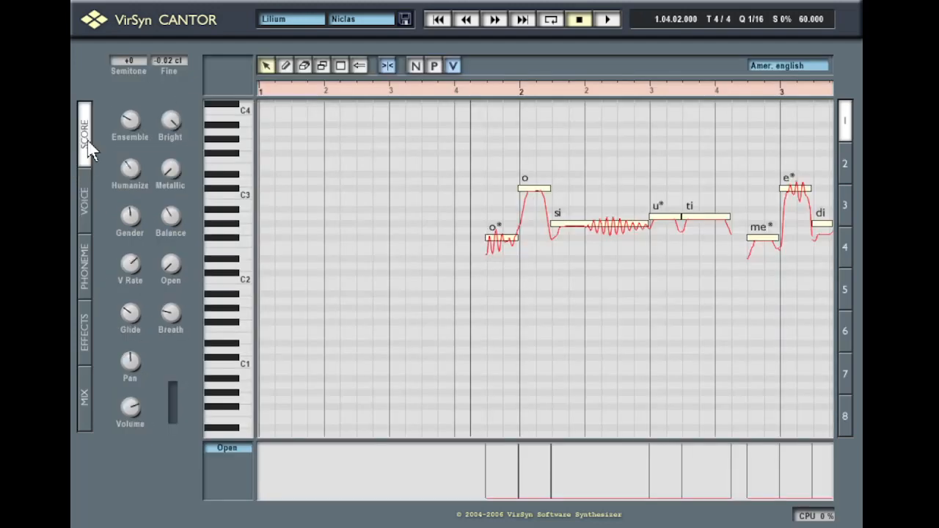
key(space)
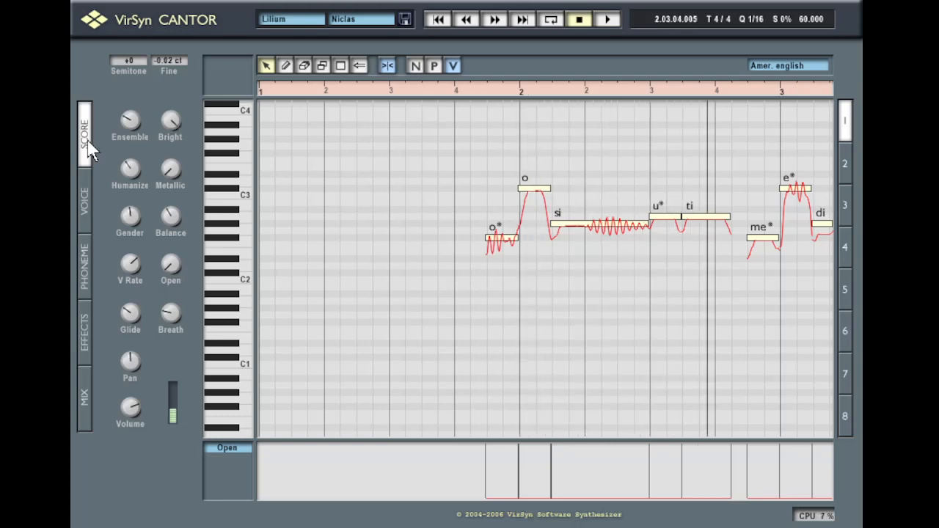
click(84, 198)
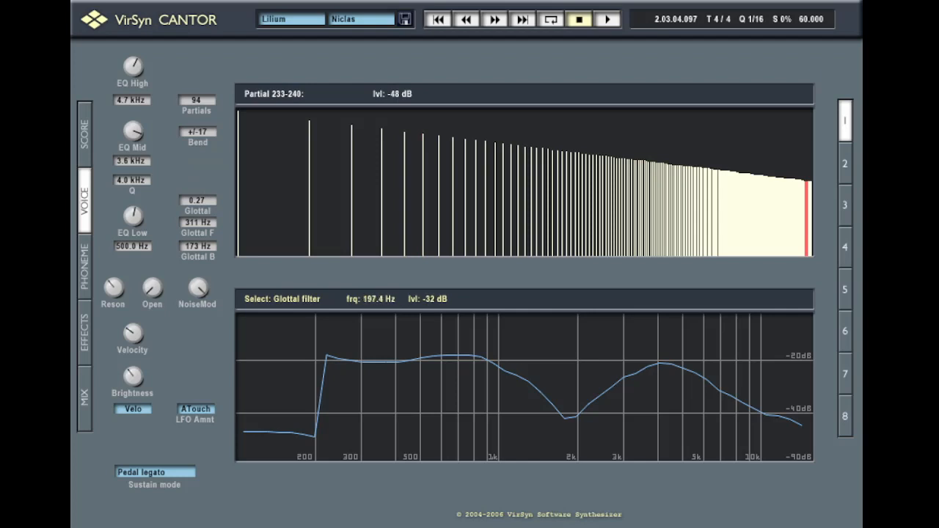
Try the Pedal hold sustain mode, then set it back to Pedal legato
click(180, 473)
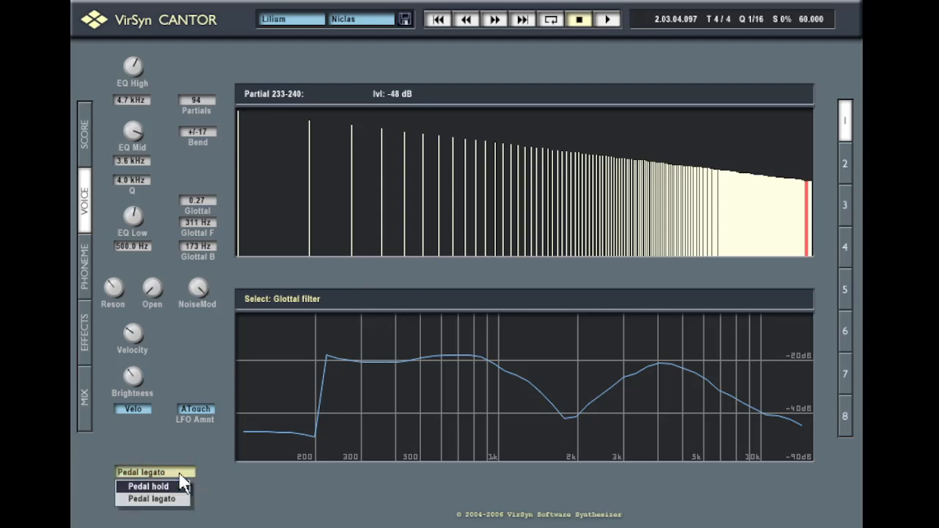
click(181, 486)
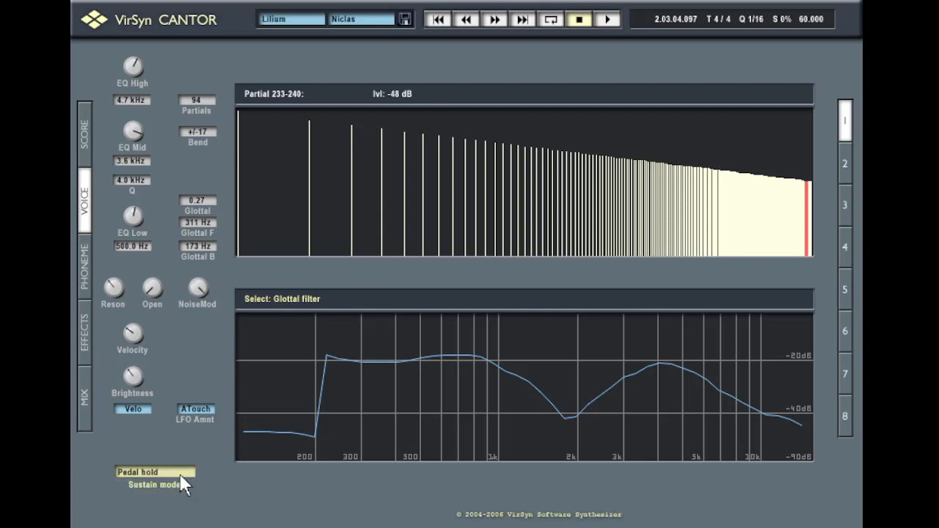
click(180, 474)
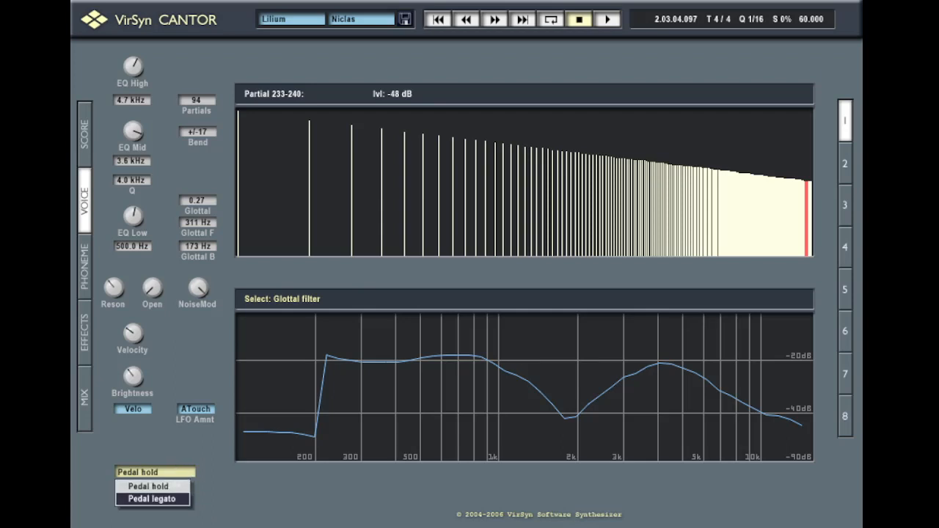
click(141, 500)
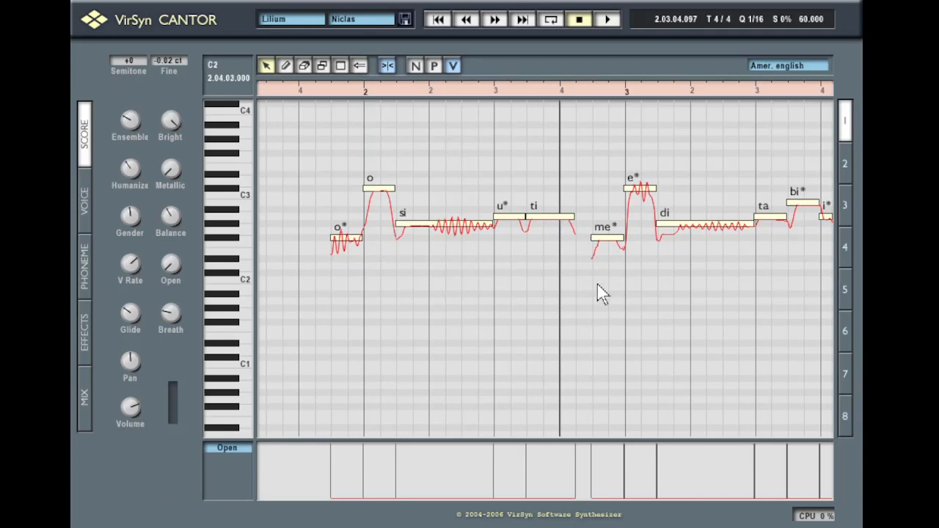
Move the song position to 1.04.02.000 and show phoneme labels instead of pitch curves
click(315, 96)
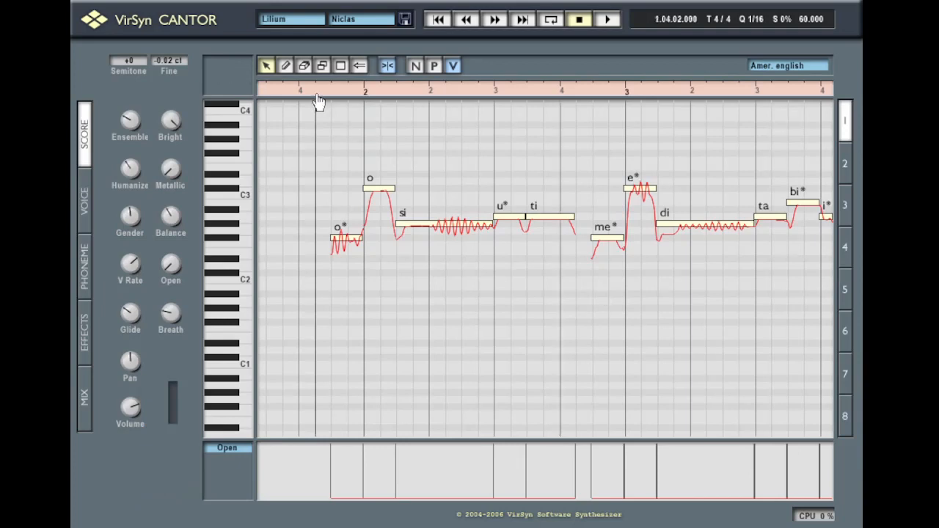
click(416, 68)
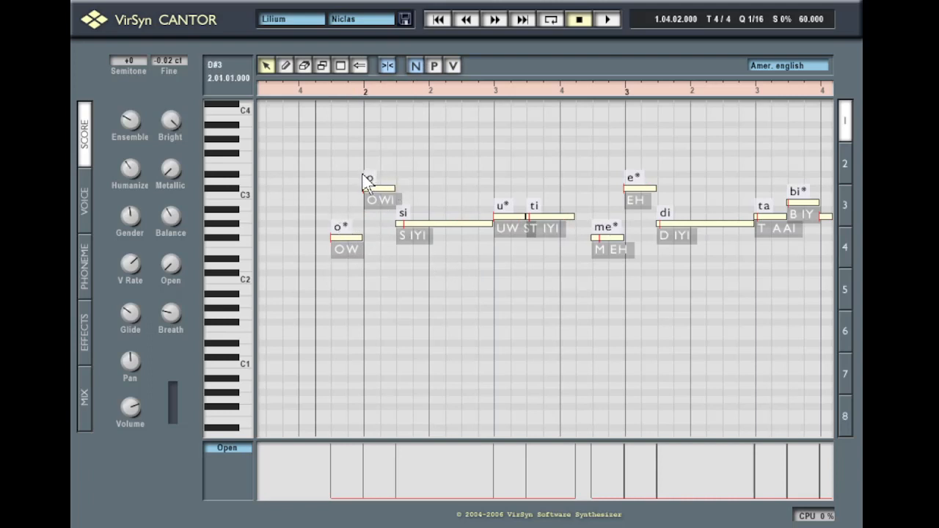
Select the si note and show Phonemes in the lane below the score
click(432, 224)
click(237, 447)
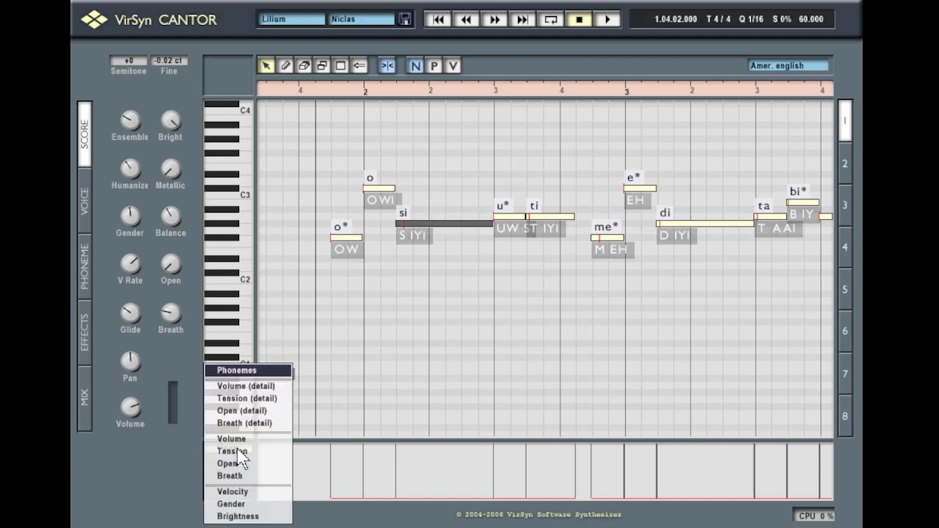
click(236, 369)
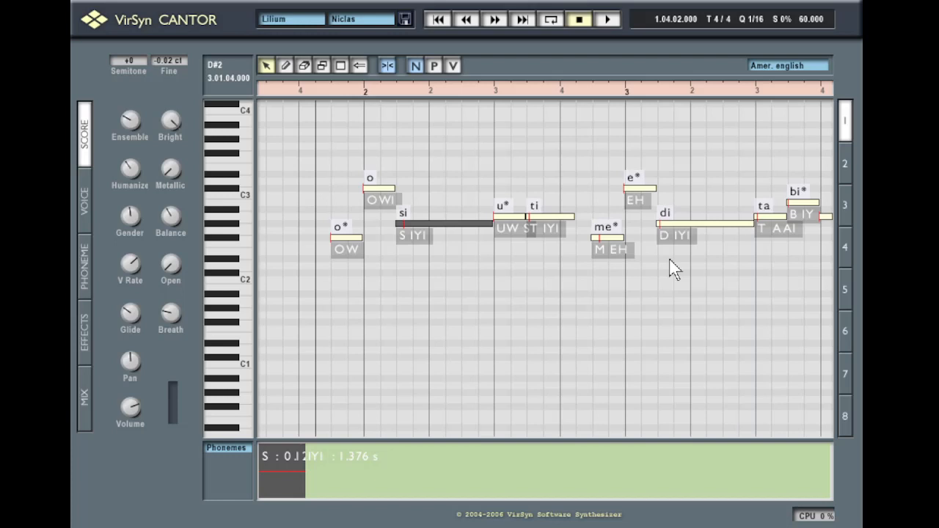
Select the o* note's OW phoneme to check its 0.500 s duration
click(372, 181)
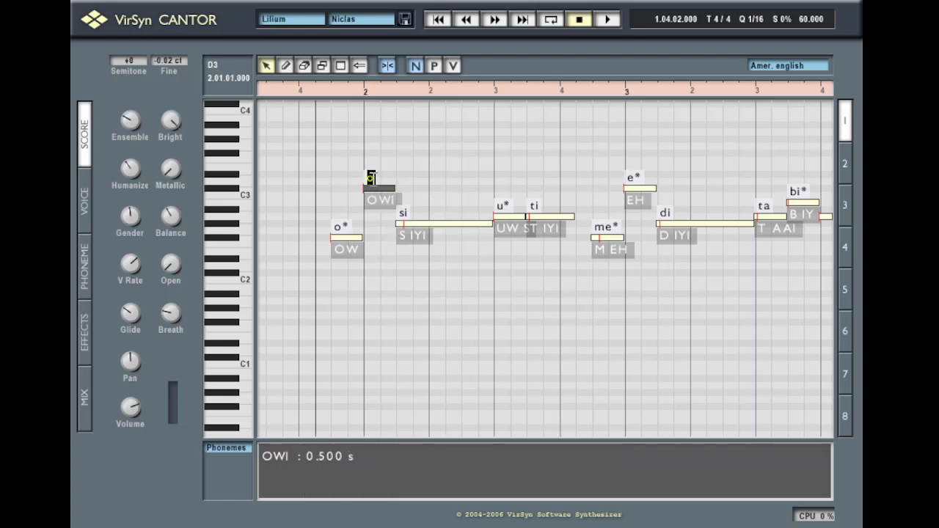
click(420, 278)
click(345, 251)
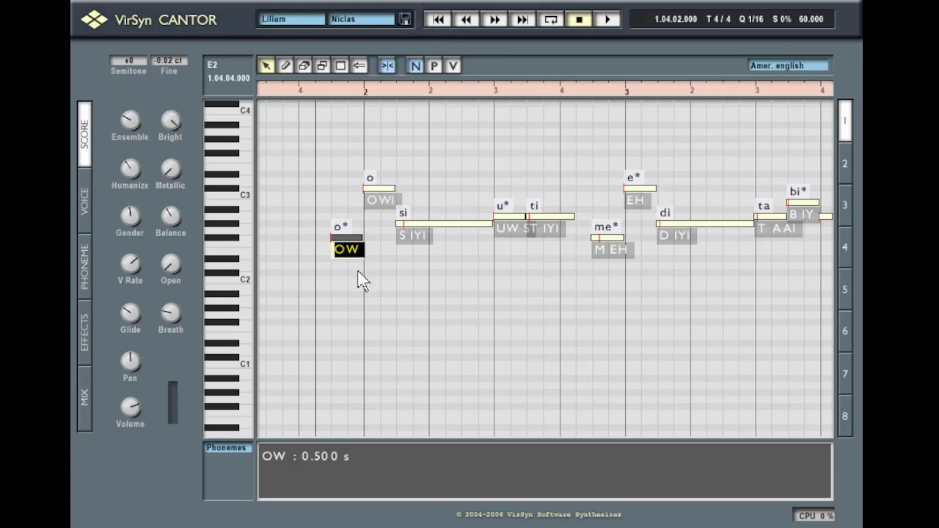
Inspect the si note's S IYI phoneme timing, then deselect the note
click(400, 249)
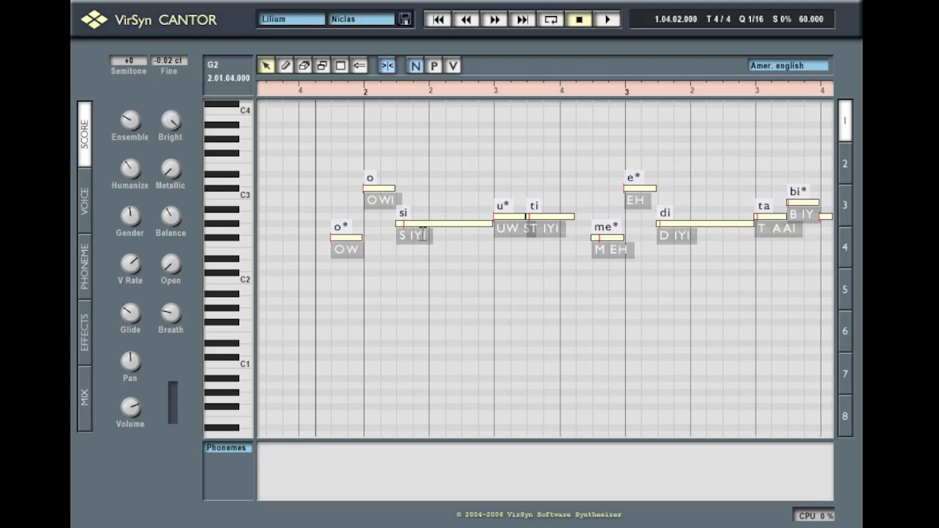
click(402, 214)
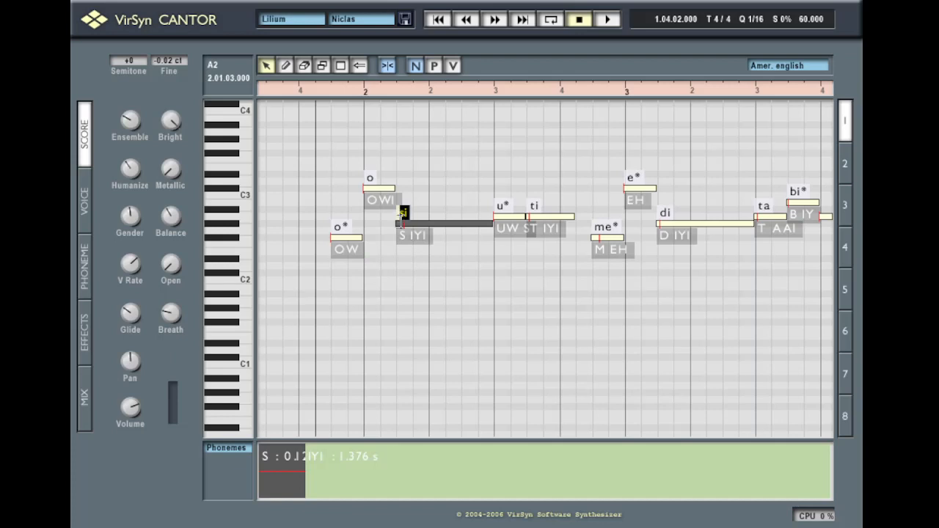
click(406, 235)
click(453, 303)
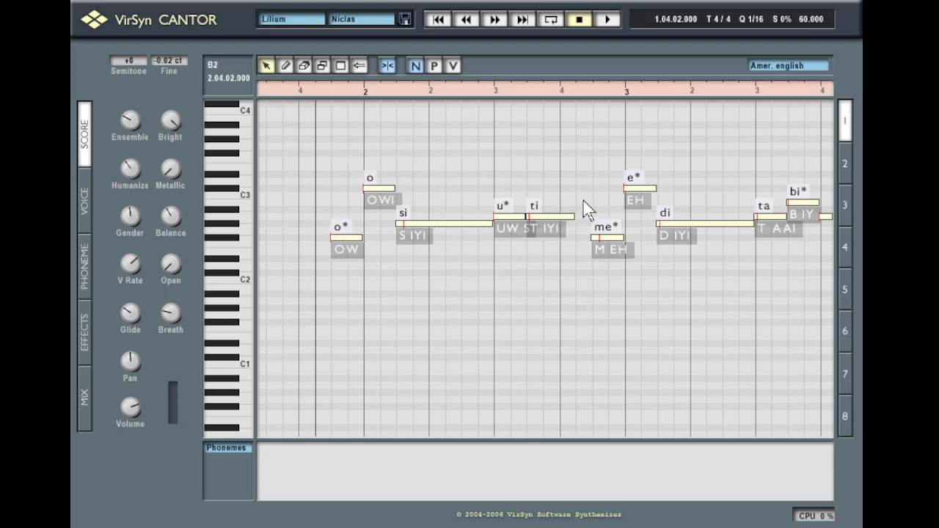
Zoom out around bar 3, recheck the si note's phonemes, and pan the score left
drag(625, 94, 609, 100)
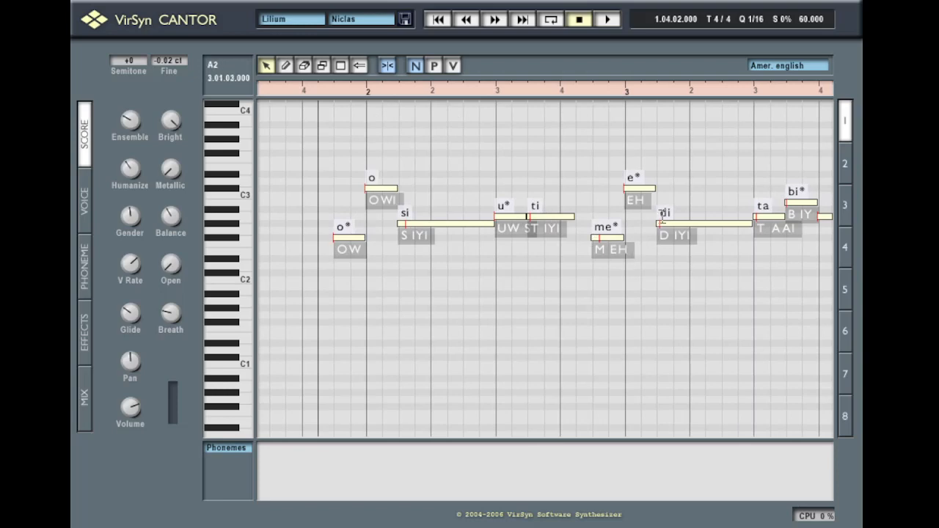
click(408, 236)
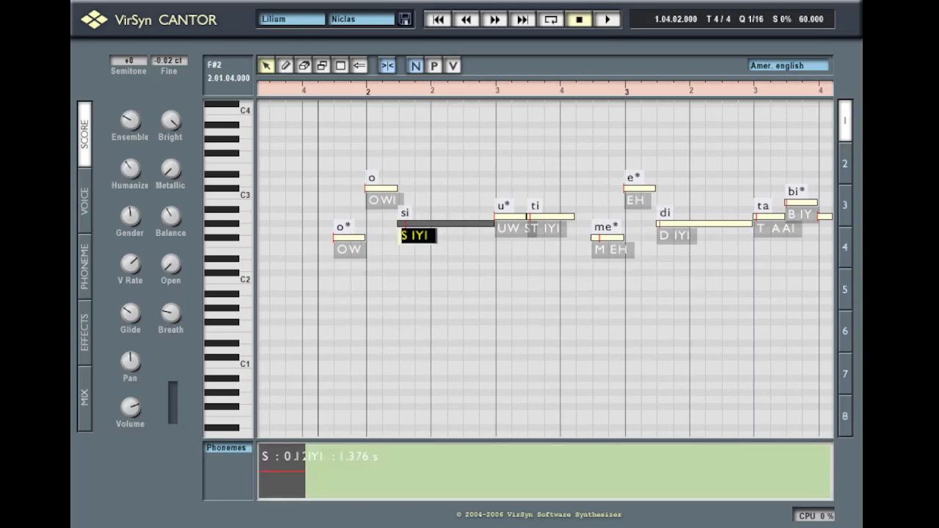
click(546, 261)
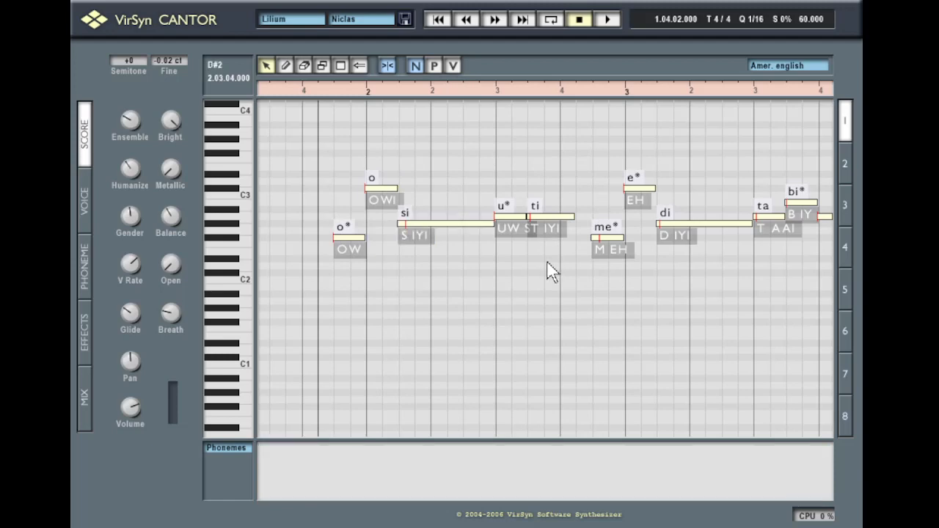
drag(671, 96, 633, 96)
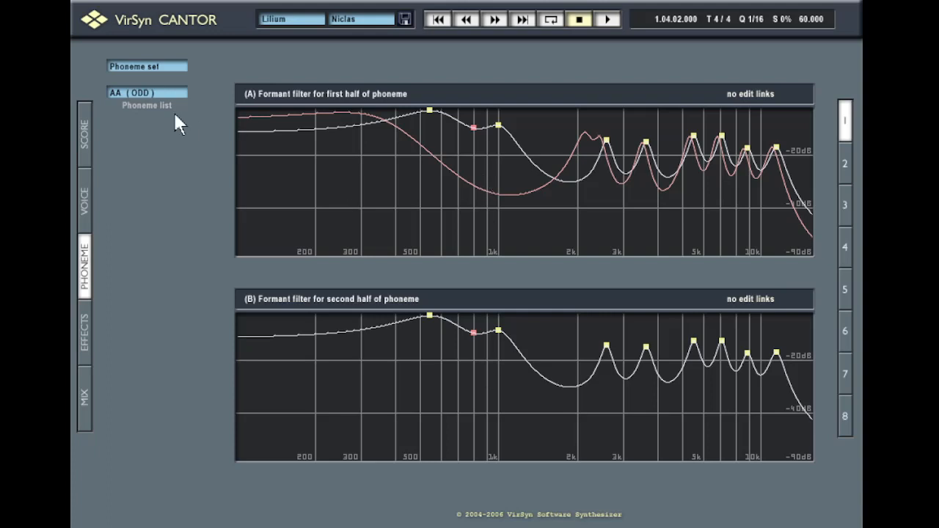
Choose the F (FEE) phoneme from the Phoneme list to edit
click(174, 66)
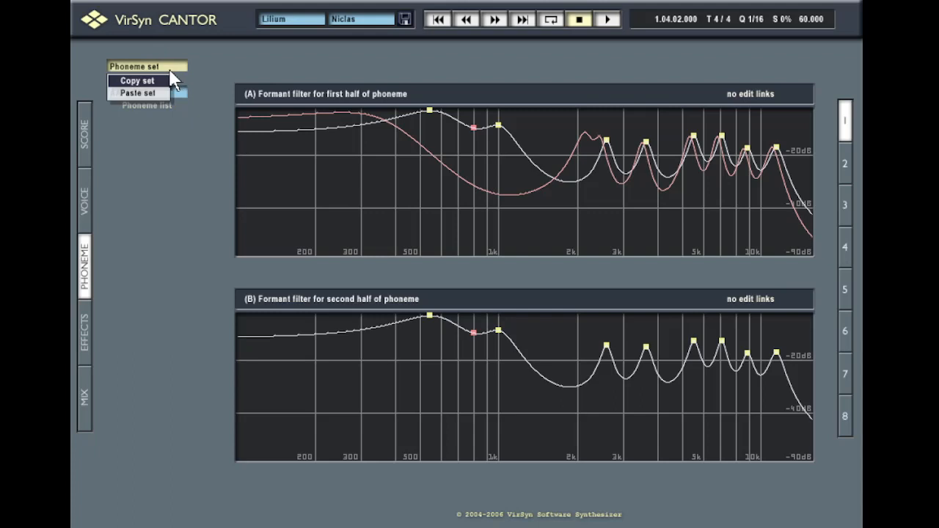
click(179, 94)
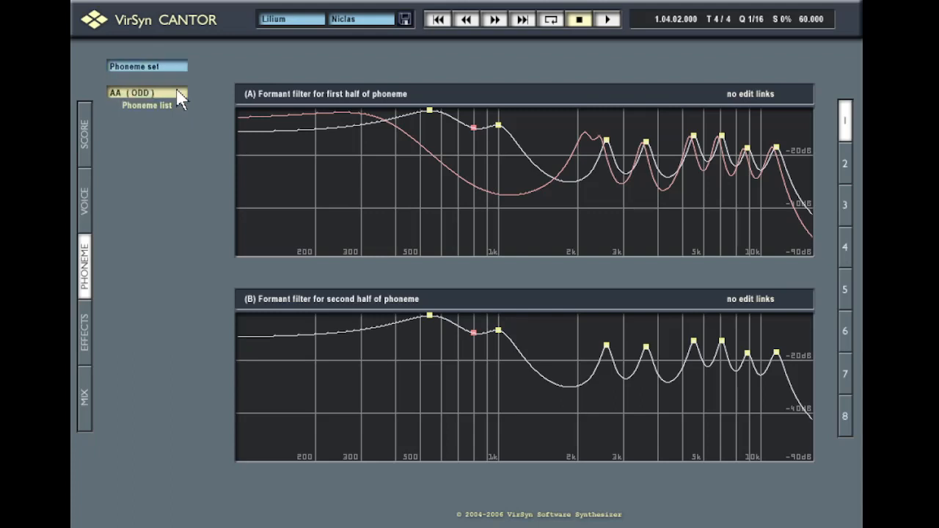
click(181, 94)
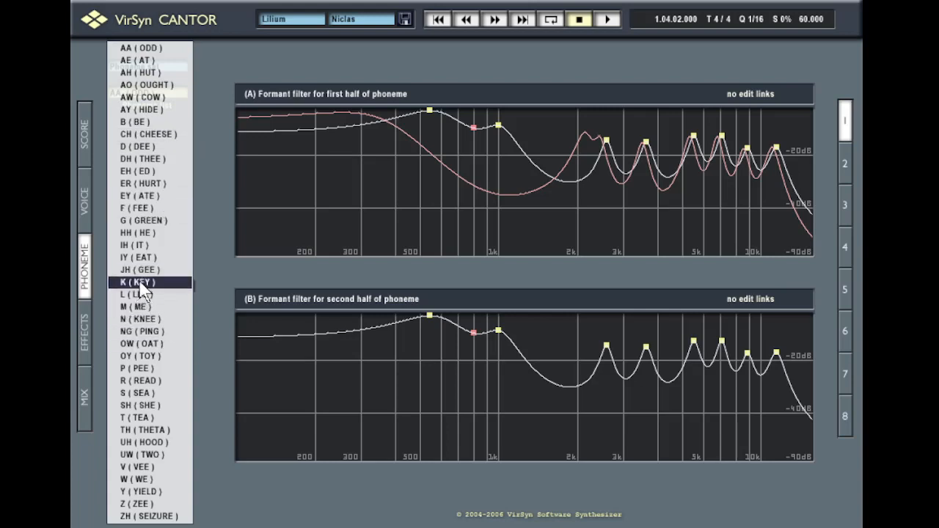
click(138, 212)
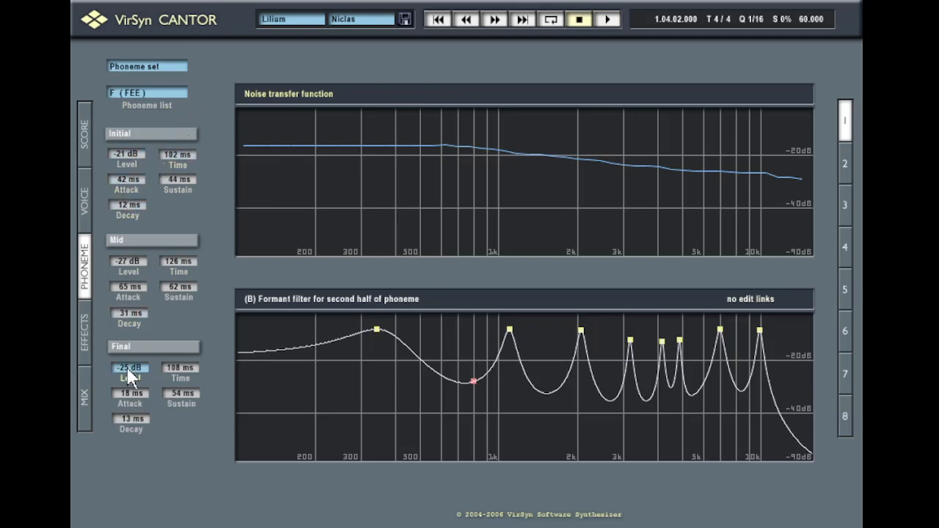
Copy the current phoneme set and paste it back via the phoneme set options
click(132, 67)
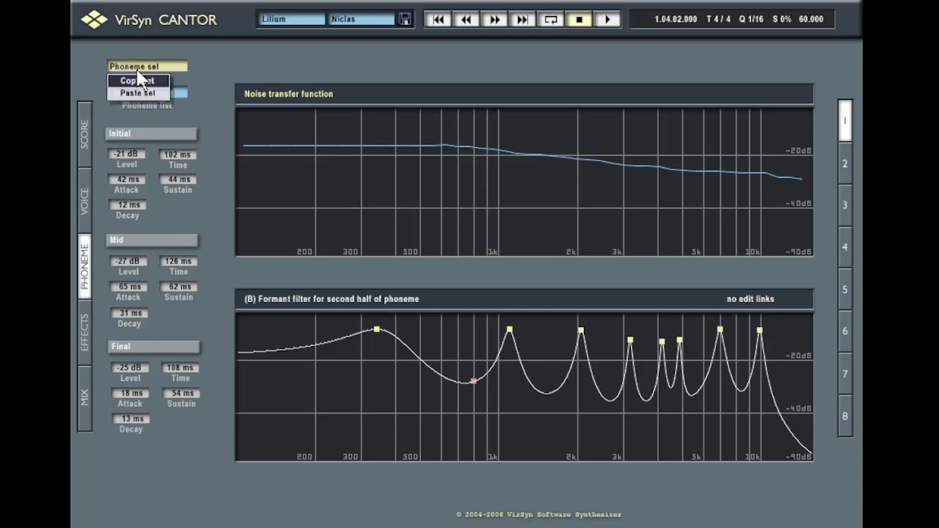
click(140, 80)
click(127, 65)
click(126, 66)
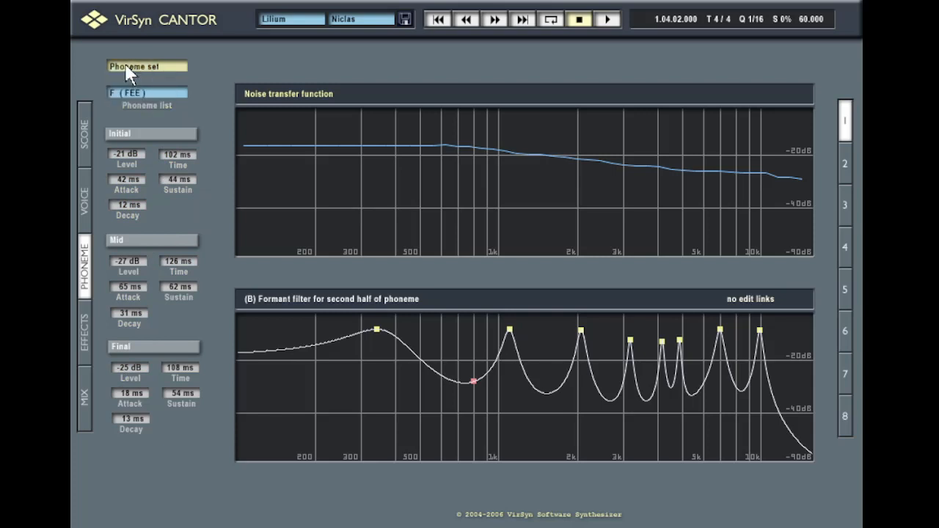
click(126, 66)
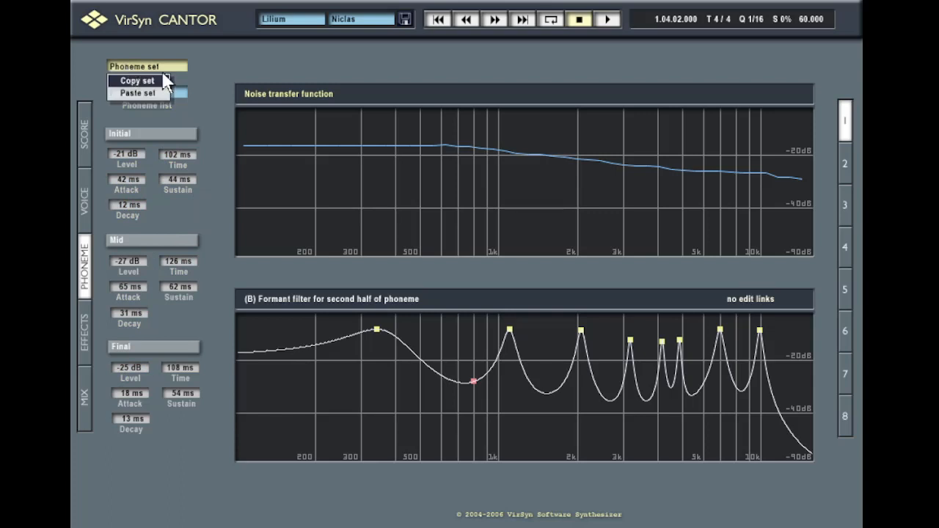
click(153, 66)
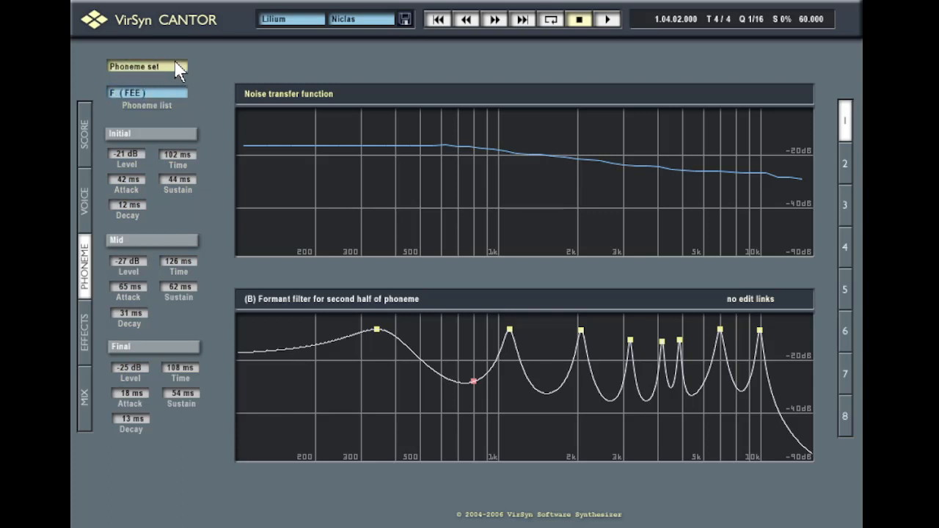
click(176, 66)
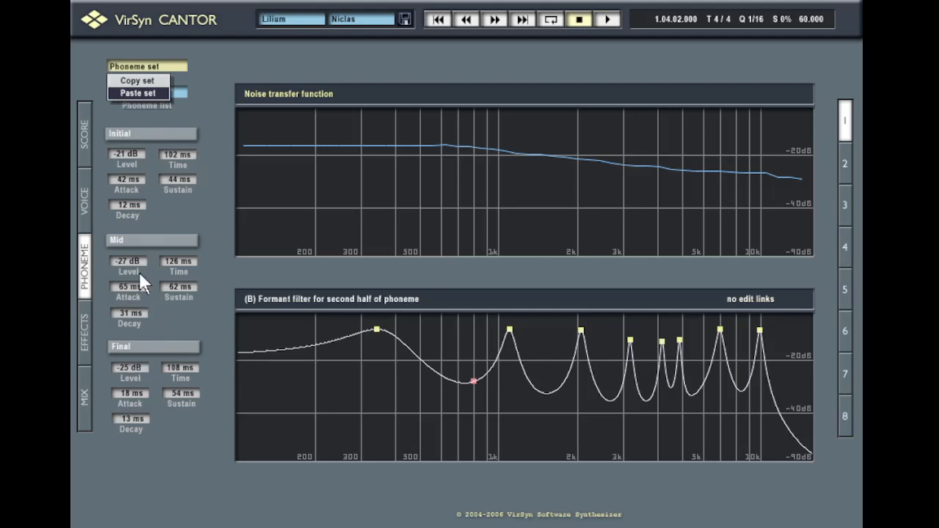
click(243, 33)
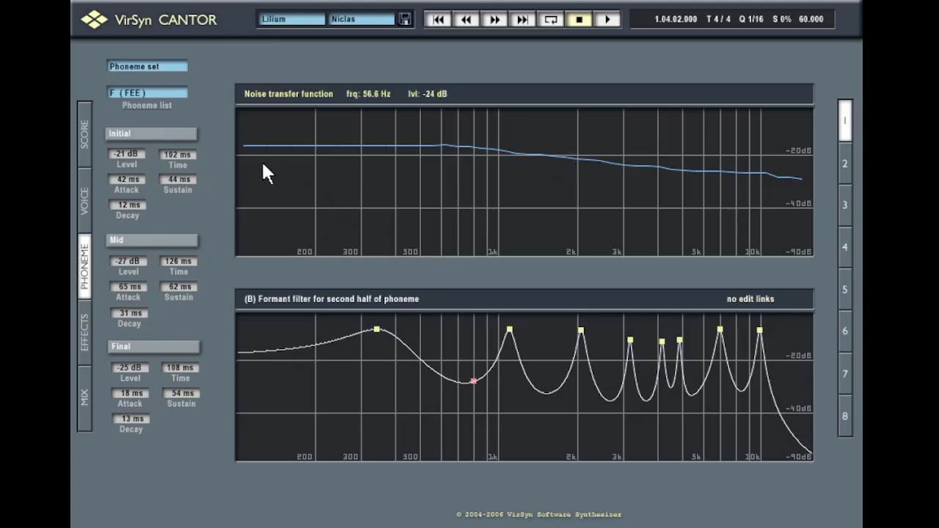
Redraw the noise curve with a spike near 200 Hz and lower Filter 1 to about 289 Hz, leaving edits unlinked
mouse_move(262, 168)
mouse_down()
mouse_move(494, 201)
mouse_move(548, 168)
mouse_move(675, 198)
mouse_up()
click(295, 95)
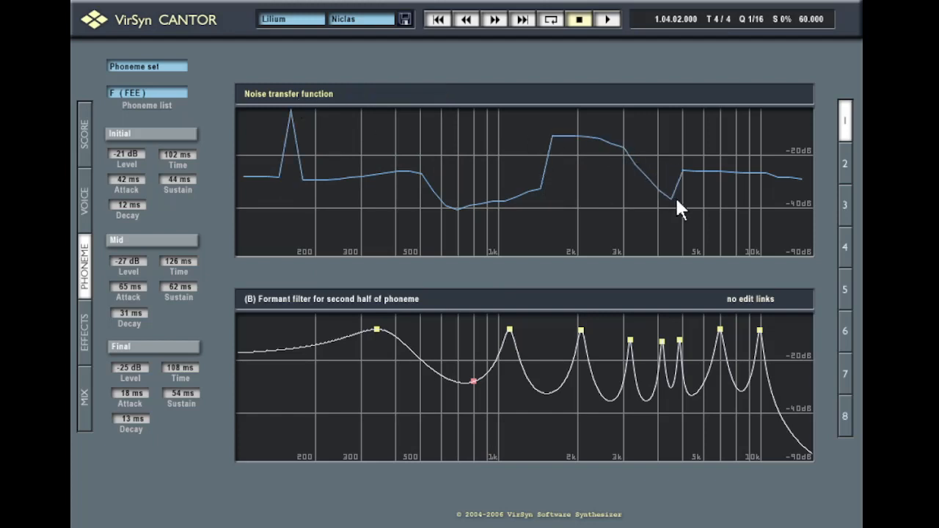
drag(376, 331, 356, 358)
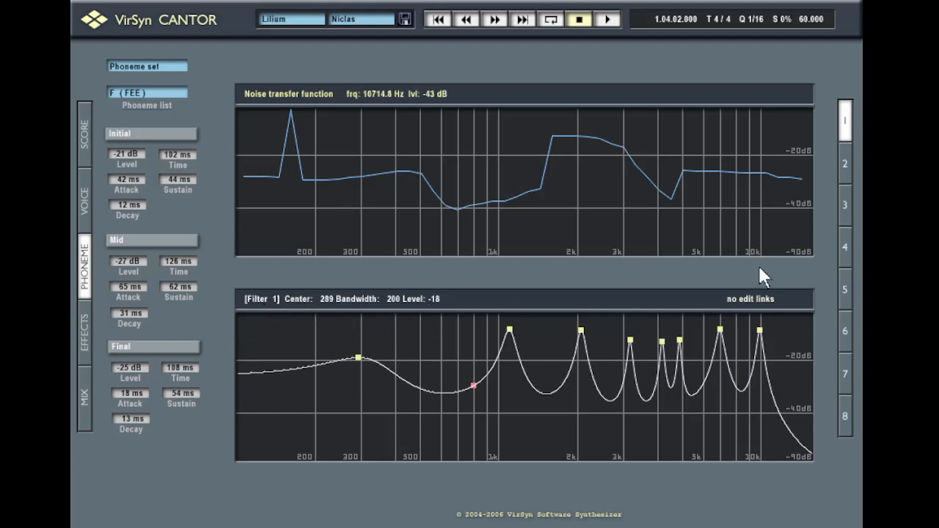
click(761, 298)
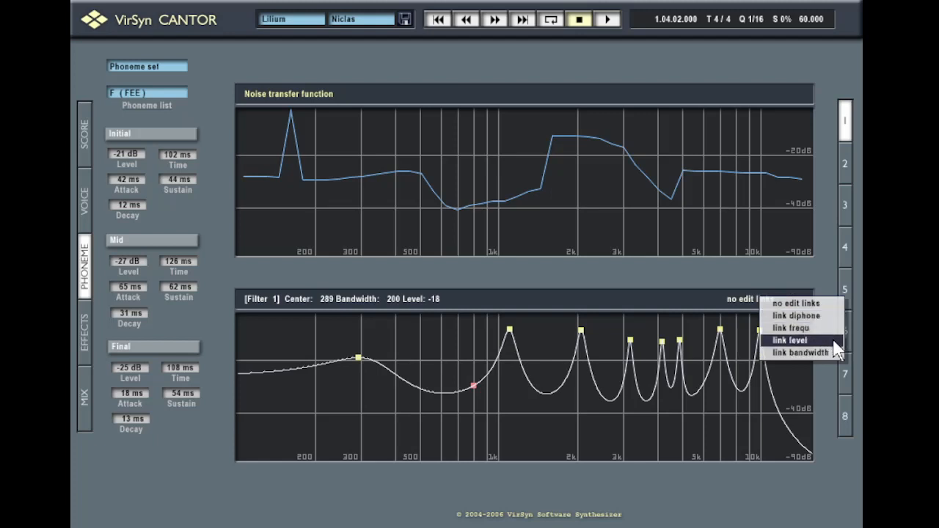
click(837, 450)
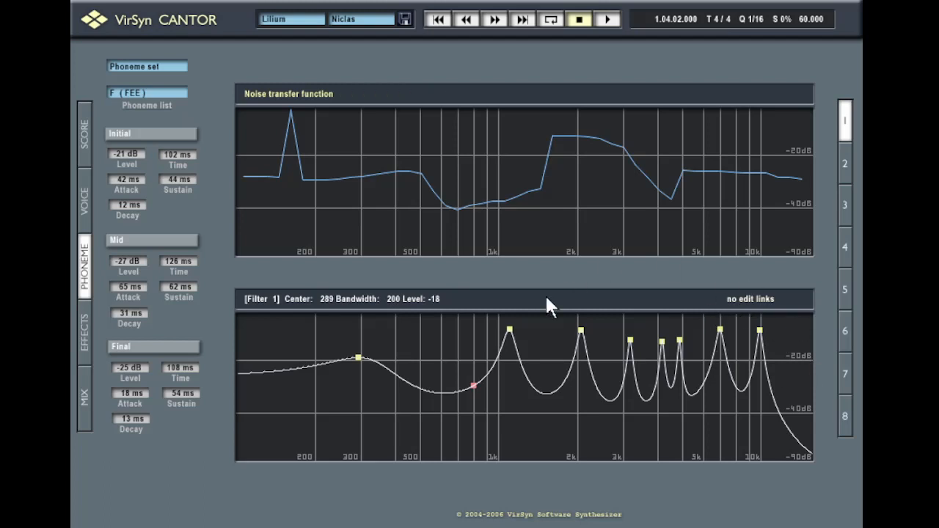
Flatten the F (FEE) noise spike near 200 Hz into a dip
click(83, 131)
click(325, 100)
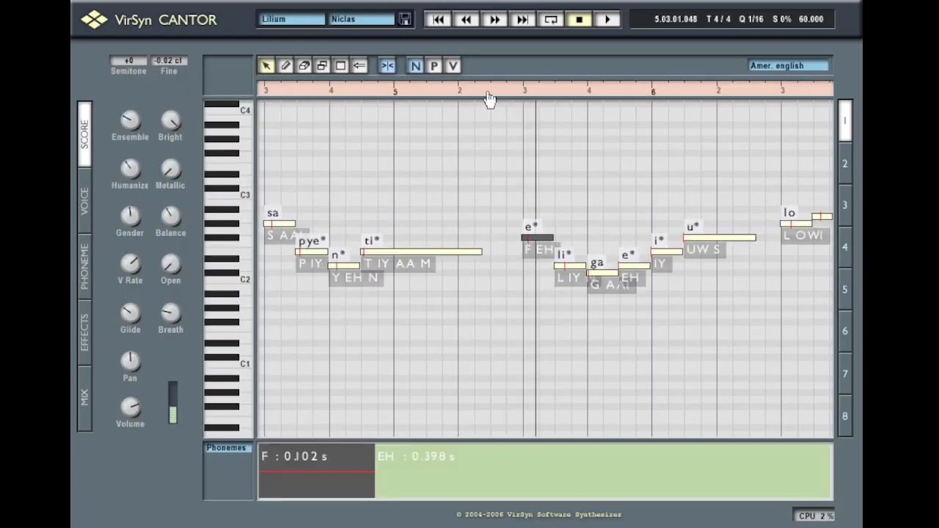
click(473, 94)
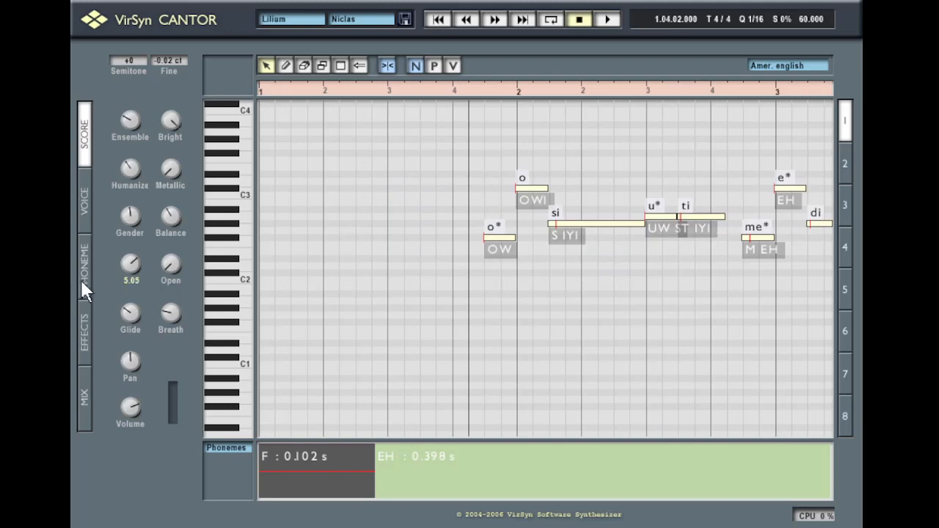
click(85, 283)
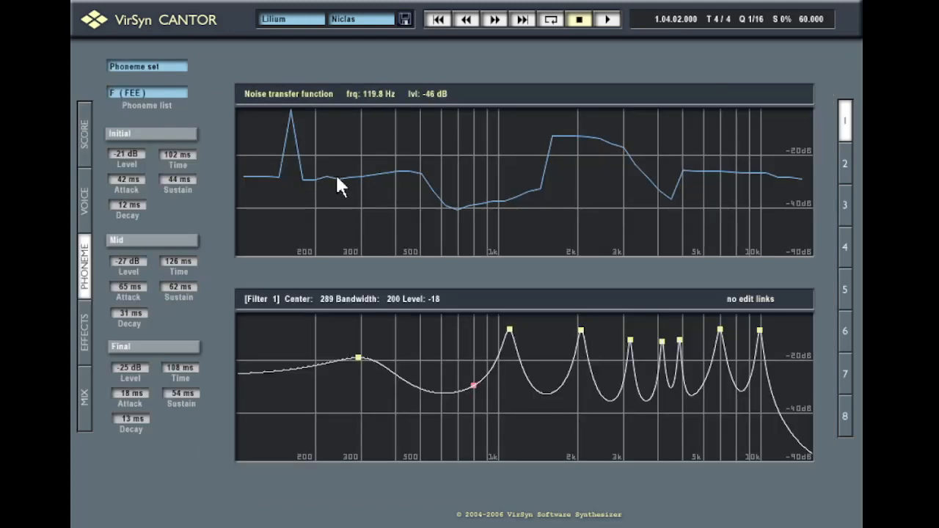
mouse_move(326, 178)
mouse_down()
mouse_move(280, 197)
mouse_move(244, 191)
mouse_up()
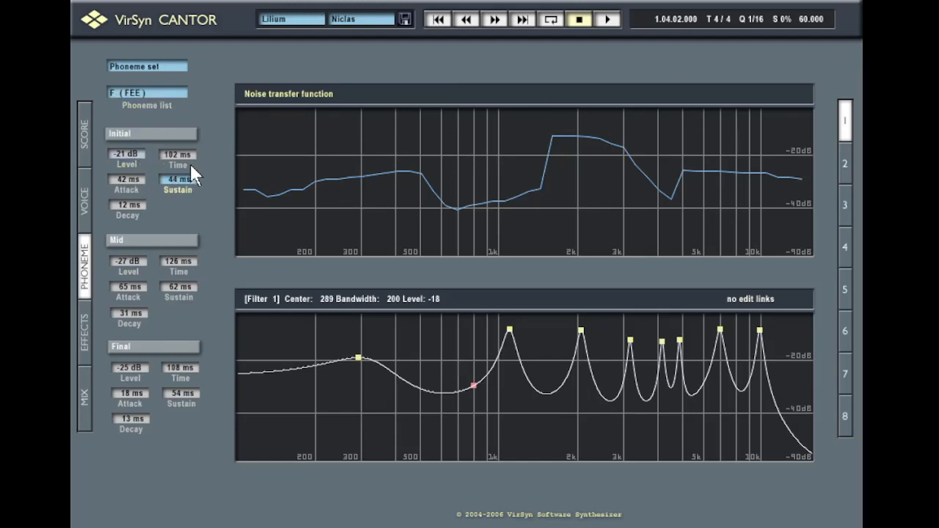
Select the AY (HIDE) phoneme from the Phoneme list
click(167, 64)
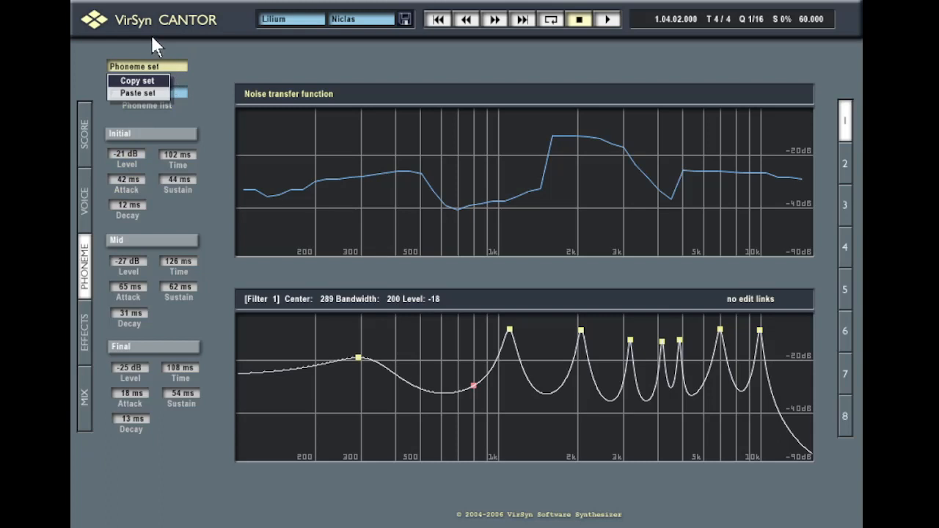
click(152, 38)
click(167, 93)
click(162, 109)
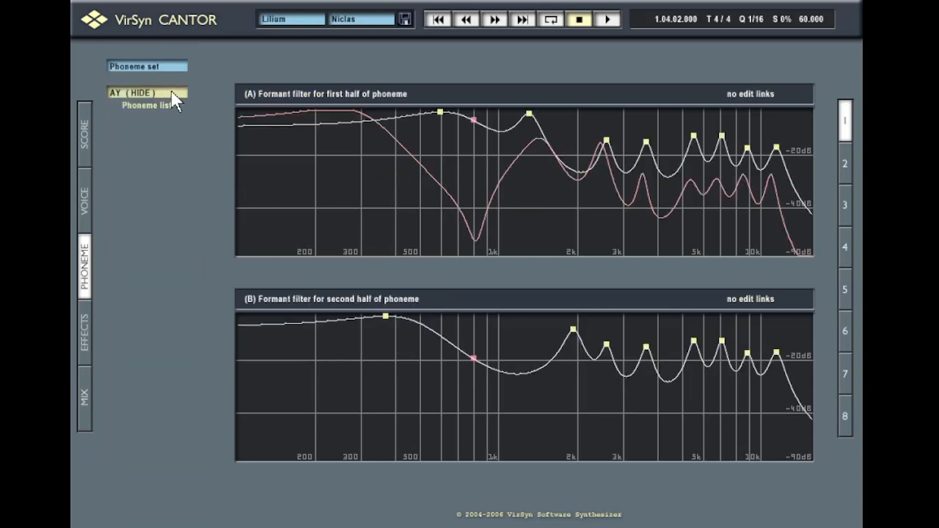
Browse the ER (HURT) and CH (CHEESE) phonemes, ending on JH (GEE) in the phoneme editor
click(176, 95)
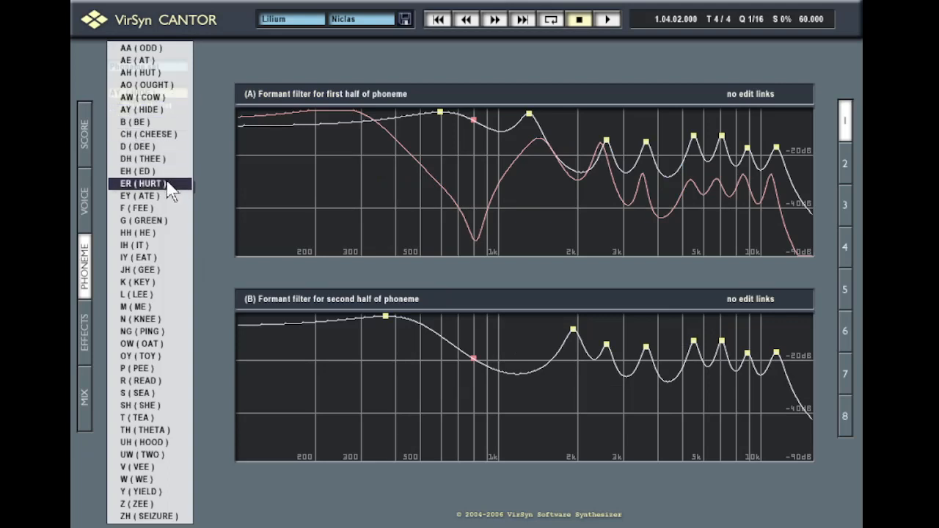
click(165, 184)
click(176, 95)
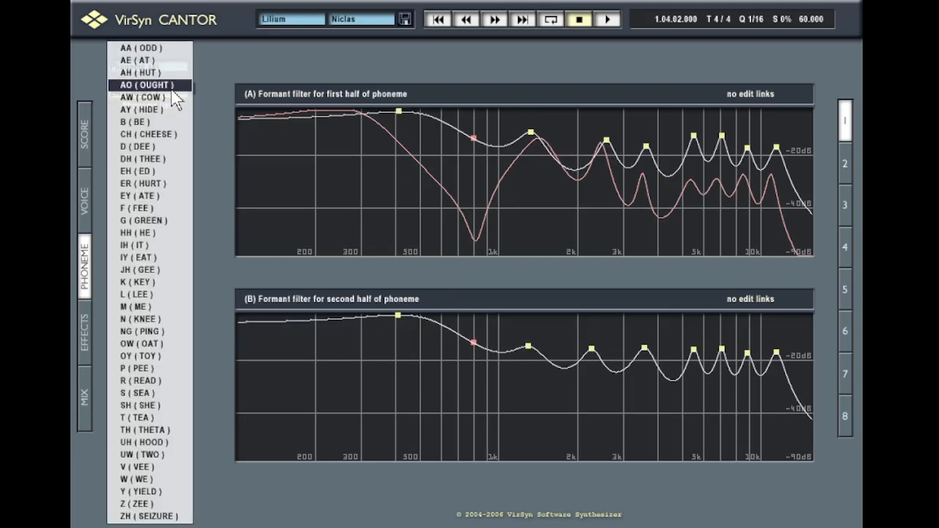
click(167, 136)
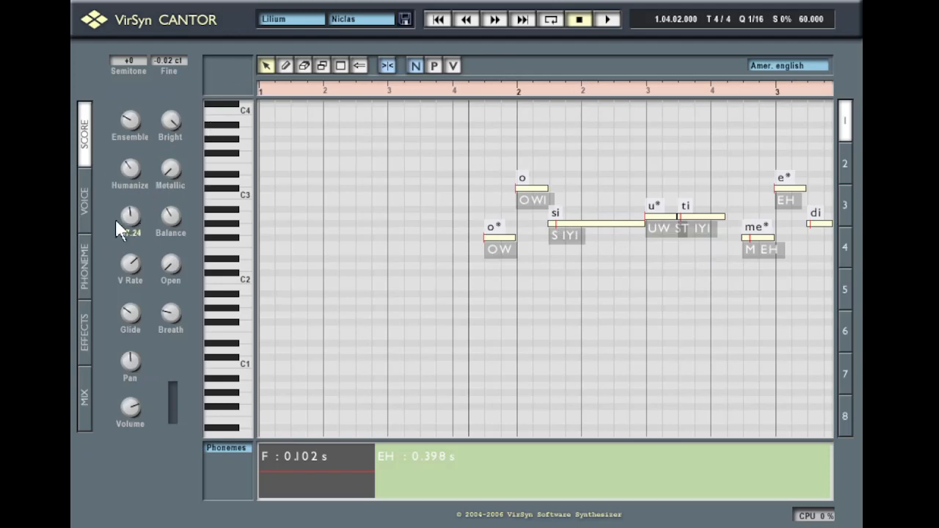
click(85, 253)
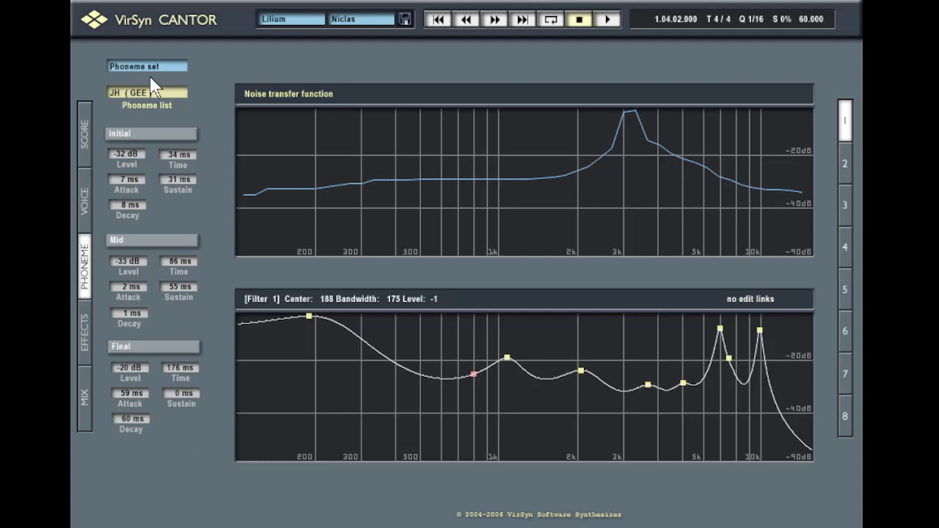
Compare the Luther voice in part 2 with part 1's voice settings, then return to the phoneme filters
click(847, 161)
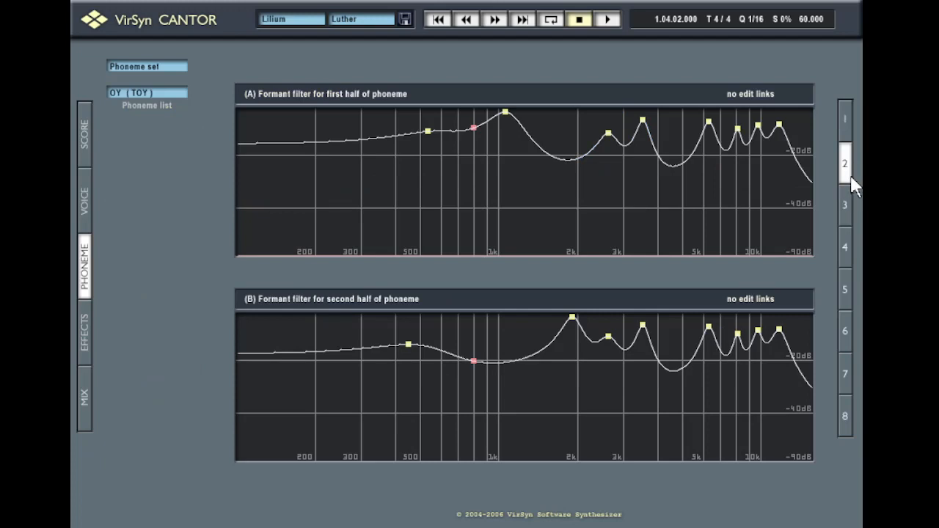
click(88, 192)
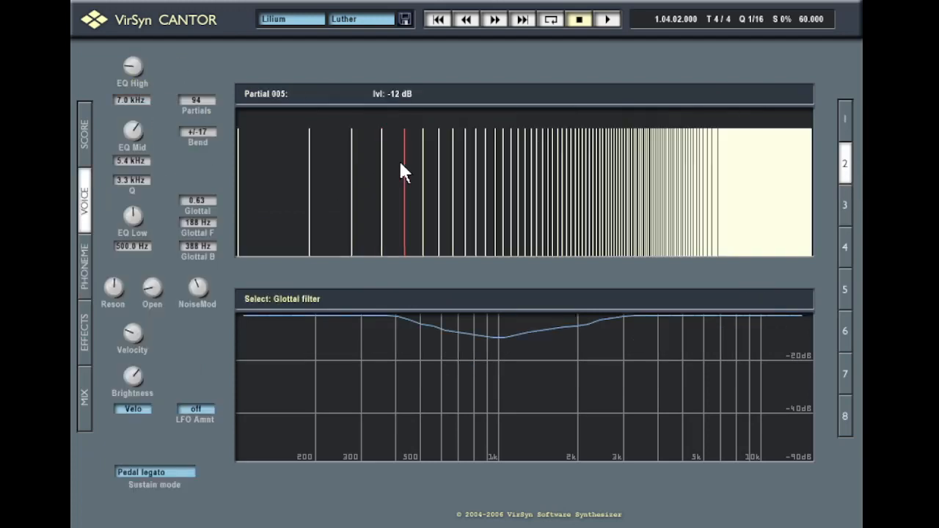
click(844, 116)
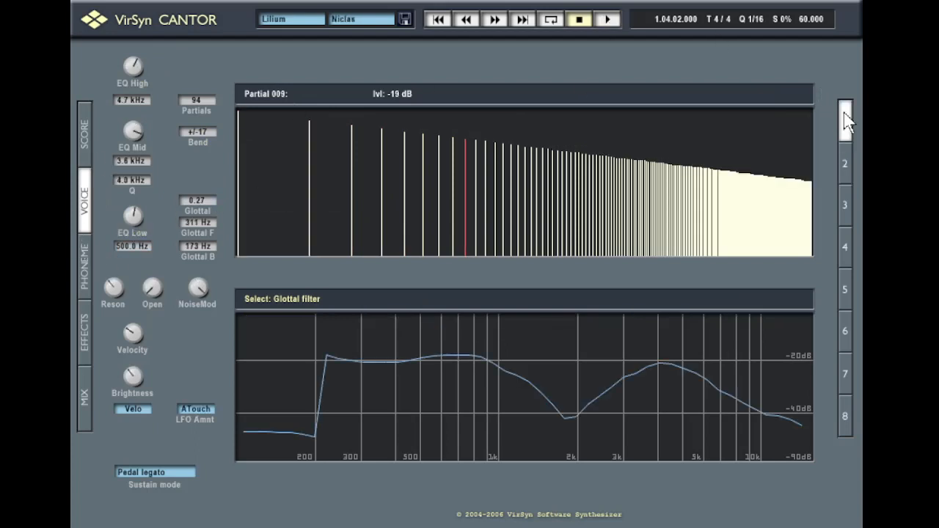
click(847, 151)
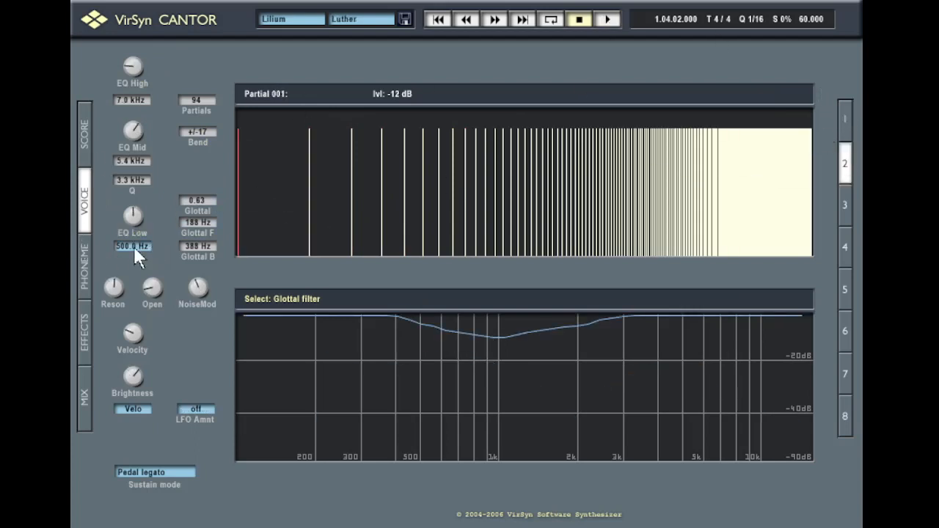
click(87, 253)
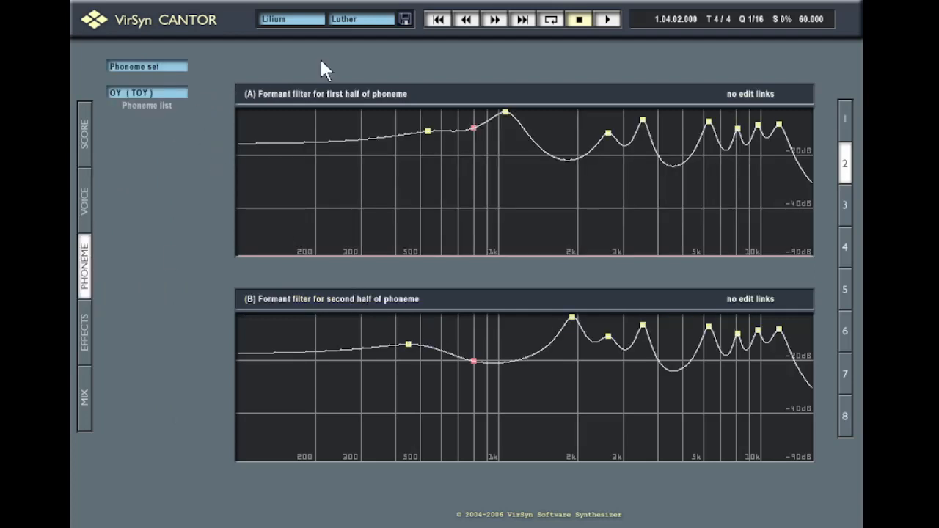
Rewind the song, select part 1 with Niclas, and start playback
click(436, 20)
click(844, 119)
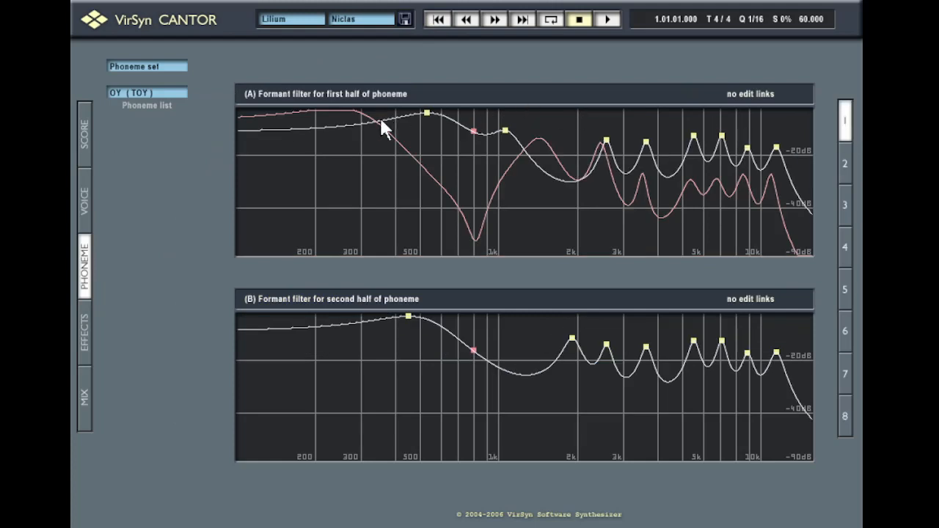
click(608, 20)
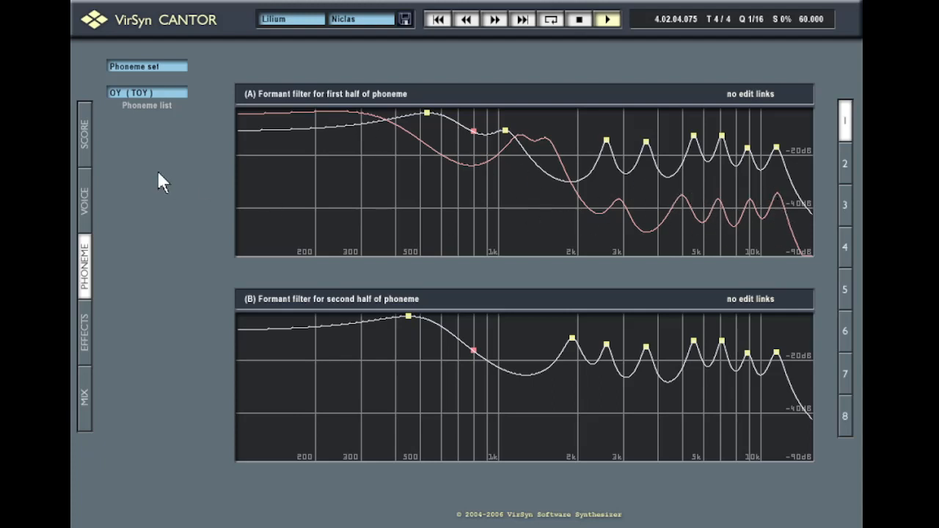
Stop playback, rewind to 1.01.01.000, and show the Effects page
click(438, 20)
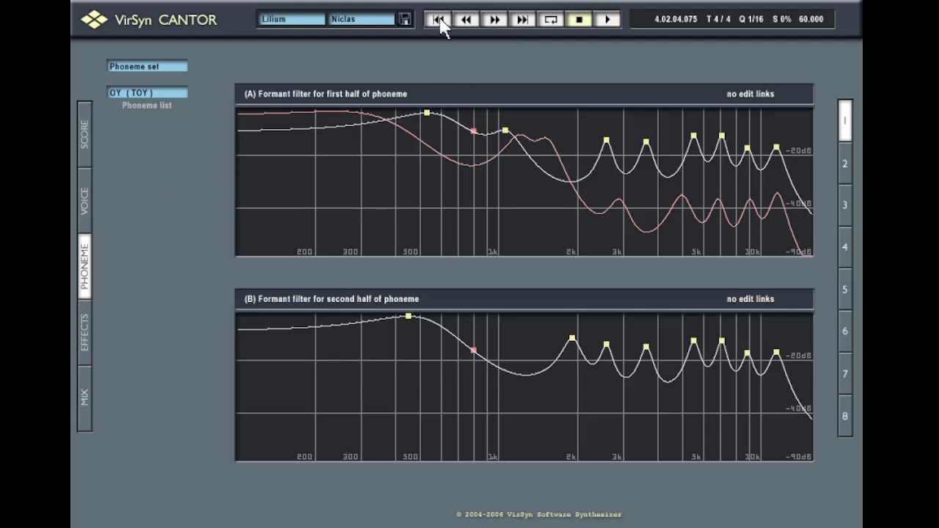
click(84, 329)
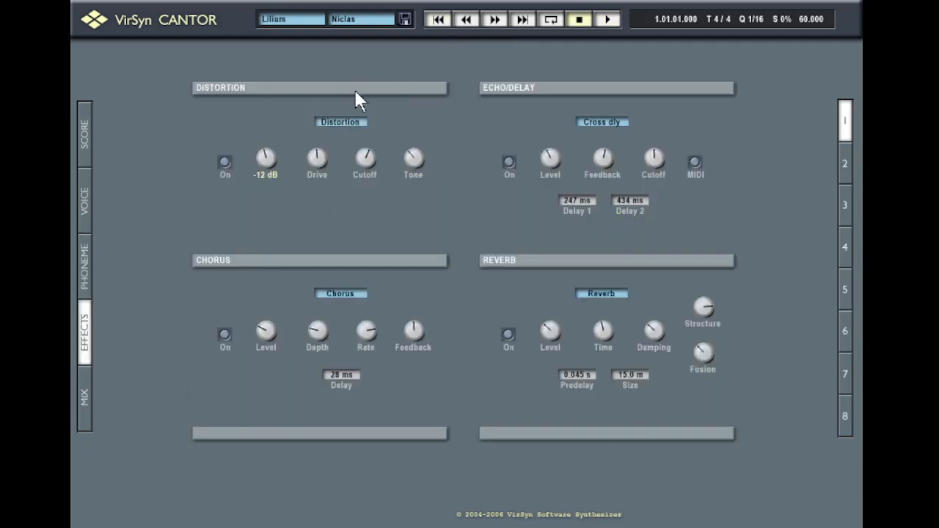
Keep plain Distortion as the effect type and play the song from around bar 2 in the score
click(355, 125)
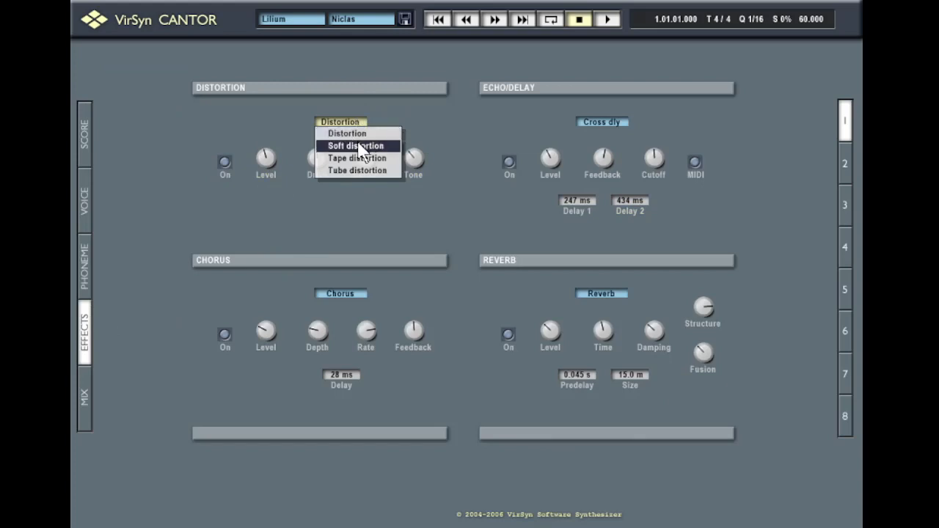
click(359, 135)
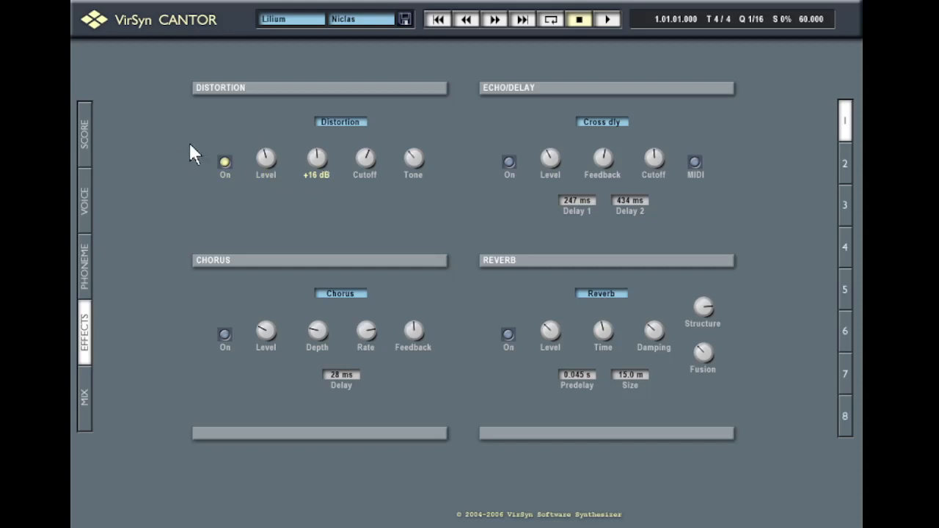
mouse_move(350, 160)
mouse_move(308, 160)
mouse_move(423, 174)
click(88, 148)
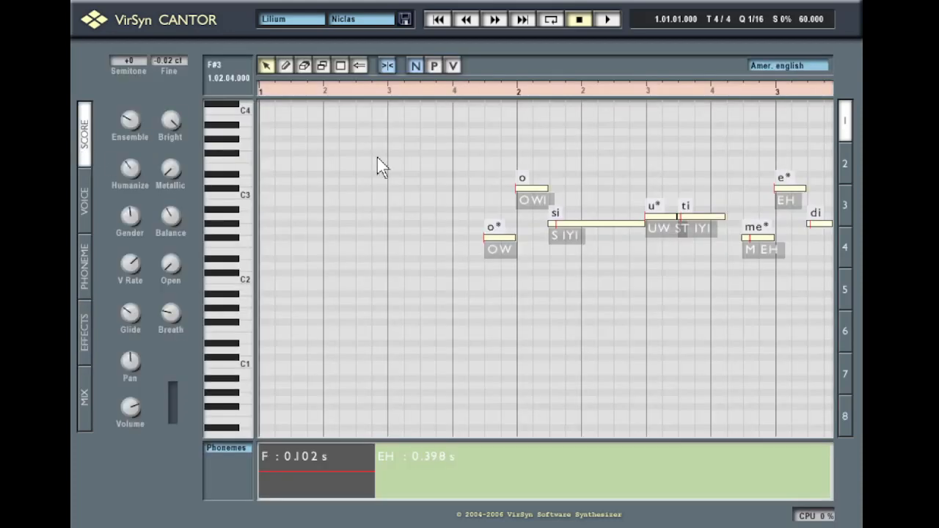
click(467, 93)
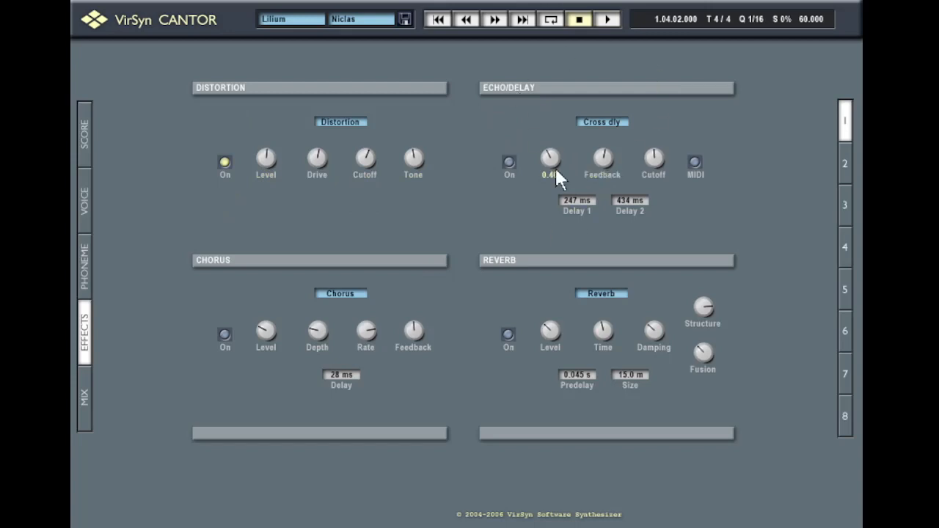
Turn on echo/delay, switch distortion off, and play the song in the score from bar 1 beat 4
mouse_move(644, 151)
click(509, 162)
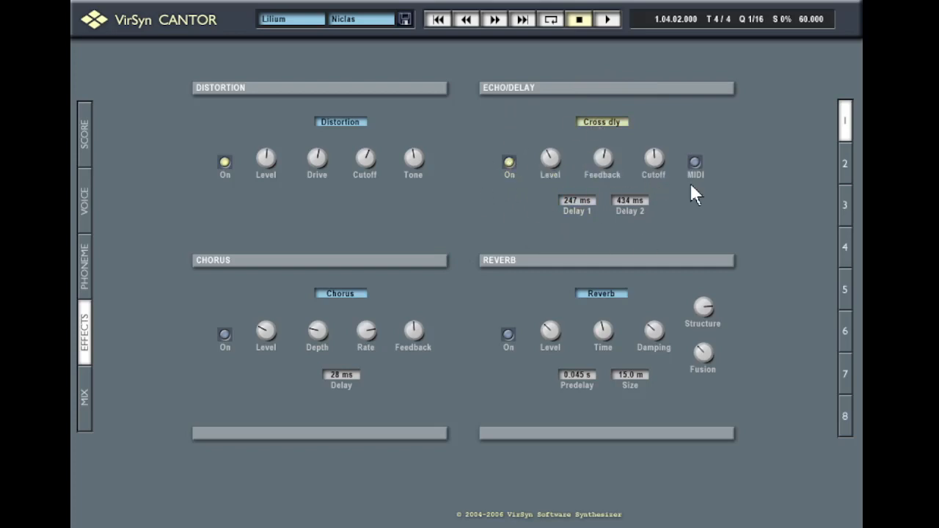
click(225, 162)
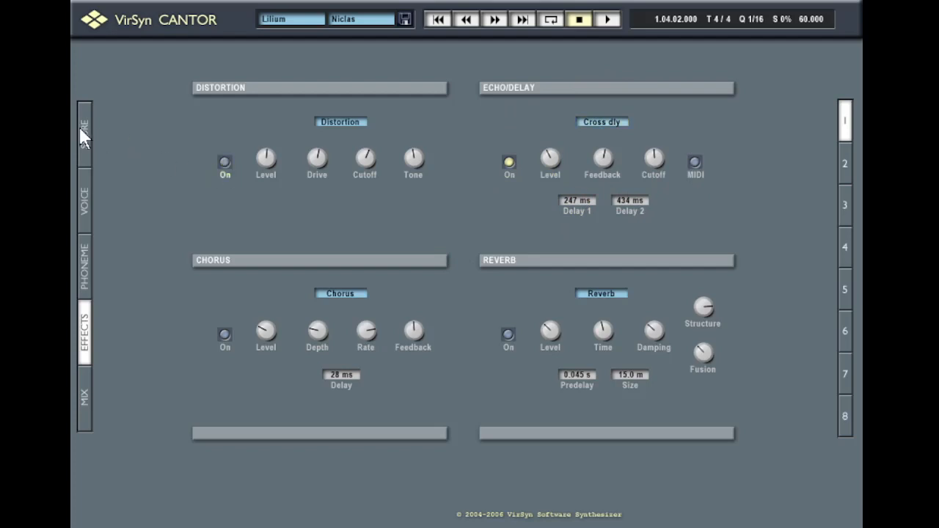
click(82, 132)
key(space)
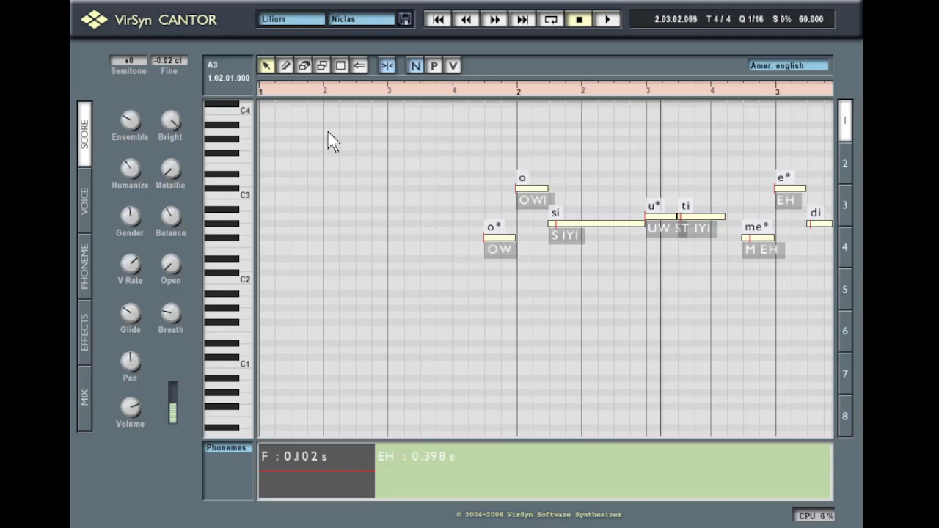
key(space)
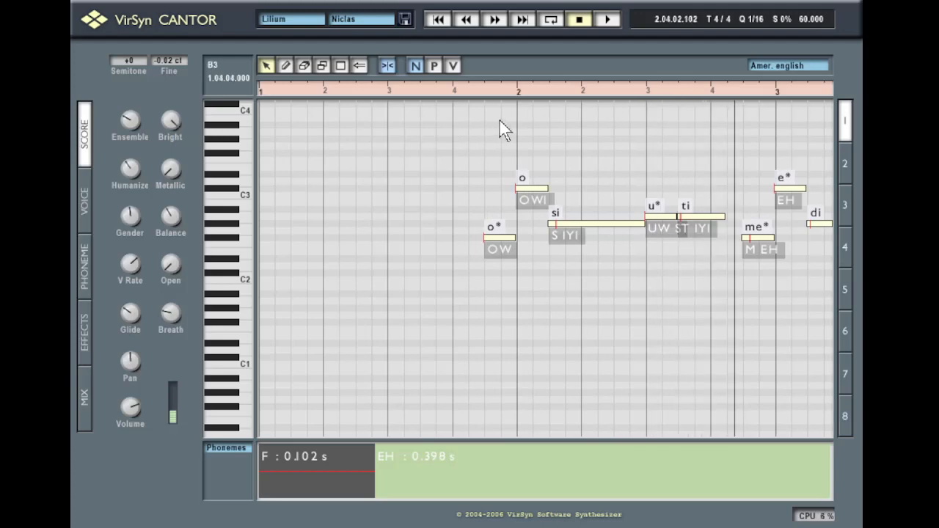
click(454, 95)
Set the echo/delay mode to Mono delay and audition it in the score
click(86, 334)
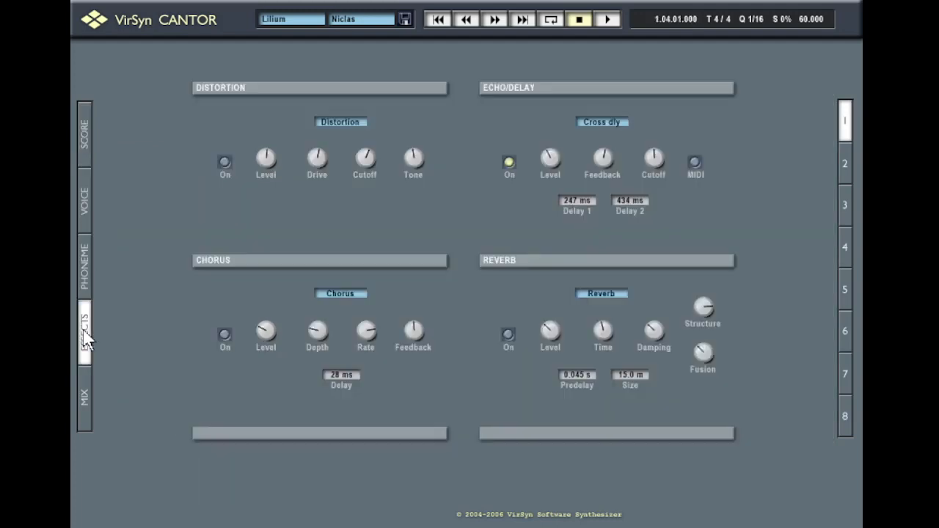
click(605, 124)
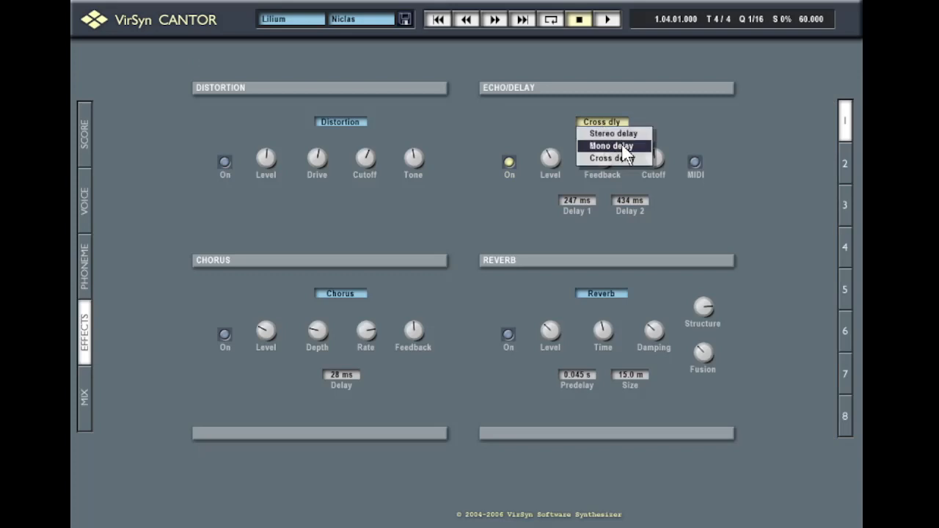
click(622, 143)
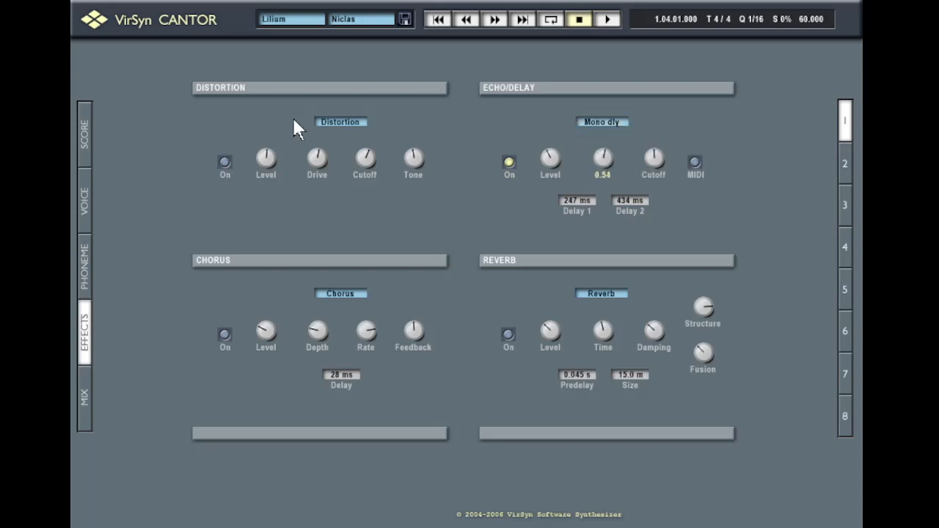
click(85, 130)
key(space)
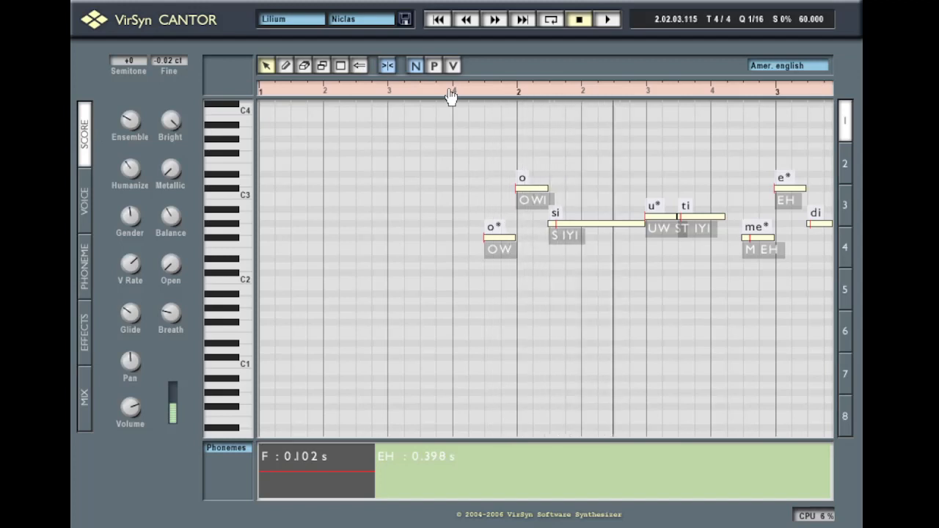
key(space)
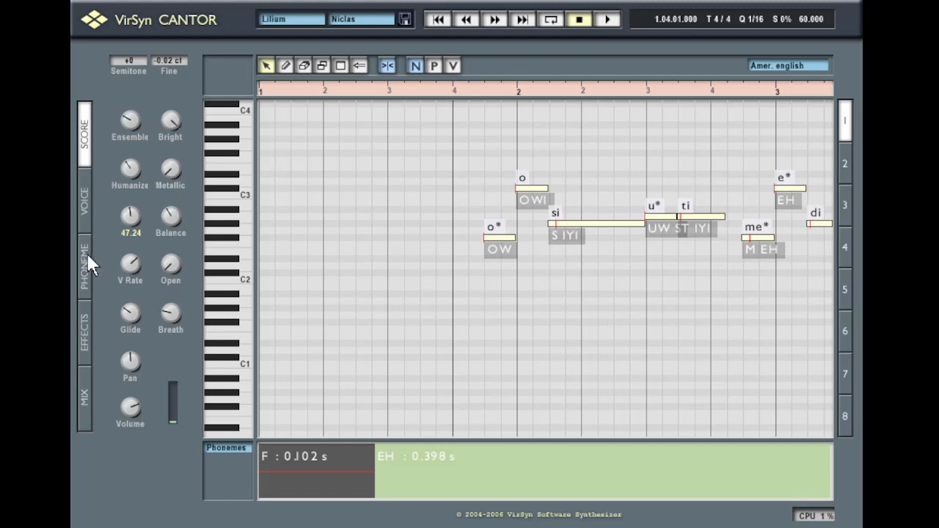
Switch the echo/delay to Stereo delay, audition it, and keep Stereo delay
click(84, 325)
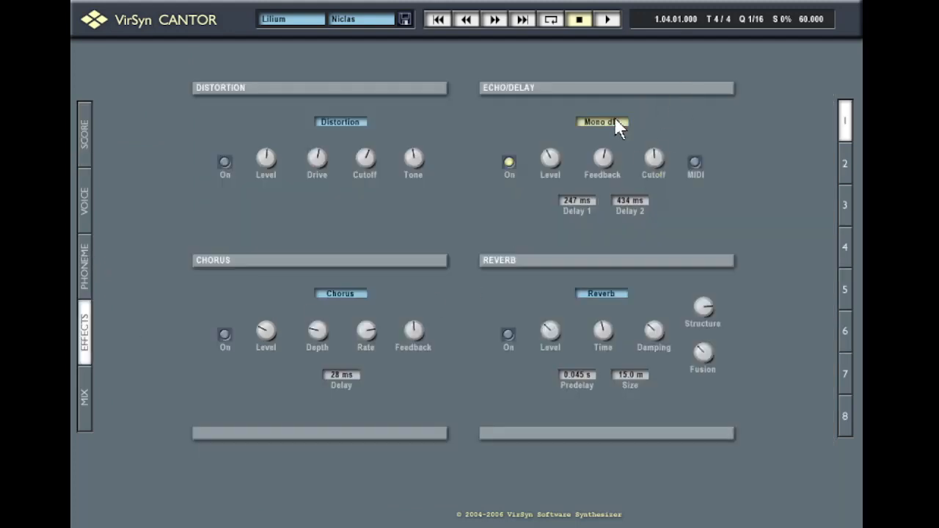
click(615, 123)
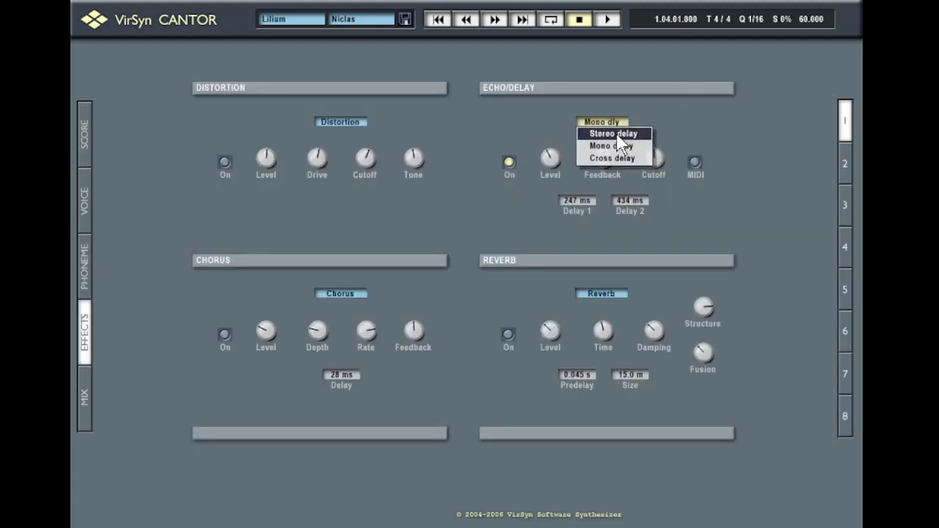
click(617, 135)
click(85, 135)
key(space)
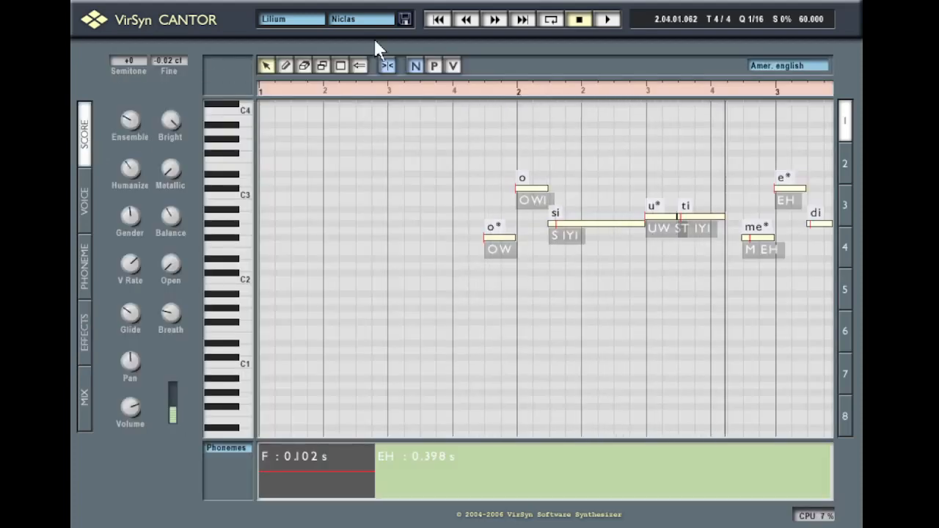
key(space)
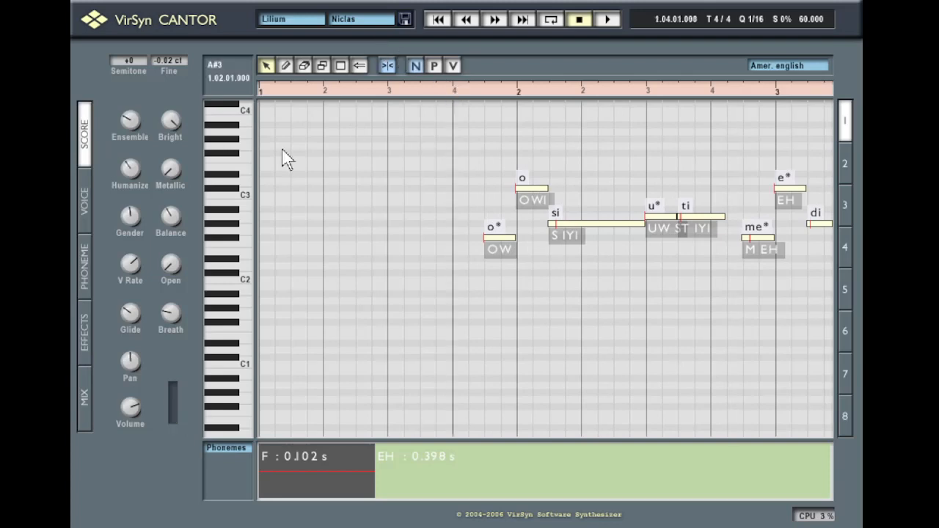
click(87, 327)
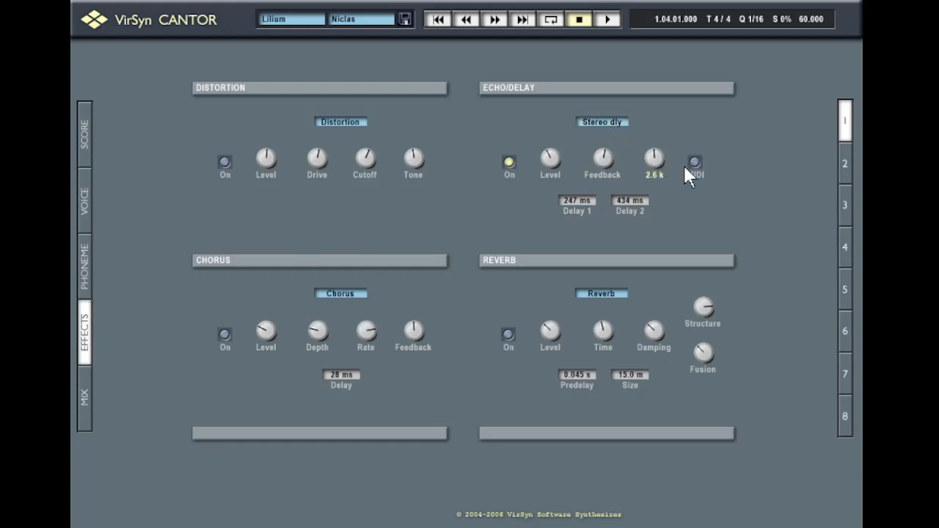
click(595, 125)
click(537, 106)
Keep the Chorus type, switch distortion back on, and give reverb the Taj Mahal 2 preset
click(362, 294)
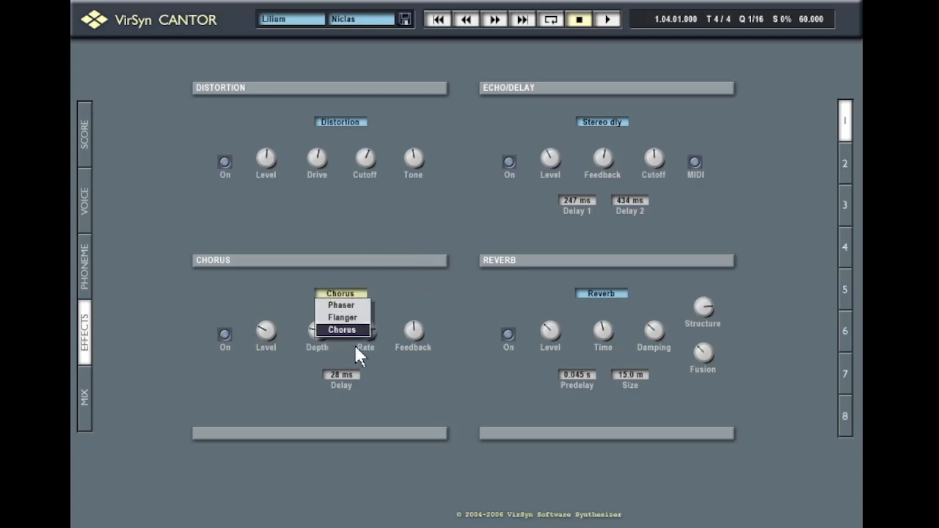
click(418, 301)
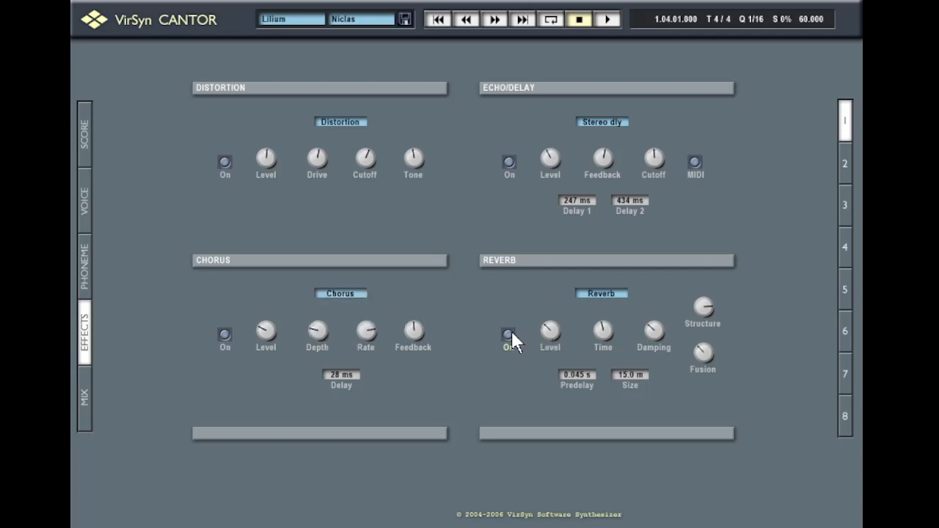
click(226, 165)
click(619, 296)
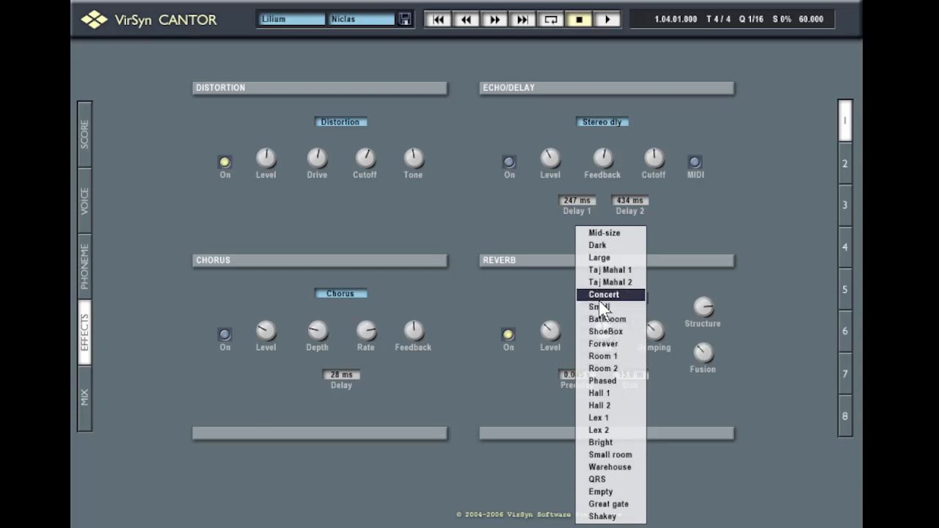
click(593, 280)
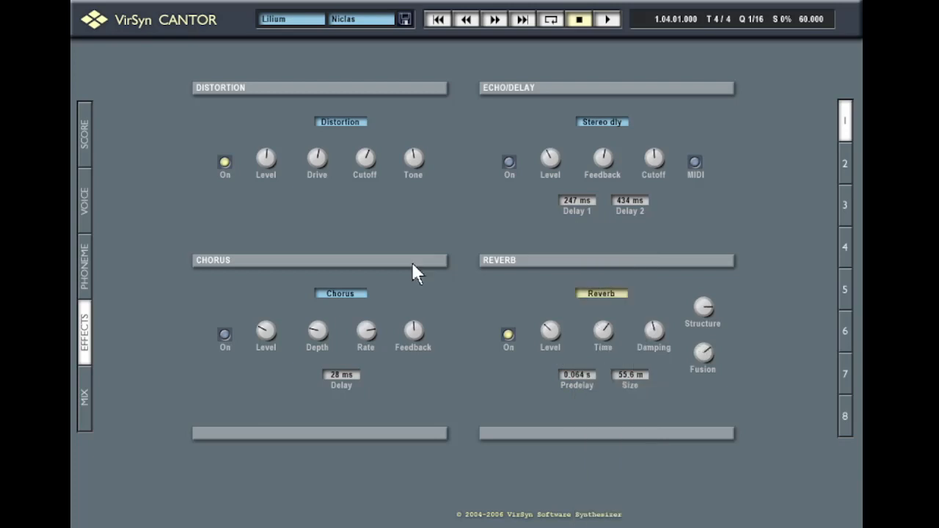
click(85, 137)
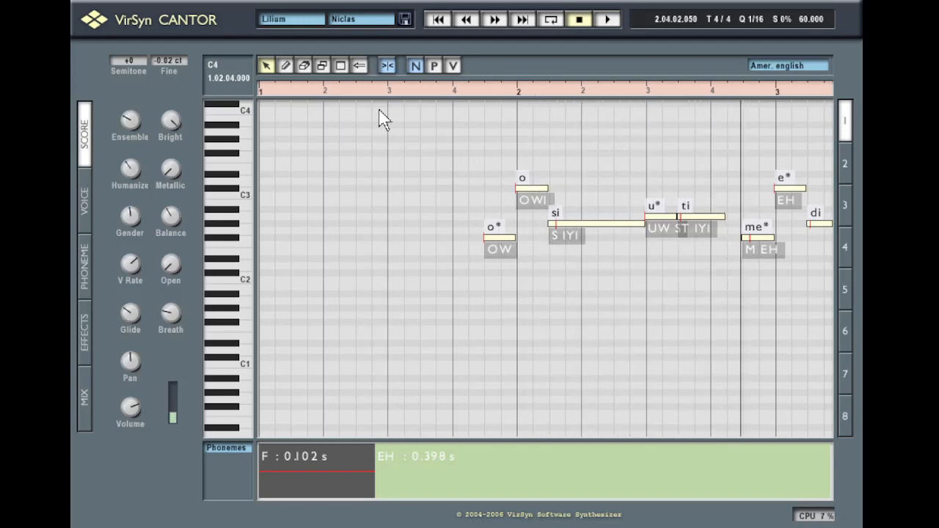
Play the phrase from bar 1 beat 3 with the new effects, then rewind to bar 1 beat 4
click(79, 336)
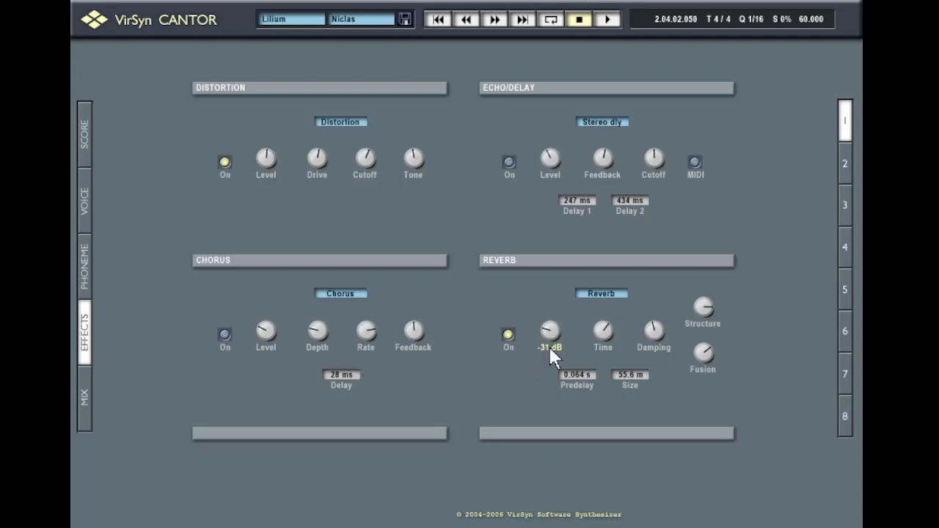
click(83, 142)
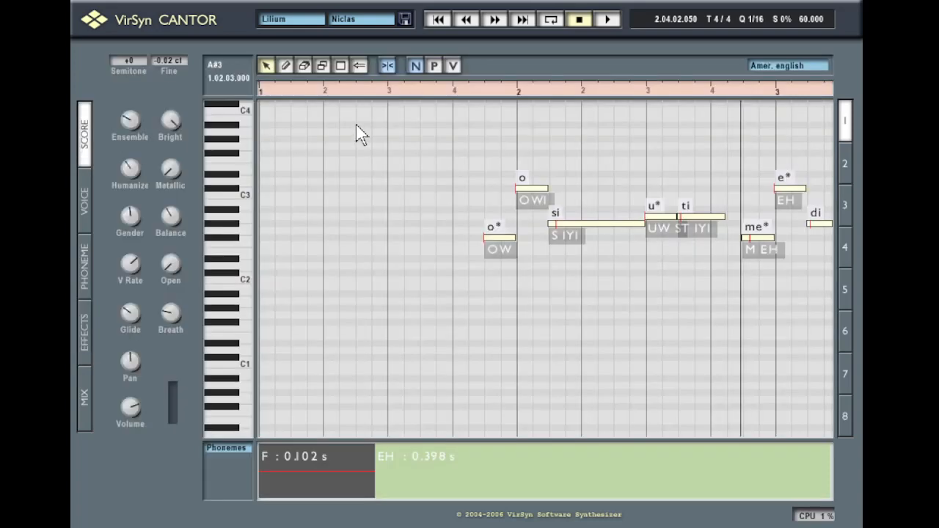
click(422, 93)
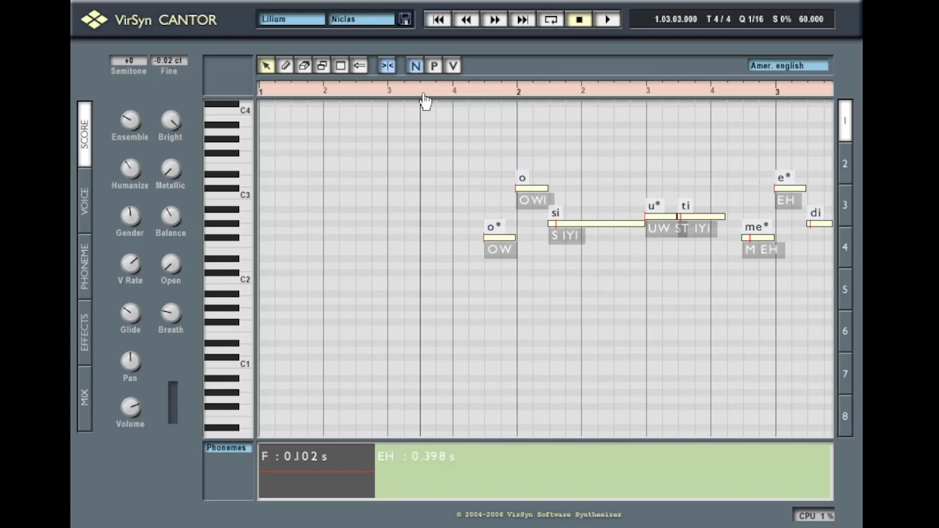
key(space)
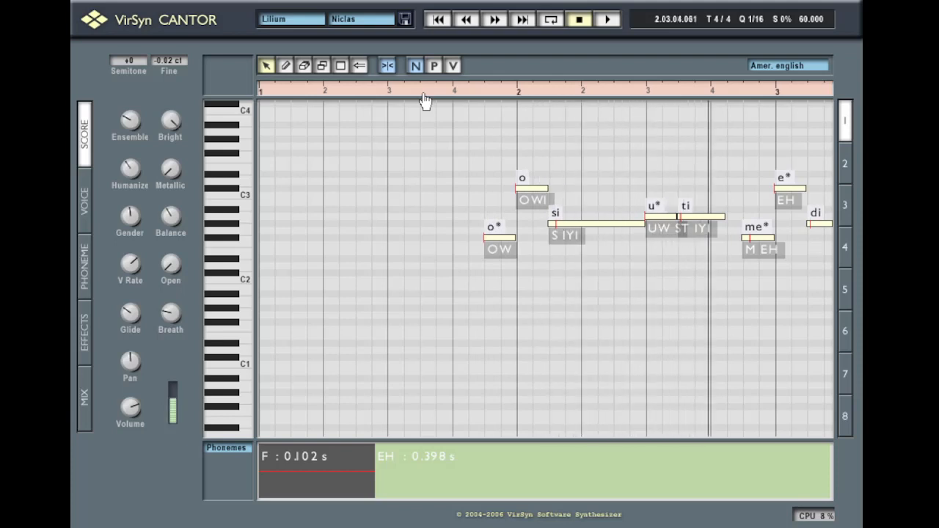
key(space)
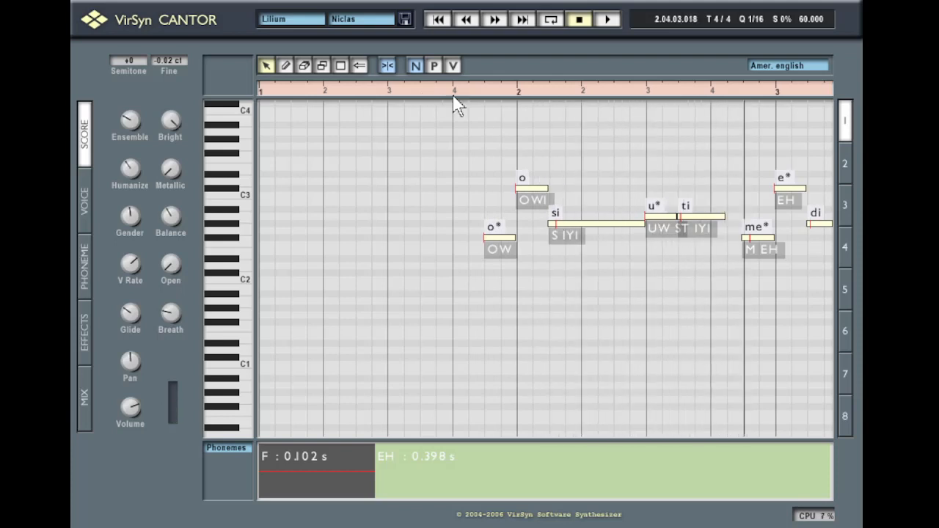
click(449, 91)
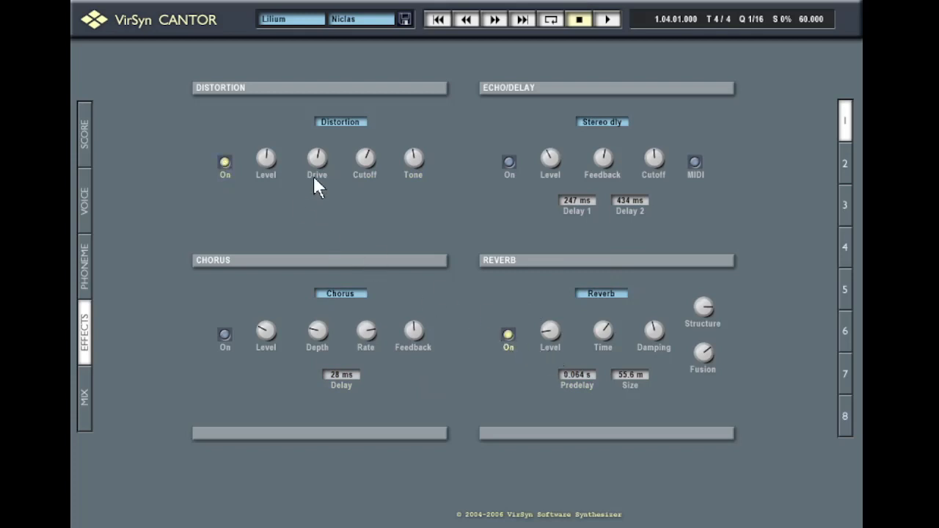
mouse_move(268, 155)
click(83, 139)
mouse_move(140, 279)
click(83, 408)
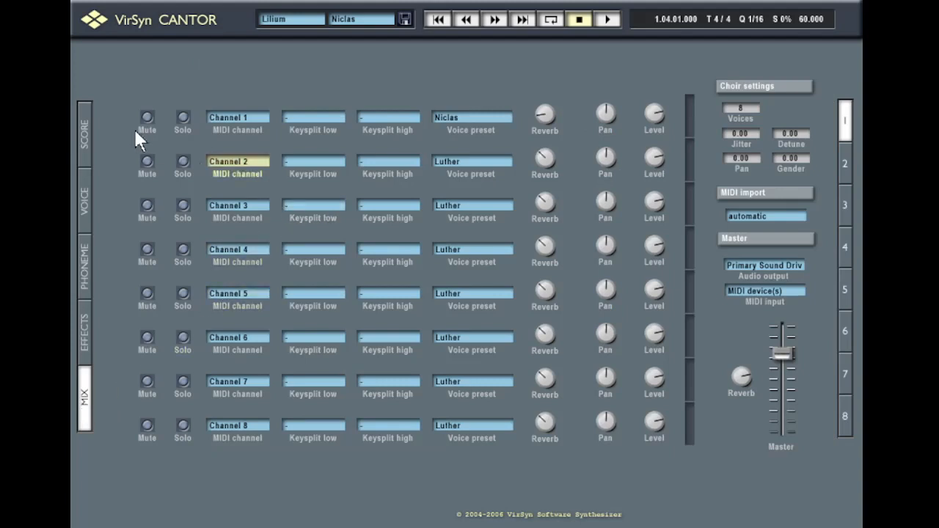
click(488, 159)
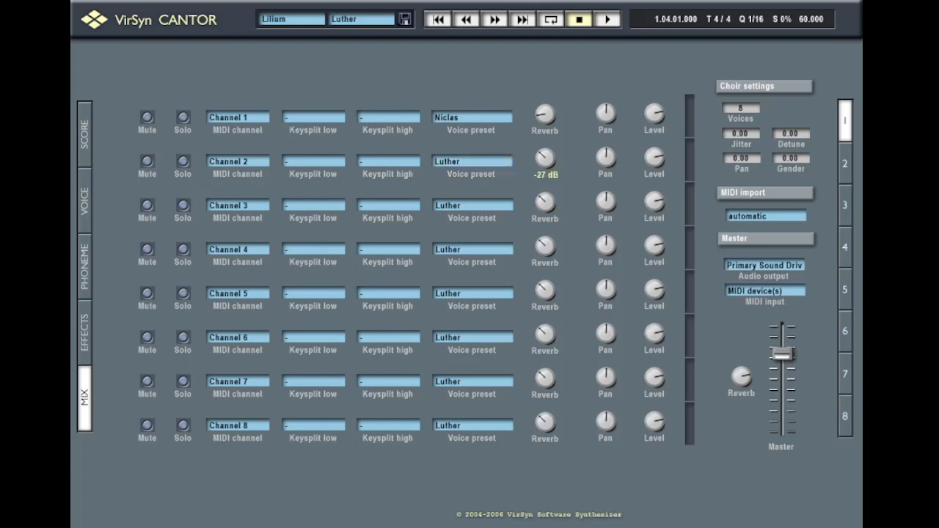
click(479, 117)
click(405, 19)
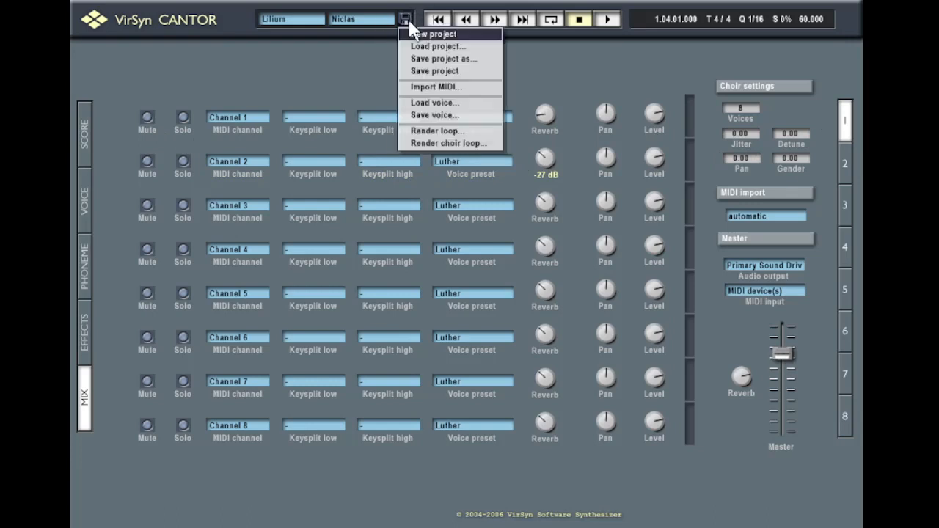
click(350, 82)
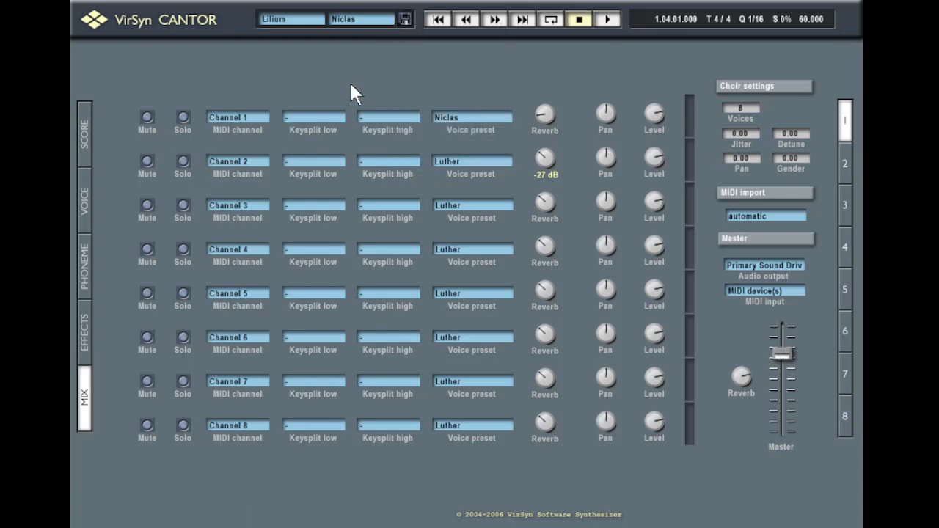
click(844, 163)
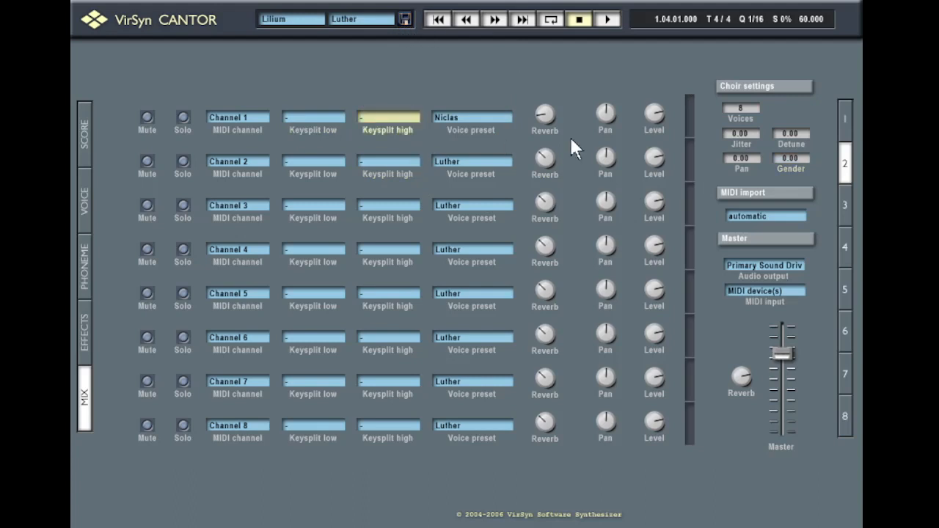
click(845, 130)
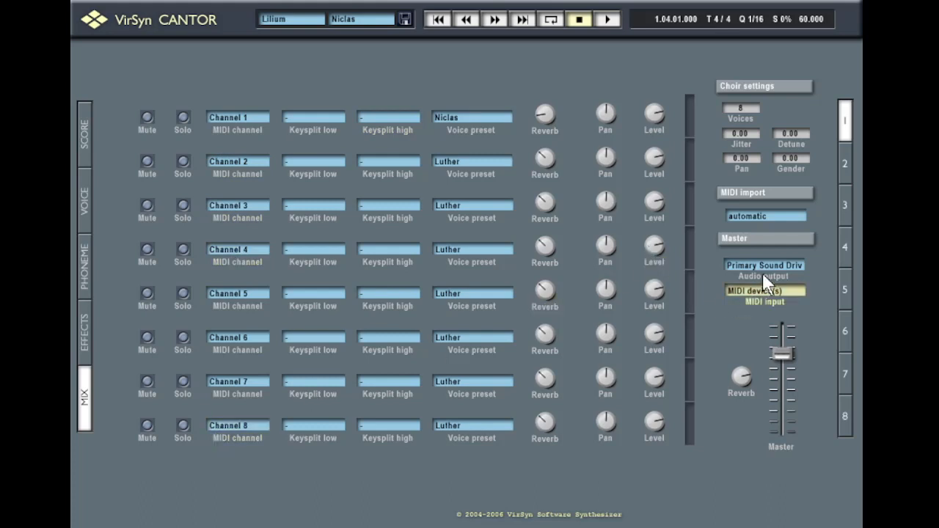
click(750, 217)
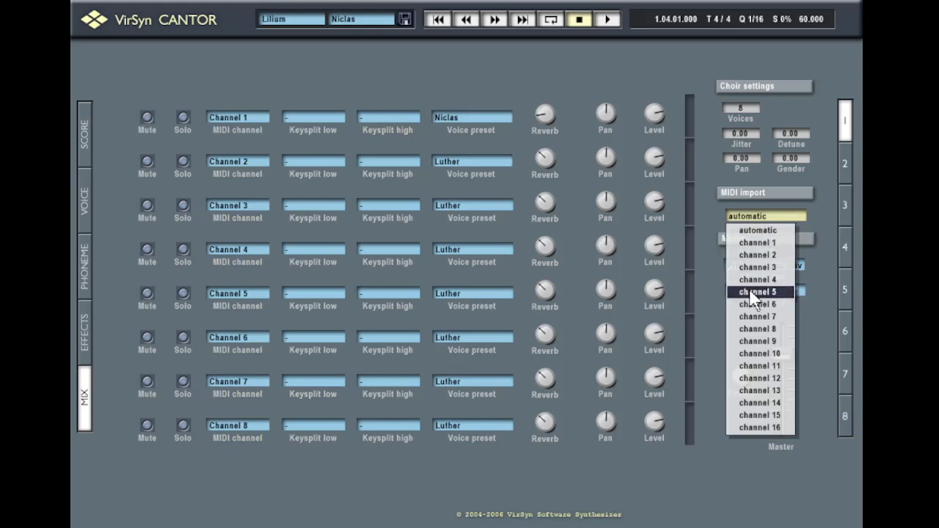
click(740, 231)
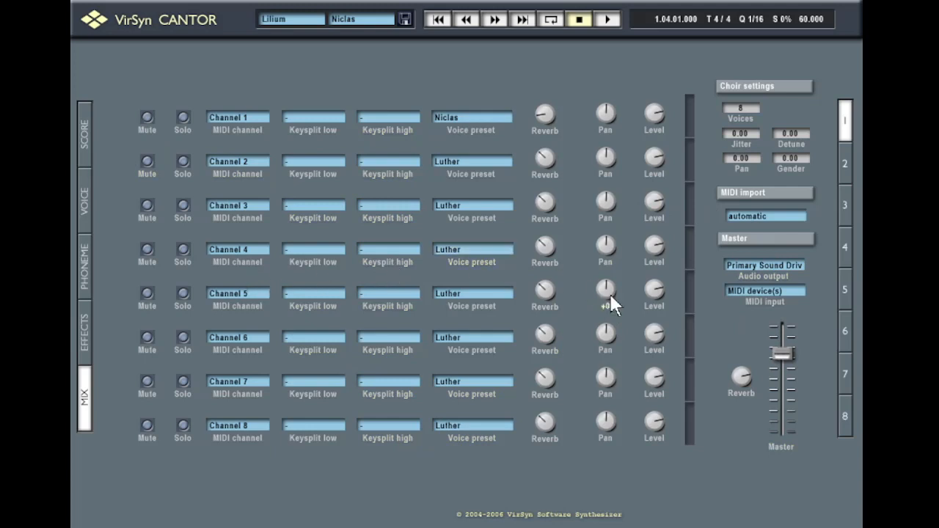
click(759, 219)
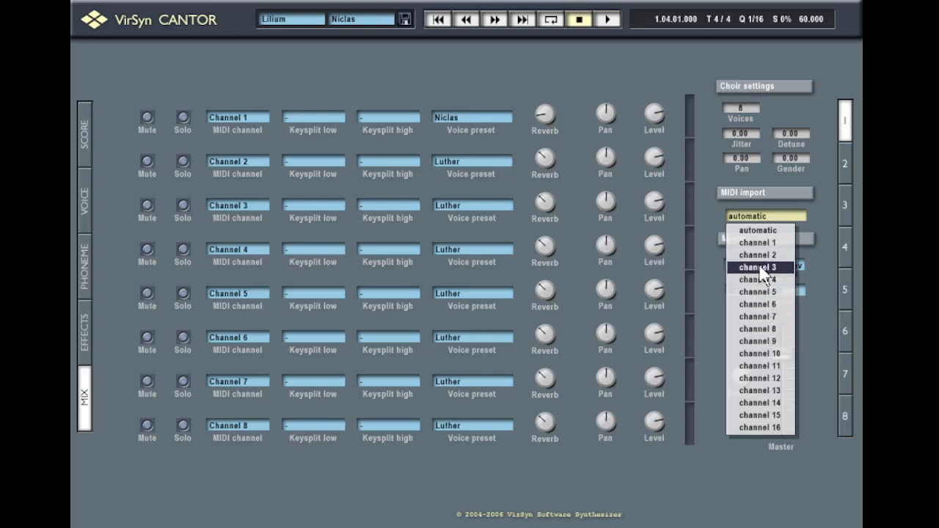
click(751, 232)
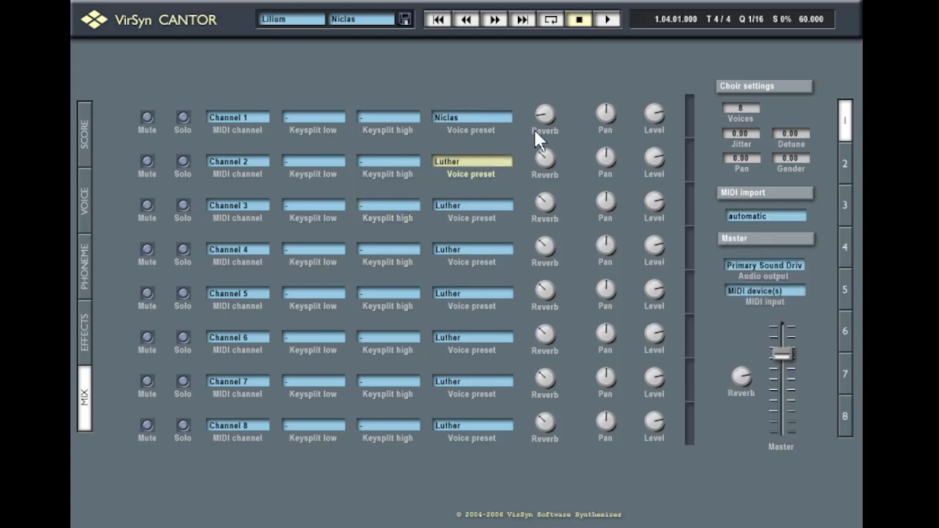
Leave channel 1's lower keysplit with no note after browsing its octave choices
click(313, 119)
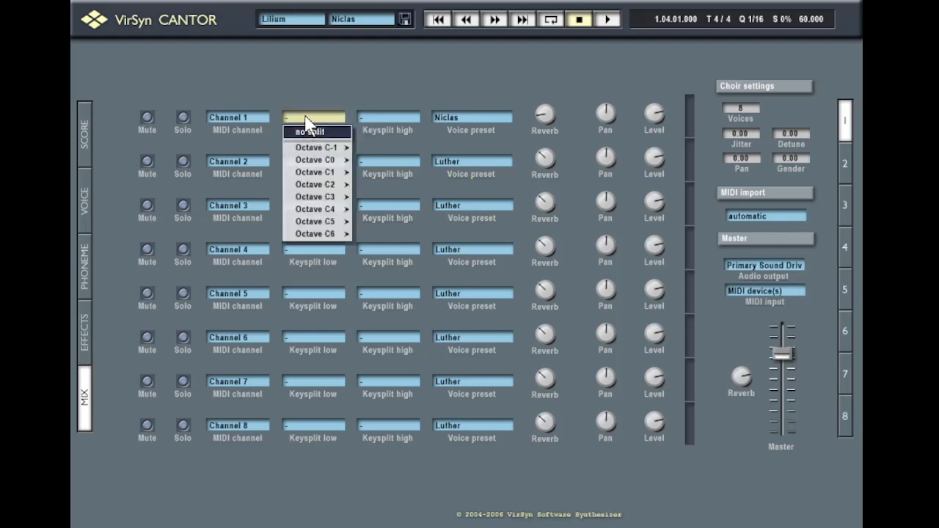
click(319, 78)
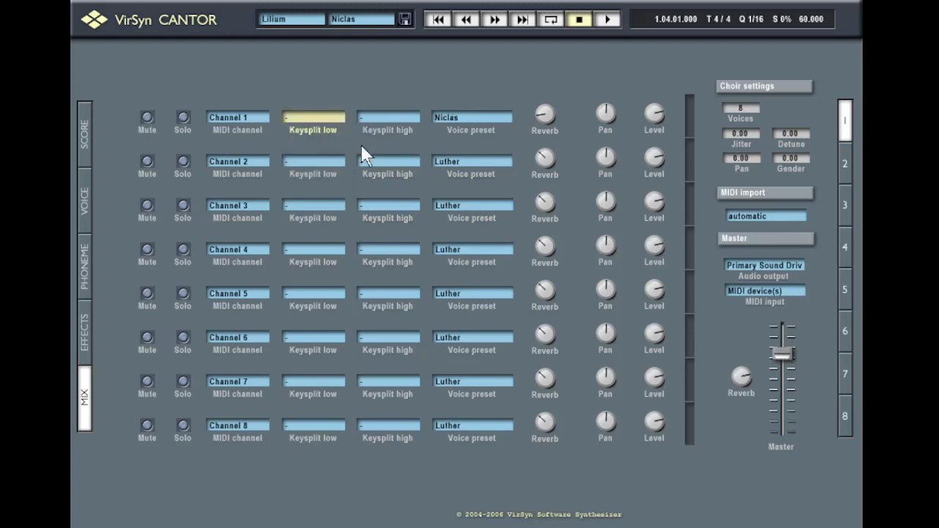
click(316, 119)
click(324, 132)
click(330, 126)
mouse_move(326, 222)
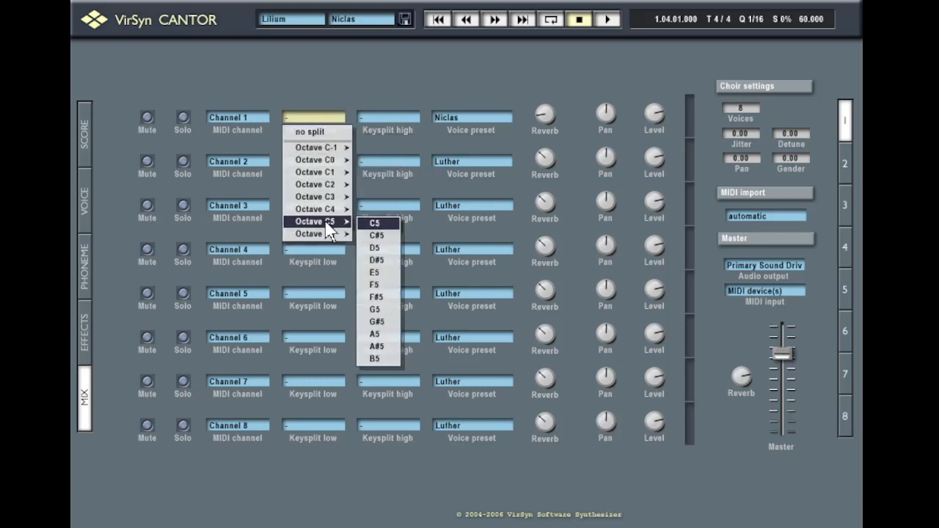
click(332, 56)
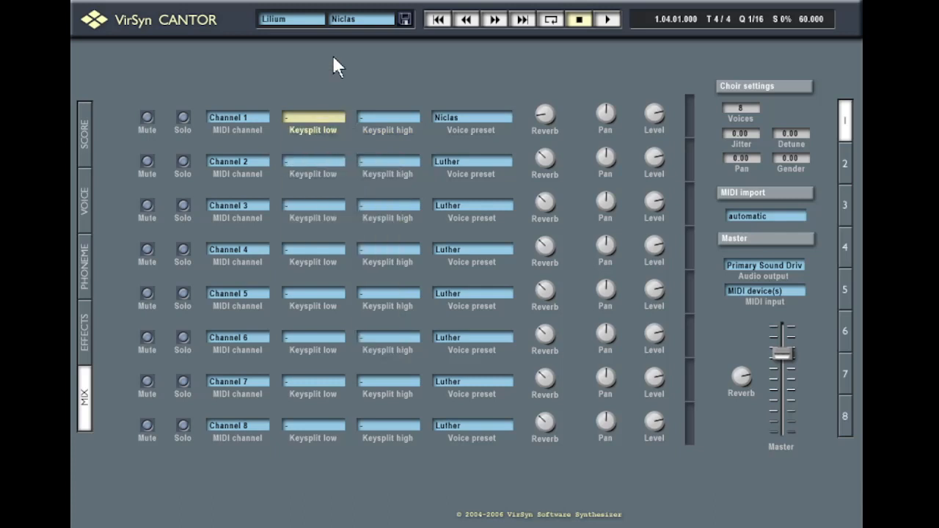
Leave channel 1's upper keysplit unset and bring up the Effects page
click(401, 121)
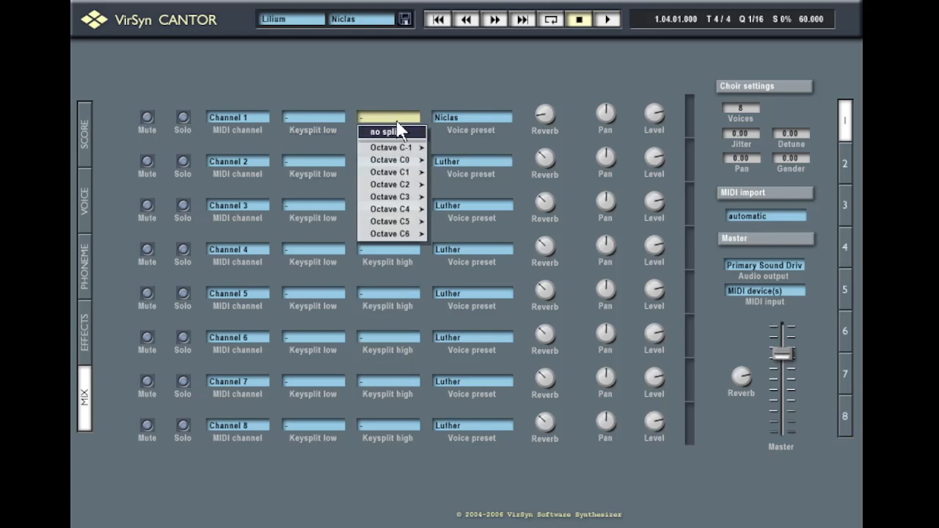
mouse_move(411, 149)
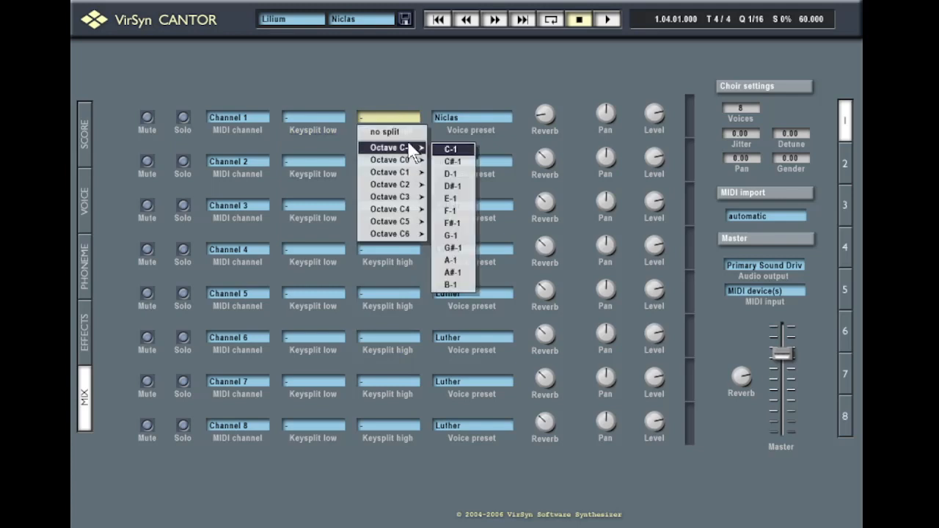
click(408, 72)
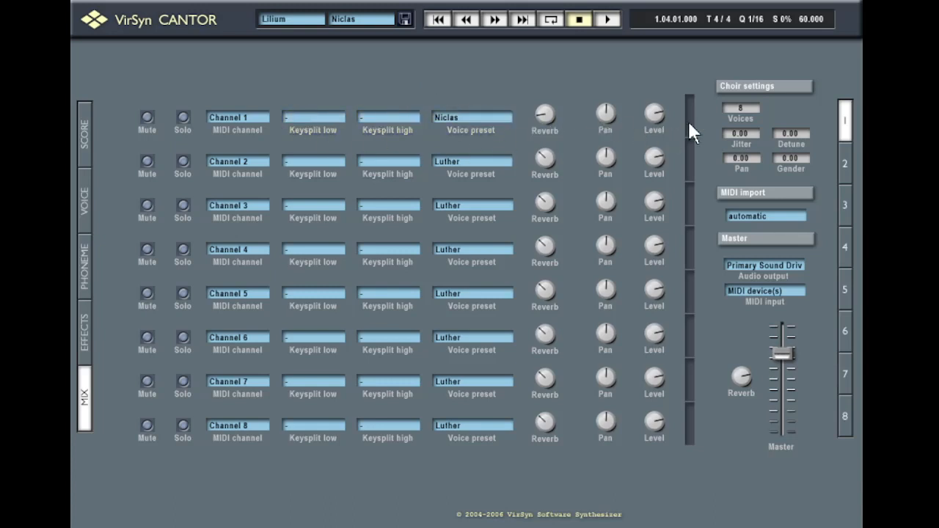
click(86, 305)
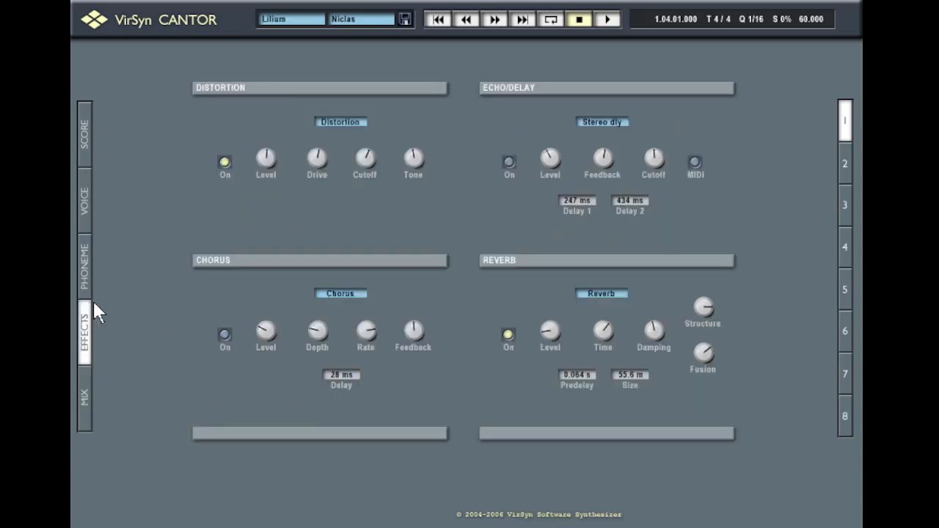
Look over the score, voice and effects pages, then raise channel 1's reverb from -35 dB to -7 dB
click(83, 130)
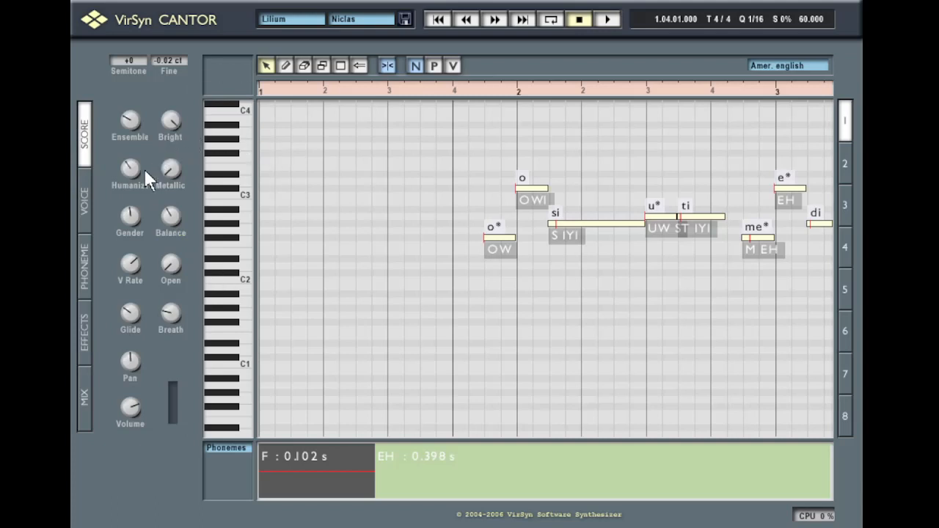
click(87, 208)
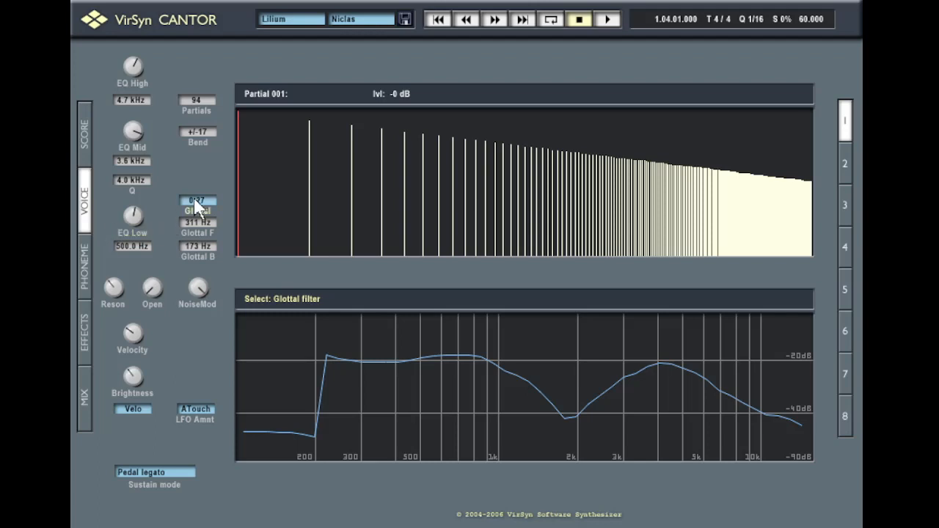
click(85, 345)
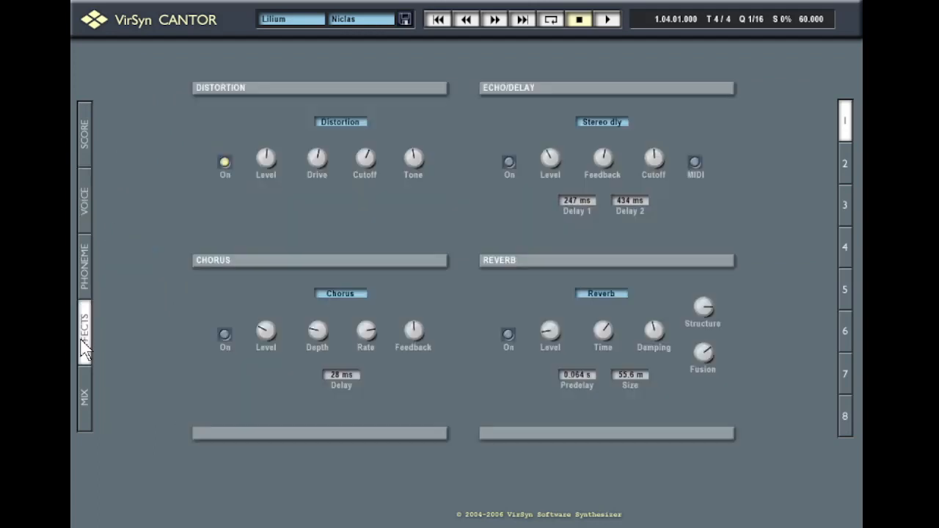
click(83, 396)
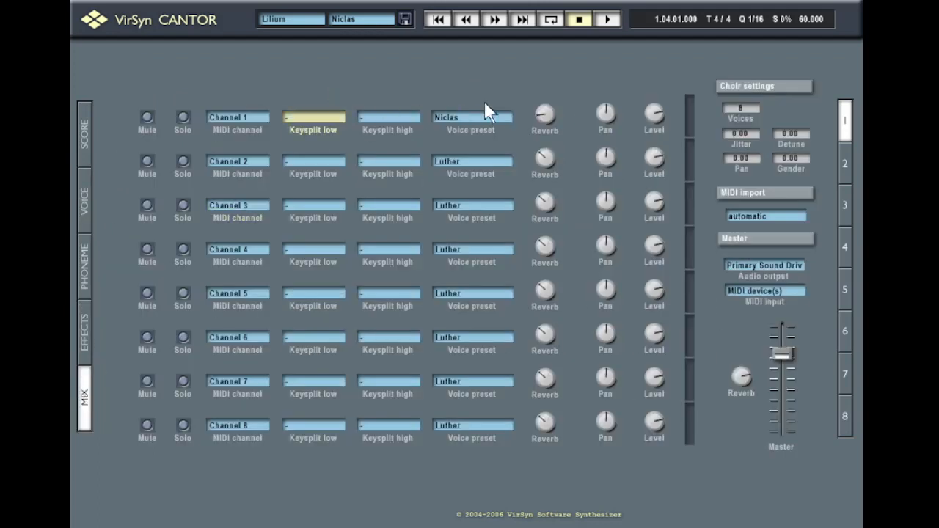
drag(547, 107, 501, 37)
Turn on the reverb effect and audition the song in the score, rewinding to bar 1 beat 4
click(93, 111)
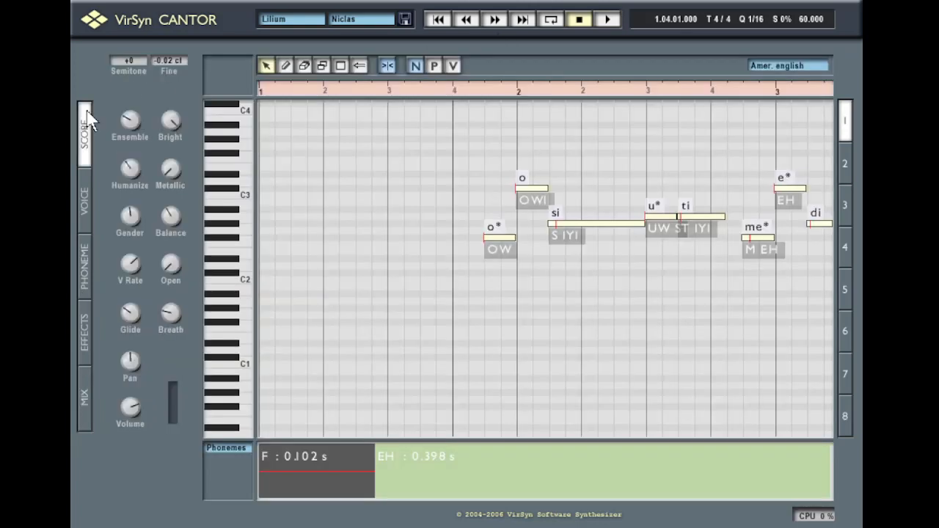
click(427, 91)
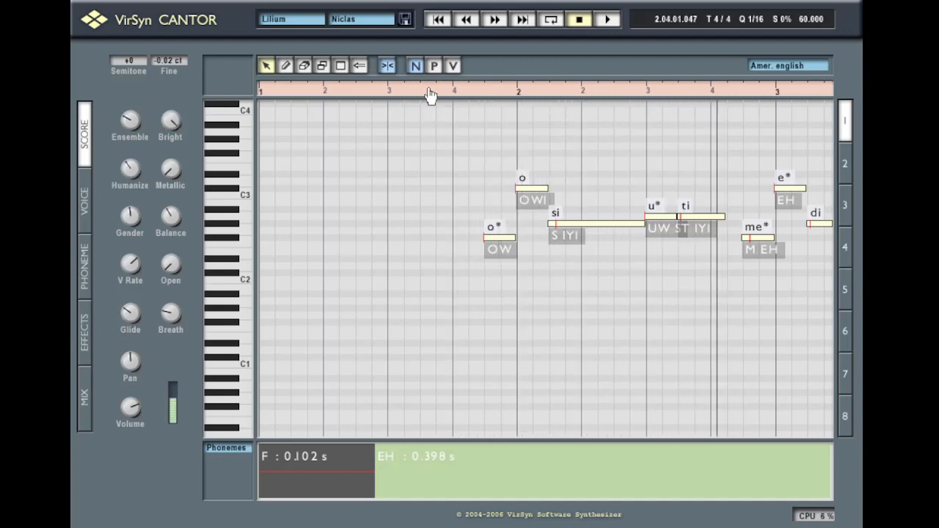
key(space)
click(82, 357)
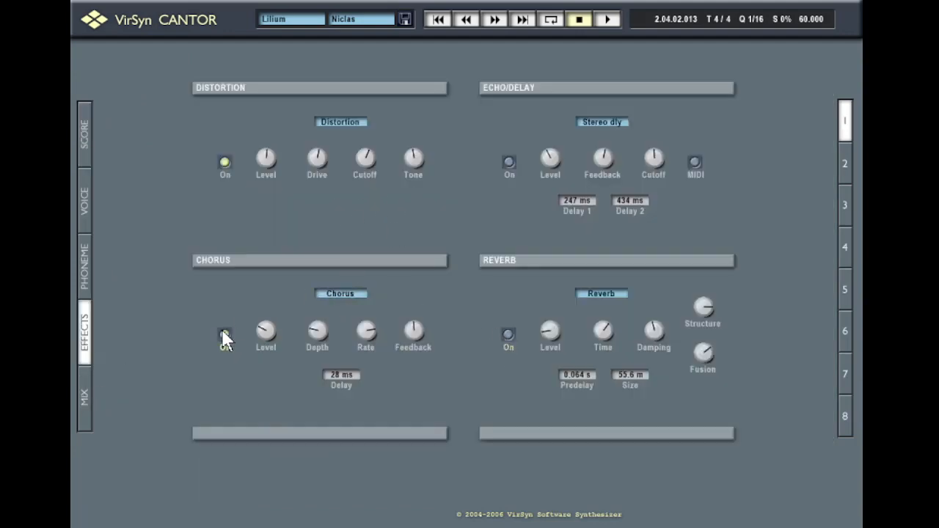
click(509, 331)
click(82, 139)
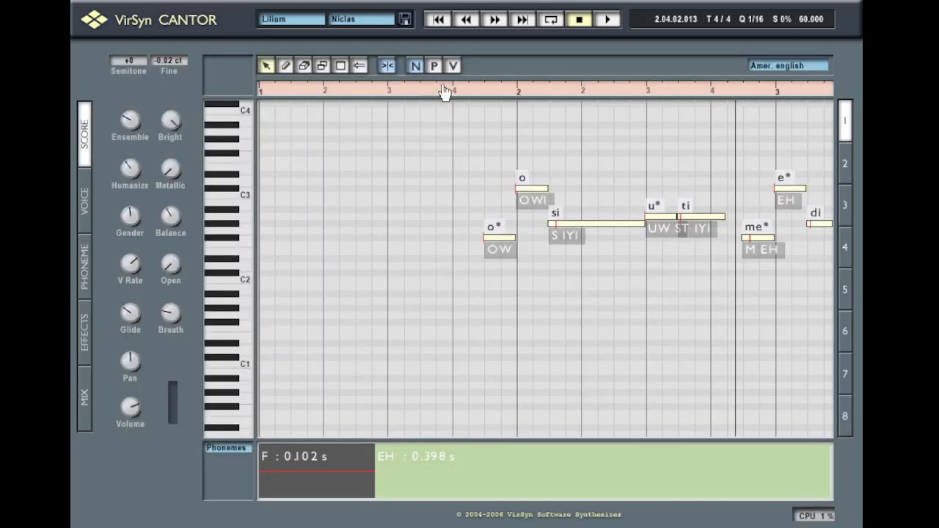
click(444, 89)
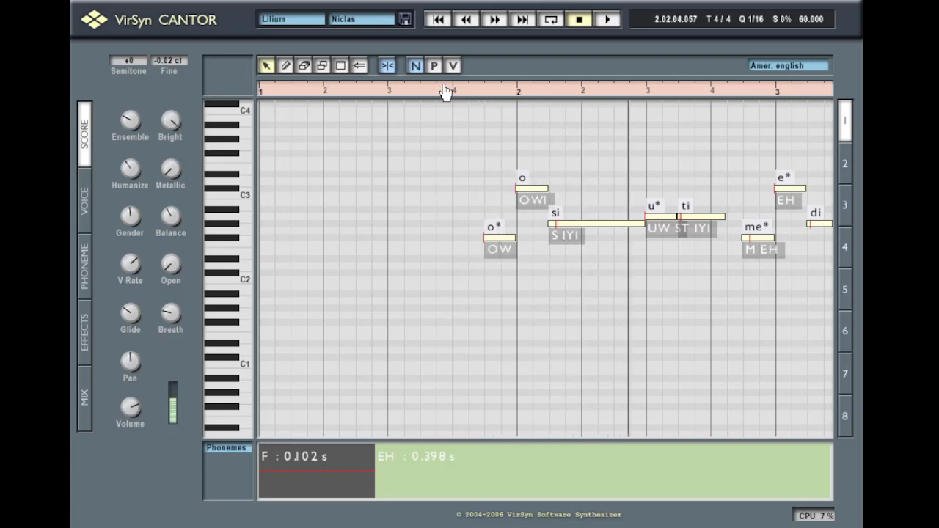
key(space)
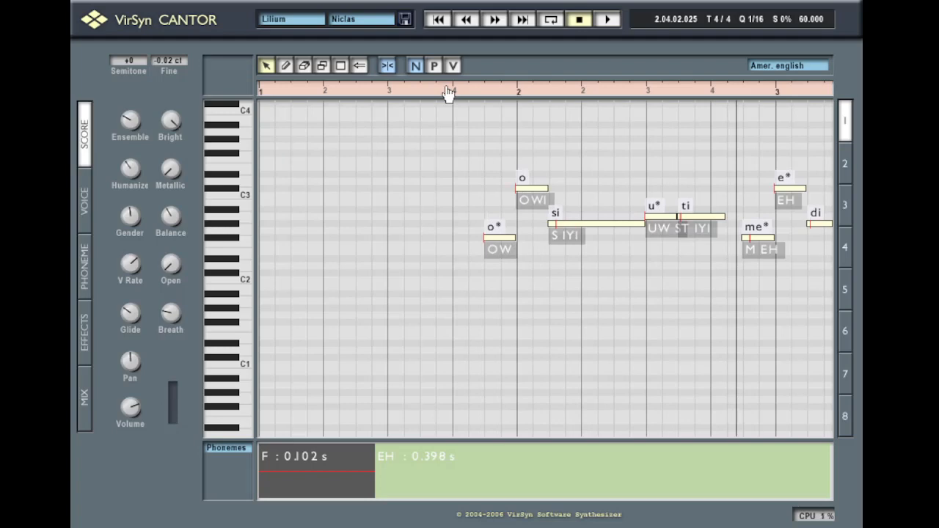
click(449, 93)
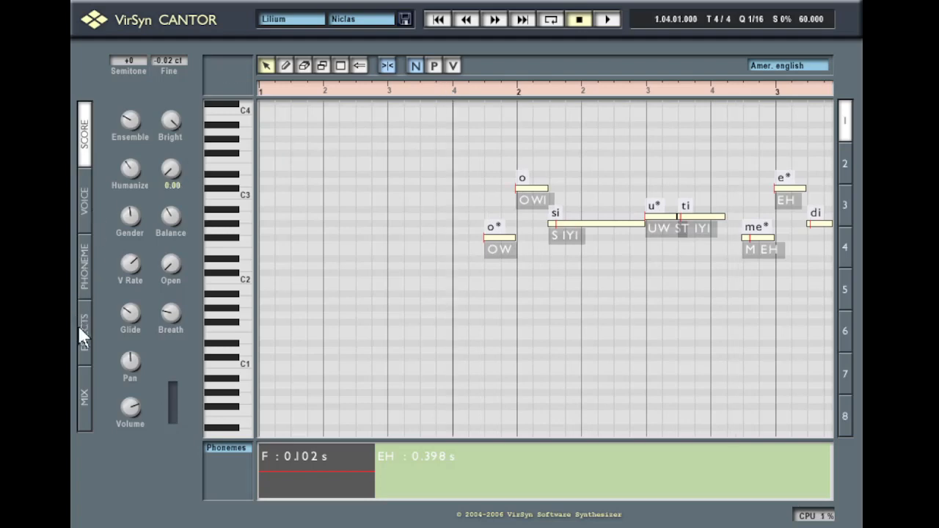
Set channel 1's reverb send to -16 dB, ending on the channel mixer
click(80, 422)
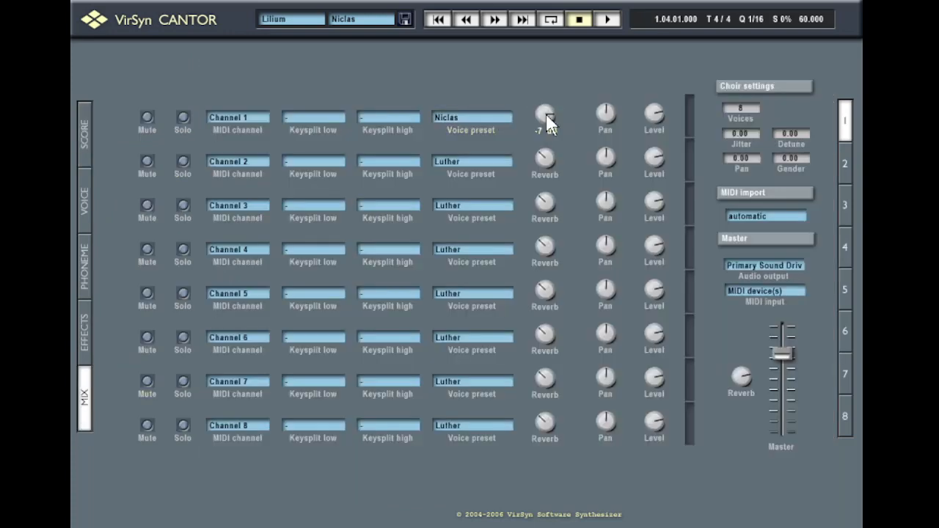
drag(545, 116, 568, 192)
mouse_move(658, 117)
click(81, 338)
mouse_move(265, 315)
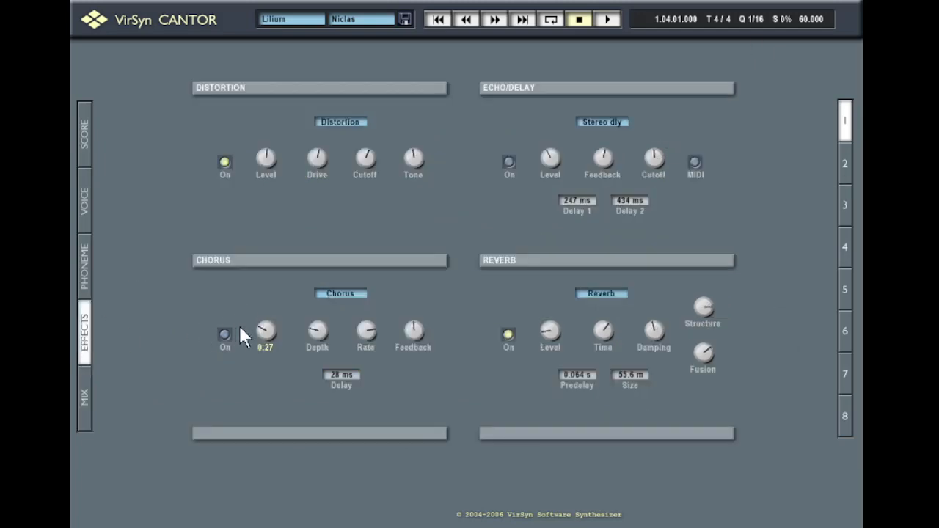
click(86, 411)
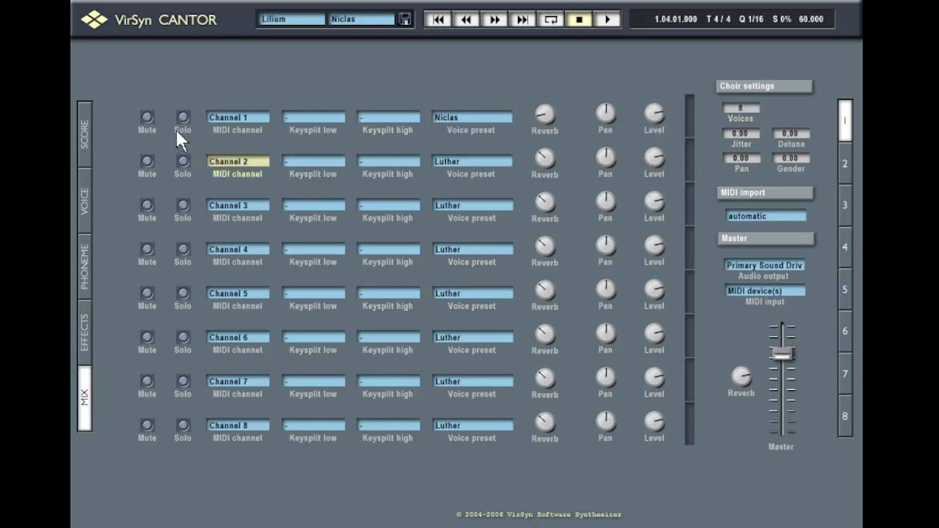
click(85, 132)
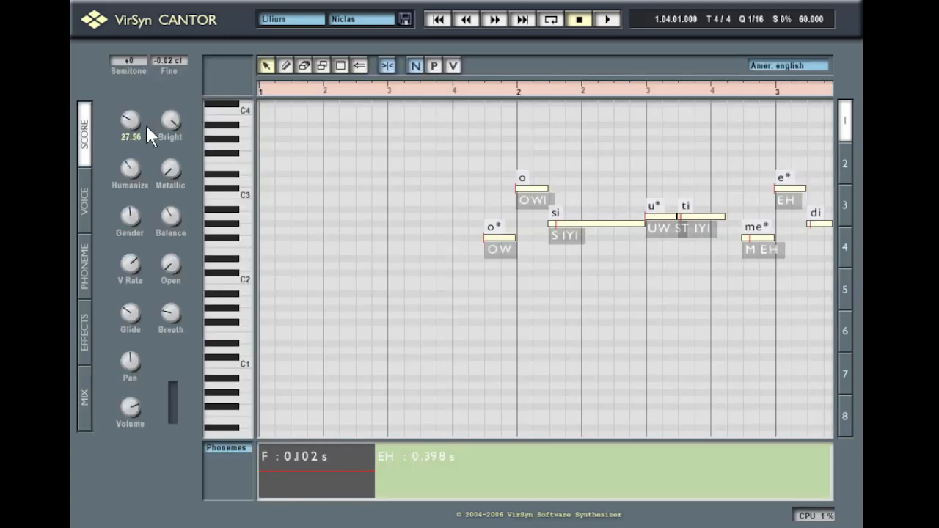
click(77, 400)
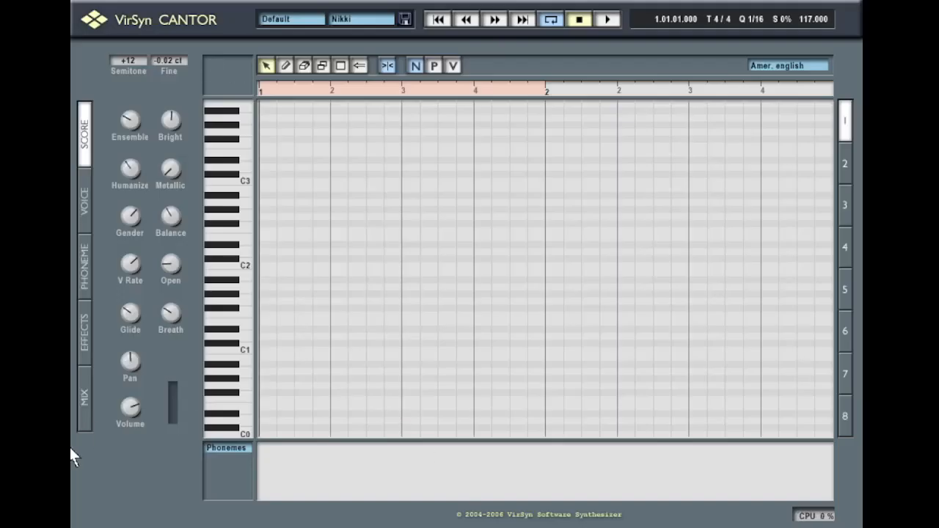
Check the Bicycle song's channel mixer, then show its Dai-sy notes in the score
click(87, 424)
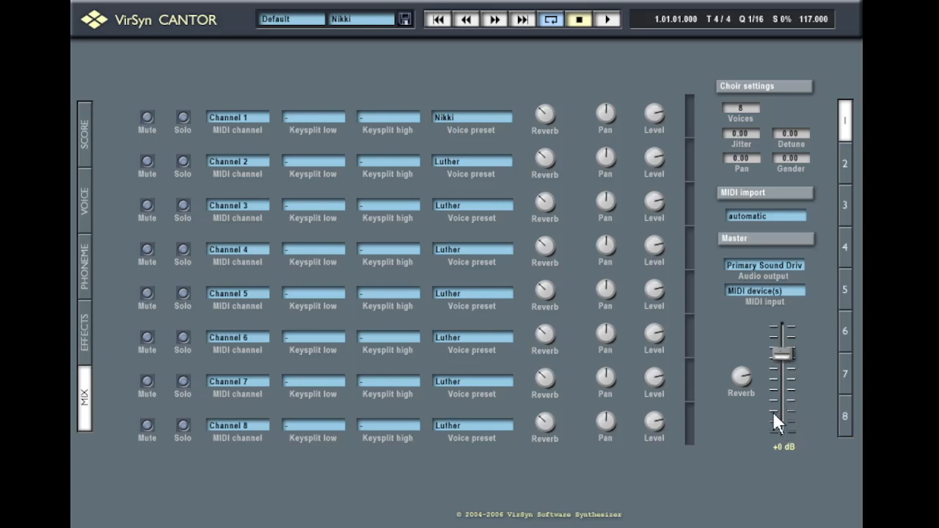
click(85, 135)
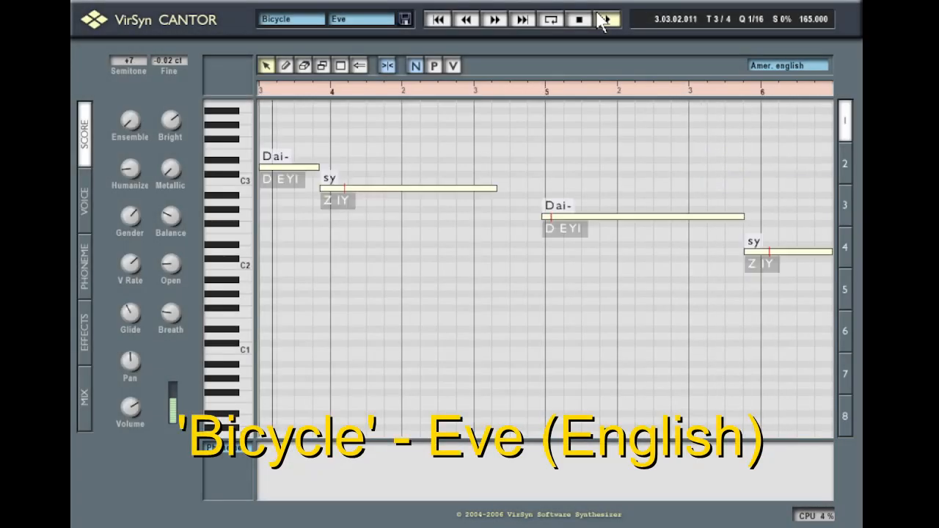
Turn on pitch-curve display for the notes and scroll the score
click(454, 65)
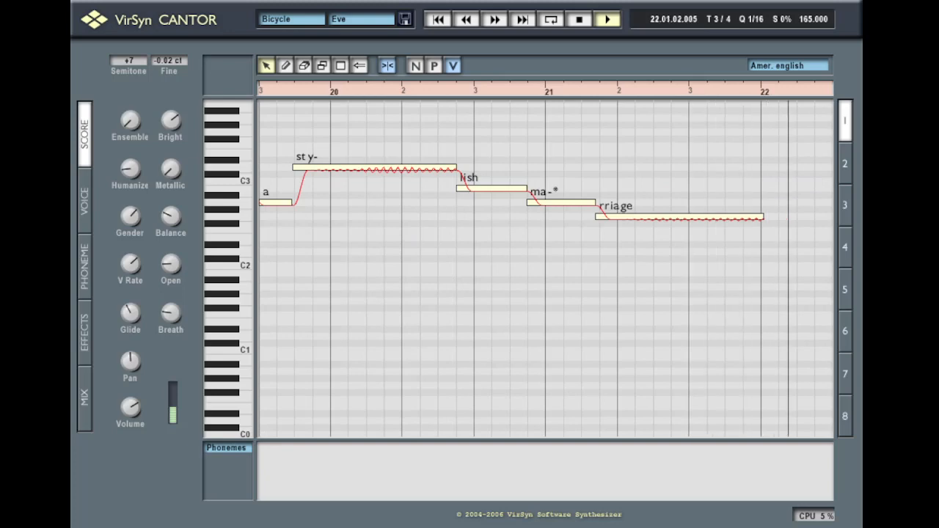
drag(213, 264, 227, 297)
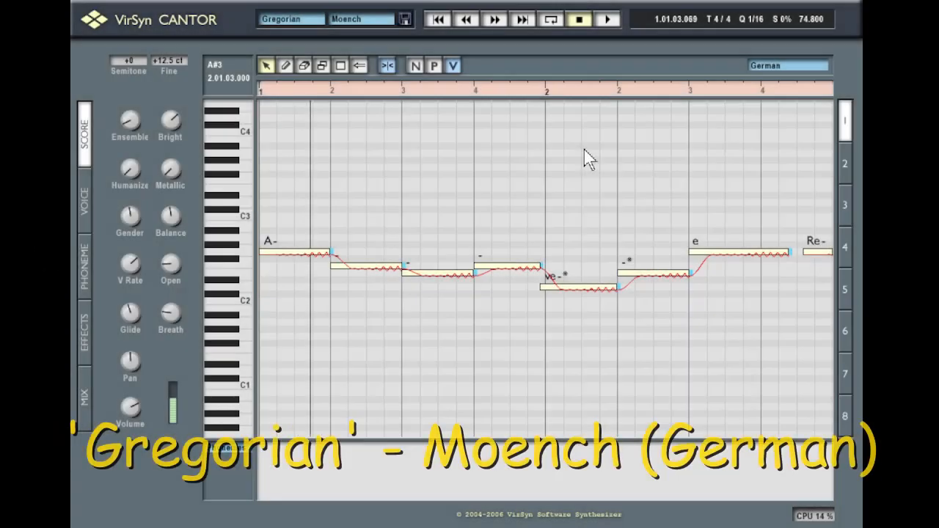
Step through the Gregorian voice parts 1–4 in the score, checking the mixer along the way
click(850, 166)
click(845, 127)
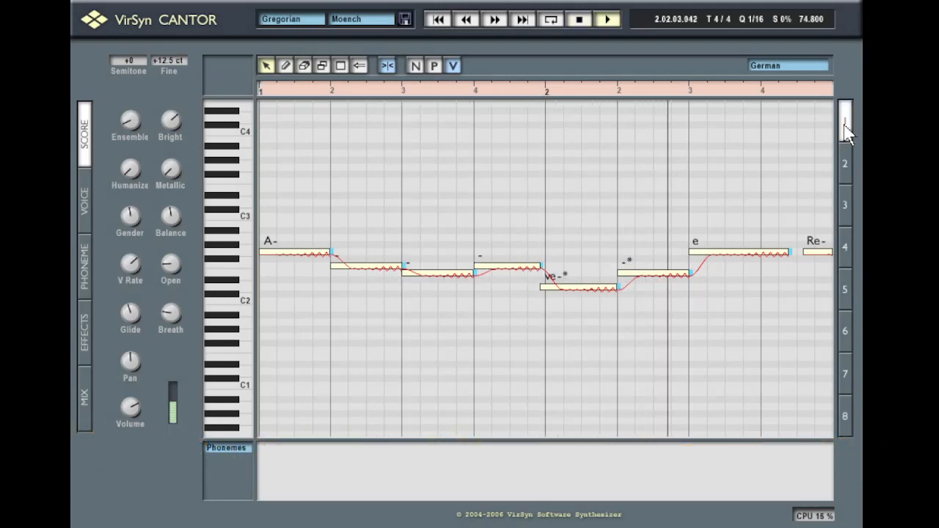
click(82, 409)
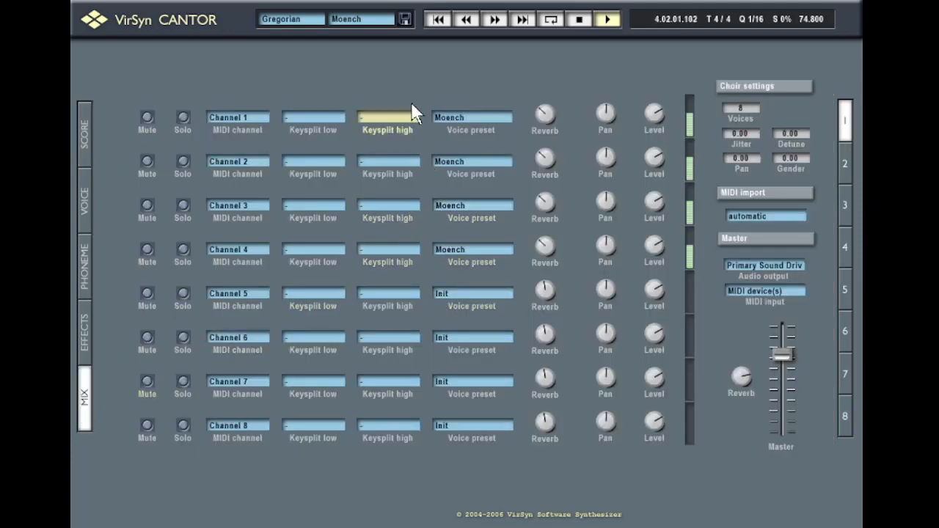
click(84, 126)
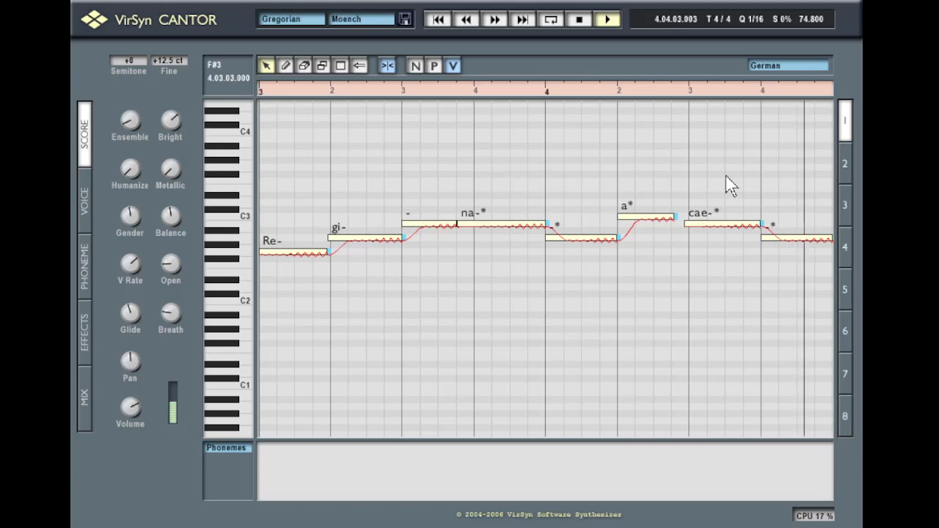
click(844, 167)
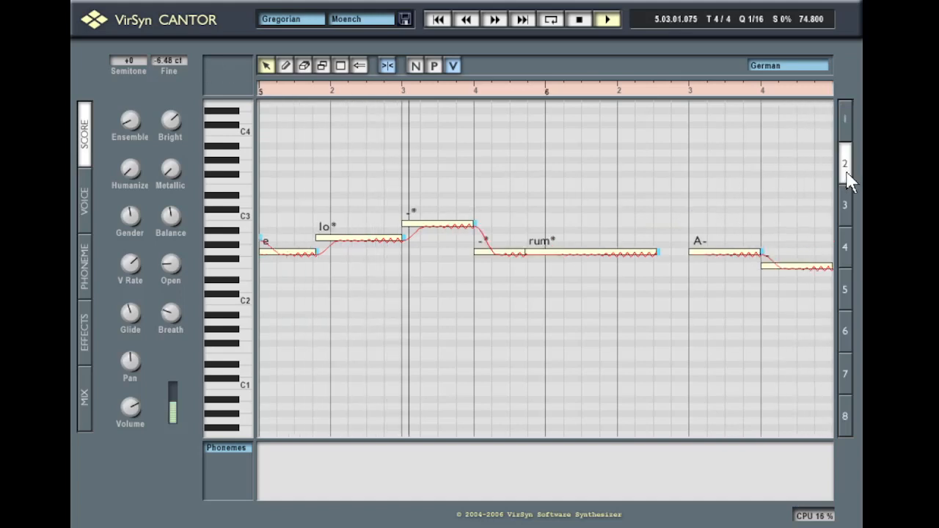
click(846, 216)
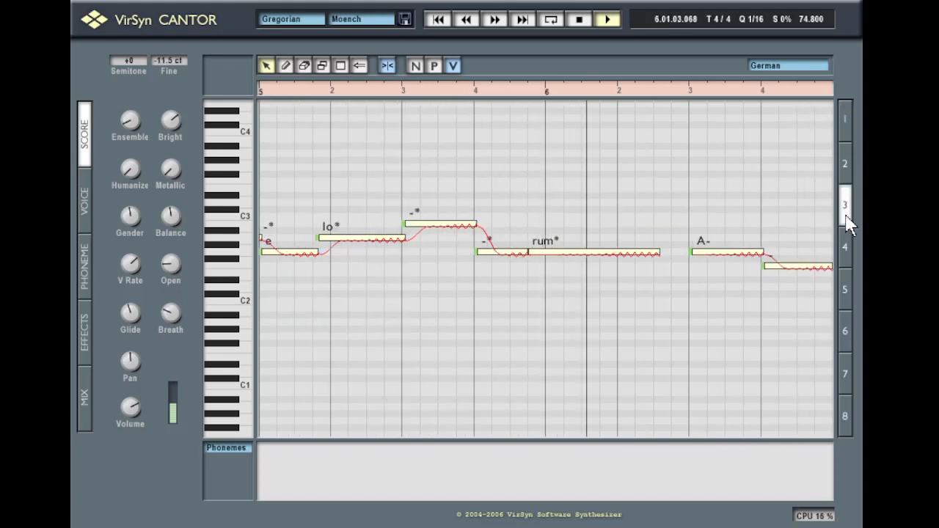
click(846, 248)
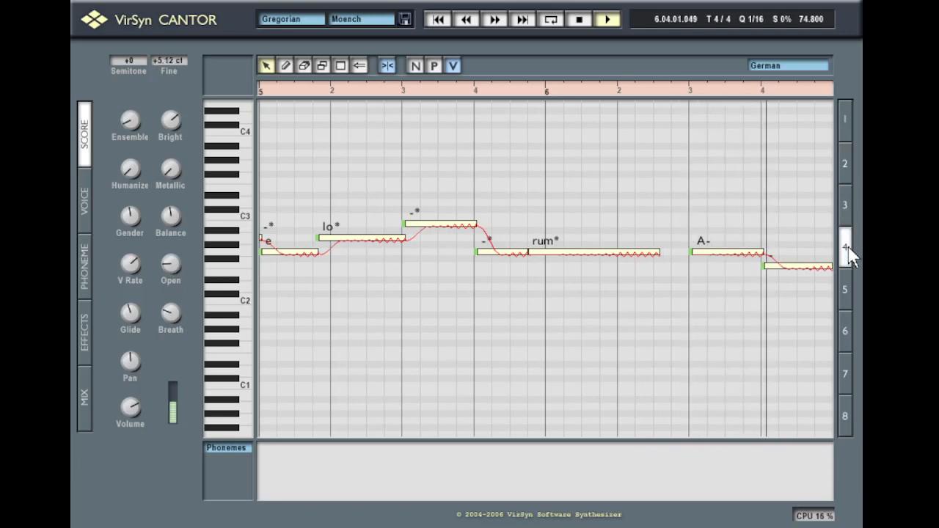
click(851, 120)
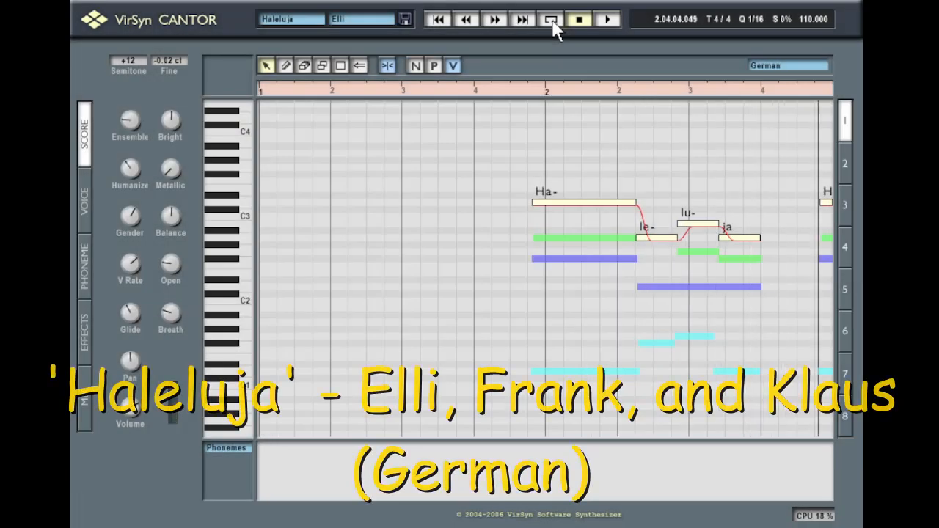
click(85, 418)
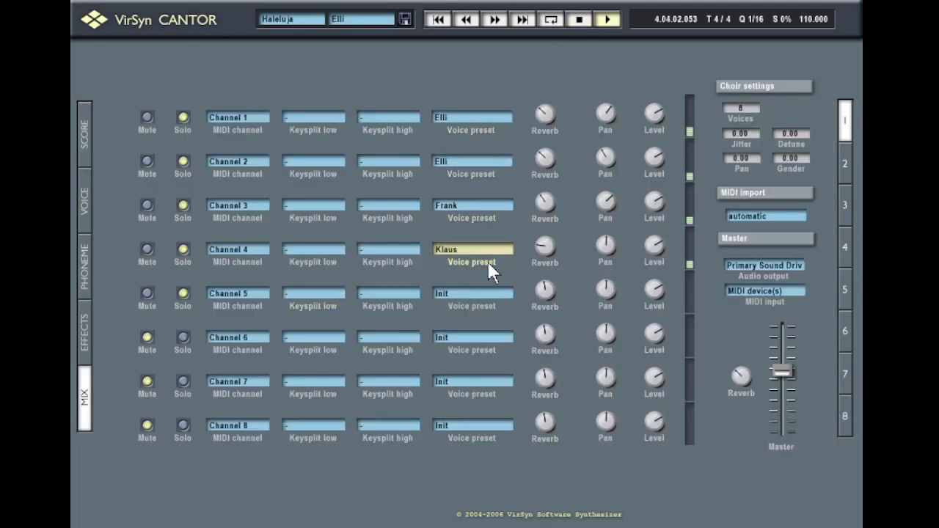
click(84, 135)
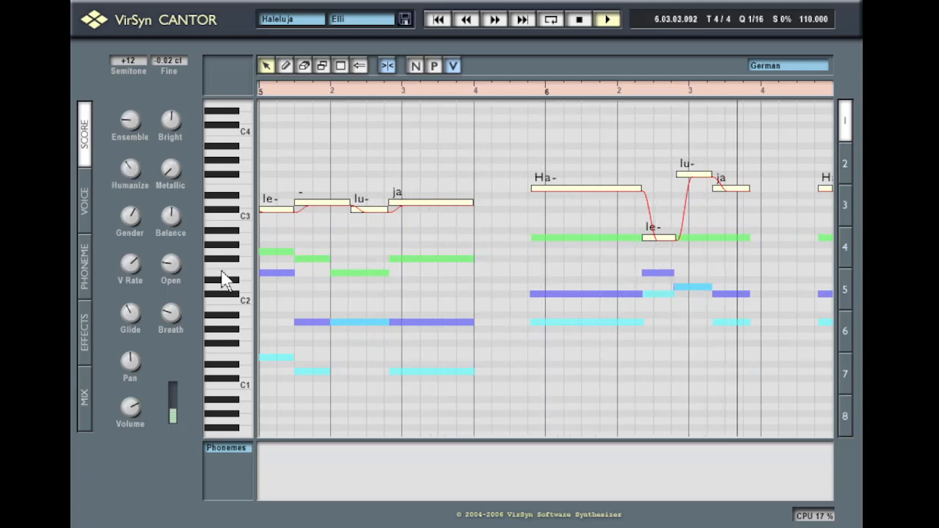
click(419, 63)
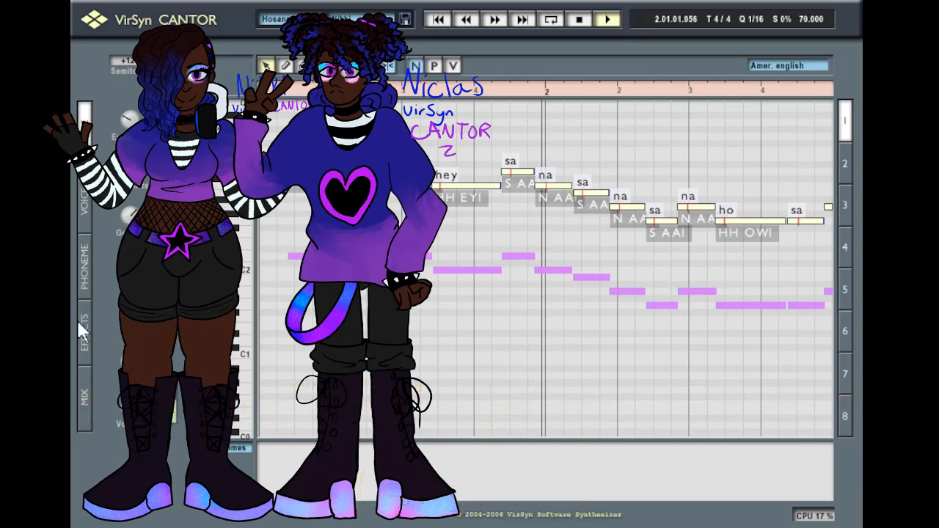
Look over the HosannaChoir mixer's voice presets, then return to and scroll its score
click(85, 400)
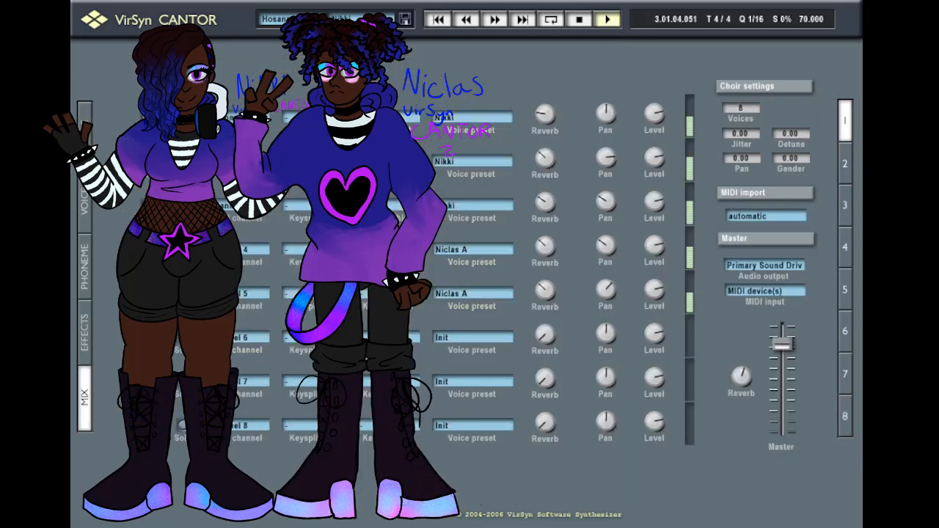
click(85, 133)
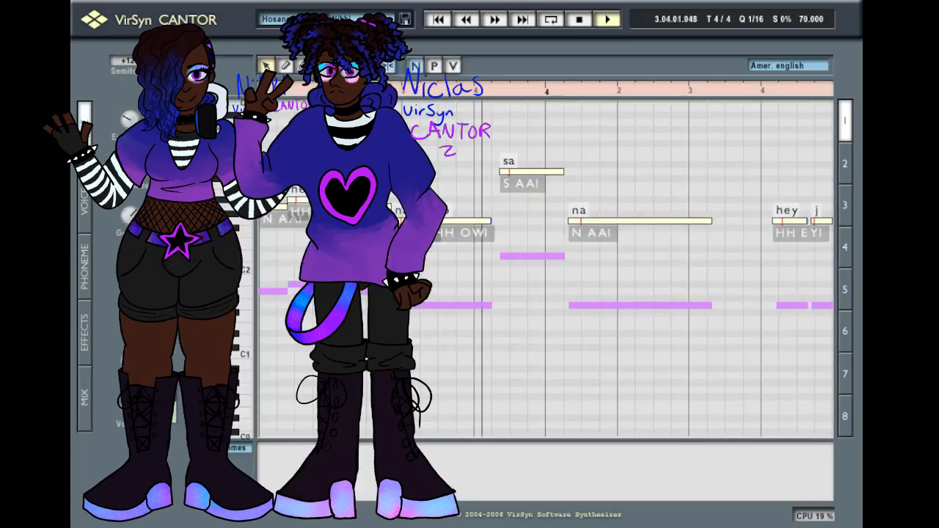
drag(227, 279, 228, 298)
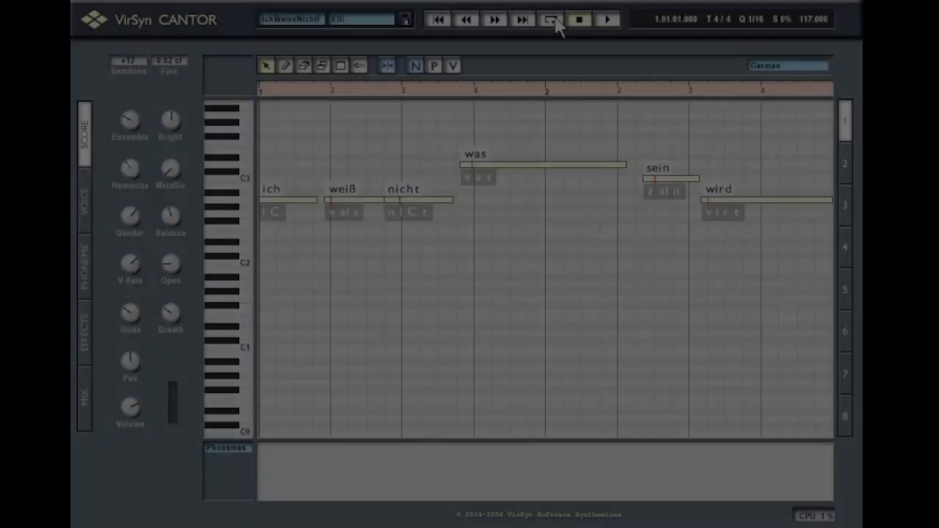
Start playback of the IchWeissNicht demo sung by Elli in German at tempo 117
key(space)
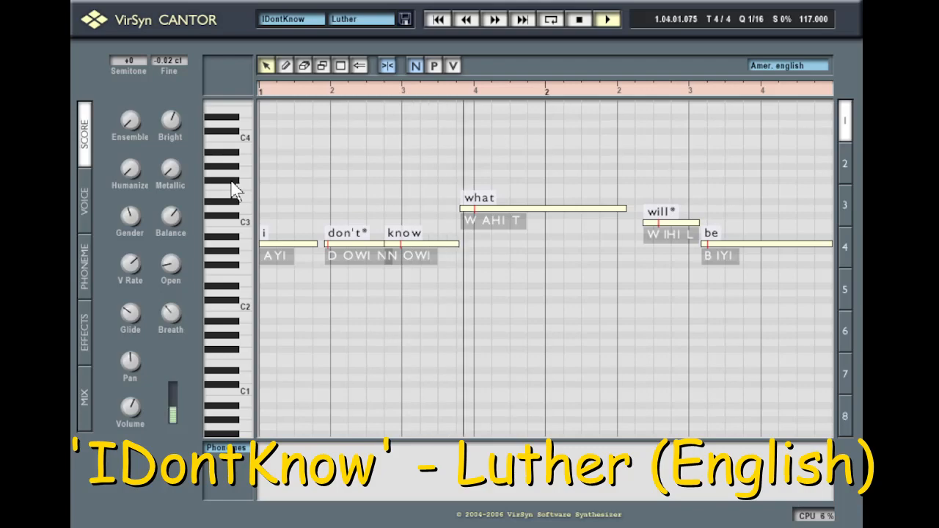
Scroll the keyboard in the score while the IDontKnow demo with the Luther voice plays
drag(232, 181, 233, 205)
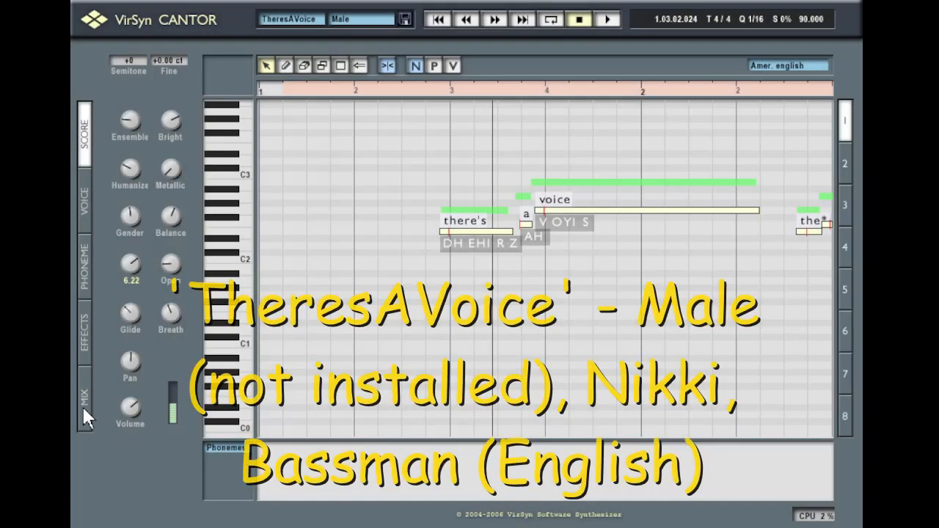
Check the TheresAVoice channel presets in the Mix view, then view its notes in Score
click(83, 407)
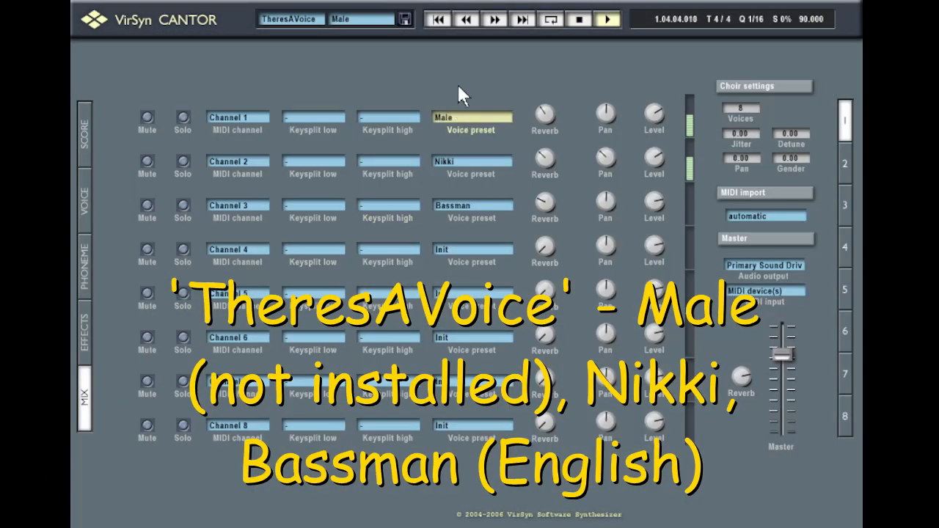
click(85, 146)
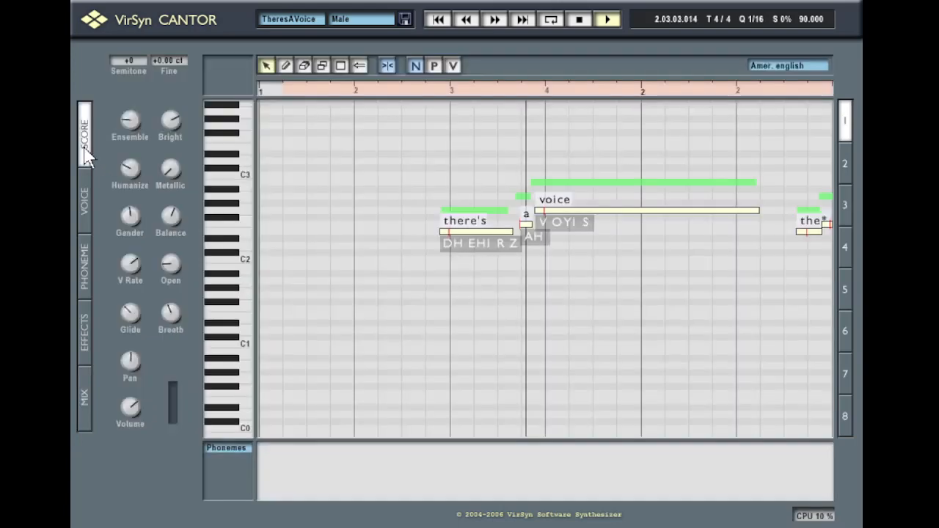